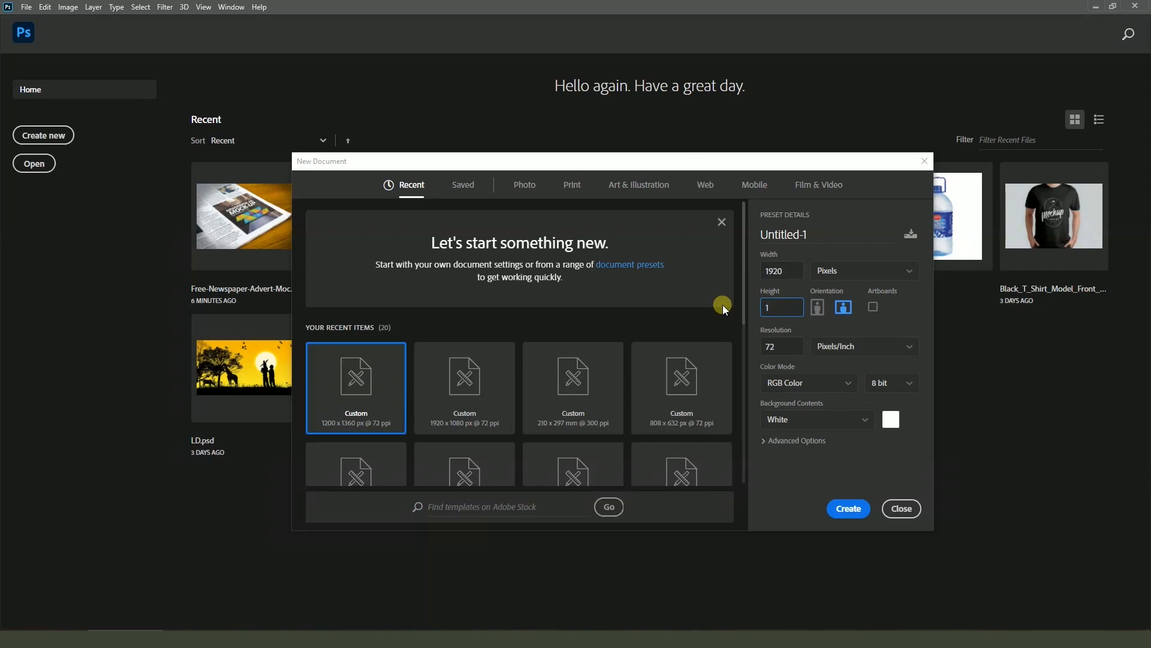
Create a new 1920 × 1080 pixel document named Landscape Design at 72 pixels/inch with a white background
{"action": "left_click", "coordinate": [775, 313]}
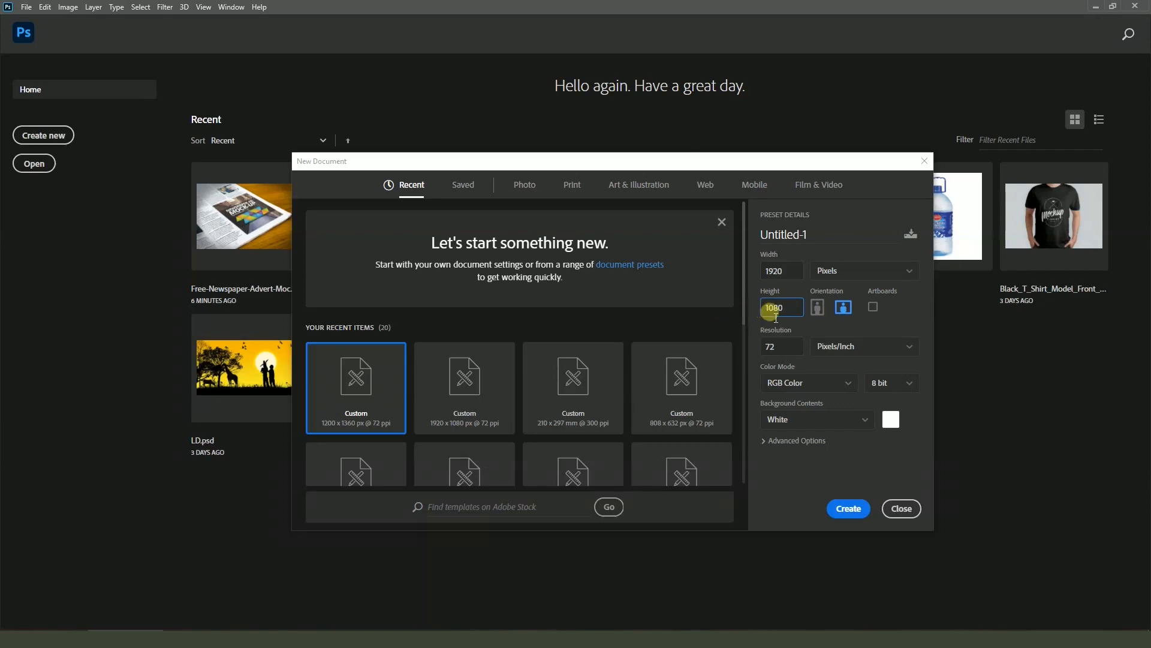
{"action": "left_click", "coordinate": [786, 241]}
{"action": "key", "text": "BackSpace"}
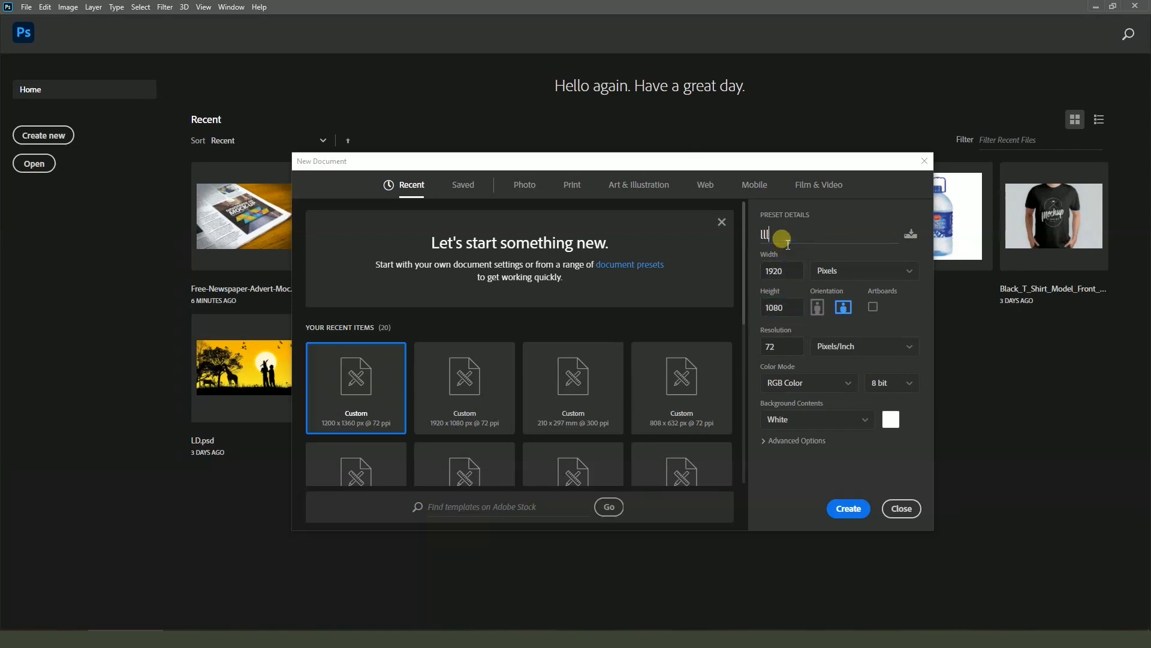
{"action": "double_click", "coordinate": [786, 240]}
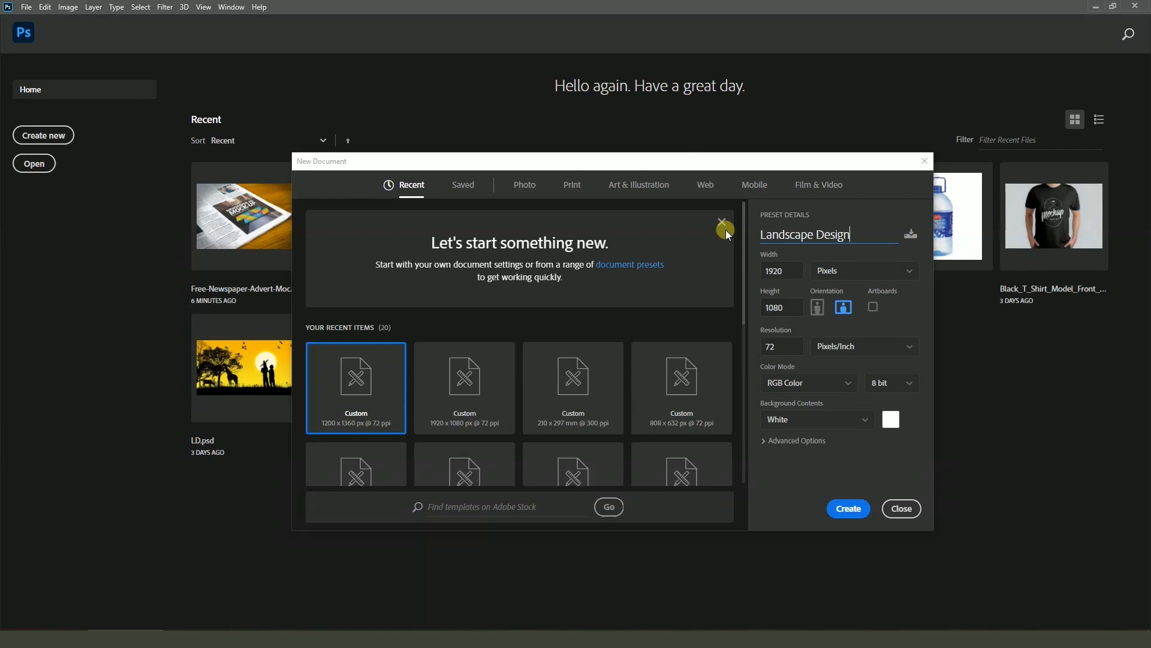
{"action": "left_click", "coordinate": [846, 508]}
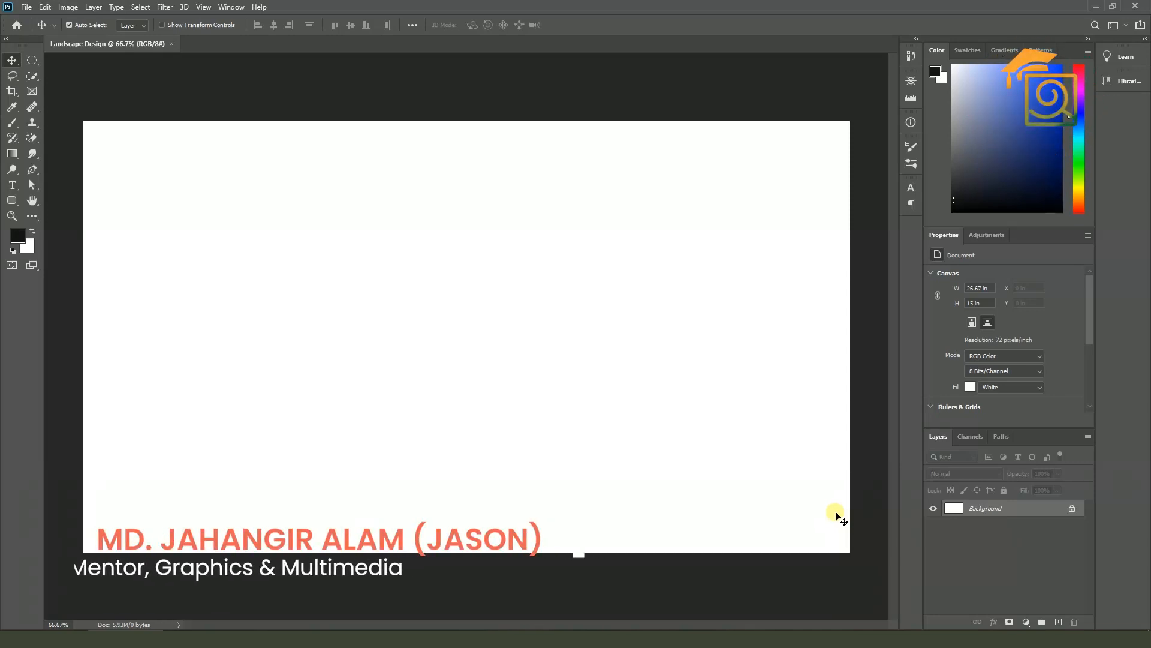
Add a new layer above the background and set the foreground colour to a dark blue, about #0c288d
{"action": "left_click", "coordinate": [1058, 622]}
{"action": "left_click", "coordinate": [19, 236]}
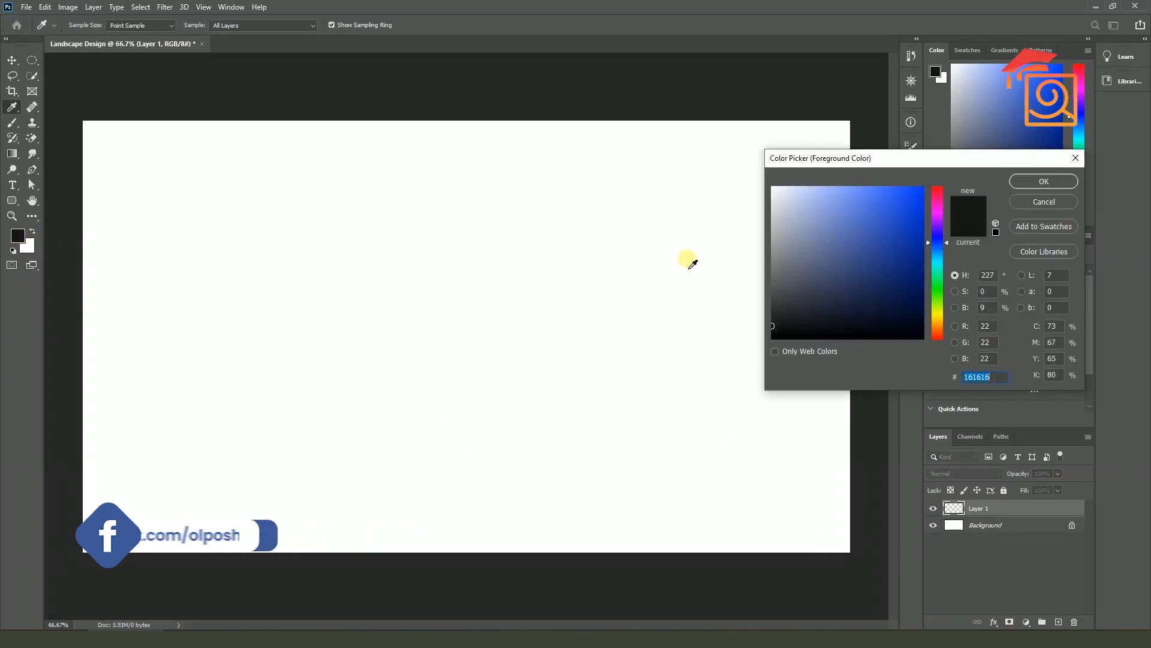
{"action": "left_click", "coordinate": [908, 261]}
{"action": "left_click_drag", "start_coordinate": [909, 261], "coordinate": [917, 260]}
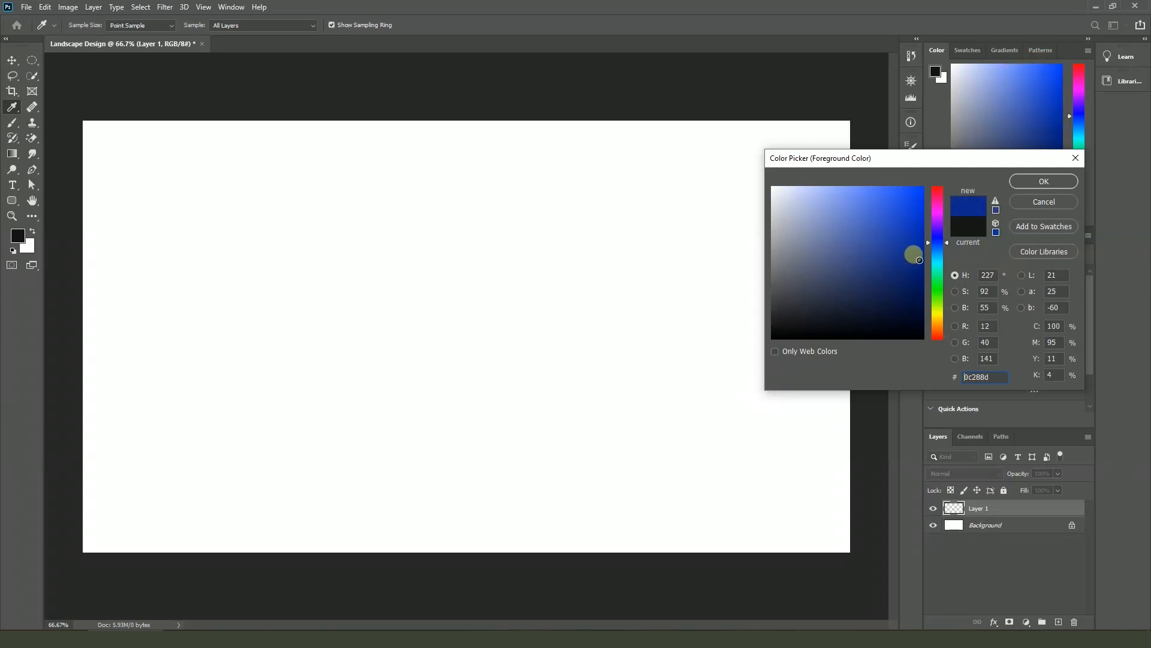
{"action": "left_click", "coordinate": [1020, 181]}
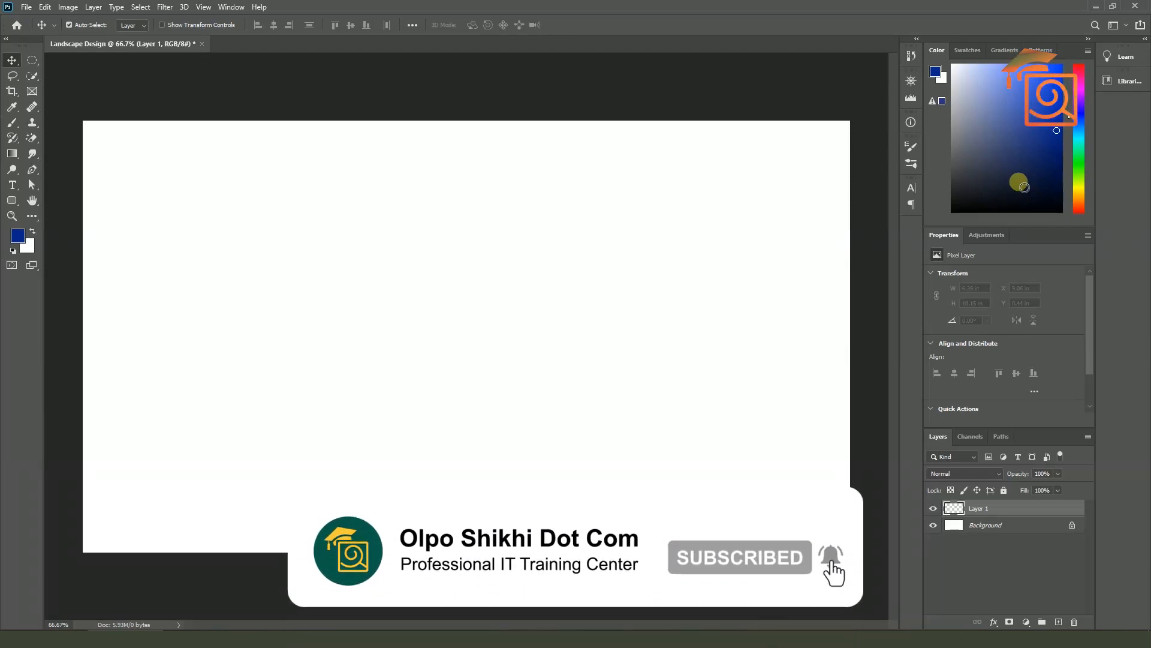
Set up the Gradient tool with the Foreground to Background preset and change its end colour stop to bright blue
{"action": "left_click", "coordinate": [12, 154]}
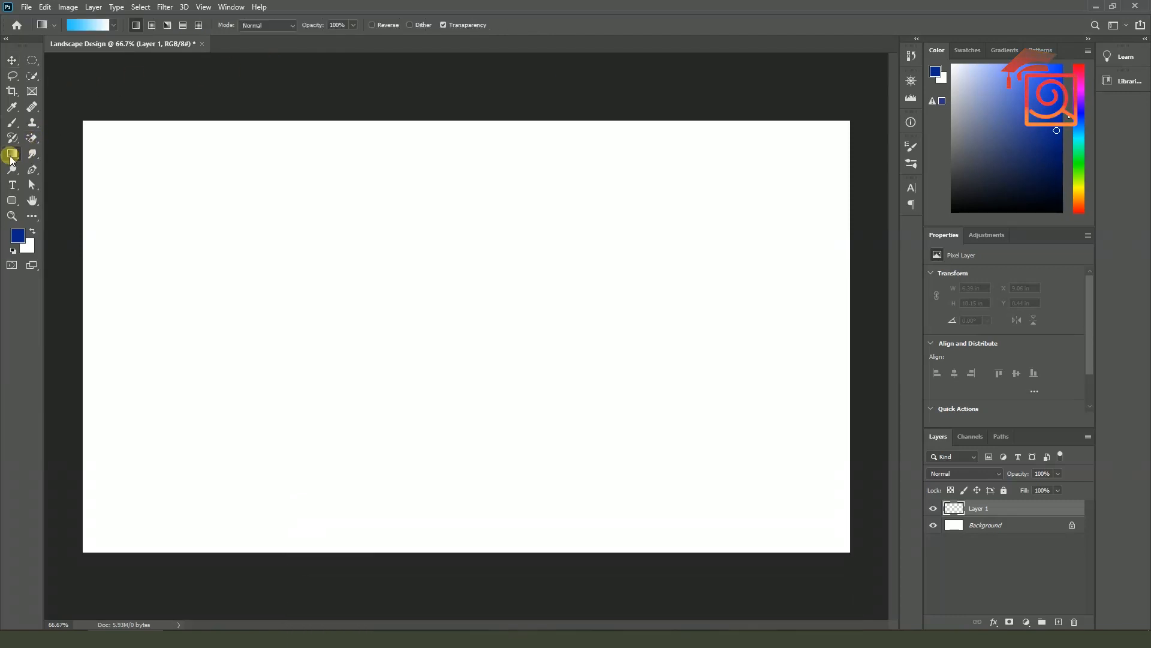
{"action": "left_click", "coordinate": [81, 25]}
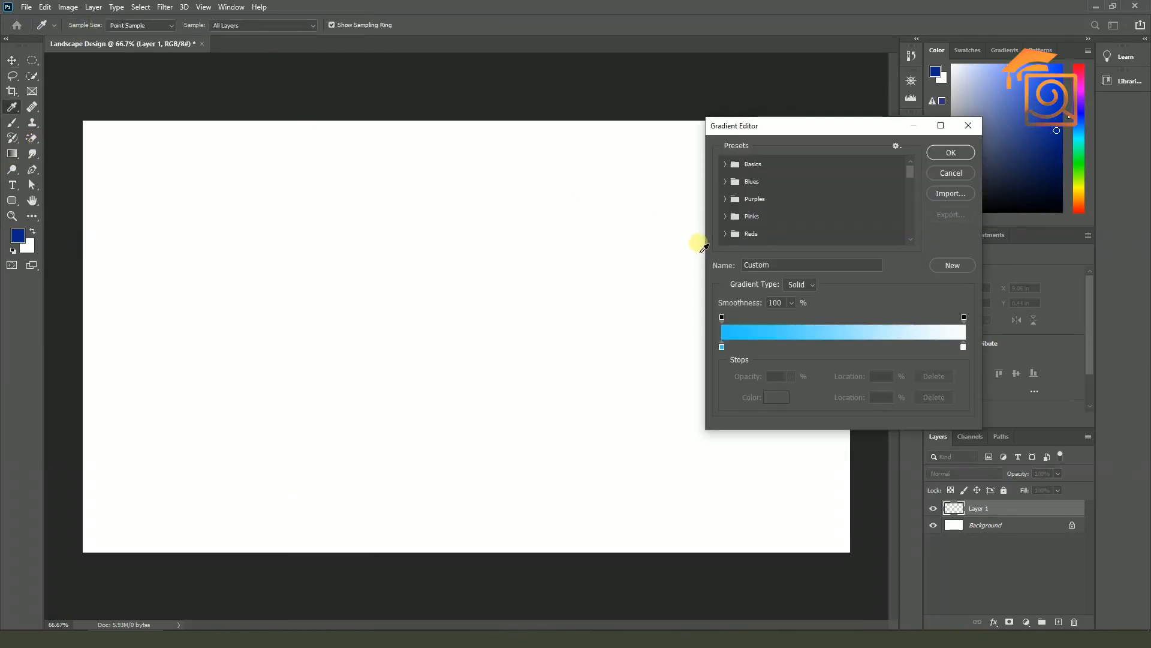
{"action": "left_click", "coordinate": [725, 164]}
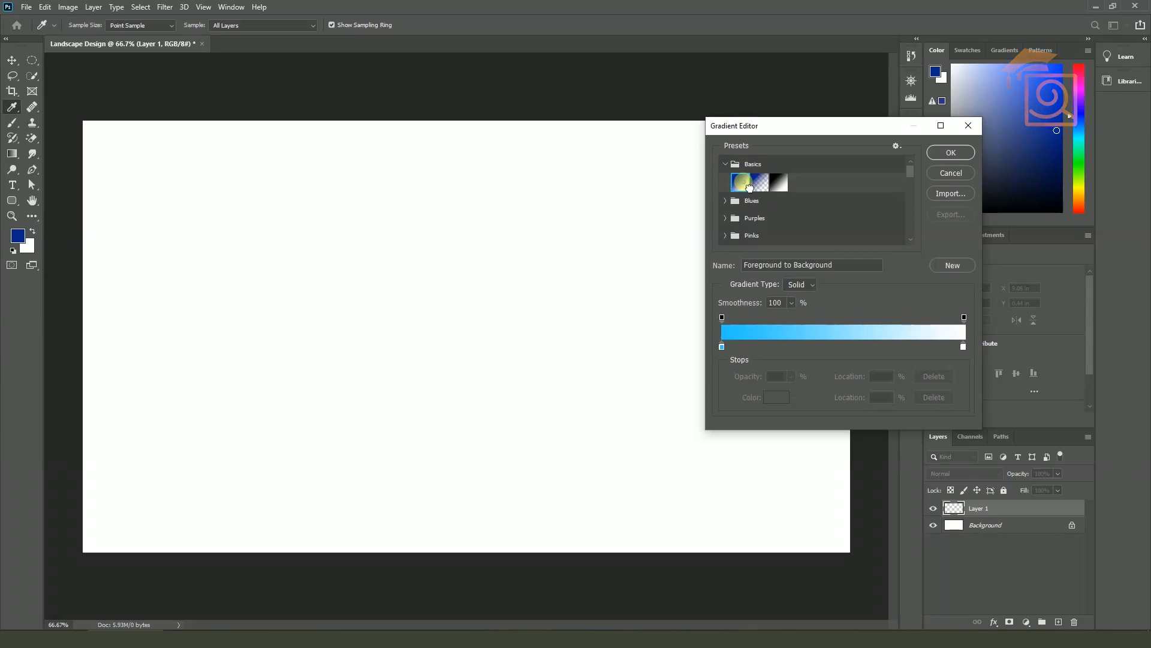
{"action": "left_click", "coordinate": [749, 188]}
{"action": "double_click", "coordinate": [963, 346]}
{"action": "left_click", "coordinate": [939, 240]}
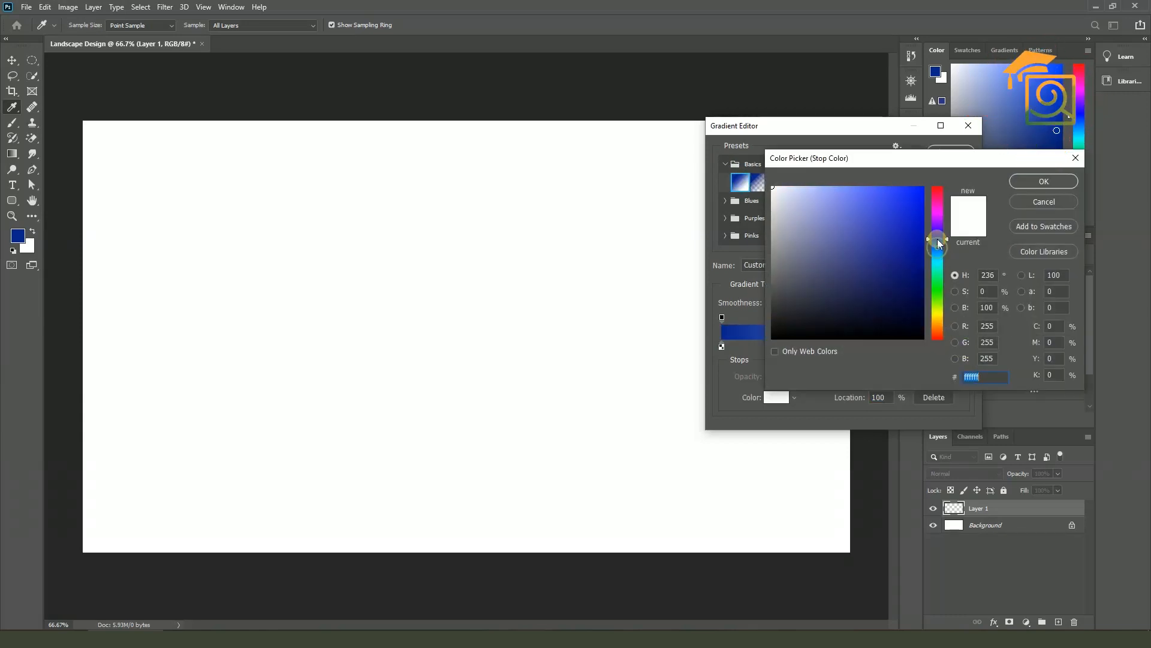
{"action": "left_click", "coordinate": [902, 198]}
{"action": "key", "text": "Return"}
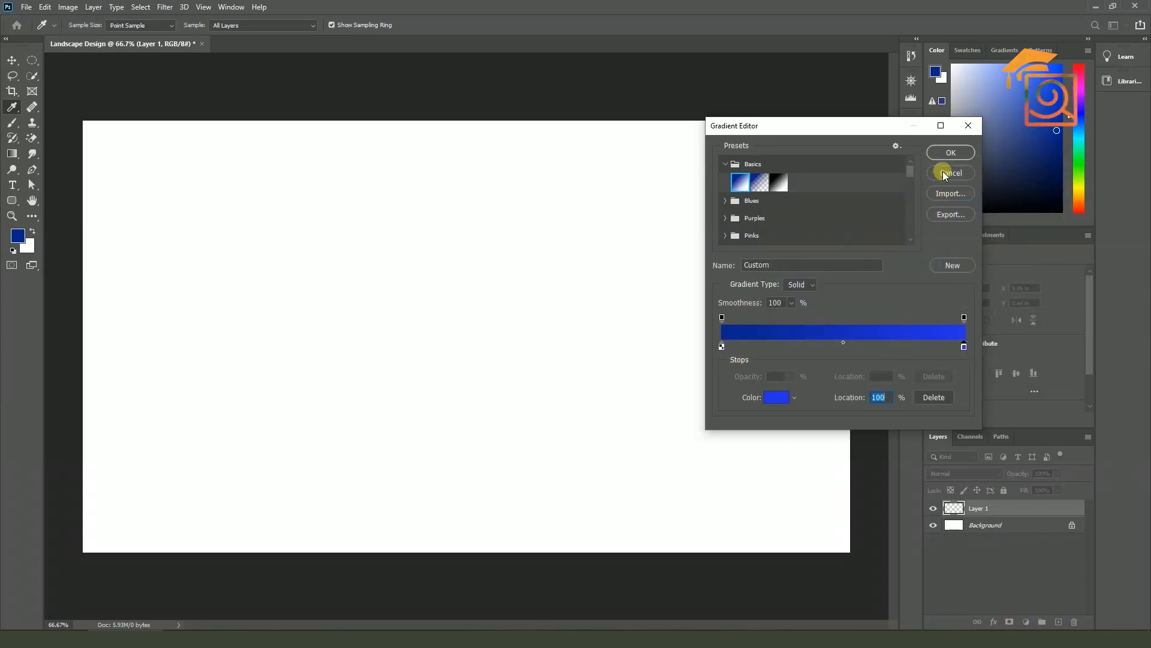
{"action": "left_click", "coordinate": [940, 154]}
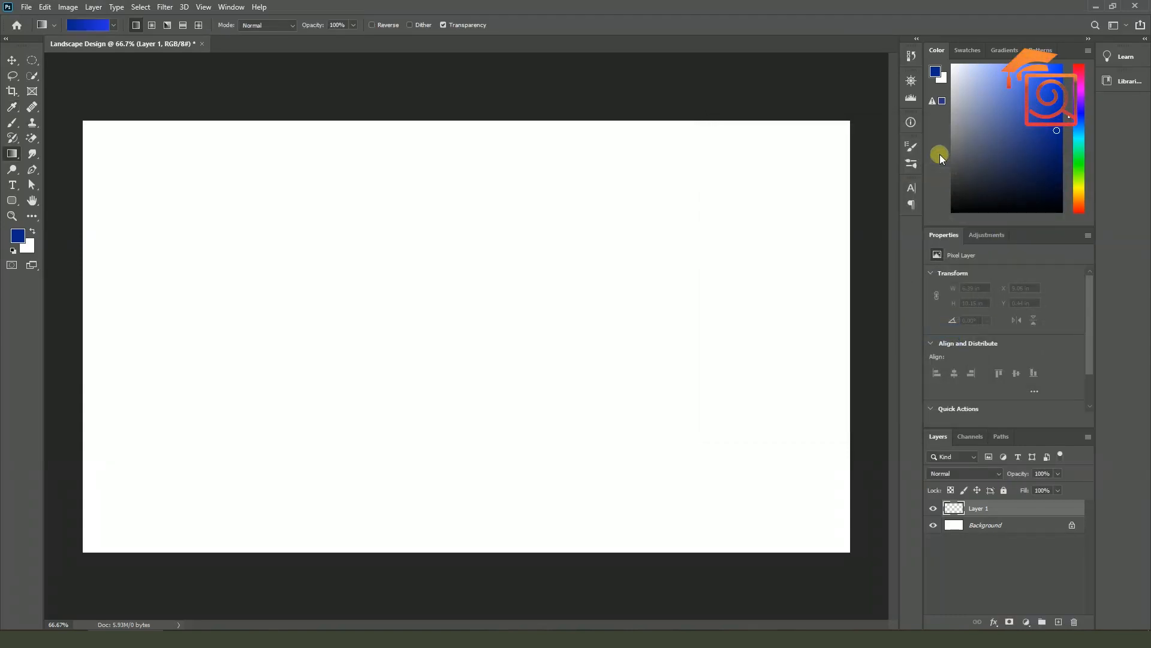
Try a linear gradient from the canvas's lower-left corner to its upper-right corner and undo it
{"action": "scroll", "coordinate": [653, 214], "scroll_direction": "down", "scroll_amount": 2}
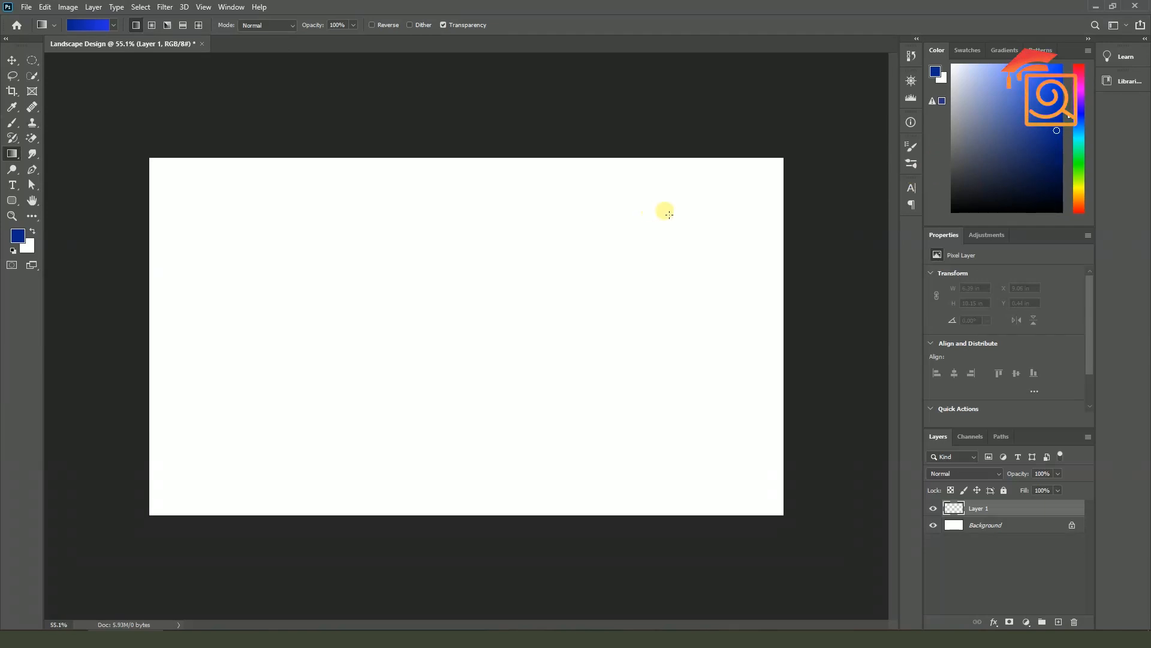
{"action": "scroll", "coordinate": [633, 221], "scroll_direction": "up", "scroll_amount": 1}
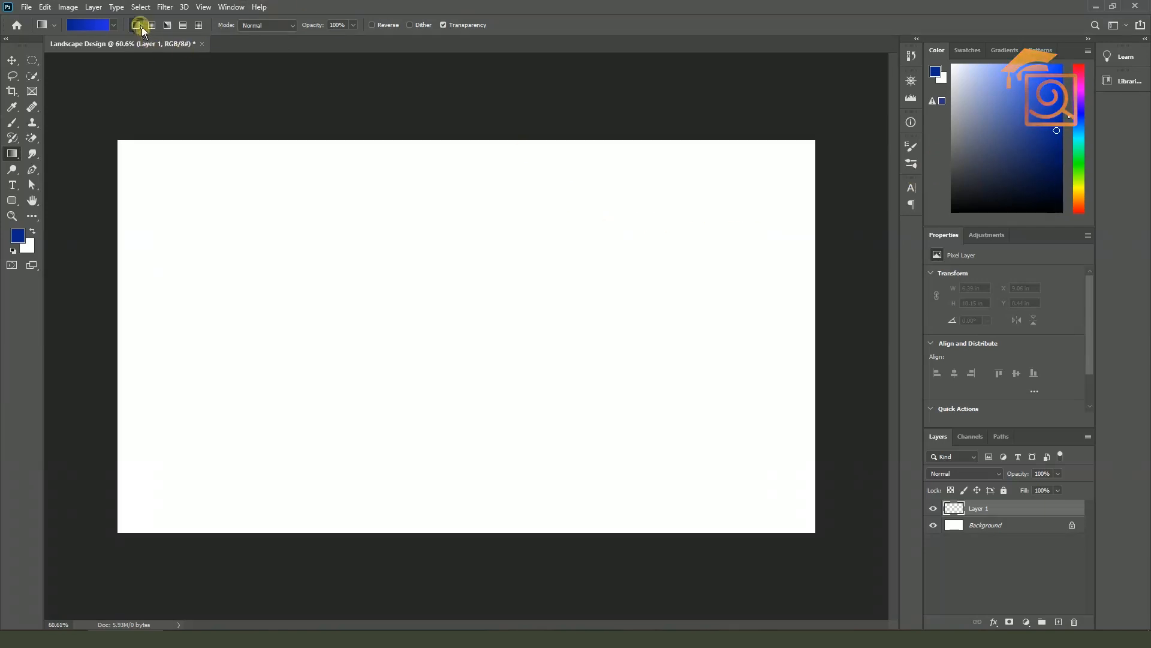
{"action": "scroll", "coordinate": [281, 445], "scroll_direction": "down", "scroll_amount": 1}
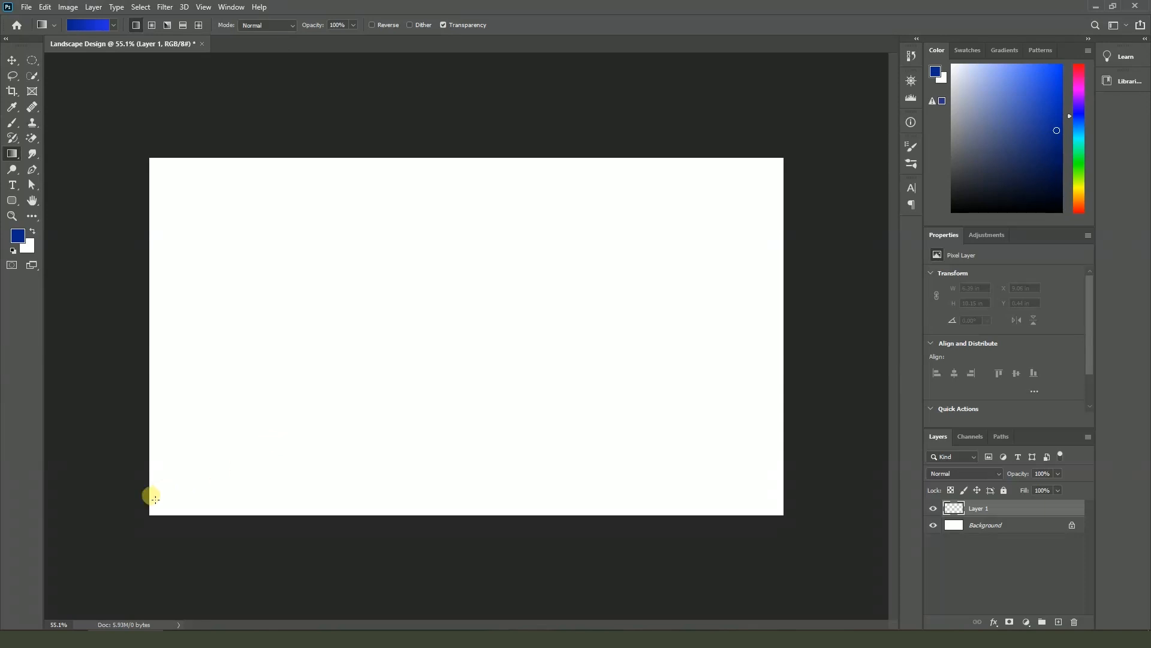
{"action": "left_click_drag", "start_coordinate": [150, 517], "coordinate": [784, 160]}
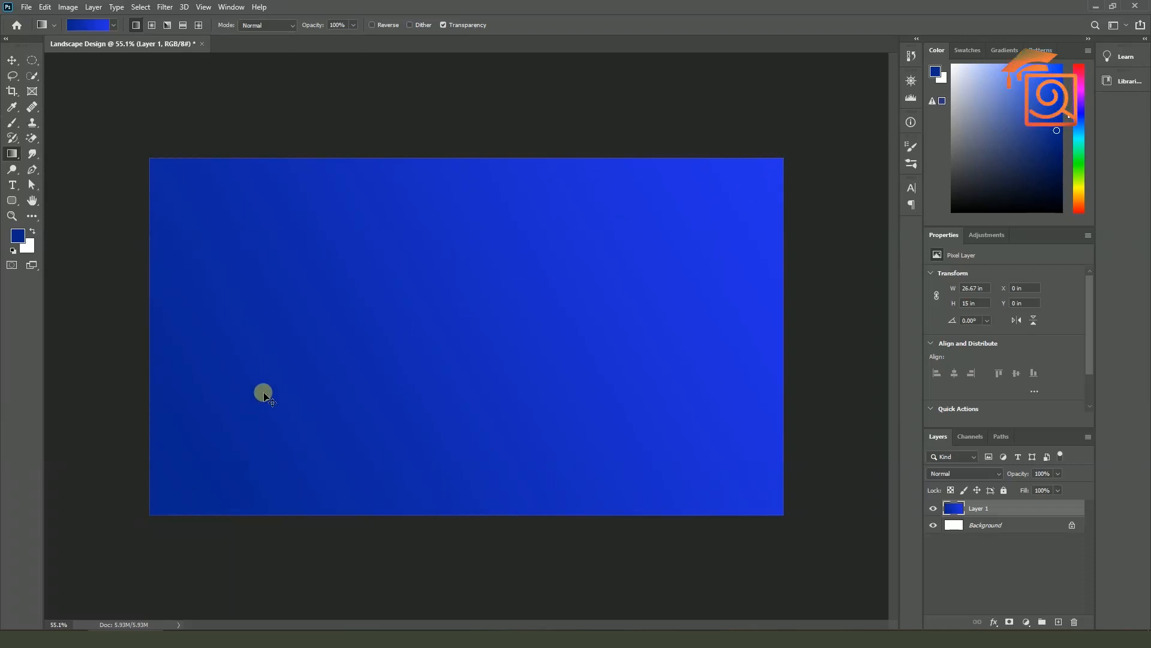
{"action": "key", "text": "ctrl+z"}
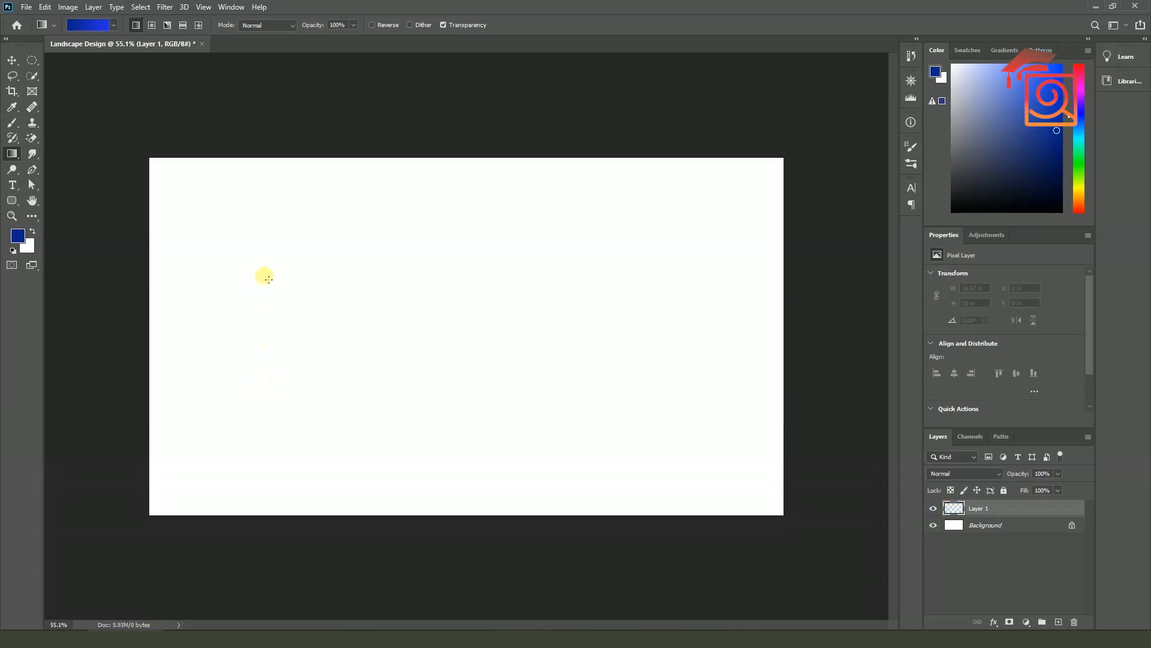
Reverse the gradient and apply it diagonally from the canvas's lower-left corner to its upper-right corner
{"action": "left_click", "coordinate": [372, 25]}
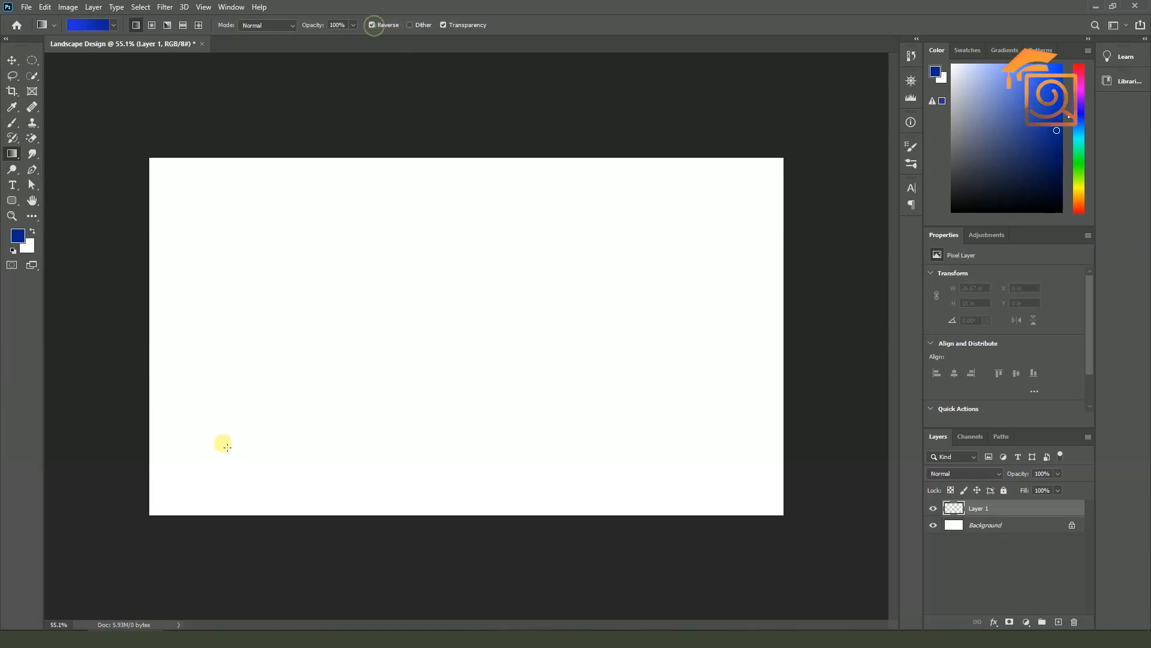
{"action": "left_click_drag", "start_coordinate": [149, 514], "coordinate": [784, 159]}
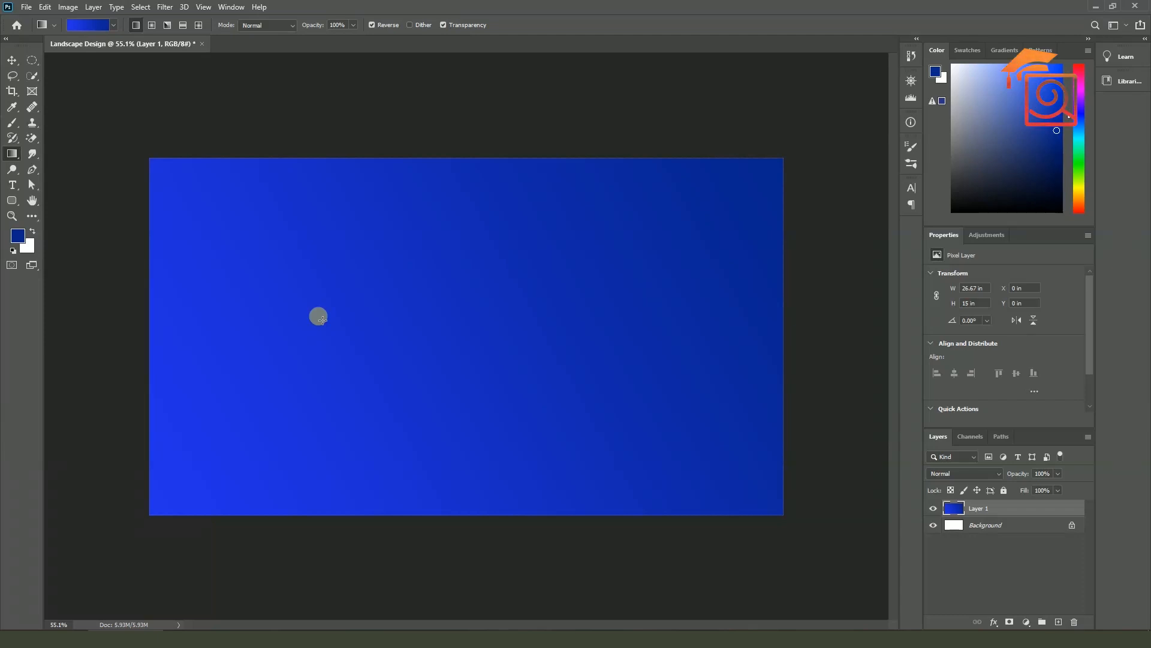
Save the document on the computer's Desktop as Landscape Design.psd in Photoshop format with Maximize Compatibility on
{"action": "key", "text": "ctrl+s"}
{"action": "left_click", "coordinate": [471, 406]}
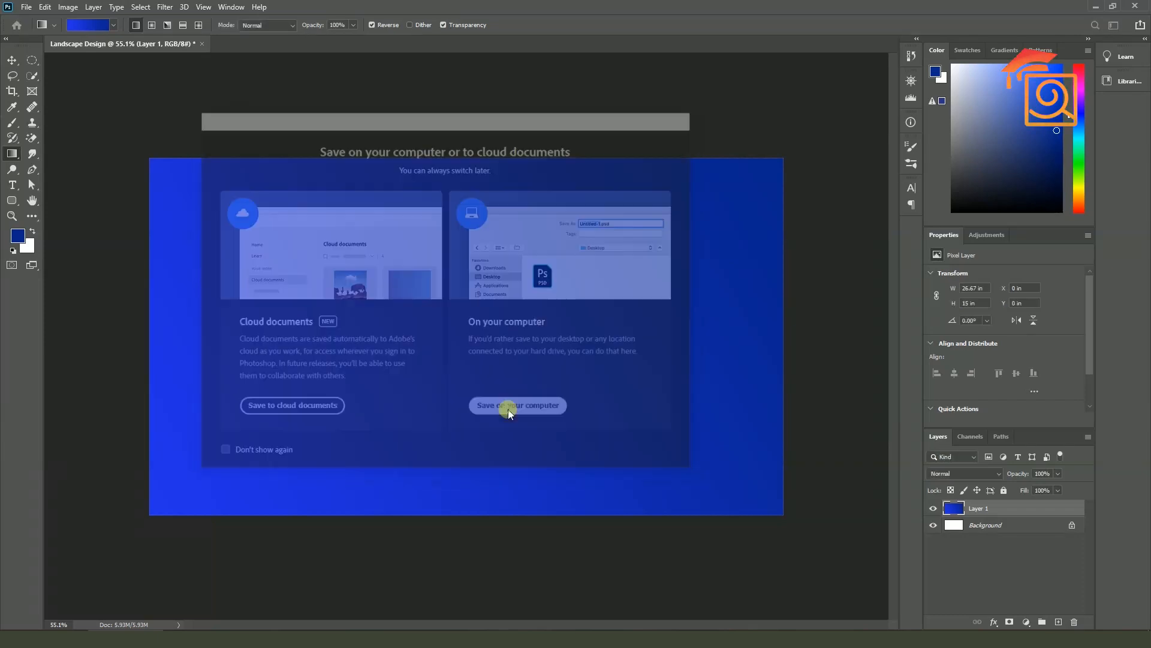
{"action": "left_click", "coordinate": [105, 276]}
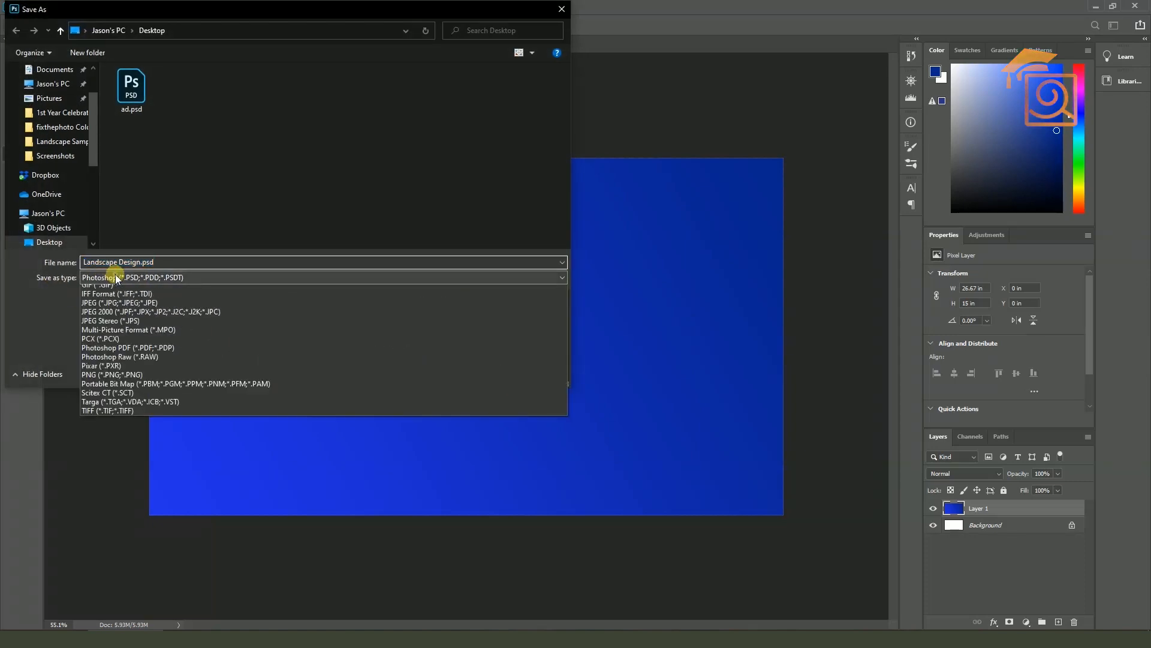
{"action": "left_click", "coordinate": [105, 282]}
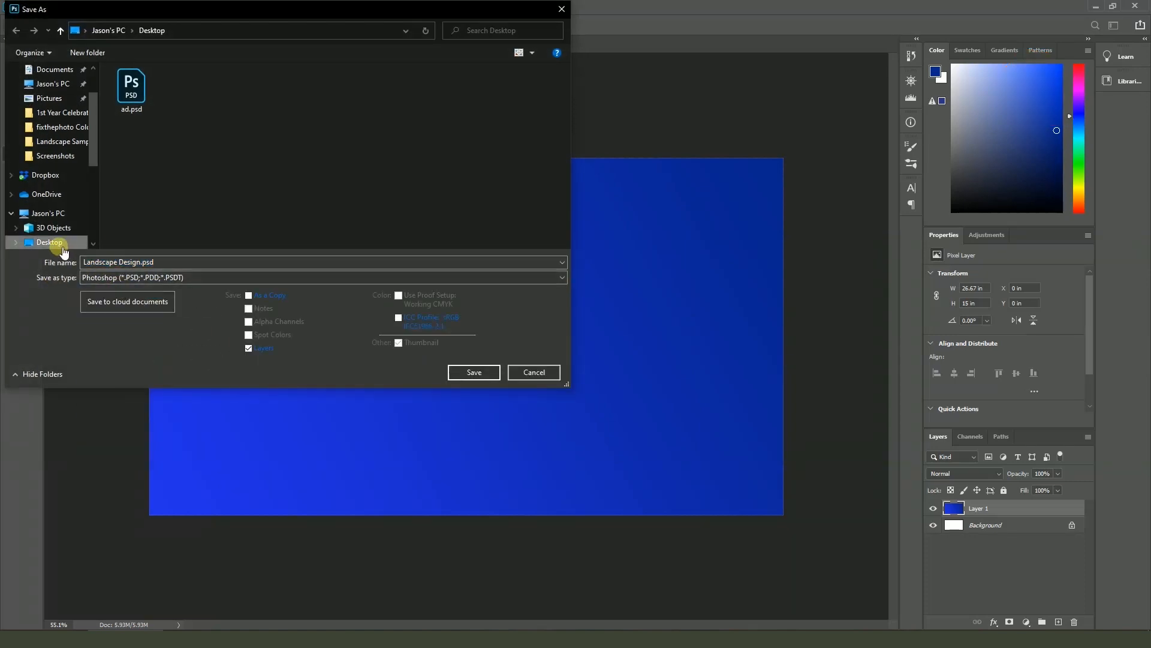
{"action": "left_click", "coordinate": [472, 373]}
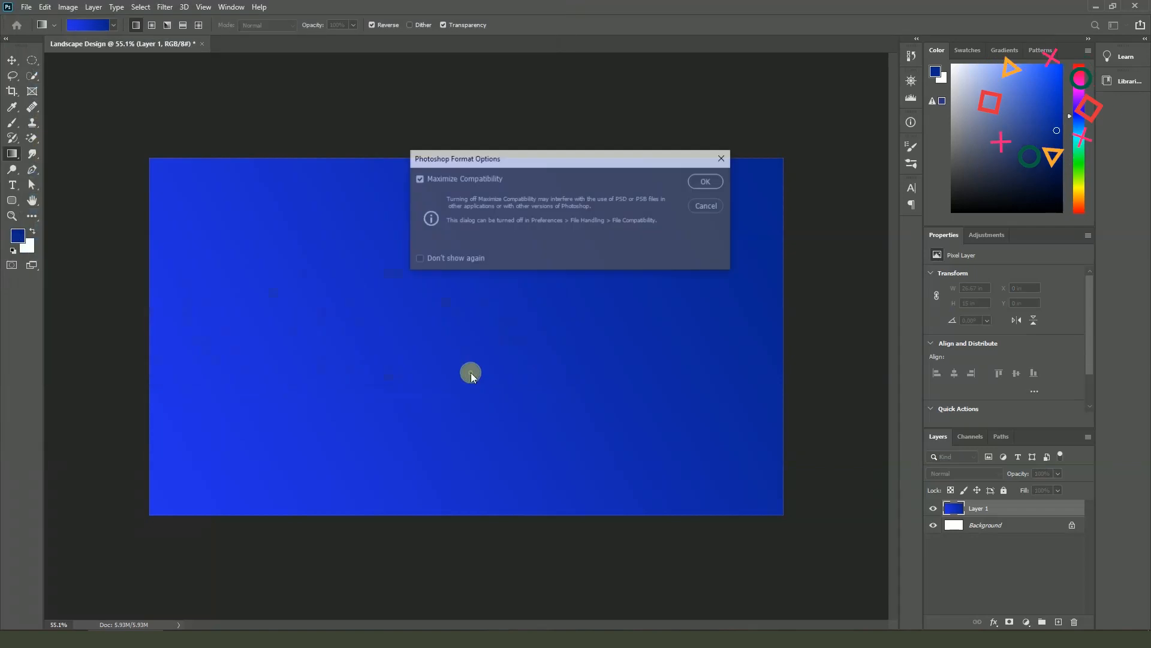
{"action": "left_click", "coordinate": [703, 181]}
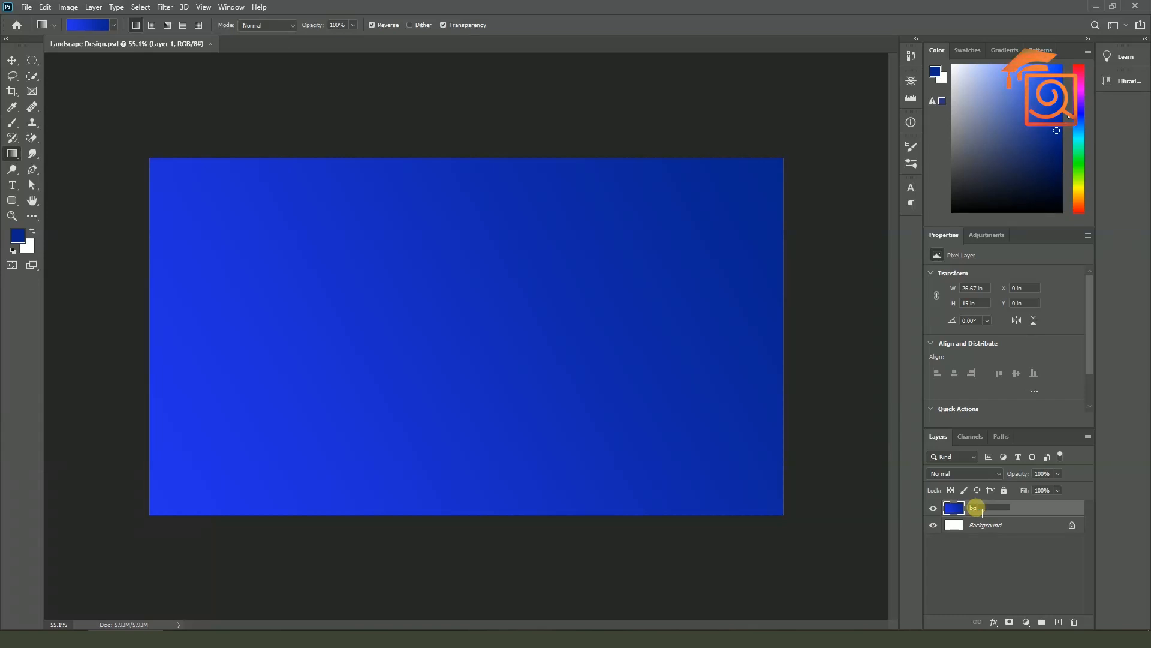
Add a new layer above the blue gradient layer and name it land
{"action": "left_click", "coordinate": [1058, 622]}
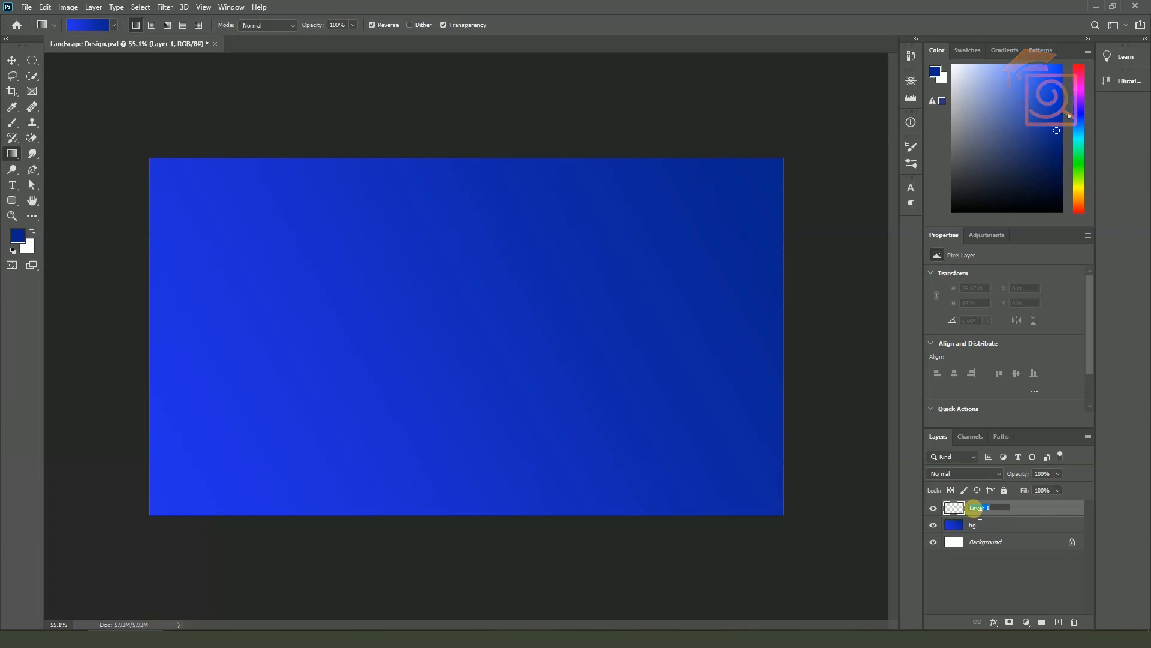
{"action": "left_click", "coordinate": [986, 515]}
{"action": "type", "text": "land"}
{"action": "key", "text": "Return"}
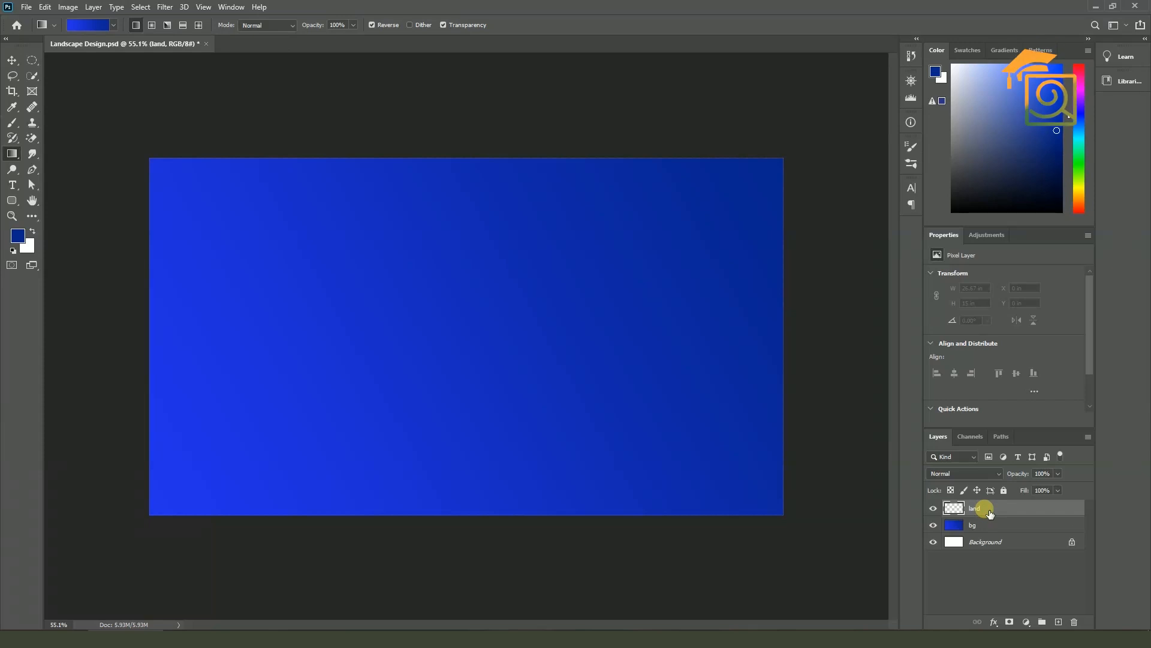
Lasso a hilly ground area about 26.67 in wide and 6.15 in high along the canvas's lower edge
{"action": "left_click", "coordinate": [12, 75]}
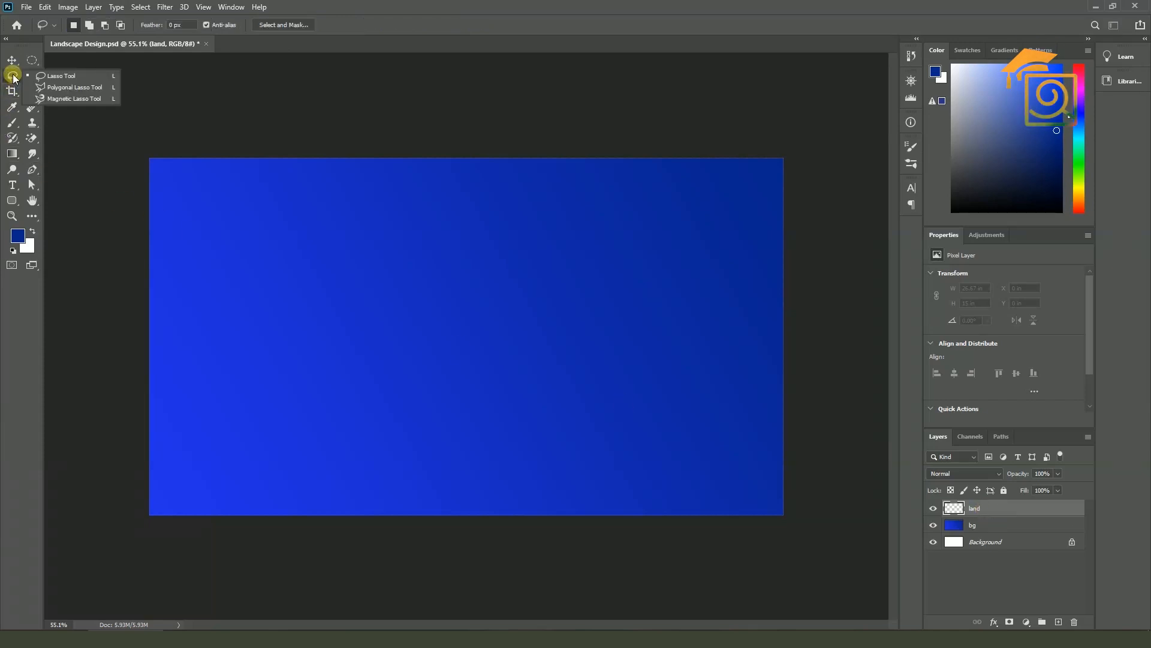
{"action": "left_click", "coordinate": [63, 78]}
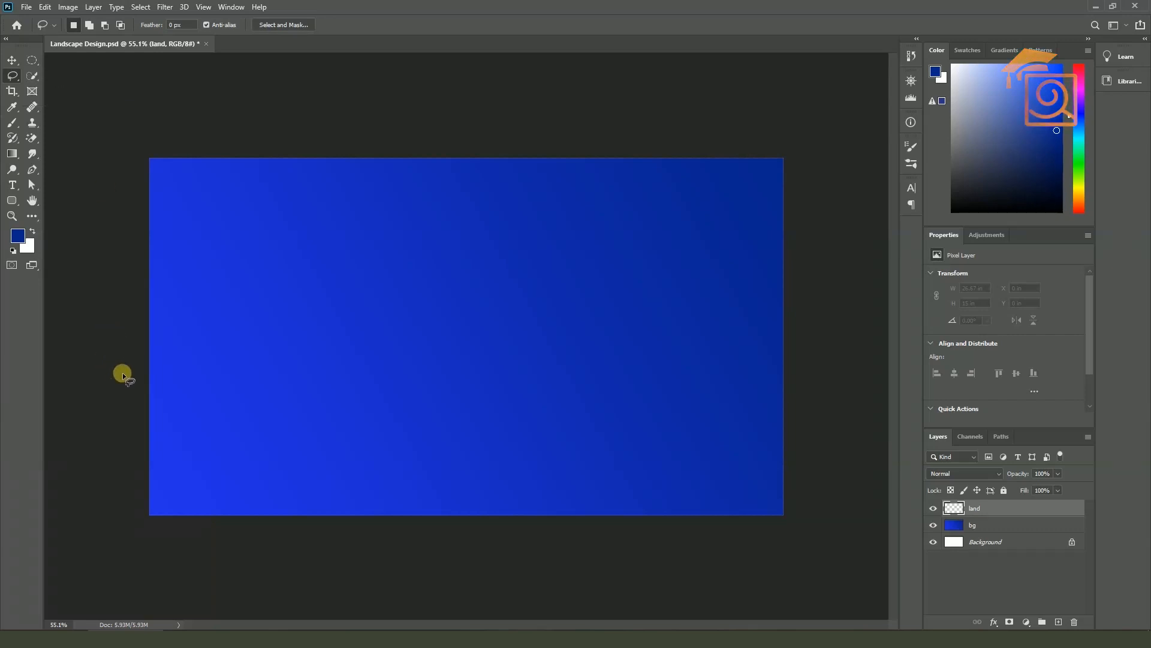
{"action": "mouse_move", "coordinate": [118, 417]}
{"action": "left_mouse_down"}
{"action": "mouse_move", "coordinate": [132, 388]}
{"action": "mouse_move", "coordinate": [207, 371]}
{"action": "mouse_move", "coordinate": [404, 454]}
{"action": "mouse_move", "coordinate": [469, 468]}
{"action": "mouse_move", "coordinate": [817, 472]}
{"action": "mouse_move", "coordinate": [830, 511]}
{"action": "mouse_move", "coordinate": [823, 569]}
{"action": "mouse_move", "coordinate": [709, 617]}
{"action": "mouse_move", "coordinate": [324, 625]}
{"action": "mouse_move", "coordinate": [188, 604]}
{"action": "mouse_move", "coordinate": [130, 561]}
{"action": "mouse_move", "coordinate": [121, 423]}
{"action": "mouse_move", "coordinate": [150, 424]}
{"action": "left_mouse_up"}
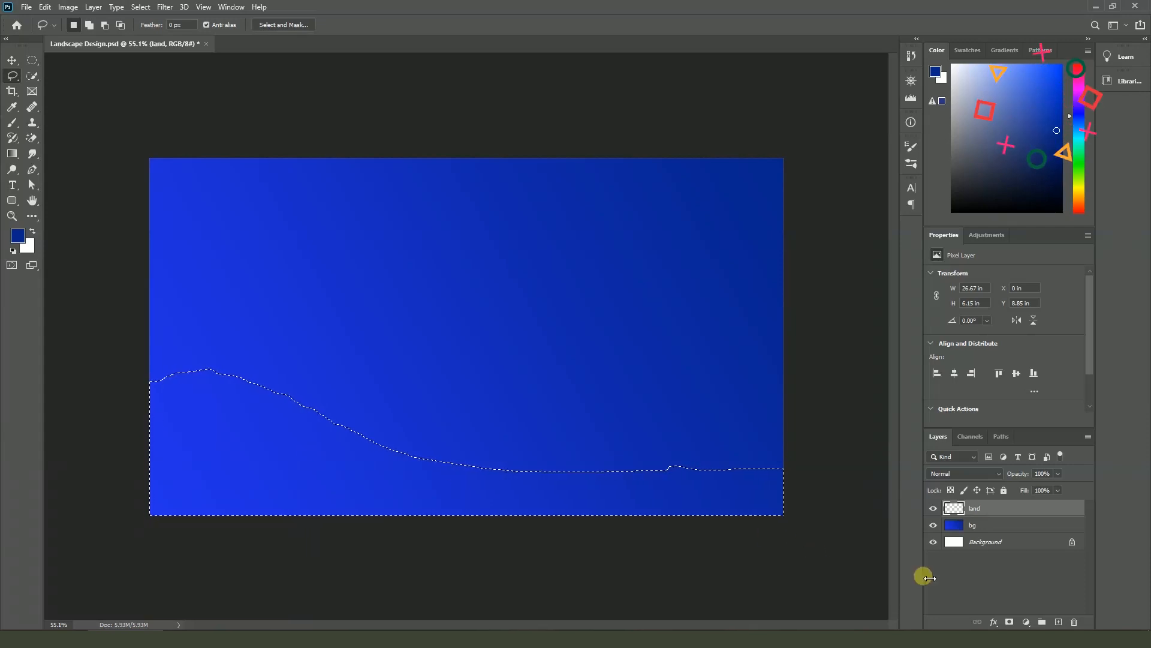
Set the foreground colour to near-black #0b0b0b, fill the hill selection on the land layer with it, and deselect
{"action": "left_click", "coordinate": [18, 235]}
{"action": "left_click", "coordinate": [782, 343]}
{"action": "left_click_drag", "start_coordinate": [781, 343], "coordinate": [756, 338]}
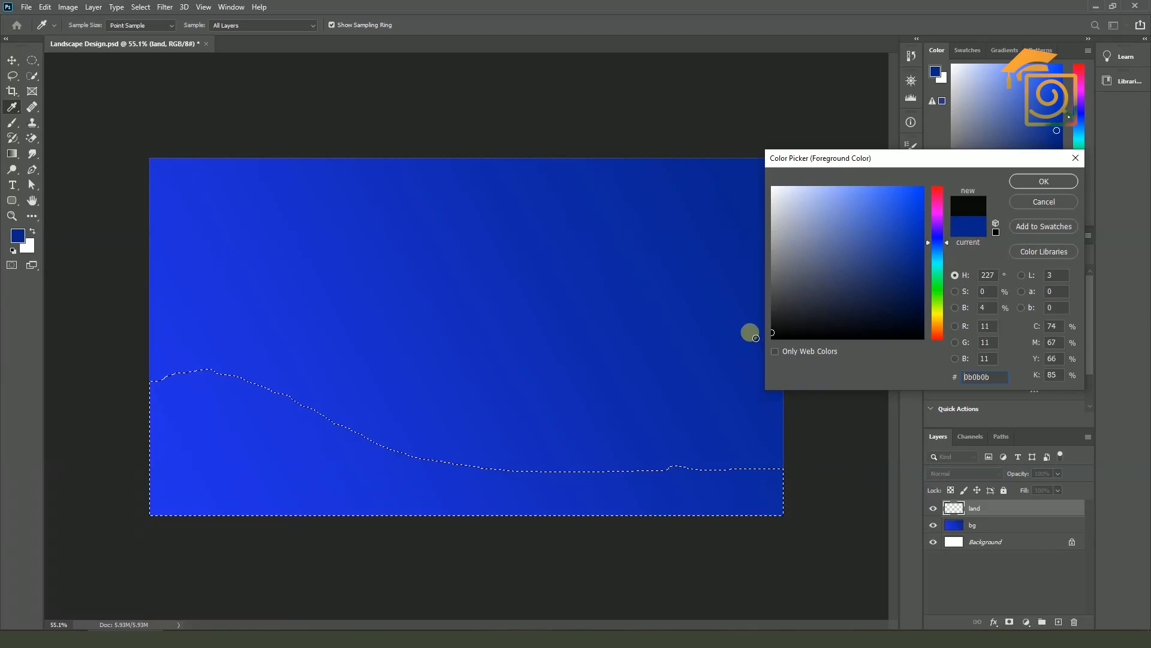
{"action": "left_click", "coordinate": [1026, 182]}
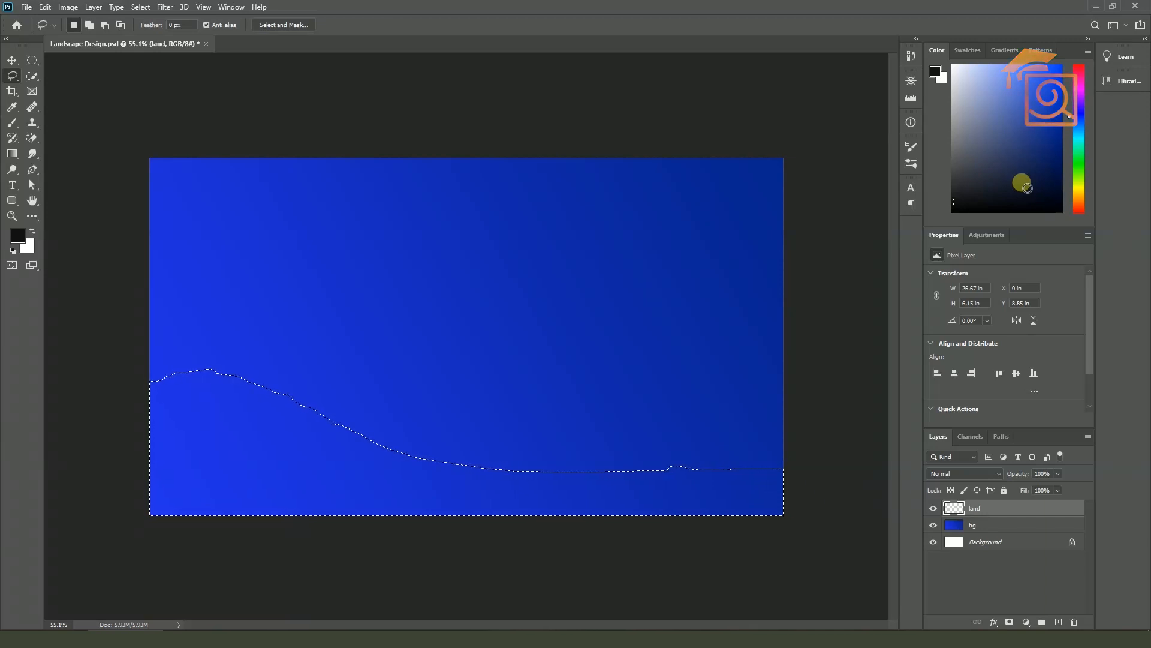
{"action": "key", "text": "alt+BackSpace"}
{"action": "key", "text": "ctrl+d"}
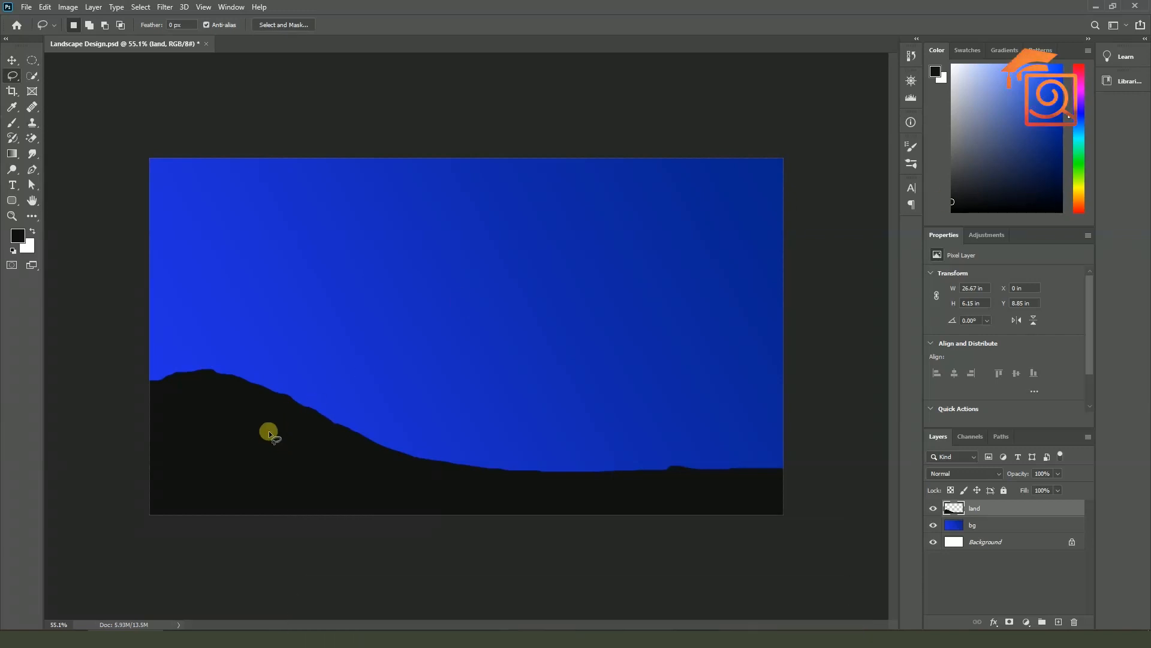
Add a new layer above the land layer and name it grass
{"action": "left_click", "coordinate": [1058, 621]}
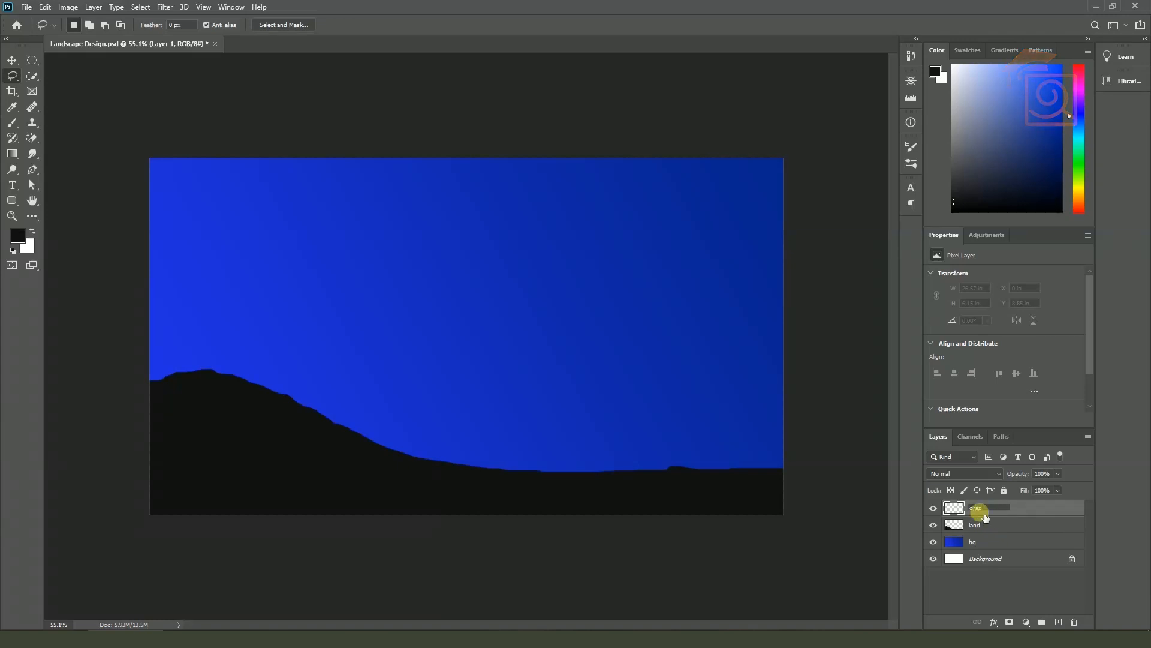
{"action": "left_click", "coordinate": [1026, 515]}
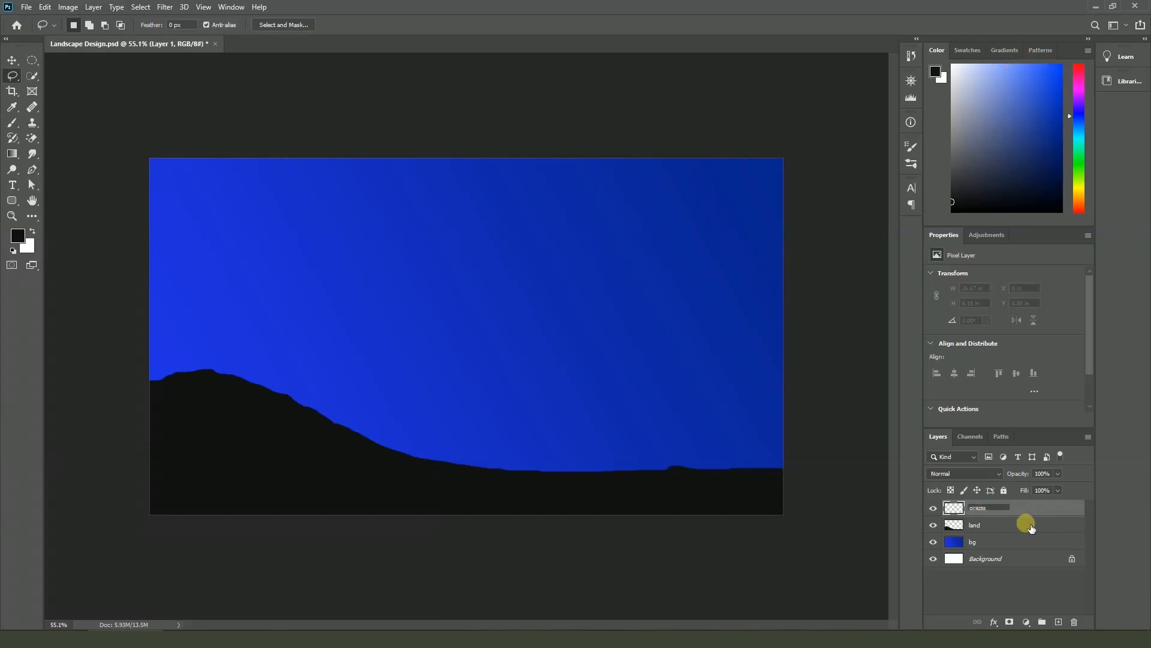
{"action": "double_click", "coordinate": [992, 510]}
{"action": "double_click", "coordinate": [982, 509]}
{"action": "type", "text": "grass"}
{"action": "key", "text": "Return"}
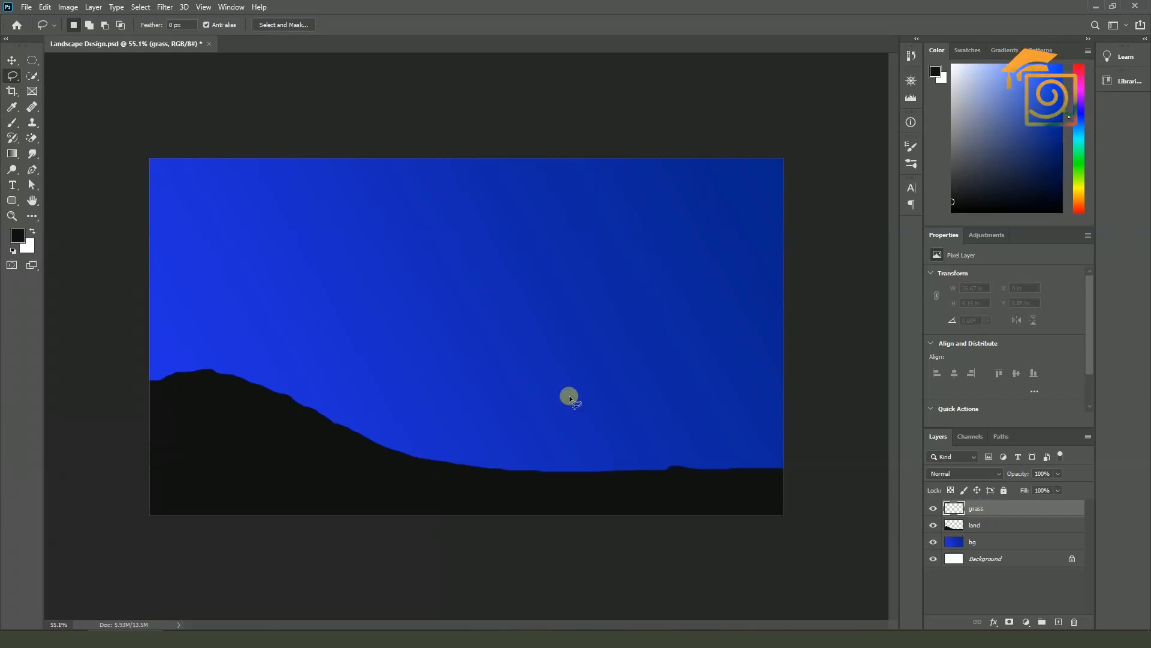
Activate the Brush tool and pick the Grass 1 preset from the 20 Grass Brushes 3 set
{"action": "left_click", "coordinate": [13, 124]}
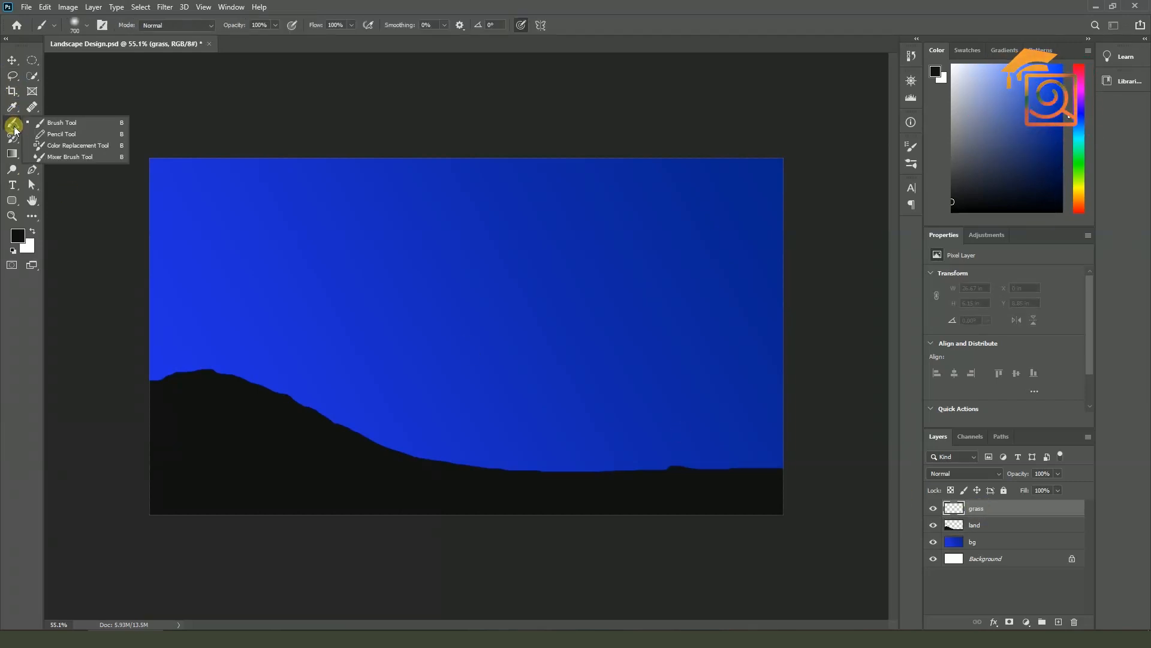
{"action": "left_click", "coordinate": [48, 122]}
{"action": "left_click", "coordinate": [84, 27]}
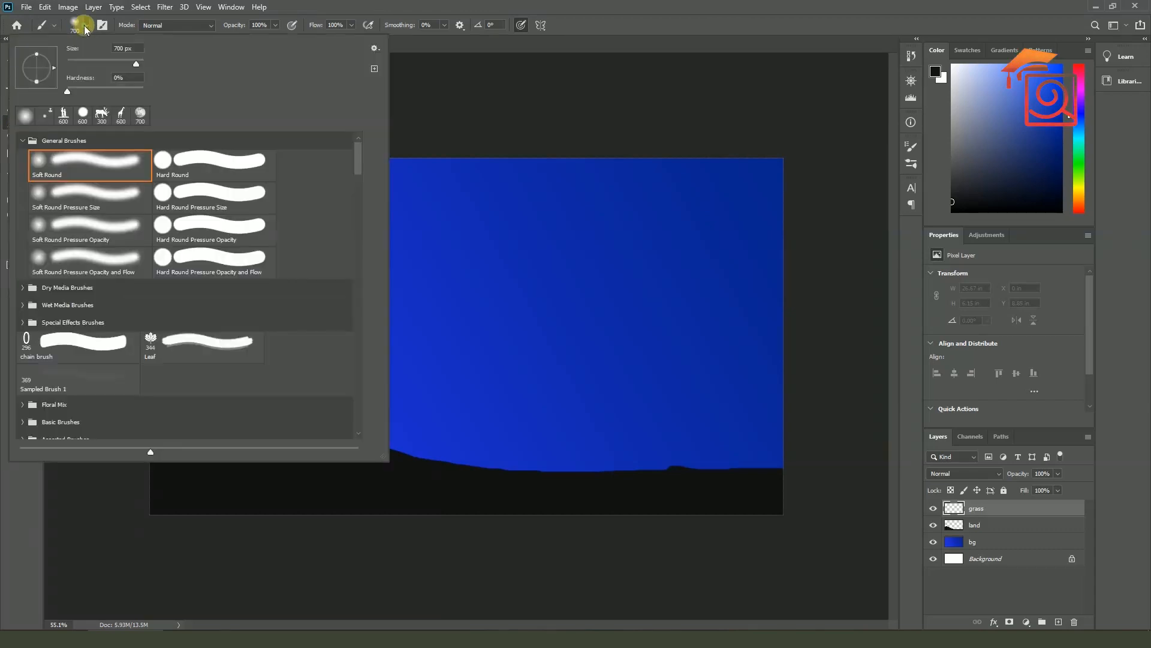
{"action": "left_click", "coordinate": [24, 141]}
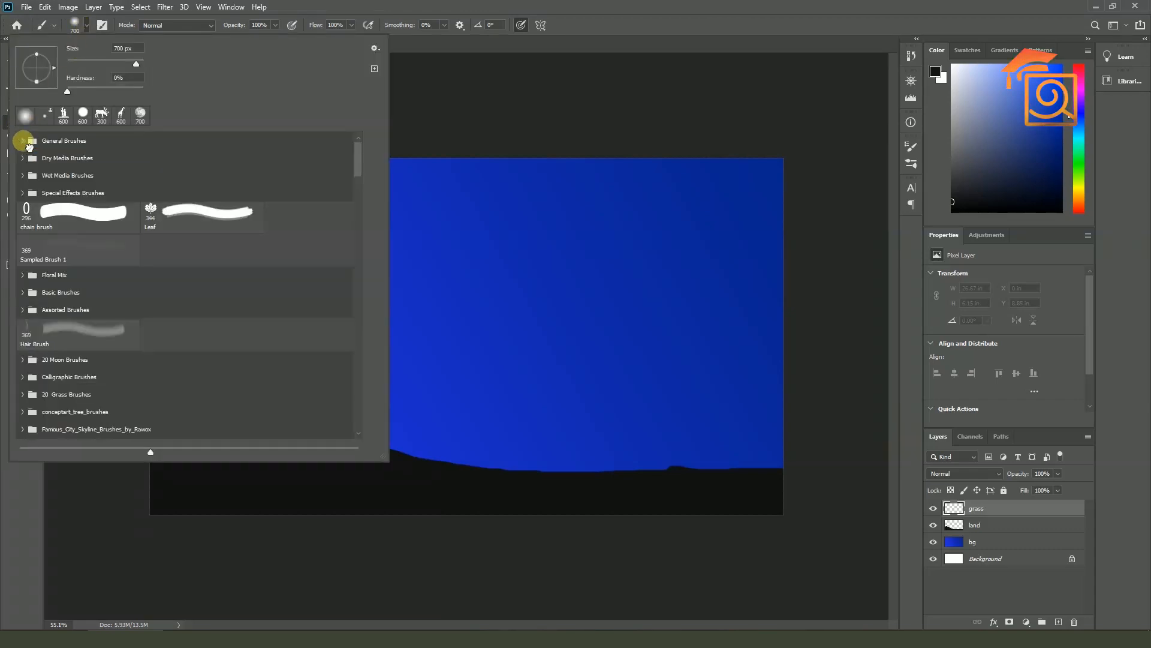
{"action": "scroll", "coordinate": [96, 306], "scroll_direction": "down", "scroll_amount": 5}
{"action": "scroll", "coordinate": [103, 320], "scroll_direction": "down", "scroll_amount": 3}
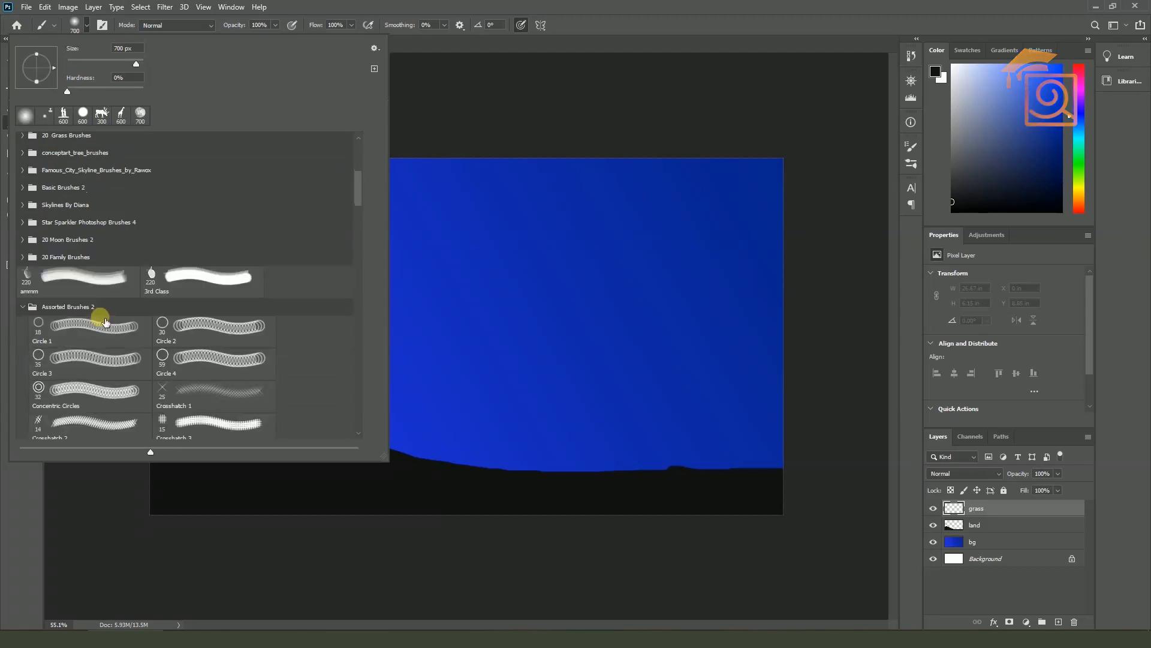
{"action": "left_click", "coordinate": [374, 48]}
{"action": "left_click", "coordinate": [374, 49]}
{"action": "left_click_drag", "start_coordinate": [358, 179], "coordinate": [365, 404]}
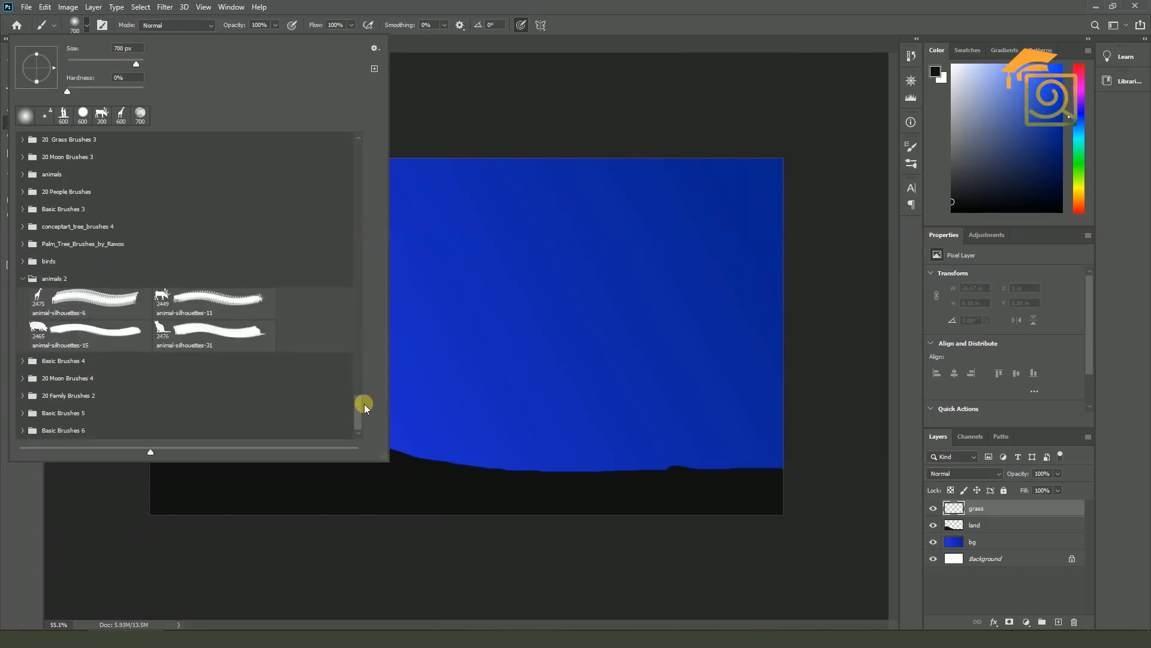
{"action": "left_click", "coordinate": [28, 278]}
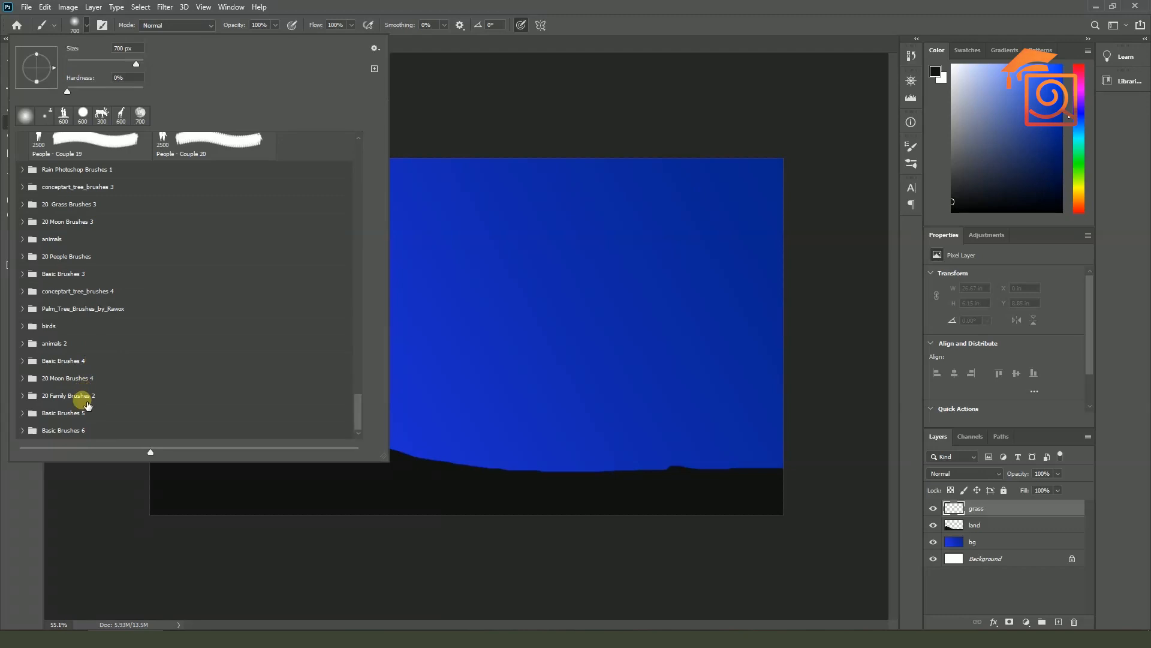
{"action": "left_click", "coordinate": [23, 232]}
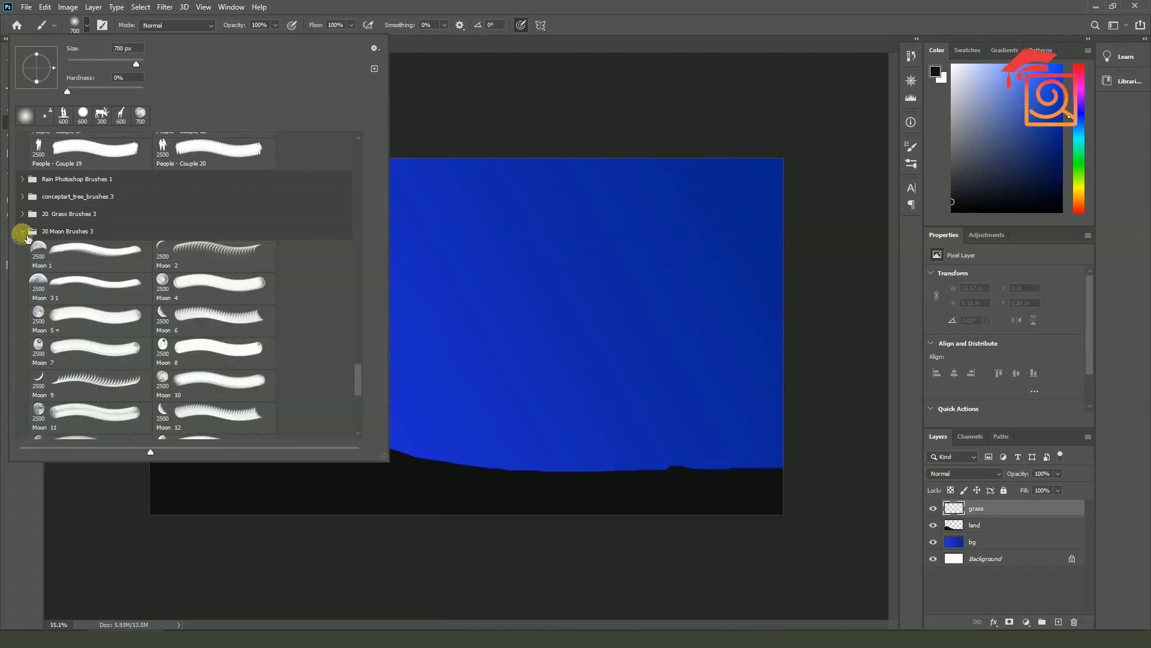
{"action": "left_click", "coordinate": [26, 234]}
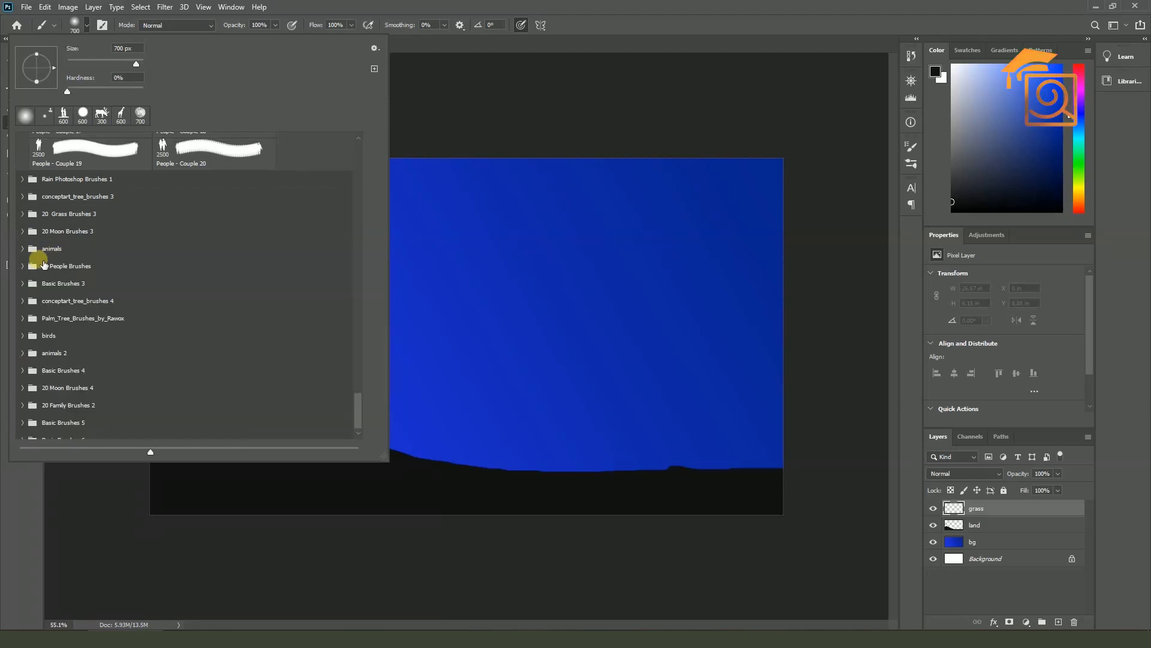
{"action": "left_click", "coordinate": [44, 214]}
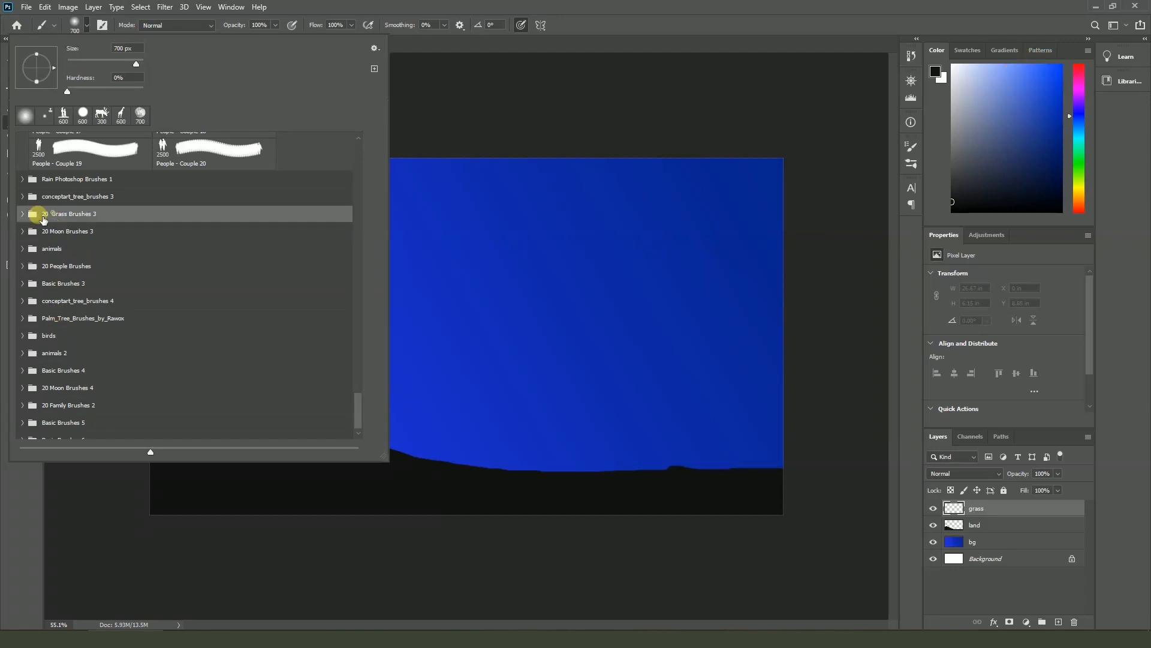
{"action": "left_click", "coordinate": [23, 214]}
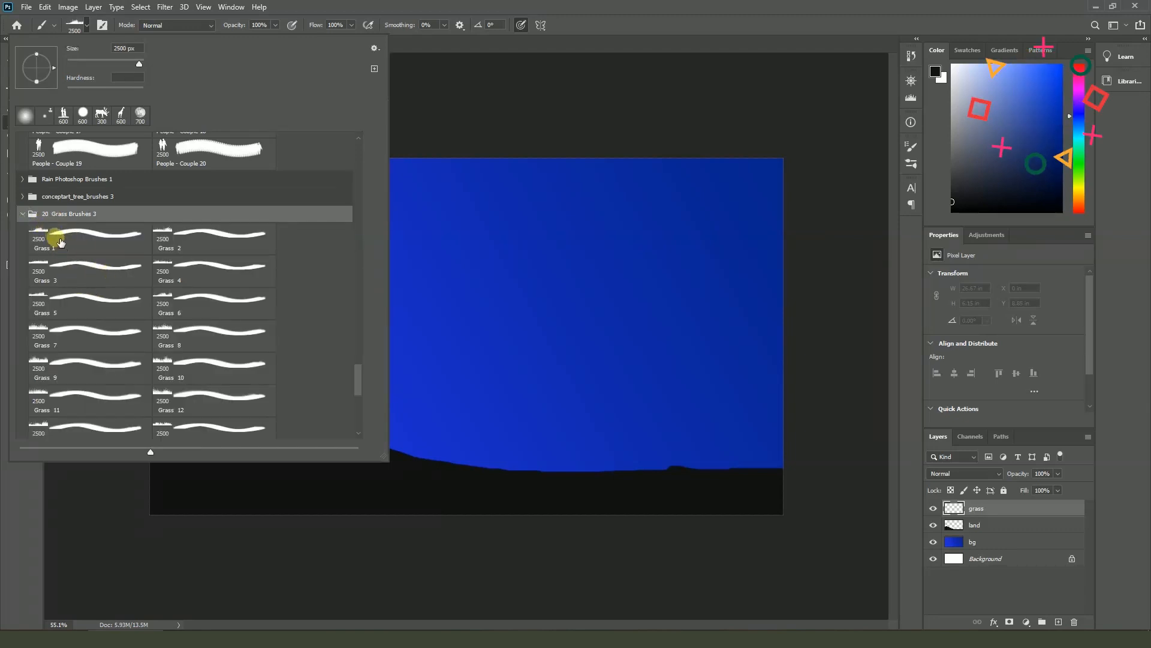
{"action": "double_click", "coordinate": [60, 242]}
Reduce the grass brush to 1100 px and stamp grass along the flat ground from the canvas's middle to its right edge
{"action": "key", "text": "bracketleft"}
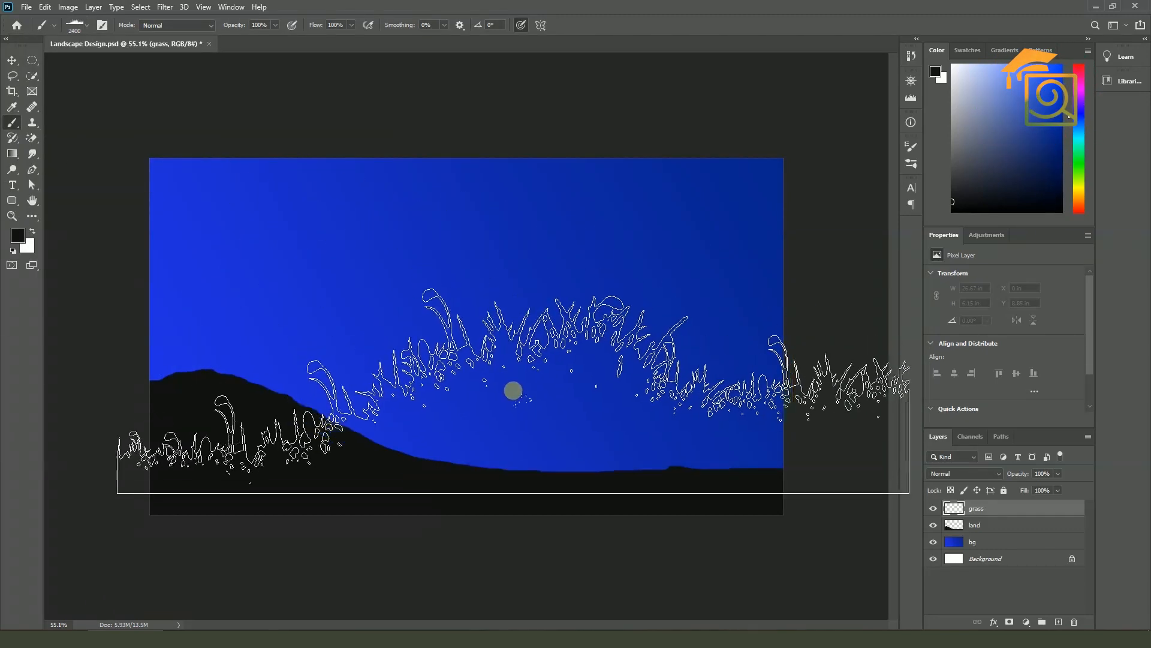
{"action": "left_click", "coordinate": [779, 629]}
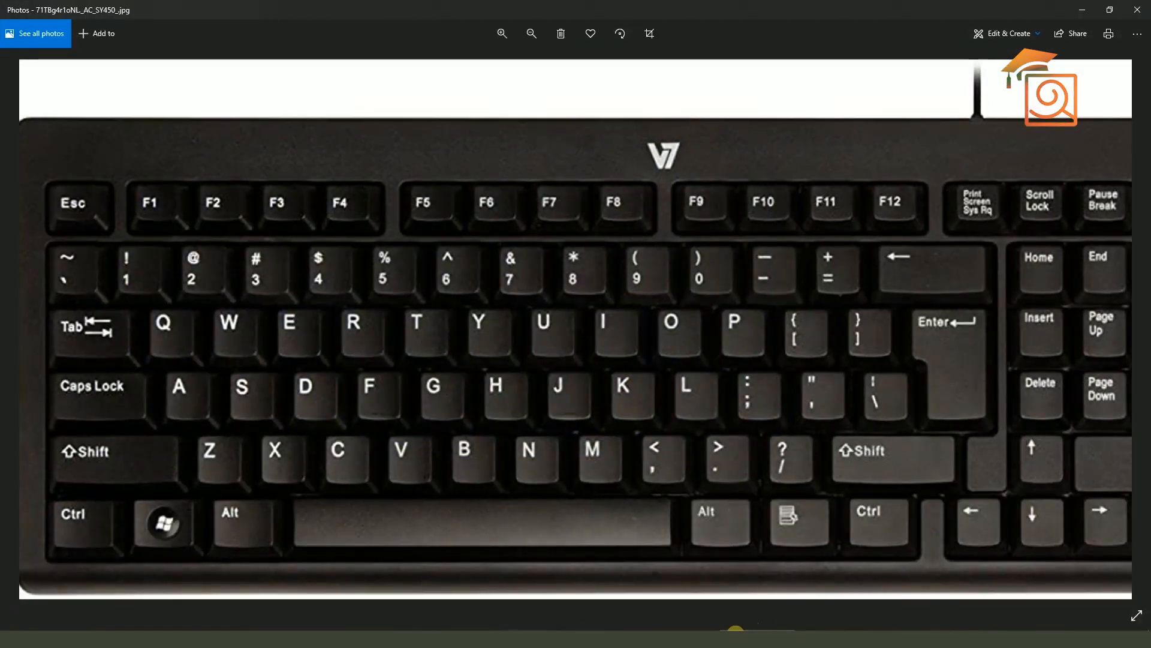
{"action": "left_click", "coordinate": [735, 629]}
{"action": "key", "text": "bracketleft"}
{"action": "key", "text": "bracketleft"}
{"action": "key", "text": "bracketleft"}
{"action": "key", "text": "bracketleft"}
{"action": "key", "text": "bracketleft"}
{"action": "key", "text": "bracketleft"}
{"action": "key", "text": "bracketleft"}
{"action": "key", "text": "bracketleft"}
{"action": "key", "text": "bracketleft"}
{"action": "key", "text": "bracketleft"}
{"action": "key", "text": "bracketleft"}
{"action": "key", "text": "bracketleft"}
{"action": "key", "text": "bracketleft"}
{"action": "left_click", "coordinate": [629, 501]}
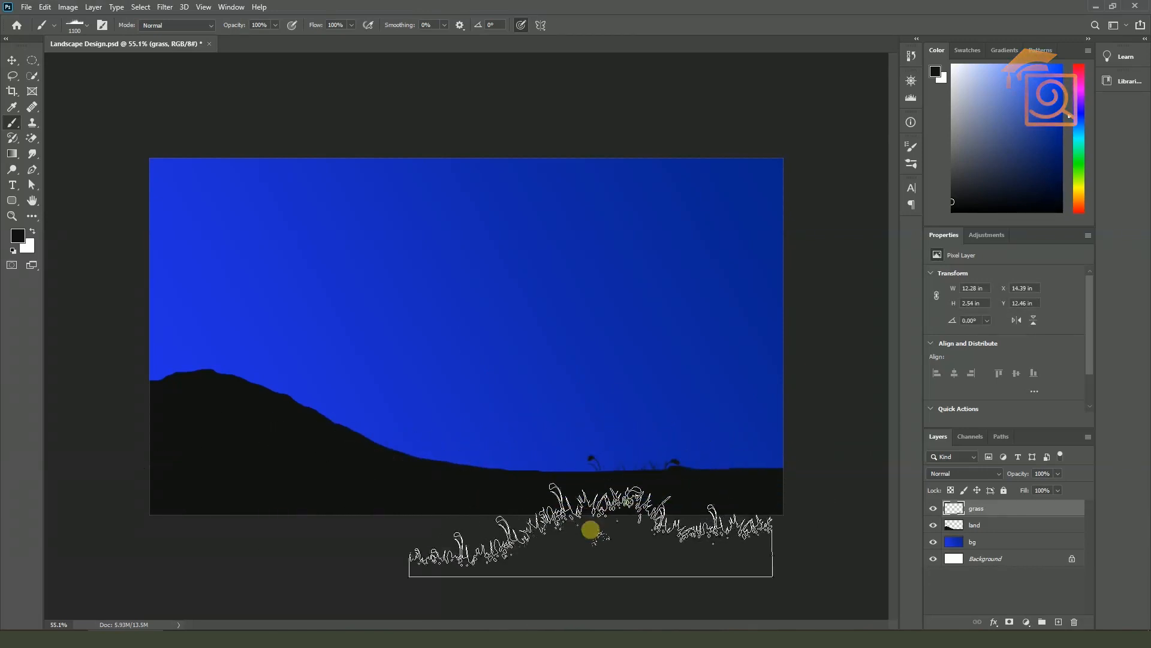
{"action": "left_click", "coordinate": [536, 505]}
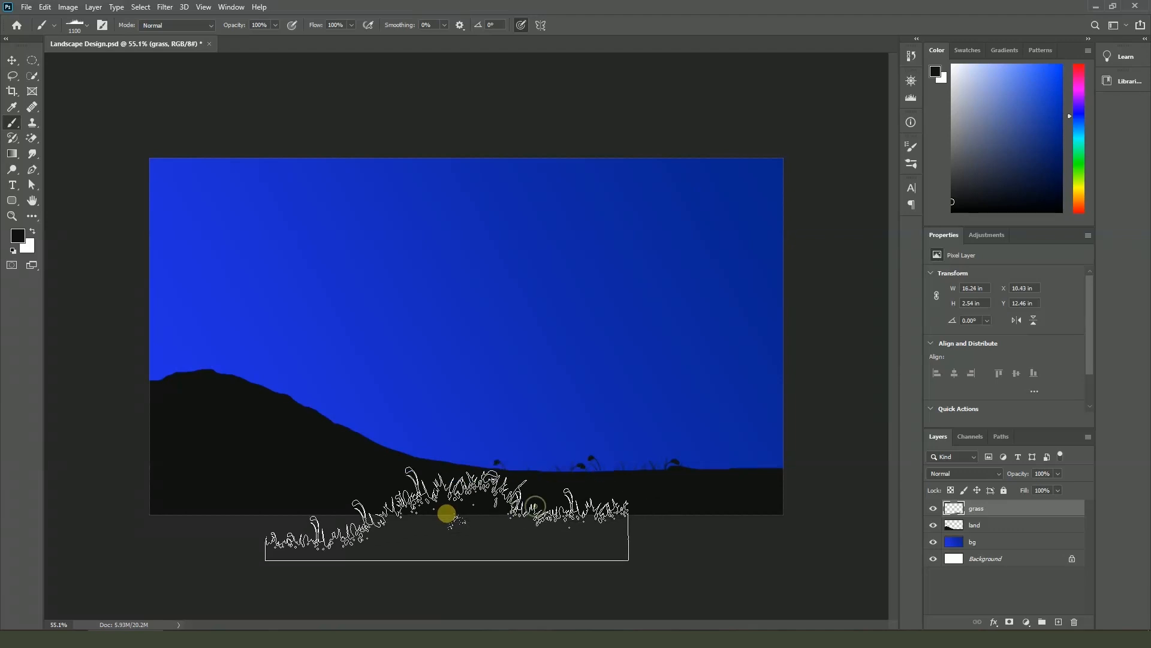
{"action": "left_click", "coordinate": [815, 468]}
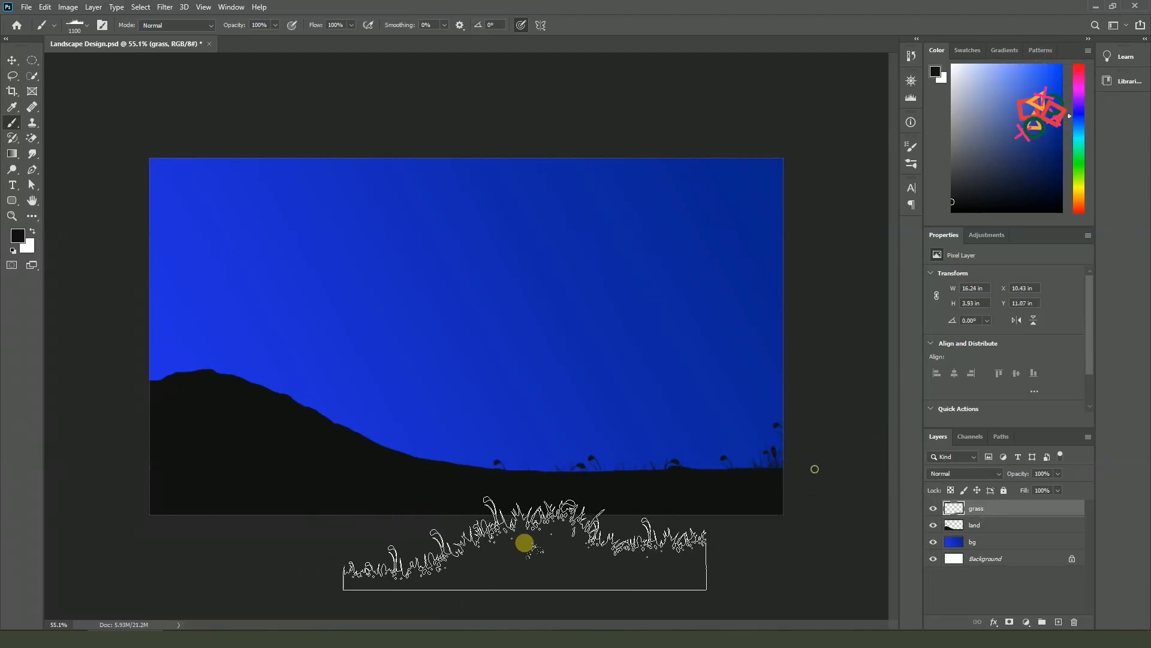
Rotate the Grass 1 brush to -21° and stamp grass along the hill's crest and down its slope
{"action": "mouse_move", "coordinate": [274, 374]}
{"action": "left_mouse_down"}
{"action": "mouse_move", "coordinate": [221, 416]}
{"action": "mouse_move", "coordinate": [242, 462]}
{"action": "mouse_move", "coordinate": [257, 452]}
{"action": "mouse_move", "coordinate": [238, 397]}
{"action": "mouse_move", "coordinate": [257, 437]}
{"action": "mouse_move", "coordinate": [291, 413]}
{"action": "mouse_move", "coordinate": [85, 118]}
{"action": "mouse_move", "coordinate": [88, 31]}
{"action": "left_mouse_up"}
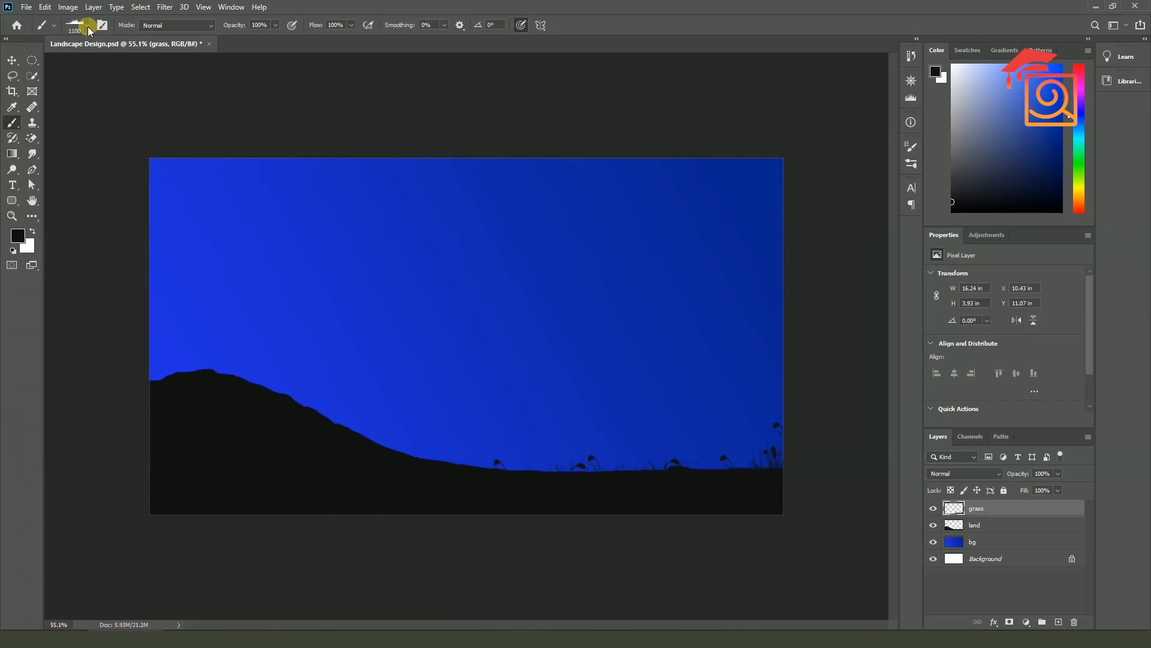
{"action": "left_click", "coordinate": [88, 31]}
{"action": "left_click_drag", "start_coordinate": [88, 32], "coordinate": [46, 82]}
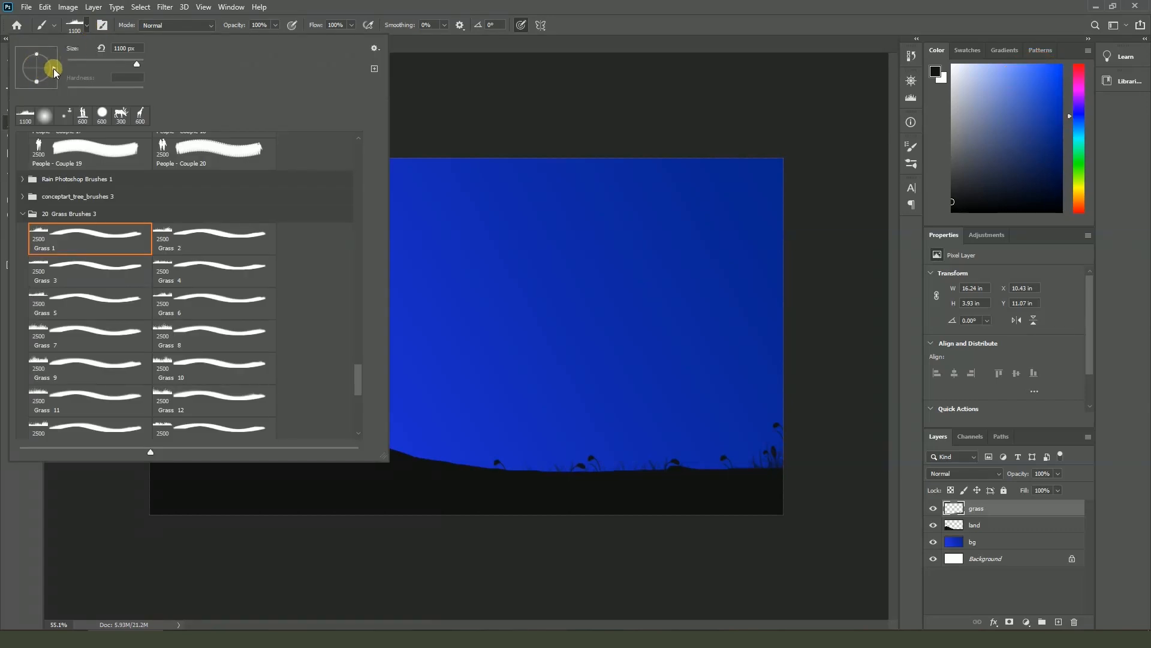
{"action": "left_click_drag", "start_coordinate": [50, 76], "coordinate": [539, 322]}
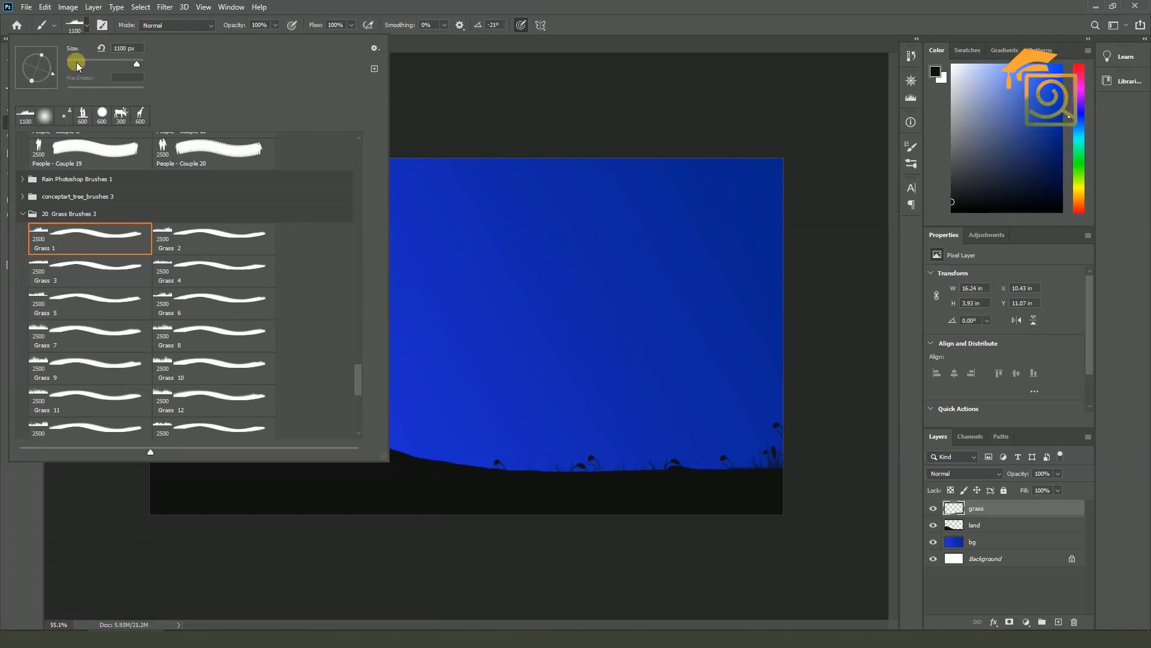
{"action": "left_click", "coordinate": [85, 30]}
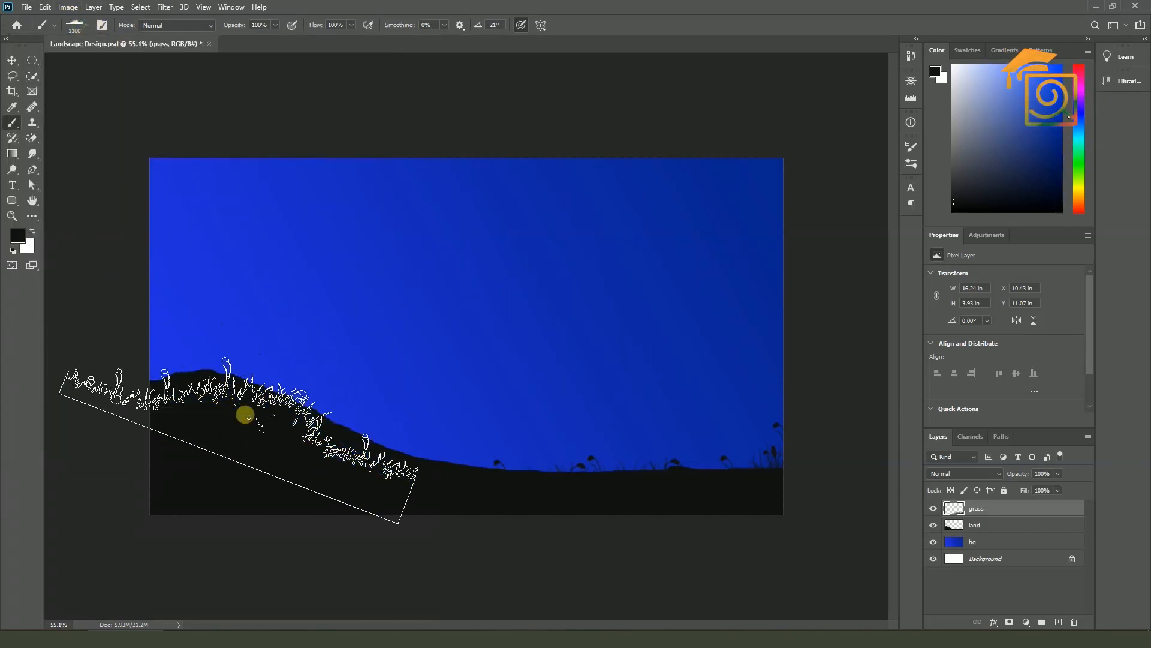
{"action": "mouse_move", "coordinate": [270, 421]}
{"action": "left_mouse_down"}
{"action": "mouse_move", "coordinate": [203, 406]}
{"action": "mouse_move", "coordinate": [159, 419]}
{"action": "mouse_move", "coordinate": [313, 443]}
{"action": "mouse_move", "coordinate": [364, 473]}
{"action": "mouse_move", "coordinate": [393, 531]}
{"action": "mouse_move", "coordinate": [474, 542]}
{"action": "mouse_move", "coordinate": [486, 515]}
{"action": "left_mouse_up"}
{"action": "left_click", "coordinate": [68, 8]}
Switch to the Grass 5 brush at 1300 px and stamp more grass along the hill slope and the flat ground
{"action": "left_click", "coordinate": [86, 27]}
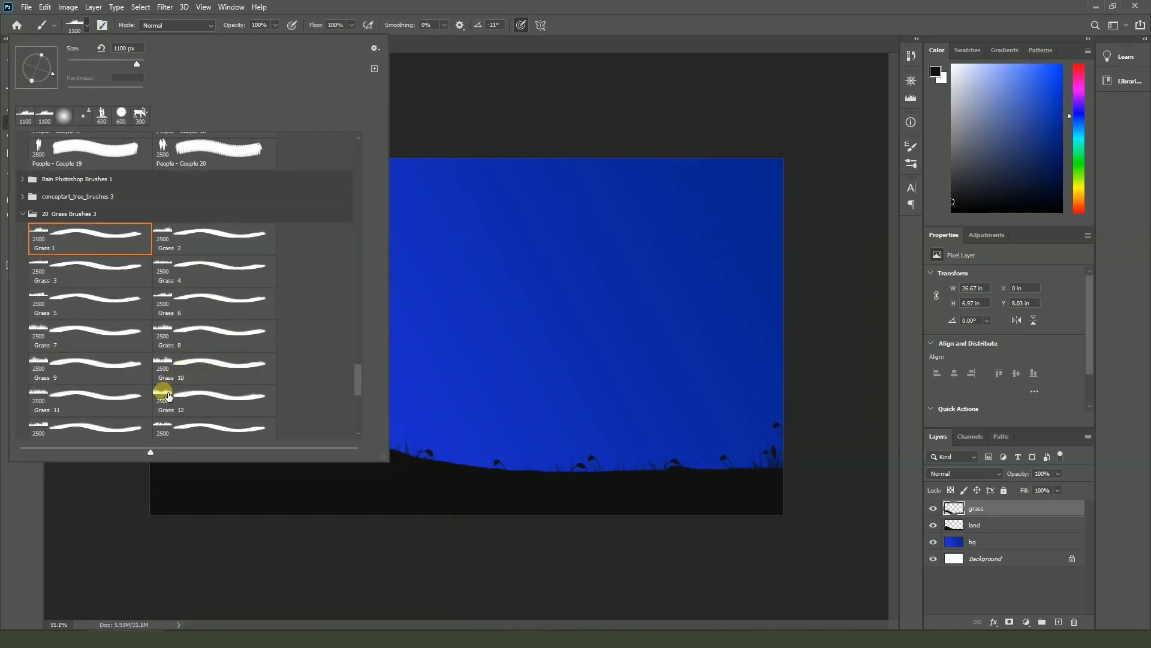
{"action": "double_click", "coordinate": [40, 296]}
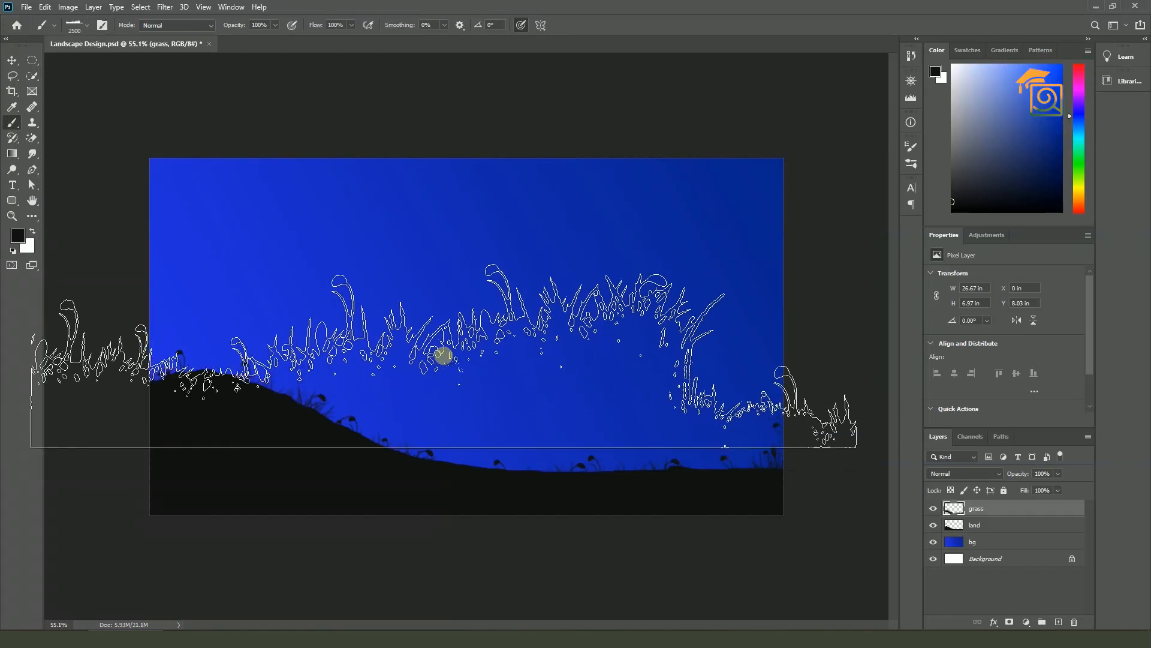
{"action": "key", "text": "bracketleft"}
{"action": "key", "text": "bracketleft"}
{"action": "key", "text": "bracketleft"}
{"action": "key", "text": "bracketleft"}
{"action": "key", "text": "bracketleft"}
{"action": "left_click", "coordinate": [364, 493]}
{"action": "key", "text": "bracketleft"}
{"action": "key", "text": "bracketleft"}
{"action": "key", "text": "bracketleft"}
{"action": "key", "text": "bracketleft"}
{"action": "key", "text": "bracketleft"}
{"action": "key", "text": "bracketleft"}
{"action": "key", "text": "bracketleft"}
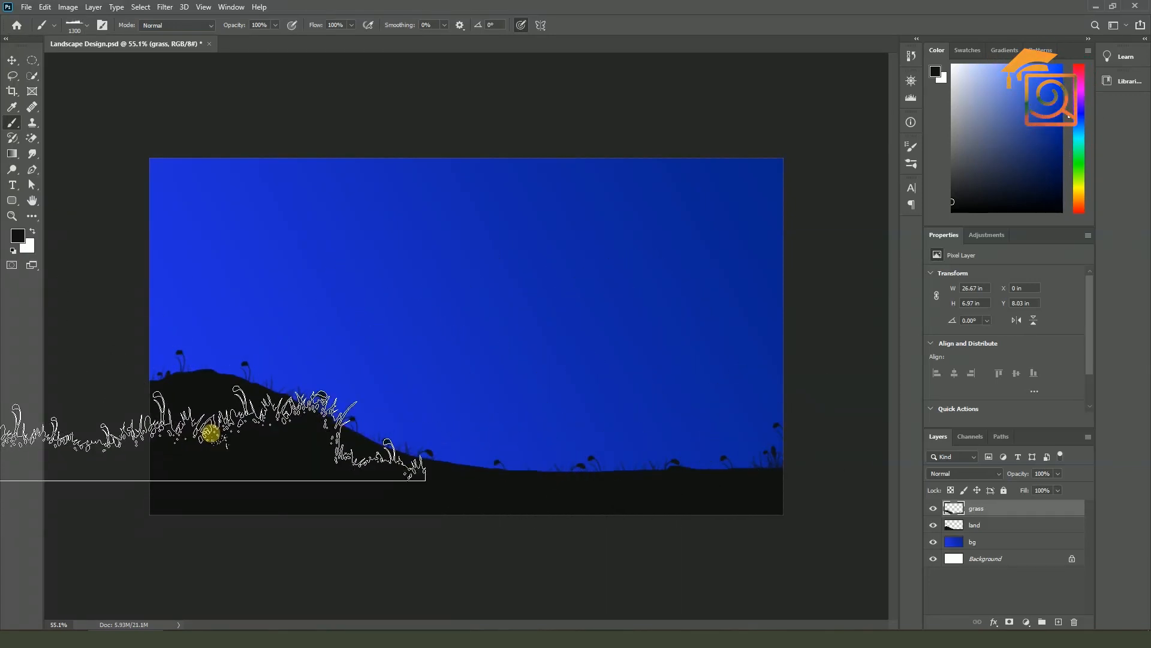
{"action": "mouse_move", "coordinate": [397, 498]}
{"action": "left_mouse_down"}
{"action": "mouse_move", "coordinate": [607, 504]}
{"action": "mouse_move", "coordinate": [693, 478]}
{"action": "mouse_move", "coordinate": [645, 517]}
{"action": "mouse_move", "coordinate": [606, 506]}
{"action": "mouse_move", "coordinate": [277, 504]}
{"action": "mouse_move", "coordinate": [292, 496]}
{"action": "mouse_move", "coordinate": [128, 441]}
{"action": "mouse_move", "coordinate": [188, 412]}
{"action": "left_mouse_up"}
{"action": "scroll", "coordinate": [187, 411], "scroll_direction": "down", "scroll_amount": 2}
{"action": "left_click_drag", "start_coordinate": [308, 540], "coordinate": [295, 521]}
{"action": "scroll", "coordinate": [296, 522], "scroll_direction": "up", "scroll_amount": 1}
Switch to the Grass 4 brush at 400 px and stamp small grass tufts along the hill's crest
{"action": "left_click", "coordinate": [84, 28]}
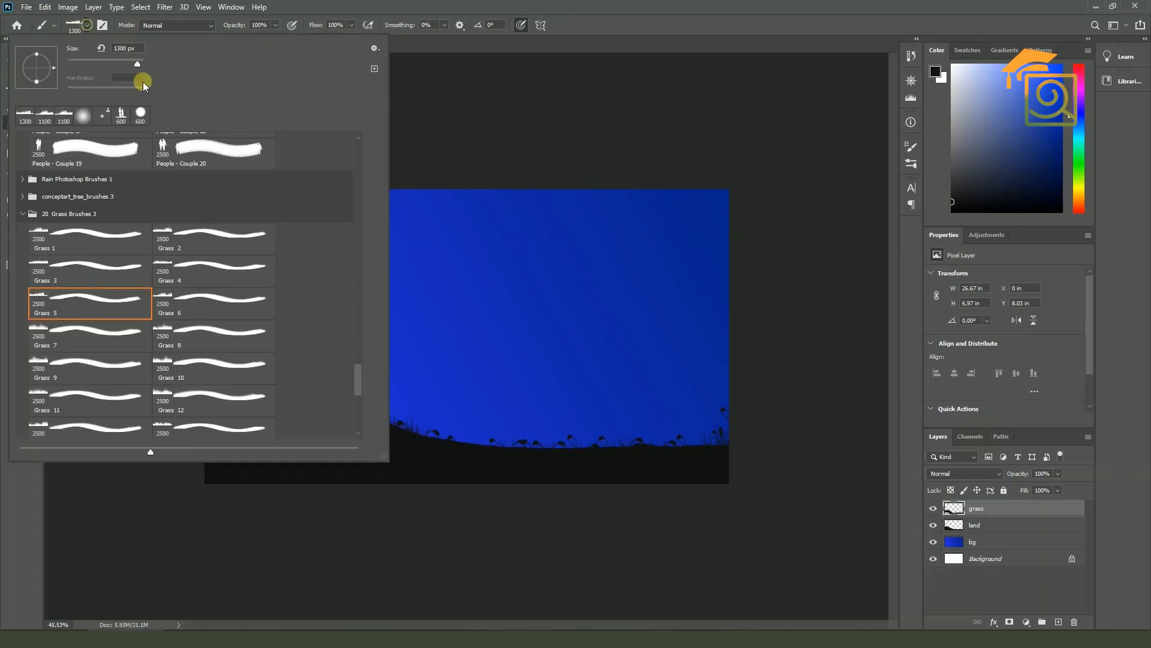
{"action": "double_click", "coordinate": [174, 264]}
{"action": "key", "text": "bracketleft"}
{"action": "key", "text": "bracketleft"}
{"action": "key", "text": "bracketleft"}
{"action": "key", "text": "bracketleft"}
{"action": "key", "text": "bracketleft"}
{"action": "key", "text": "bracketleft"}
{"action": "key", "text": "bracketleft"}
{"action": "key", "text": "bracketleft"}
{"action": "key", "text": "bracketleft"}
{"action": "key", "text": "bracketleft"}
{"action": "key", "text": "bracketleft"}
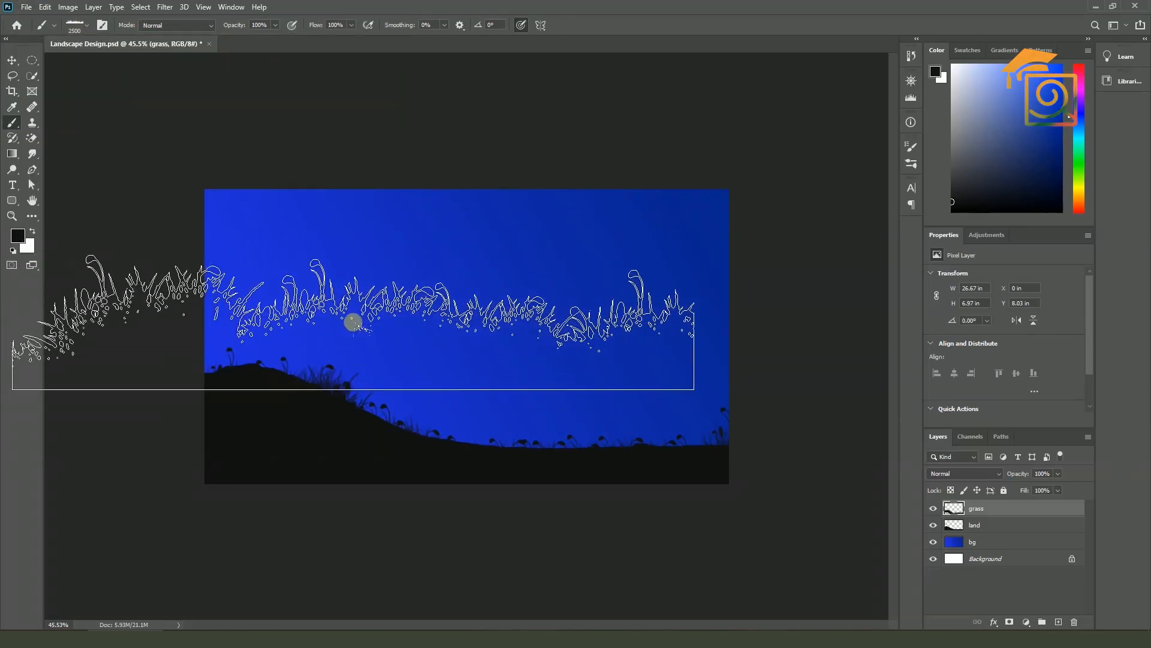
{"action": "key", "text": "bracketleft"}
{"action": "key", "text": "bracketleft"}
{"action": "key", "text": "bracketleft"}
{"action": "key", "text": "bracketleft"}
{"action": "key", "text": "bracketleft"}
{"action": "key", "text": "bracketleft"}
{"action": "key", "text": "bracketleft"}
{"action": "key", "text": "bracketleft"}
{"action": "key", "text": "bracketleft"}
{"action": "key", "text": "bracketleft"}
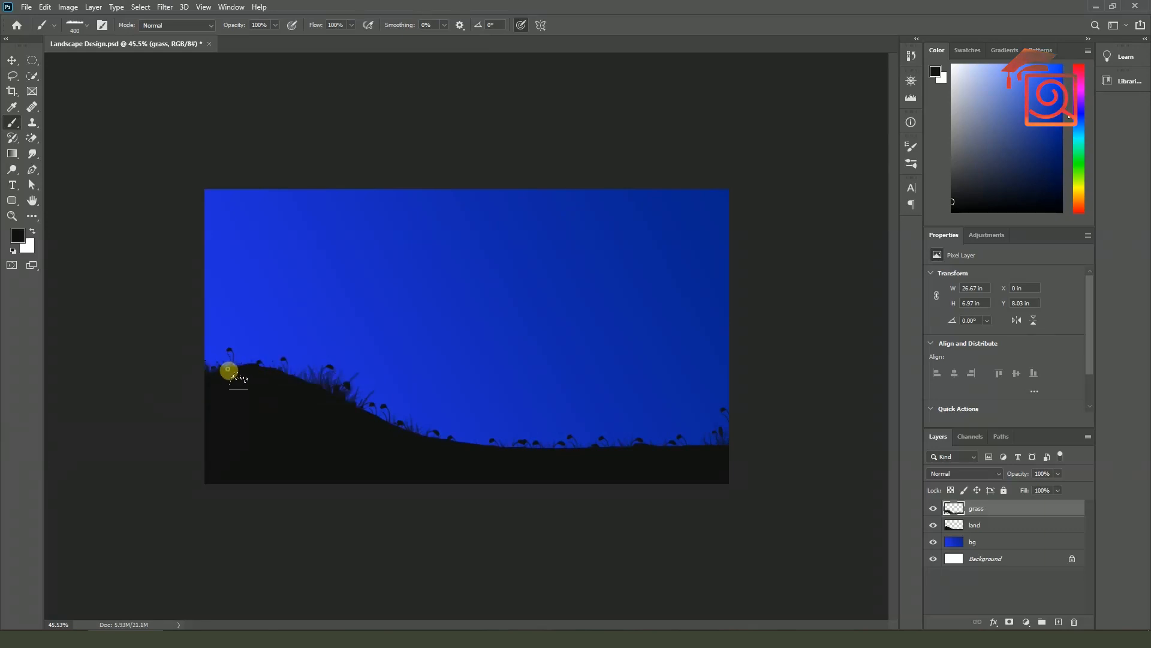
{"action": "scroll", "coordinate": [262, 431], "scroll_direction": "up", "scroll_amount": 2}
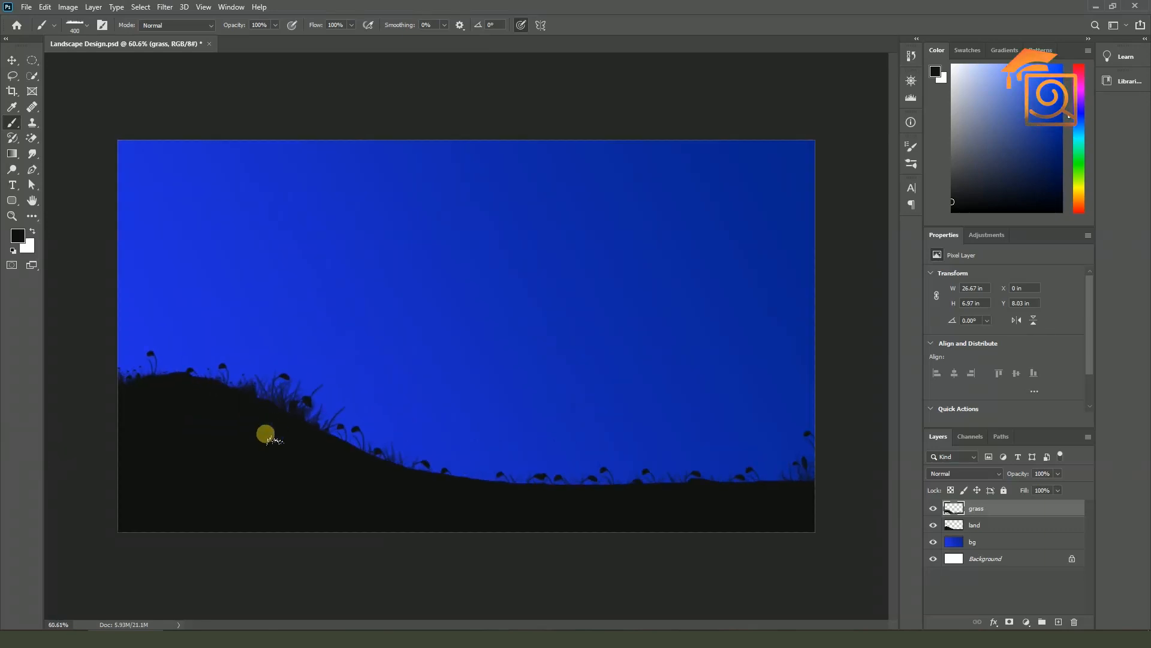
Rotate the Grass 4 brush to -38° and stamp fine grass down the hill's slope
{"action": "left_click", "coordinate": [84, 26]}
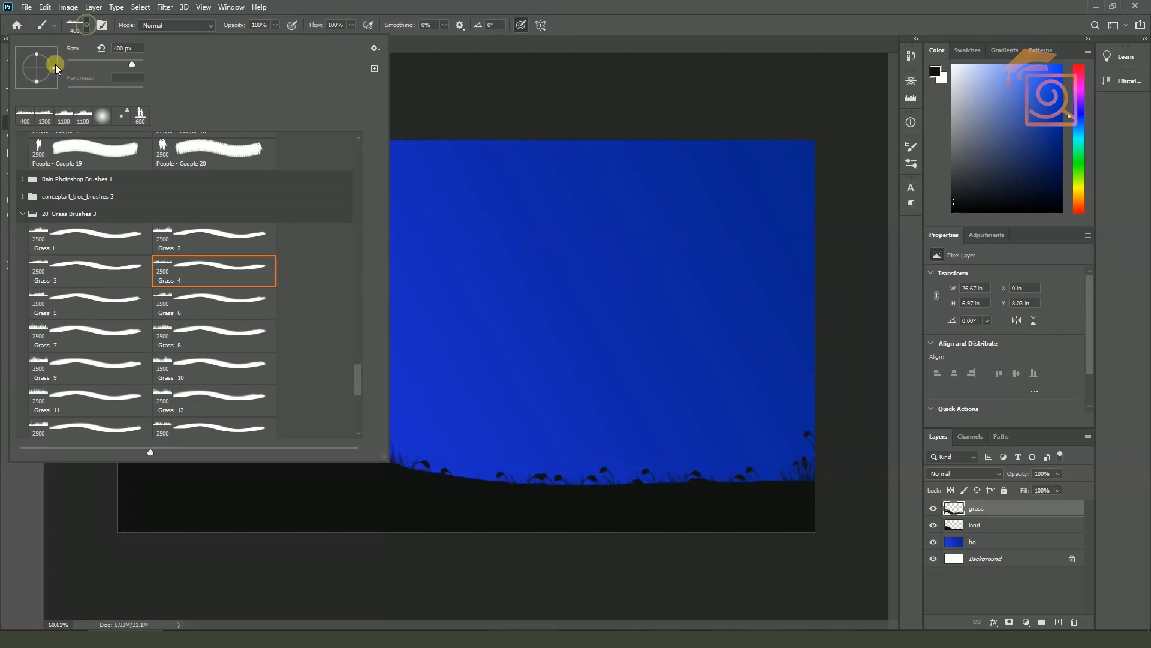
{"action": "left_click_drag", "start_coordinate": [48, 76], "coordinate": [51, 64]}
{"action": "left_click", "coordinate": [75, 24]}
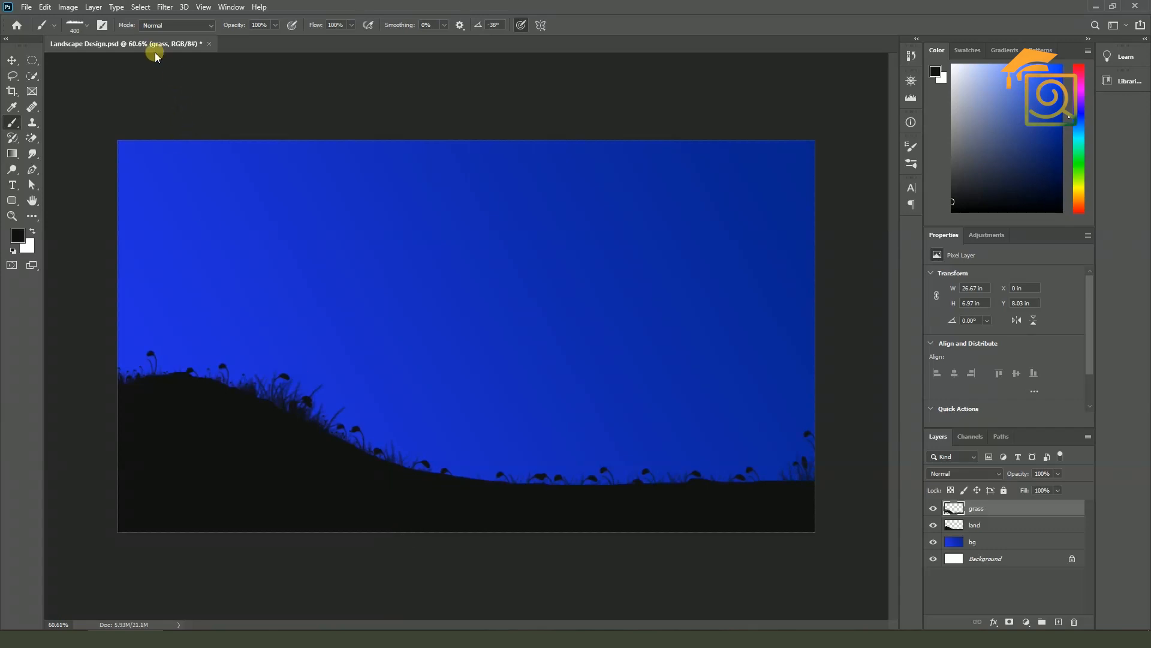
Rotate the Grass 4 brush to -6° and stamp fine grass along the low, flat ground
{"action": "left_click", "coordinate": [77, 27]}
{"action": "left_click_drag", "start_coordinate": [51, 75], "coordinate": [53, 69]}
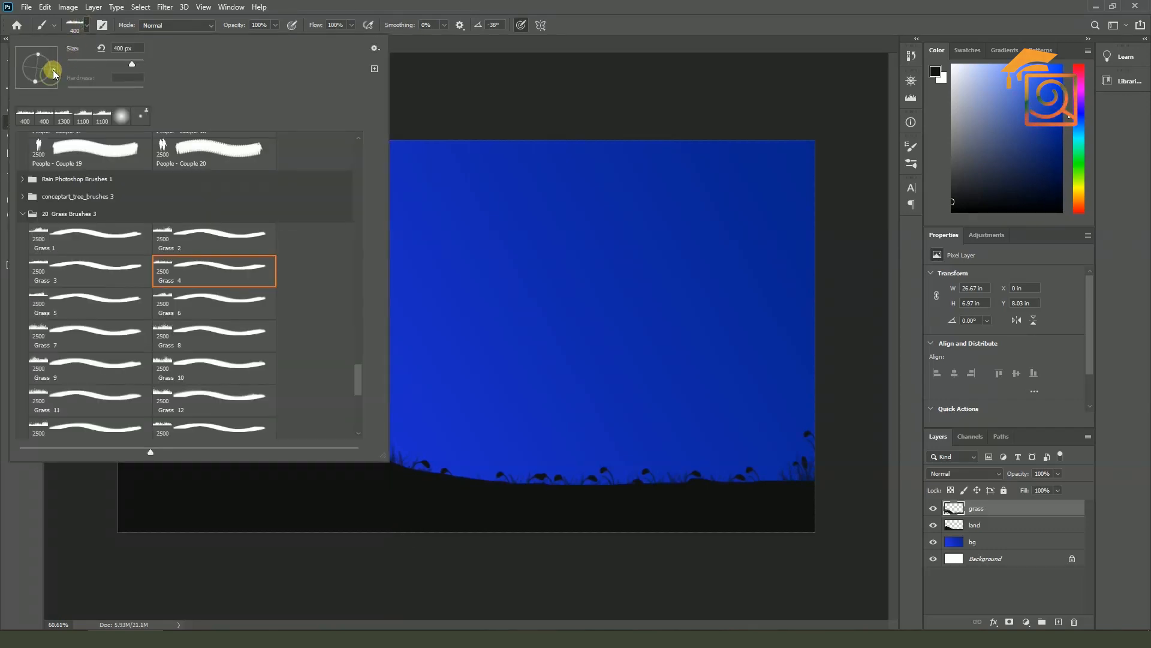
{"action": "left_click", "coordinate": [77, 27]}
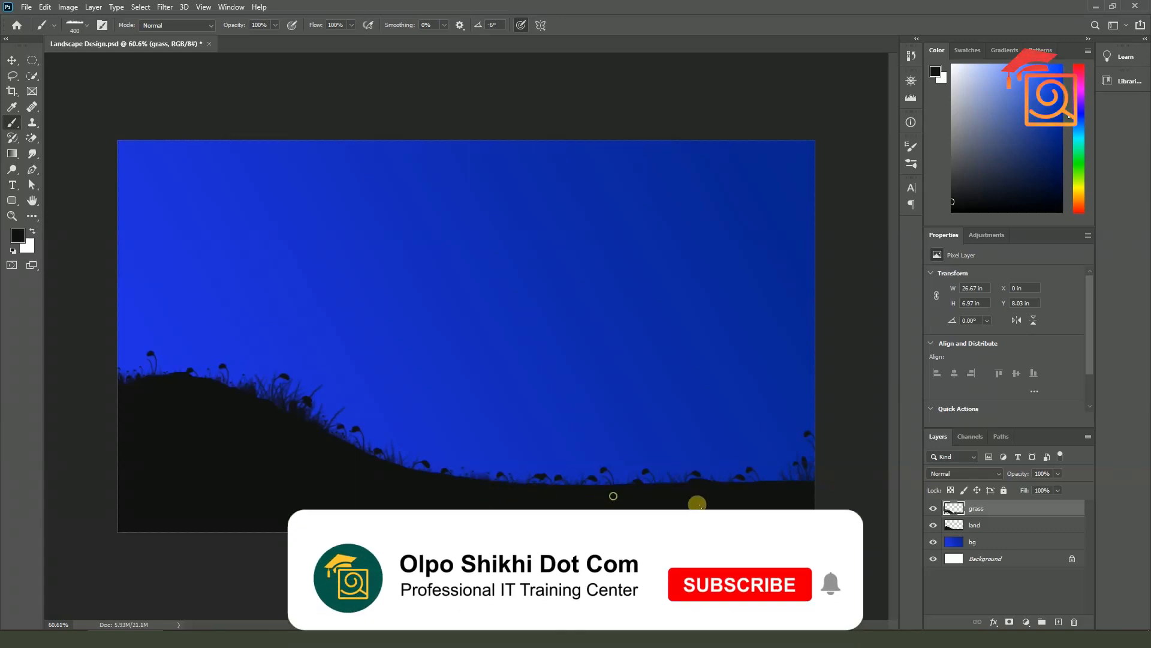
{"action": "scroll", "coordinate": [264, 496], "scroll_direction": "down", "scroll_amount": 3}
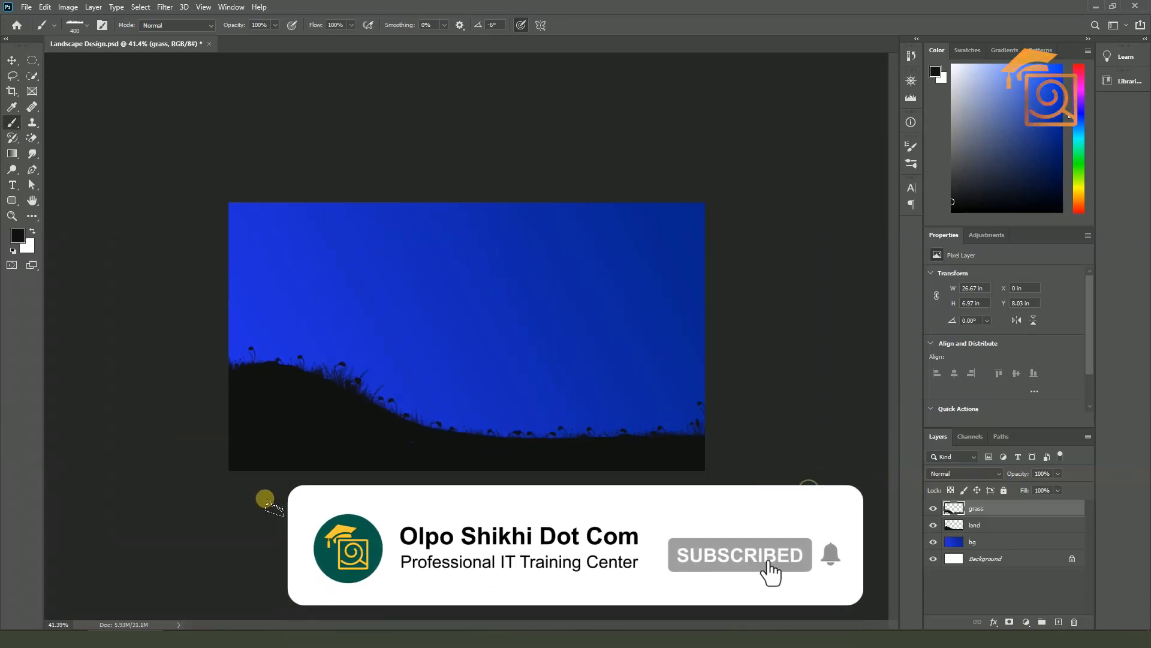
{"action": "scroll", "coordinate": [509, 444], "scroll_direction": "up", "scroll_amount": 2}
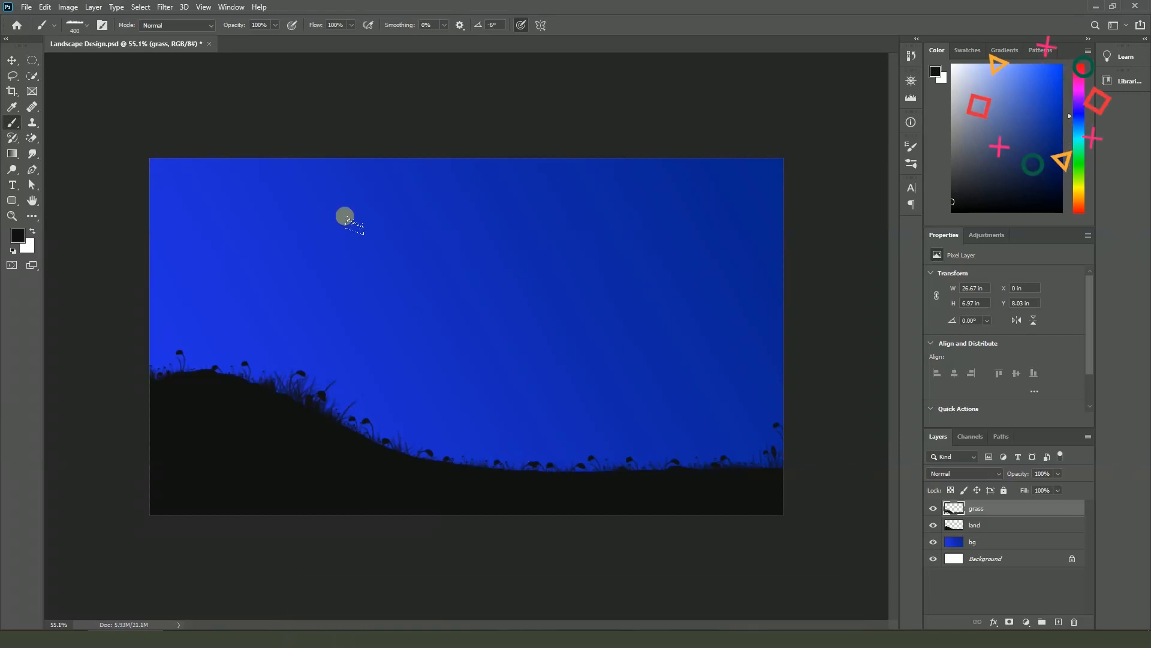
Add a new layer above the grass layer and name it tree
{"action": "left_click", "coordinate": [12, 60]}
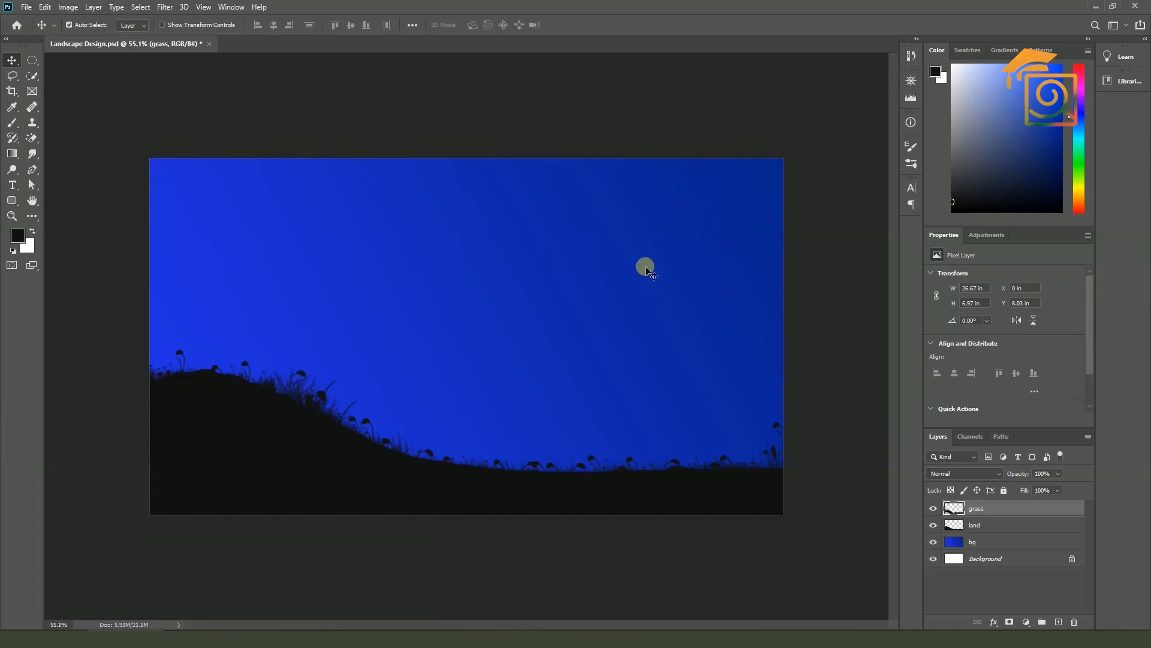
{"action": "left_click", "coordinate": [1059, 622]}
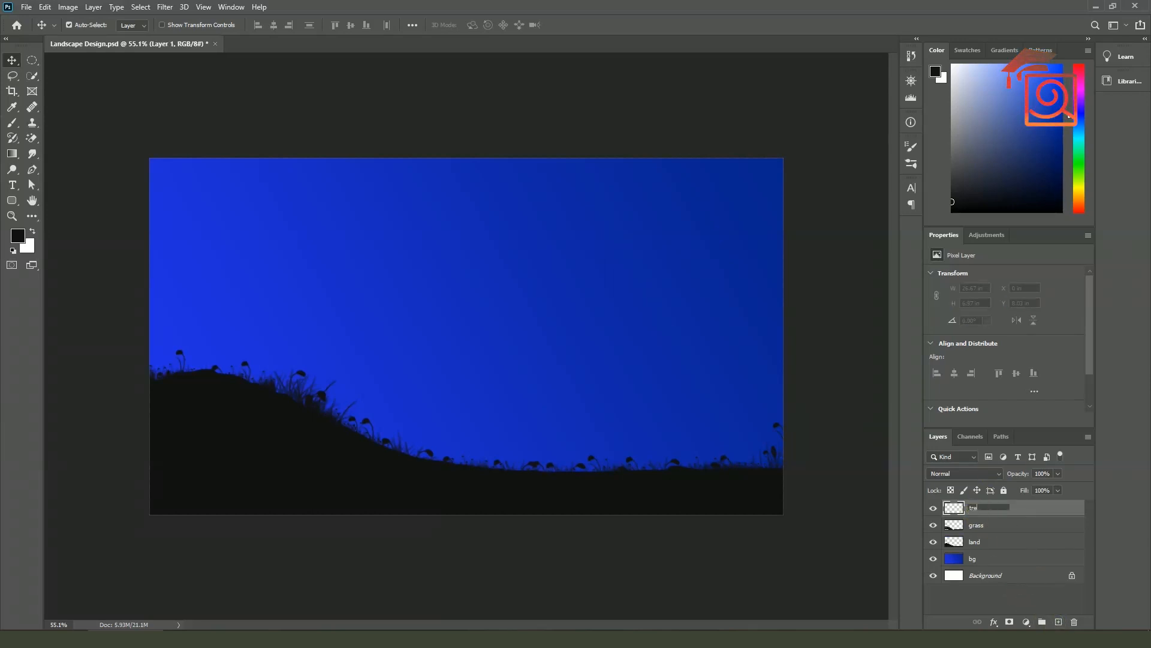
{"action": "left_click", "coordinate": [989, 508]}
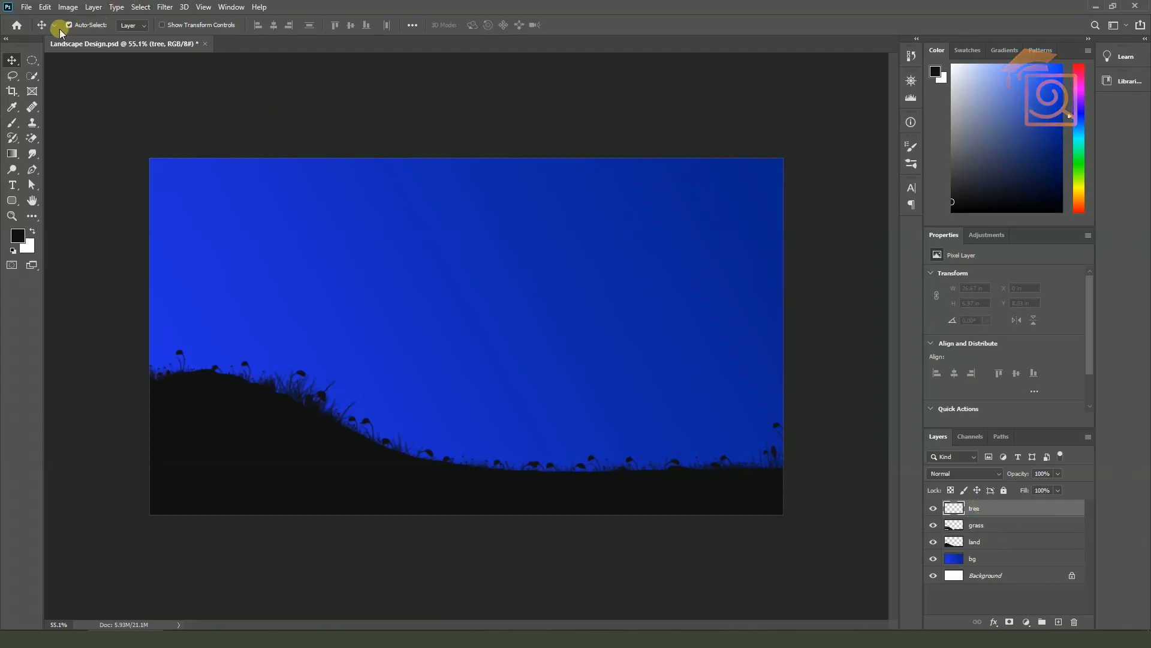
Stamp a black tree on the hilltop with Tree Brush 1 from conceptart_tree_brushes 4 at 800 px
{"action": "left_click", "coordinate": [12, 123]}
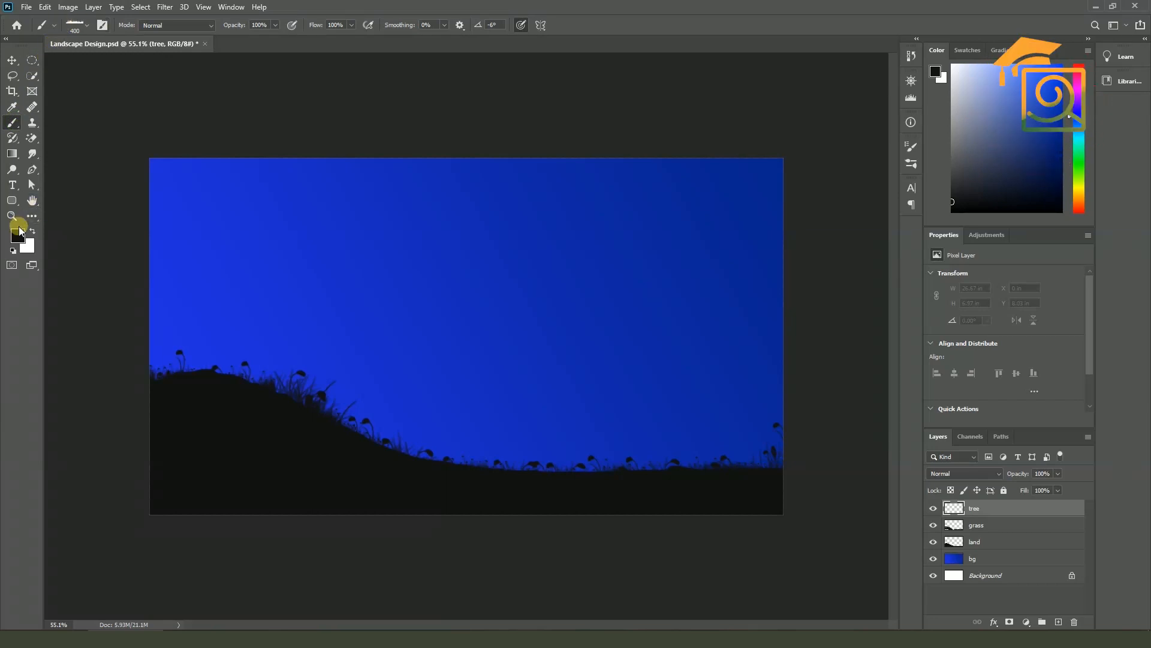
{"action": "left_click", "coordinate": [85, 24]}
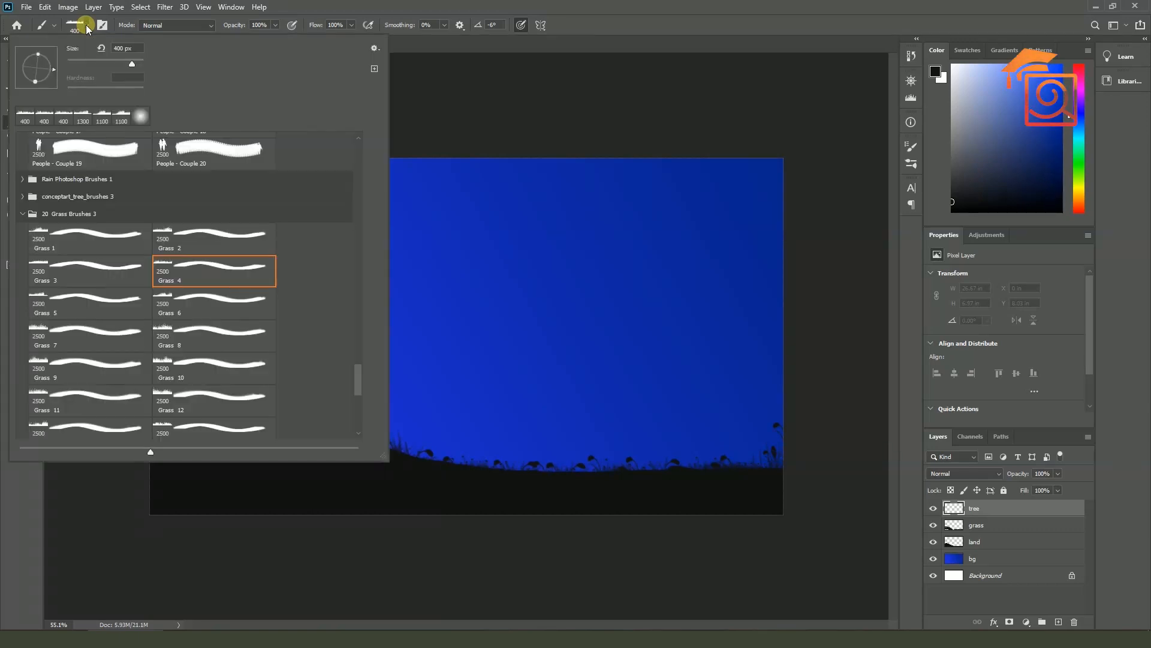
{"action": "left_click", "coordinate": [23, 215]}
{"action": "left_click_drag", "start_coordinate": [360, 387], "coordinate": [359, 423]}
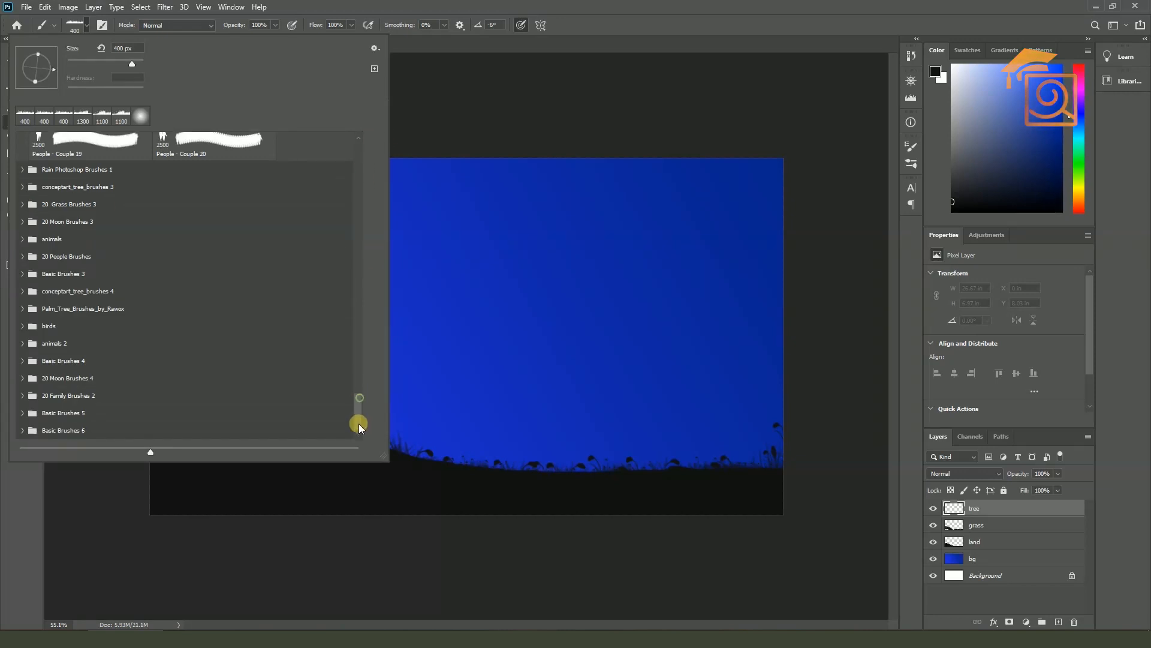
{"action": "left_click", "coordinate": [30, 293]}
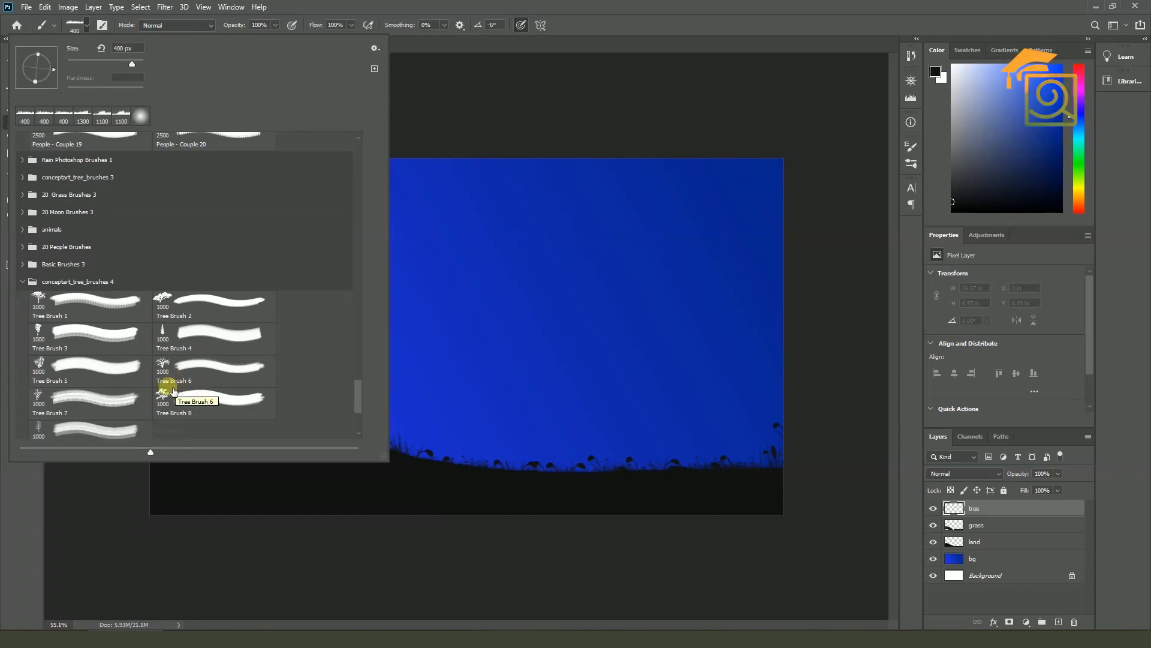
{"action": "double_click", "coordinate": [52, 301]}
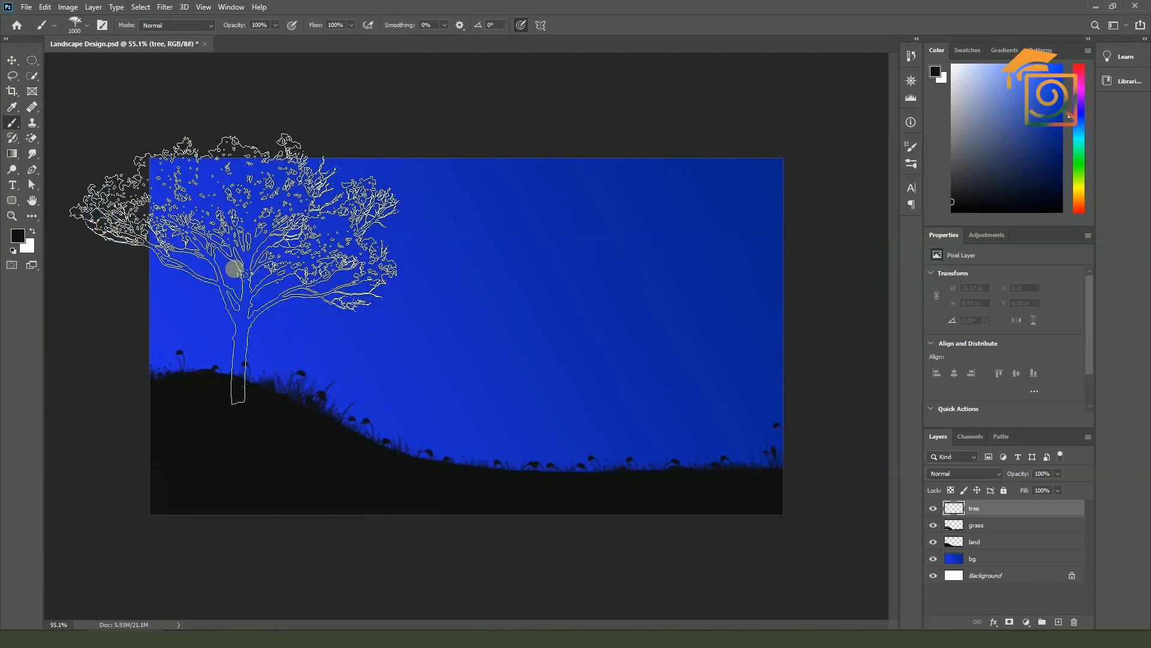
{"action": "key", "text": "bracketleft"}
{"action": "key", "text": "bracketleft"}
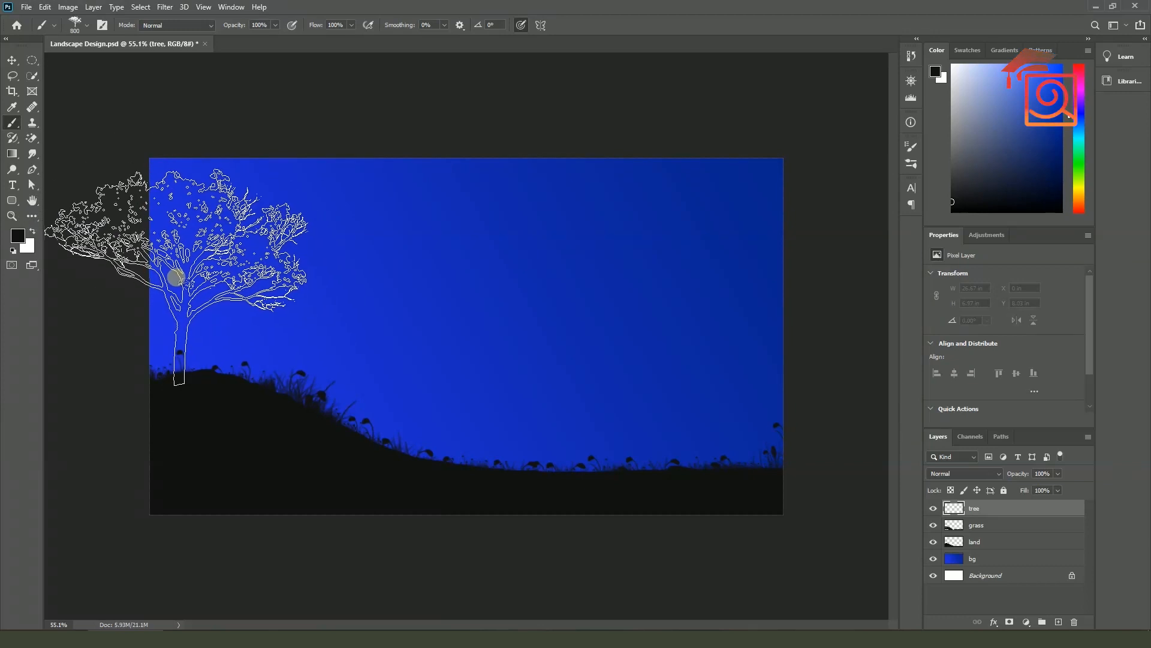
{"action": "left_click", "coordinate": [199, 273]}
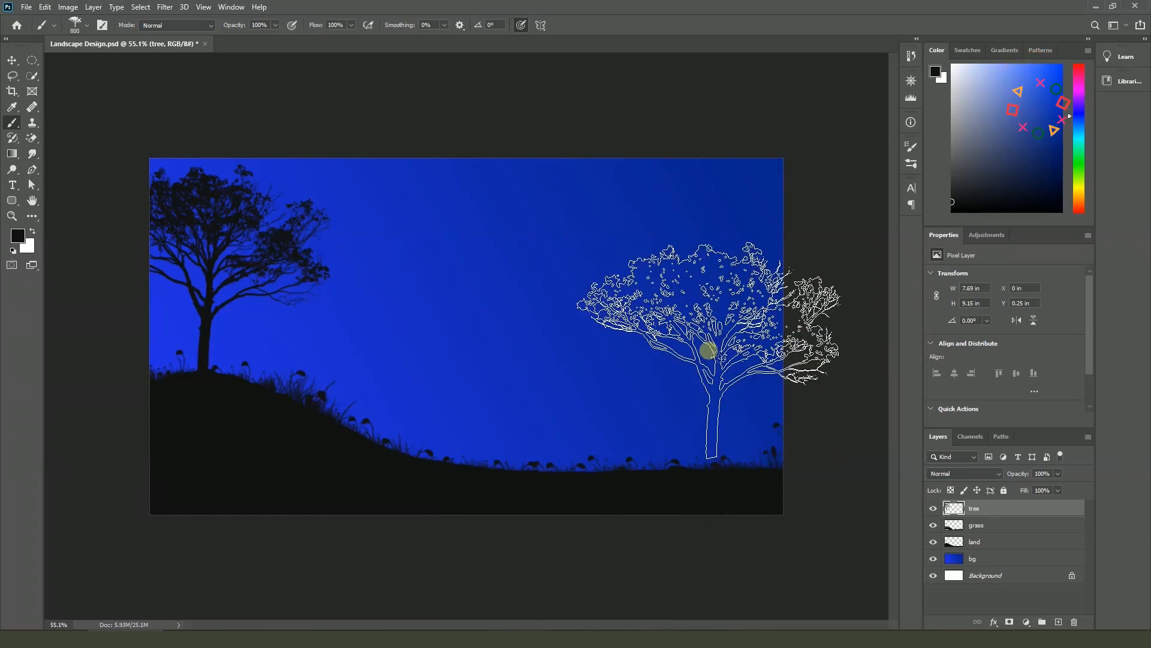
Scale the tree down proportionally to about 83%, keeping its base on the hilltop
{"action": "key", "text": "ctrl+t"}
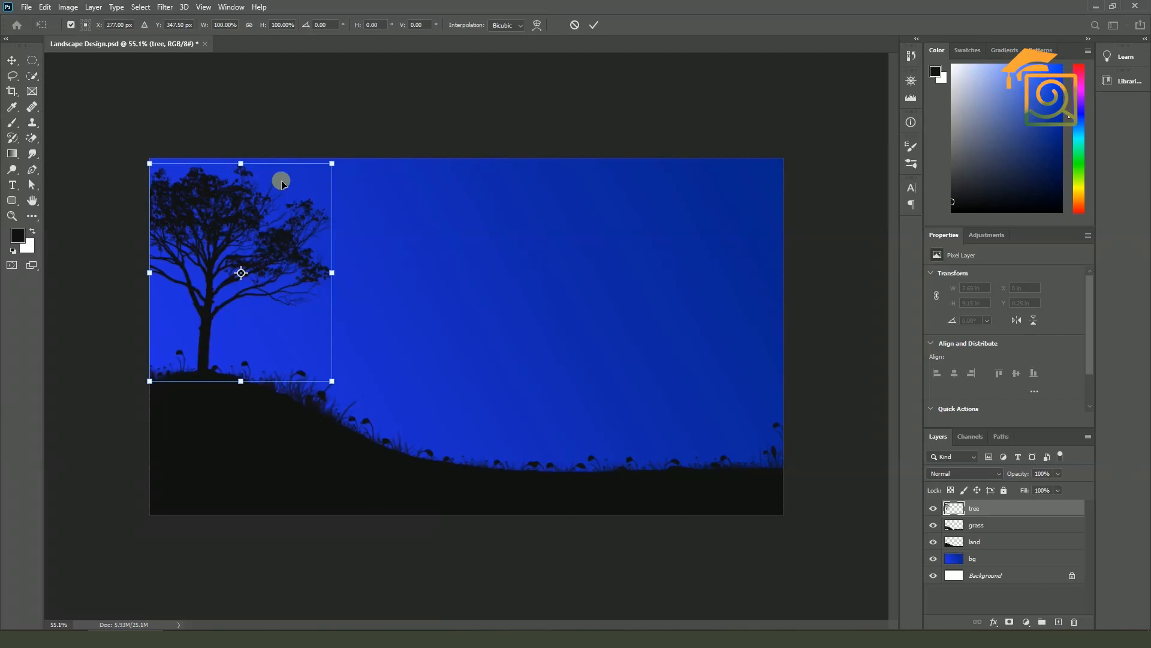
{"action": "left_click_drag", "start_coordinate": [332, 163], "coordinate": [303, 201]}
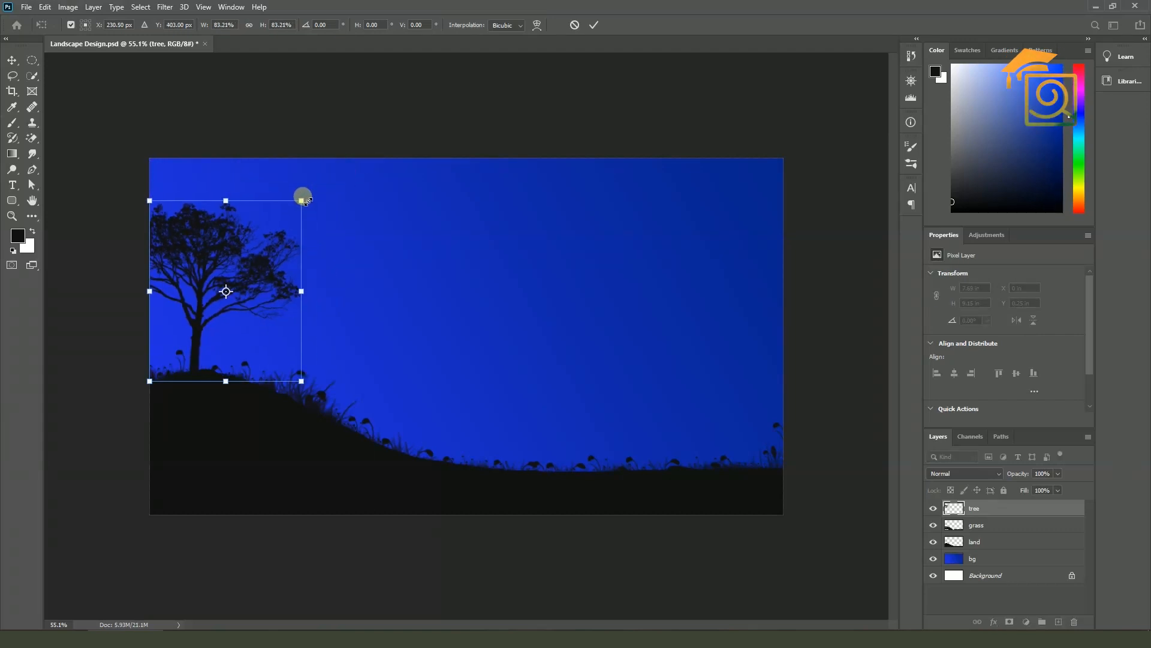
{"action": "key", "text": "Return"}
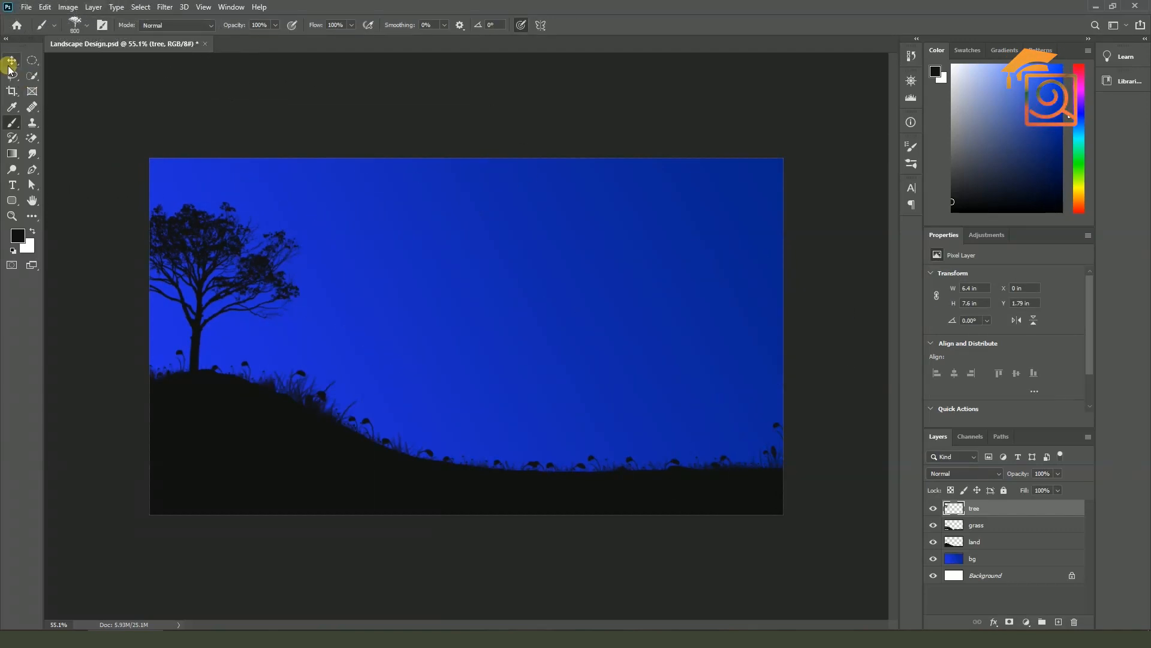
{"action": "left_click", "coordinate": [9, 63]}
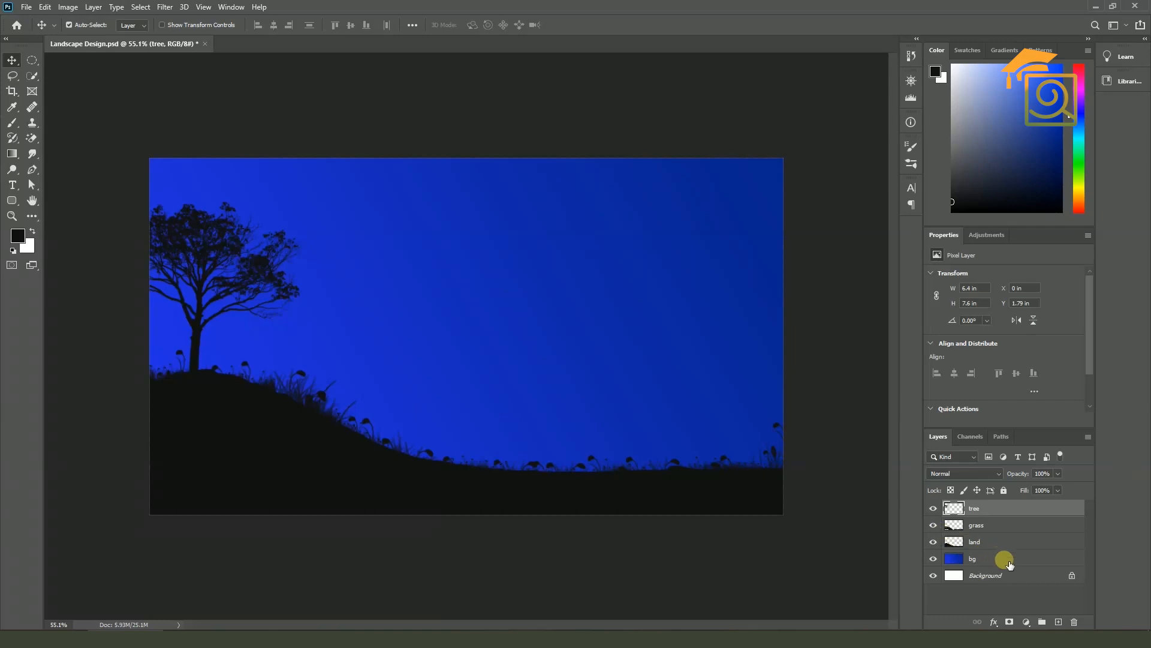
Add a top layer named moon and choose the Moon 16 brush from the 20 Moon Brushes 3 group
{"action": "left_click", "coordinate": [1058, 622]}
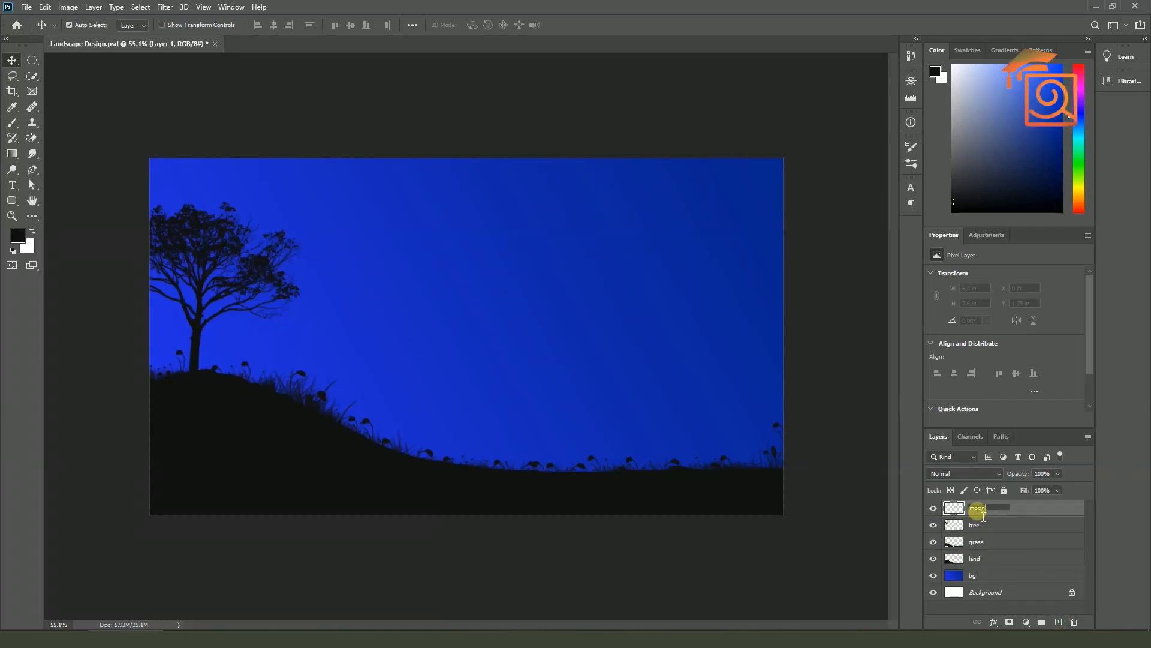
{"action": "left_click", "coordinate": [12, 122]}
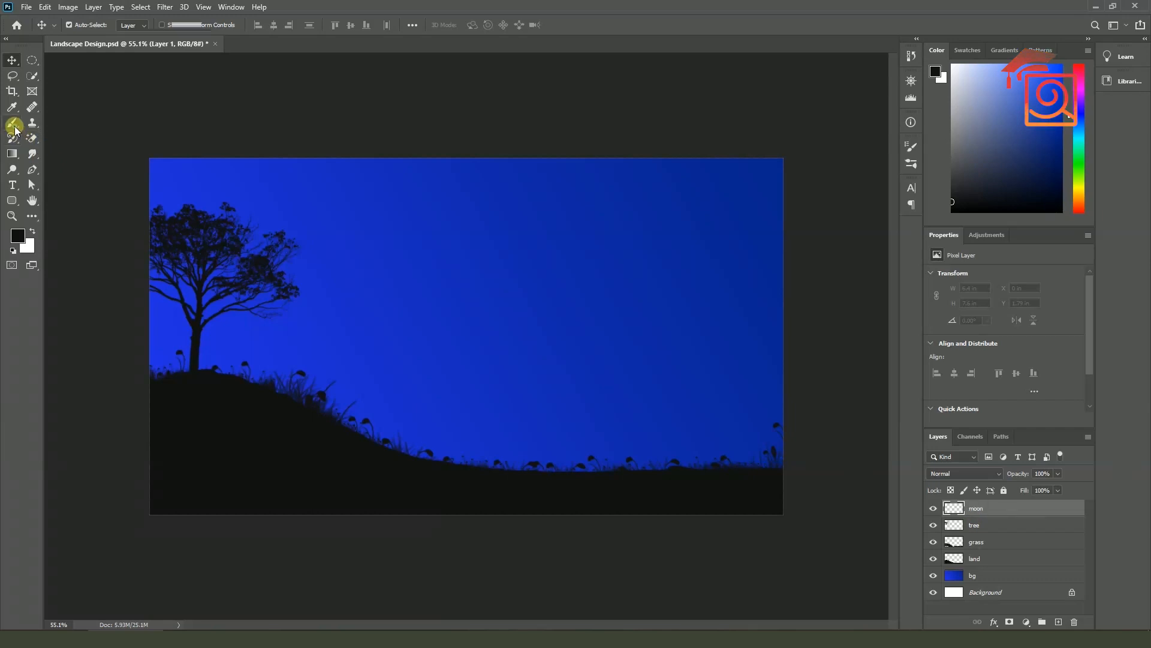
{"action": "left_click", "coordinate": [82, 25]}
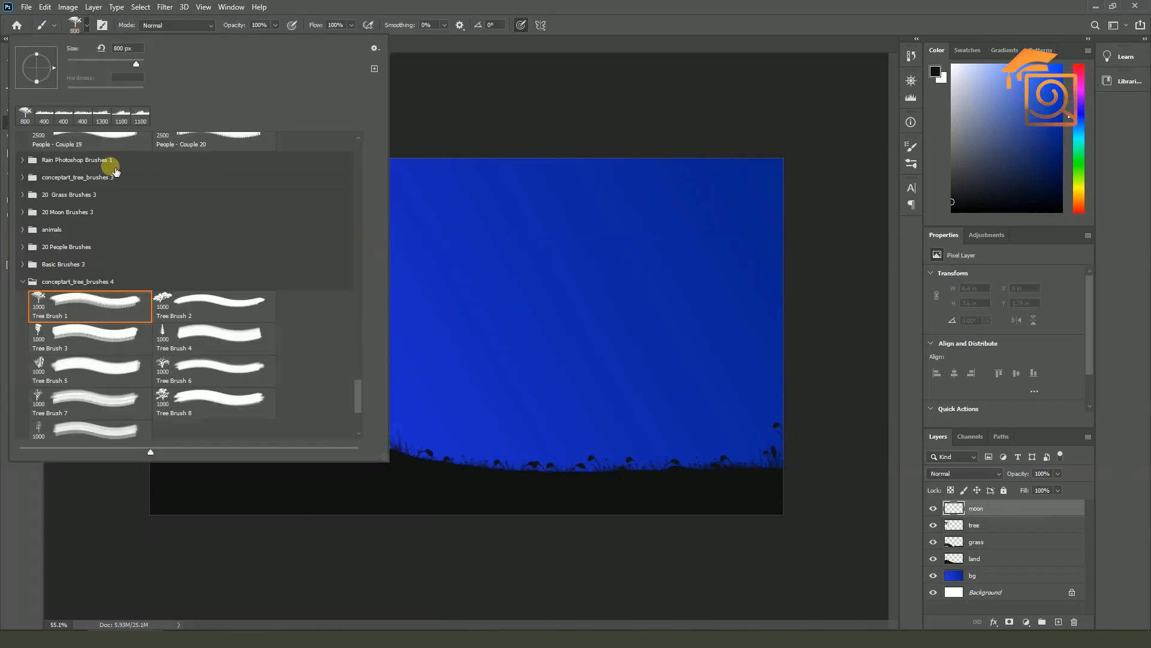
{"action": "left_click", "coordinate": [30, 285]}
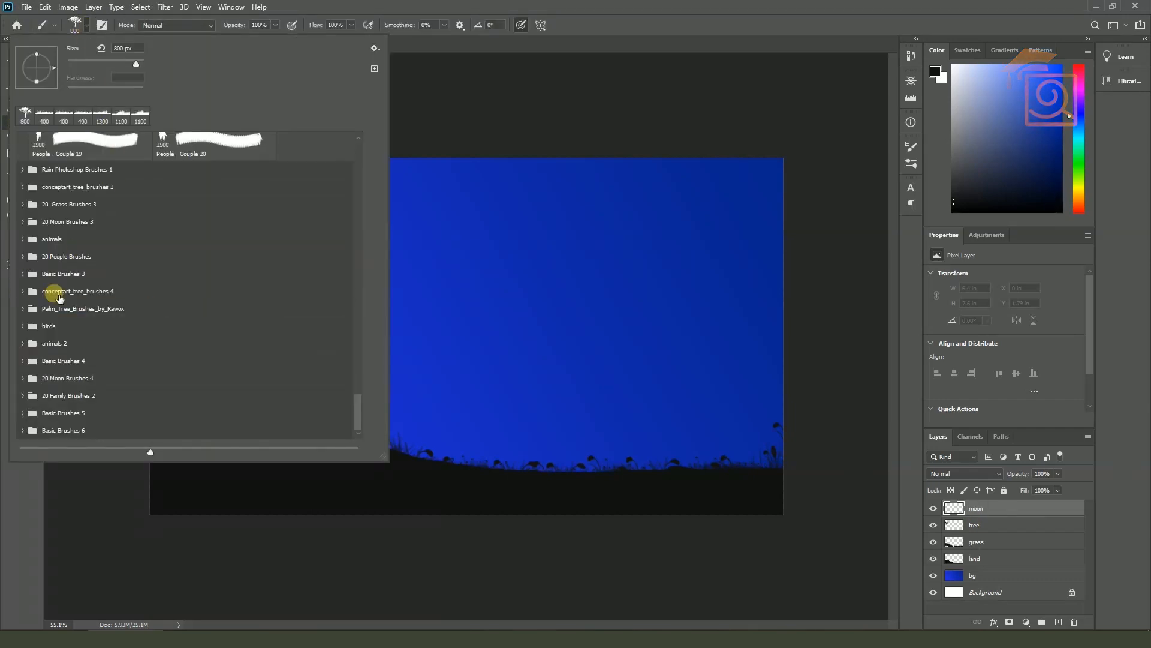
{"action": "left_click", "coordinate": [23, 222]}
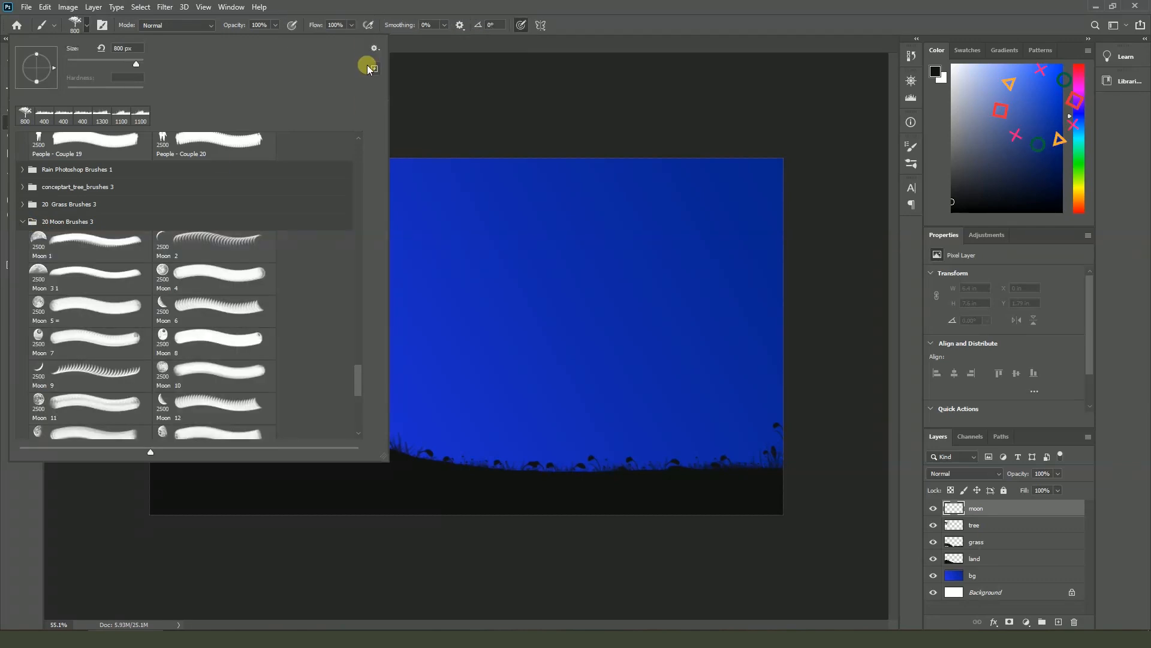
{"action": "scroll", "coordinate": [190, 373], "scroll_direction": "down", "scroll_amount": 1}
{"action": "scroll", "coordinate": [191, 372], "scroll_direction": "down", "scroll_amount": 1}
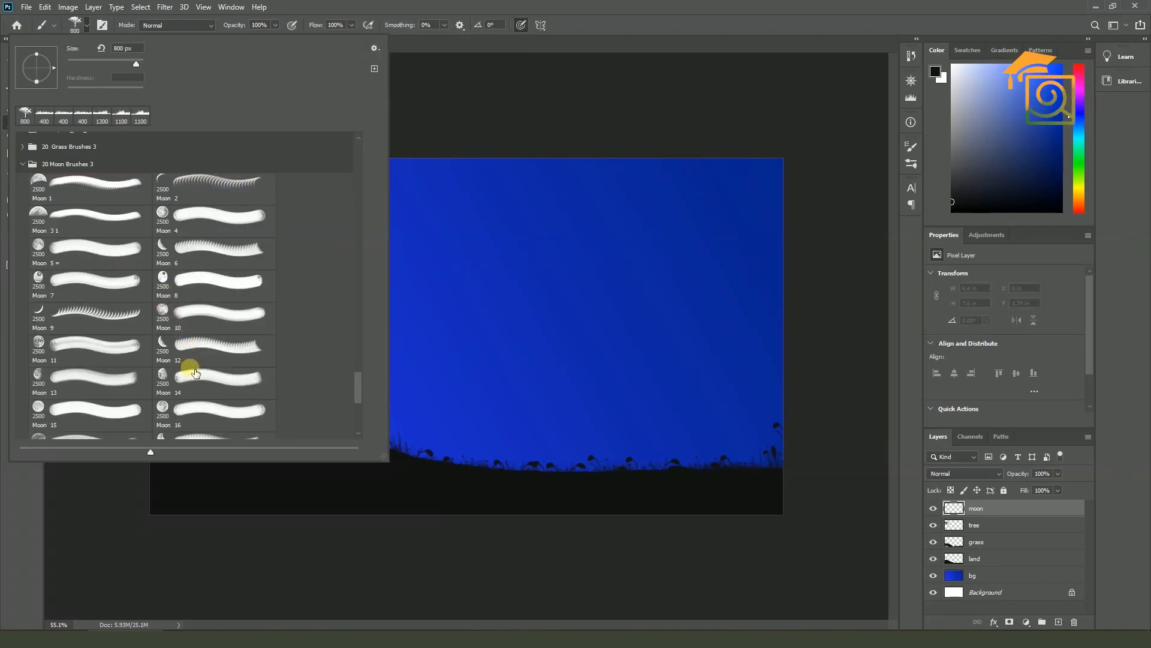
{"action": "scroll", "coordinate": [195, 373], "scroll_direction": "down", "scroll_amount": 1}
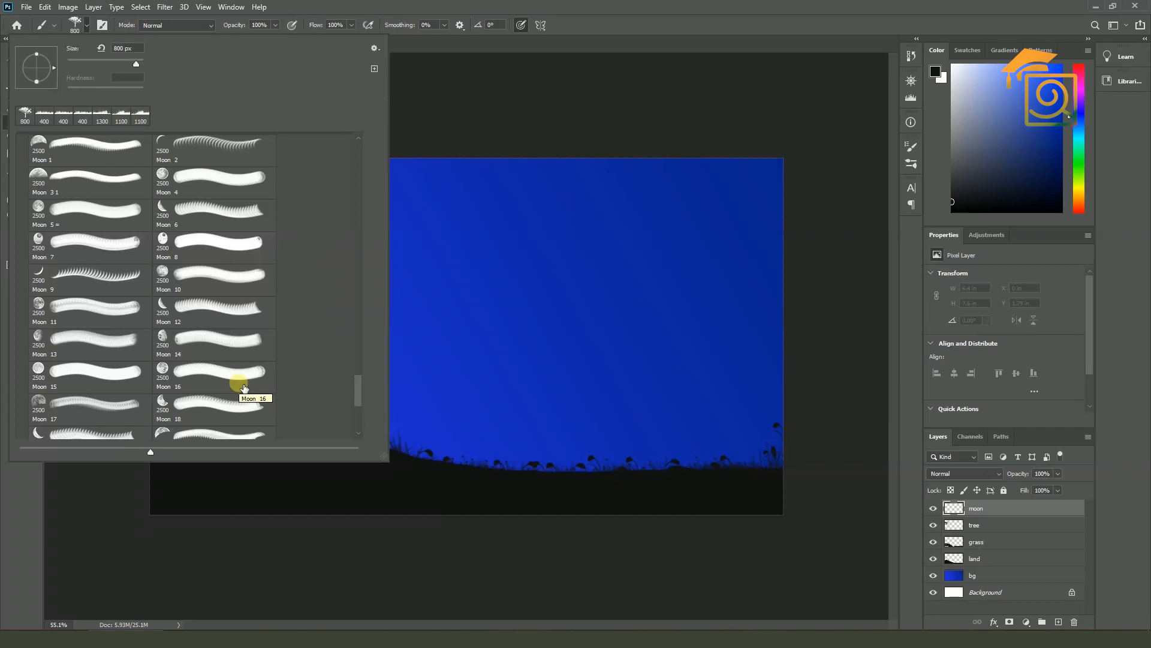
{"action": "scroll", "coordinate": [185, 398], "scroll_direction": "down", "scroll_amount": 1}
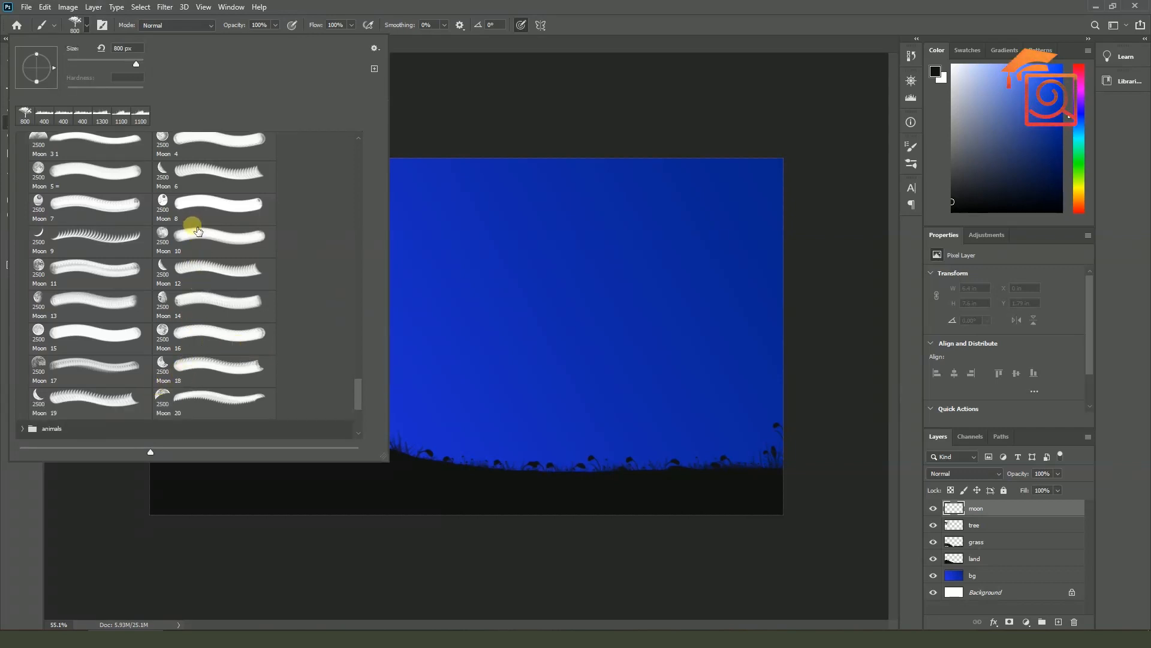
{"action": "double_click", "coordinate": [199, 334]}
Set the Moon 16 brush size to 1000 px and make white the foreground colour
{"action": "key", "text": "bracketleft"}
{"action": "key", "text": "bracketleft"}
{"action": "key", "text": "bracketleft"}
{"action": "key", "text": "bracketleft"}
{"action": "key", "text": "bracketleft"}
{"action": "key", "text": "bracketleft"}
{"action": "key", "text": "bracketleft"}
{"action": "key", "text": "bracketleft"}
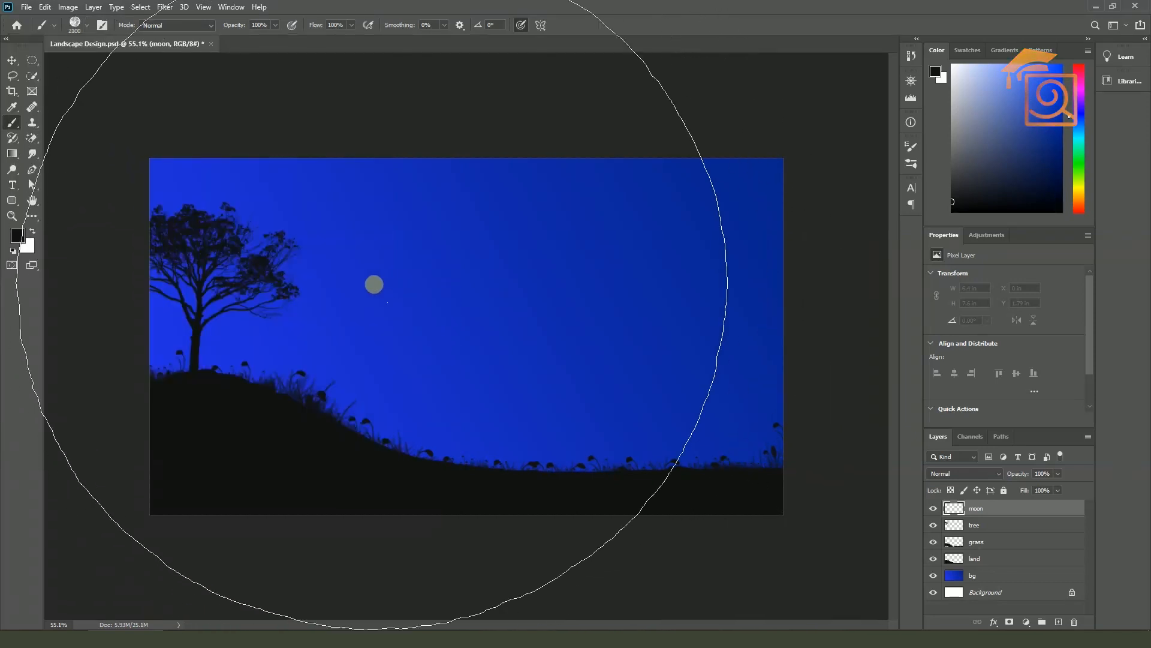
{"action": "key", "text": "bracketleft"}
{"action": "key", "text": "bracketleft"}
{"action": "key", "text": "bracketleft"}
{"action": "key", "text": "bracketleft"}
{"action": "key", "text": "bracketleft"}
{"action": "key", "text": "bracketleft"}
{"action": "key", "text": "bracketleft"}
{"action": "key", "text": "bracketleft"}
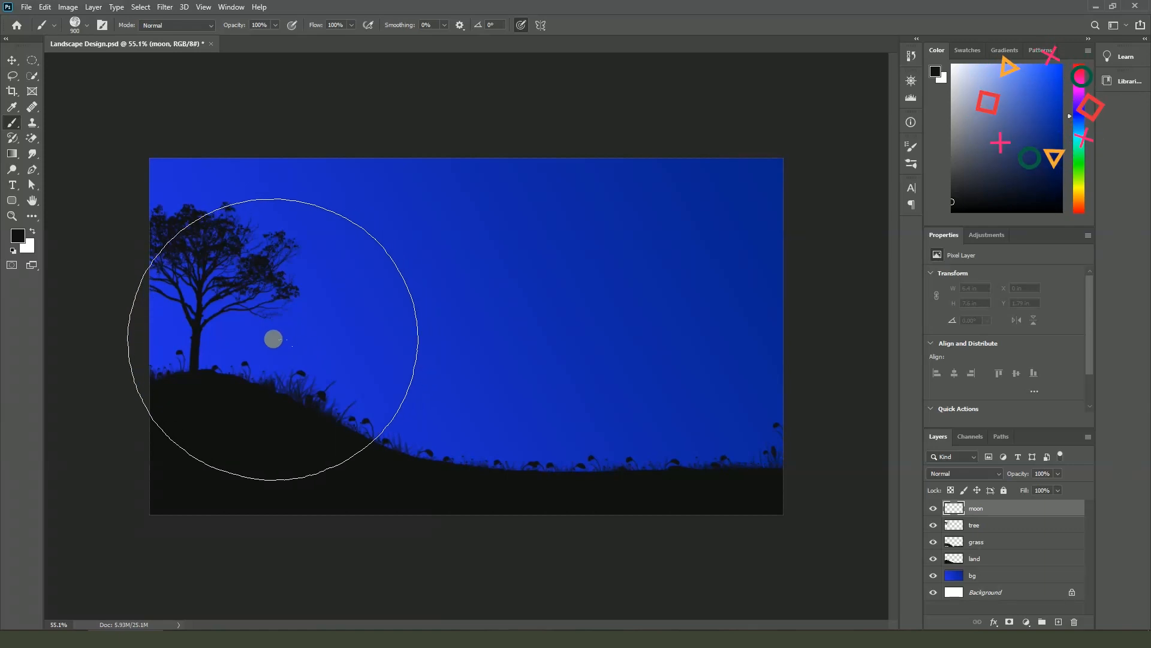
{"action": "left_click", "coordinate": [33, 234]}
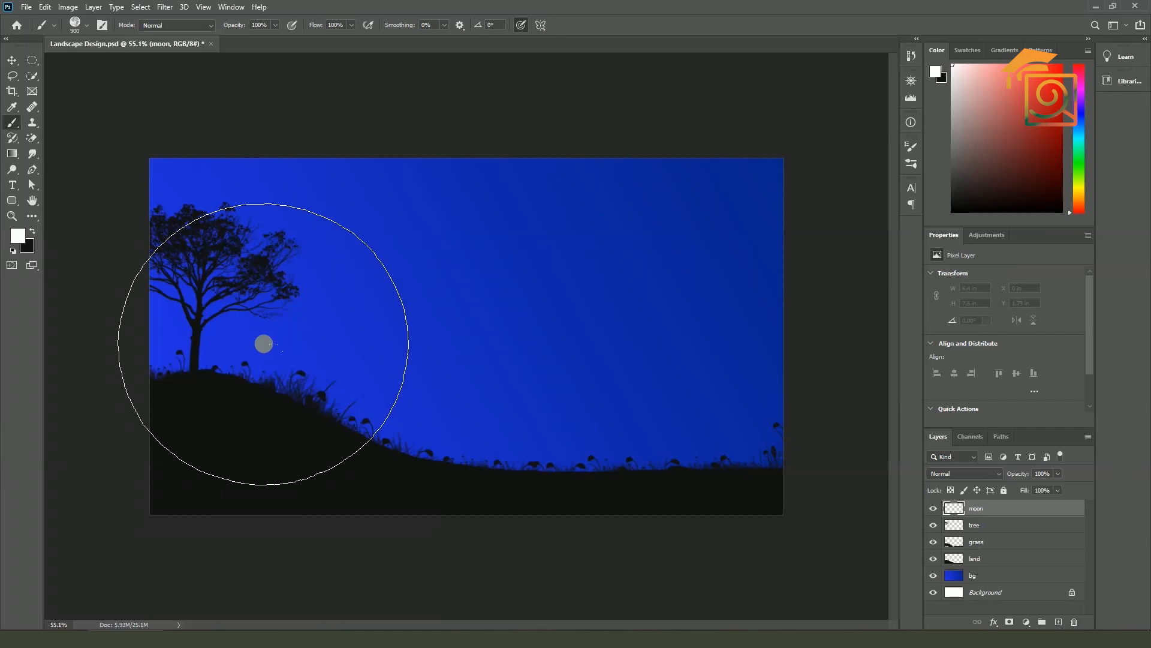
{"action": "key", "text": "bracketright"}
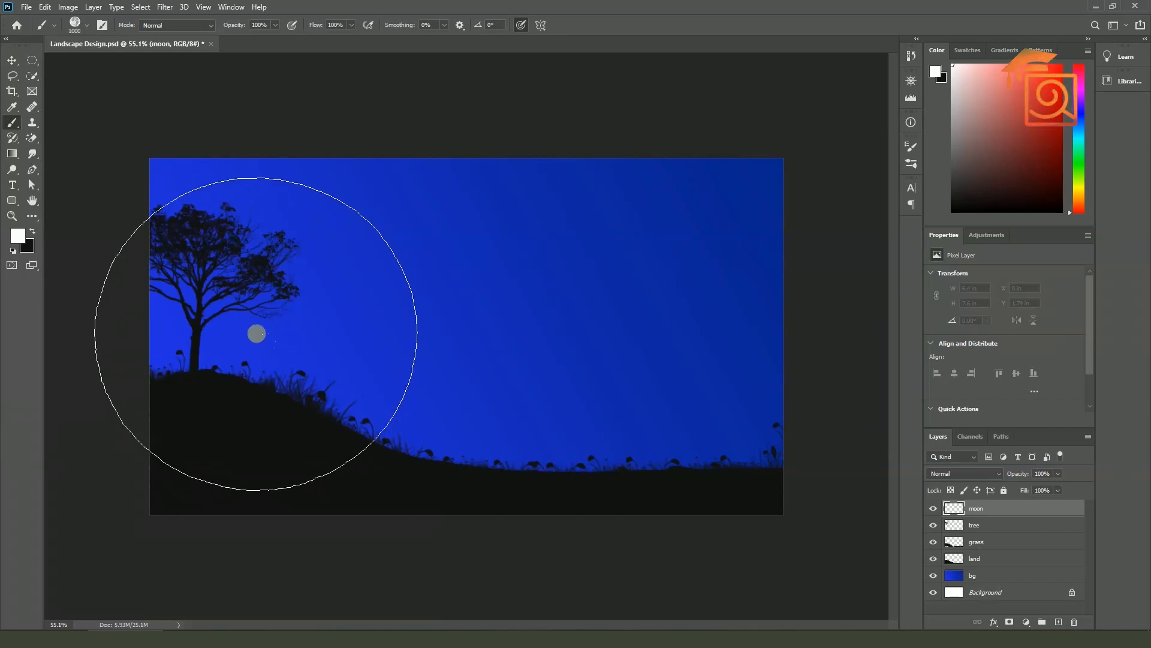
Stamp the white moon six times on the same spot over the tree and hill to build up its opacity
{"action": "left_click", "coordinate": [266, 336]}
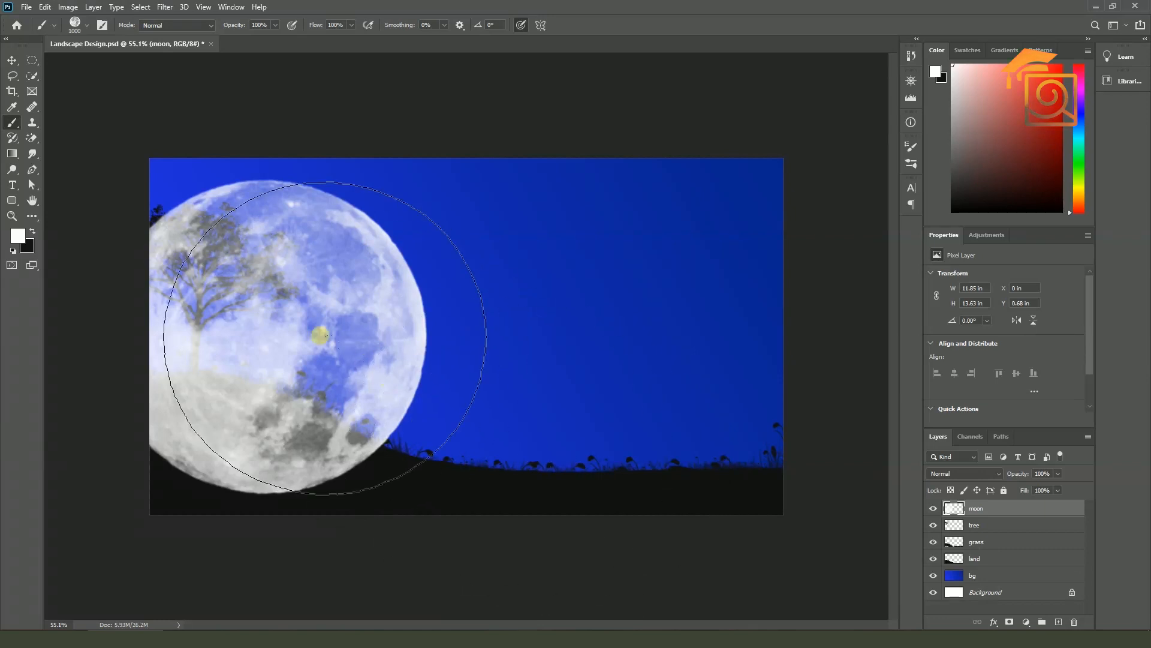
{"action": "left_click", "coordinate": [267, 333]}
{"action": "left_click", "coordinate": [268, 333]}
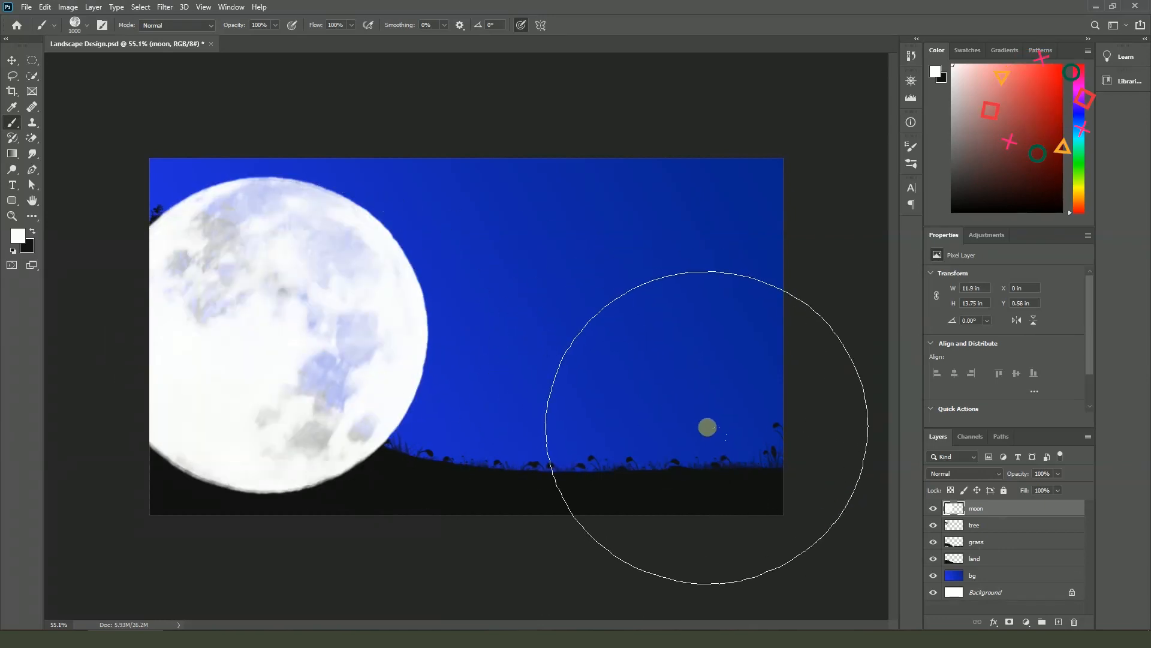
{"action": "left_click", "coordinate": [268, 329]}
{"action": "left_click", "coordinate": [267, 330]}
{"action": "left_click", "coordinate": [269, 333]}
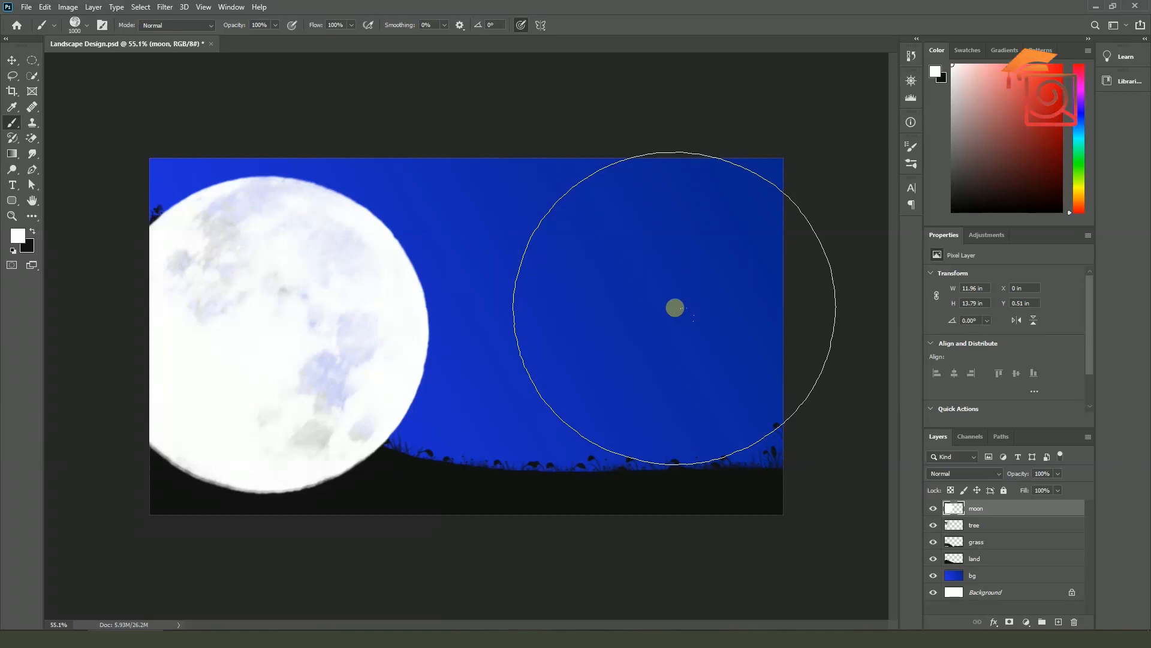
Place the moon layer between land and bg, and shift the moon slightly down and left behind the hill
{"action": "left_click", "coordinate": [12, 60]}
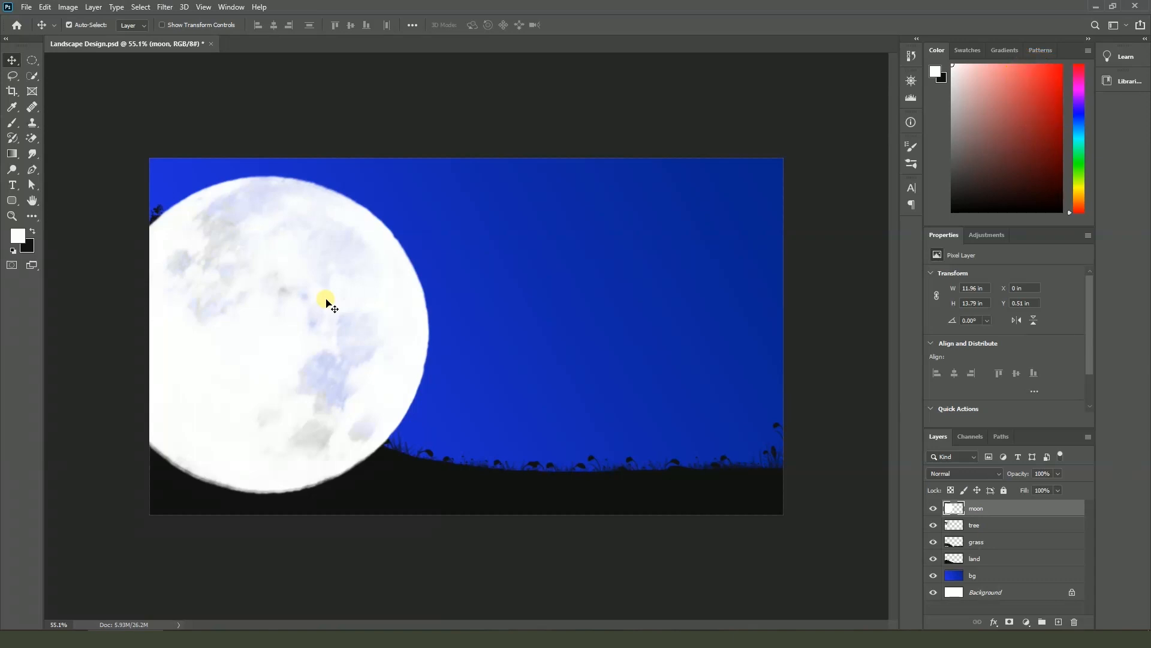
{"action": "left_click_drag", "start_coordinate": [955, 509], "coordinate": [966, 567]}
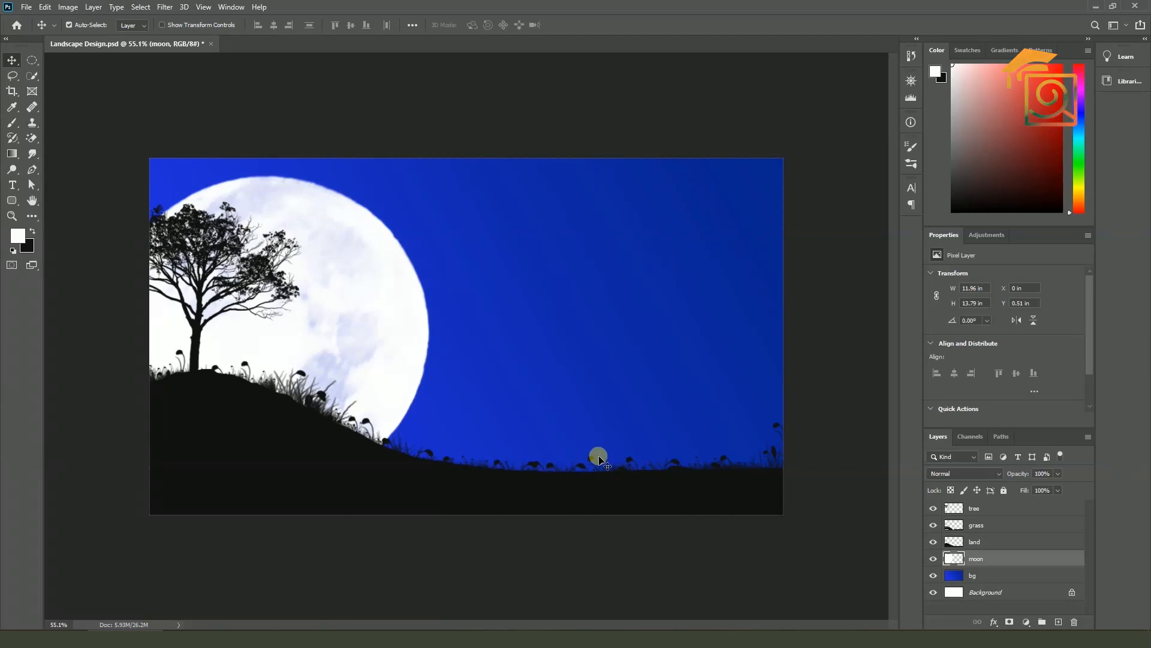
{"action": "left_click_drag", "start_coordinate": [367, 271], "coordinate": [362, 282]}
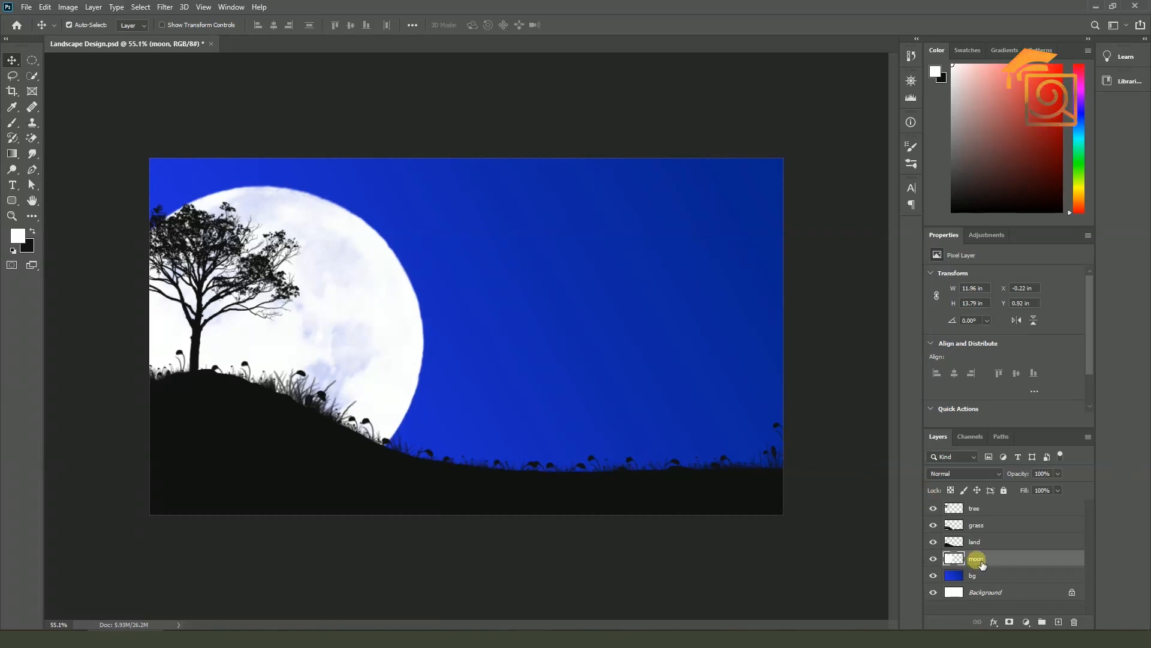
Add an Outer Glow effect to the moon layer and set the glow colour to white (ffffff)
{"action": "right_click", "coordinate": [982, 564]}
{"action": "left_click", "coordinate": [999, 70]}
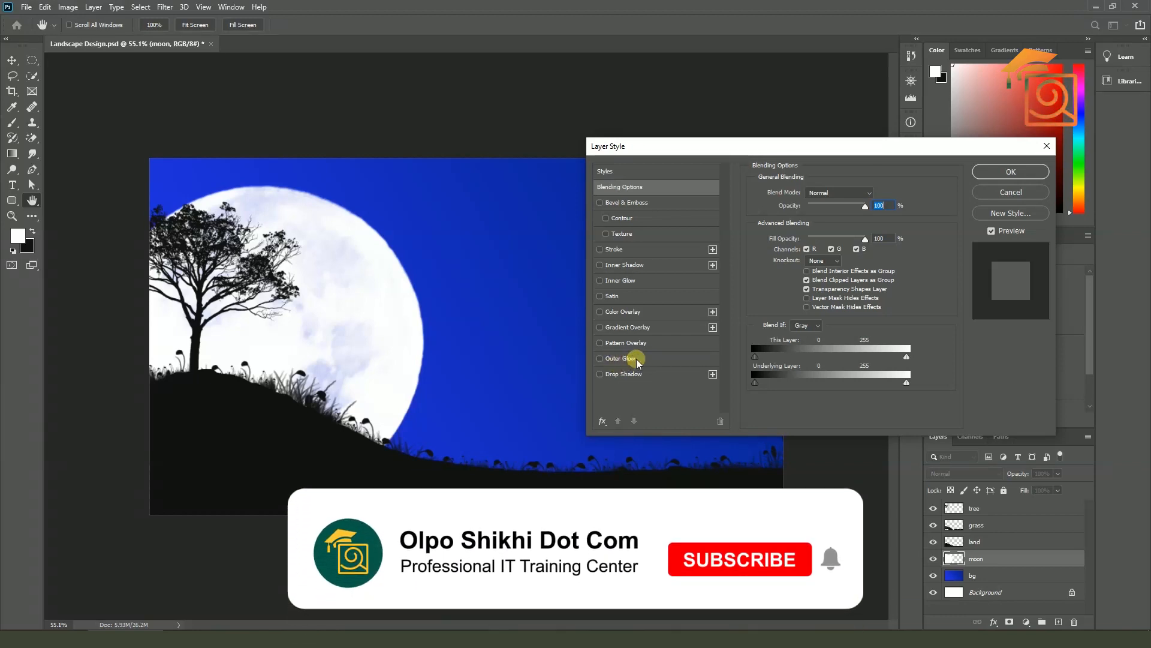
{"action": "left_click", "coordinate": [621, 358]}
{"action": "left_click", "coordinate": [790, 233]}
{"action": "left_click_drag", "start_coordinate": [782, 235], "coordinate": [744, 159]}
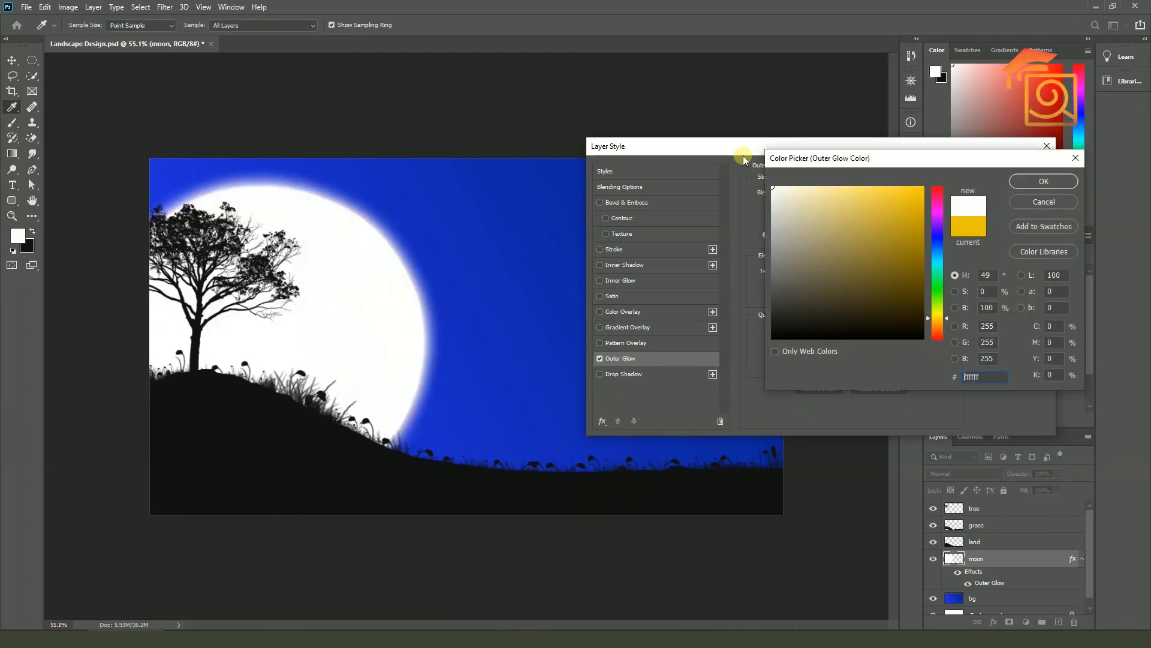
{"action": "left_click", "coordinate": [1043, 181]}
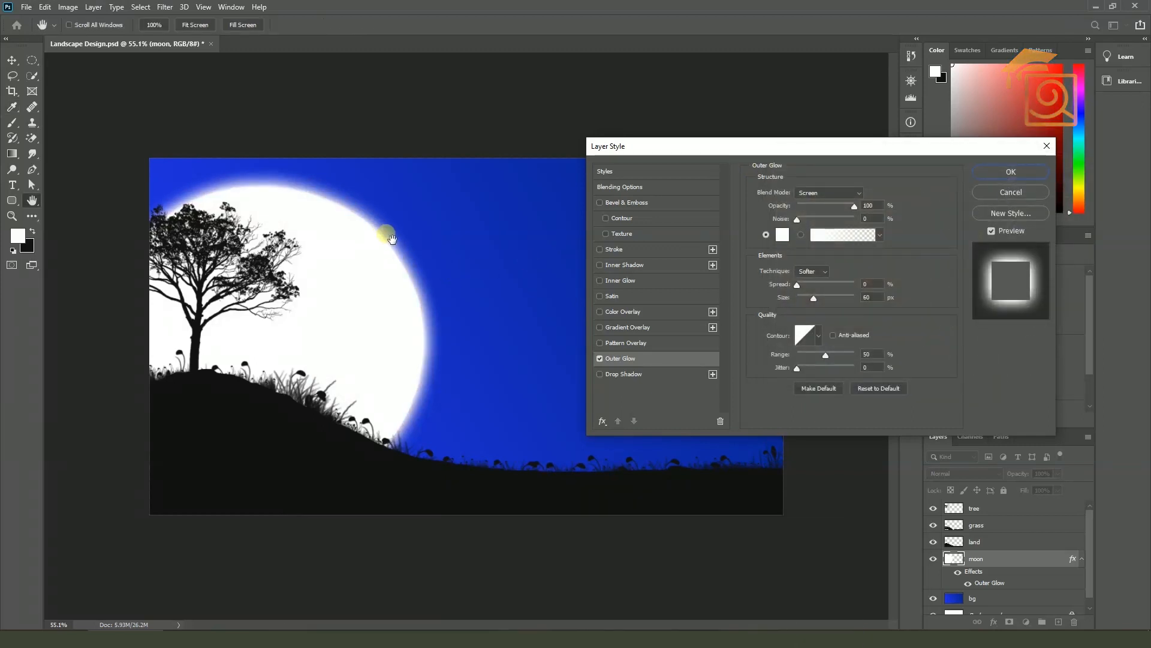
Set the moon's Outer Glow size to 160 px and opacity to 80%, and apply the layer style
{"action": "left_click_drag", "start_coordinate": [818, 299], "coordinate": [841, 297]}
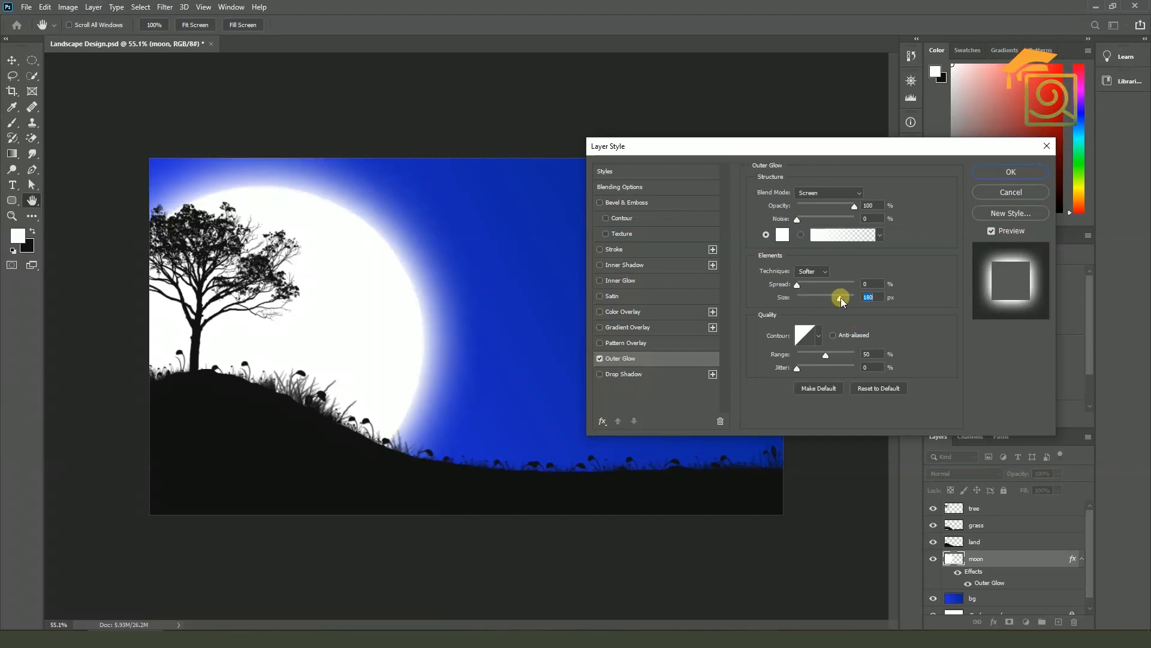
{"action": "left_click", "coordinate": [854, 206]}
{"action": "mouse_move", "coordinate": [854, 206]}
{"action": "left_mouse_down"}
{"action": "mouse_move", "coordinate": [840, 206]}
{"action": "mouse_move", "coordinate": [852, 206]}
{"action": "left_mouse_up"}
{"action": "type", "text": "80"}
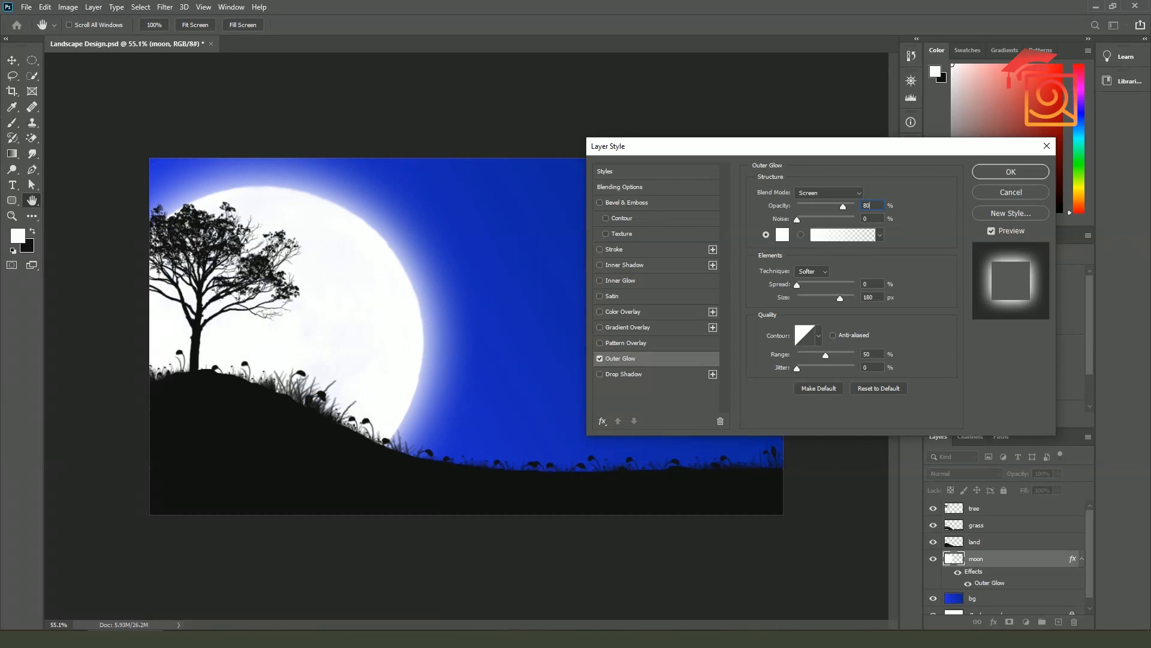
{"action": "left_click", "coordinate": [994, 174]}
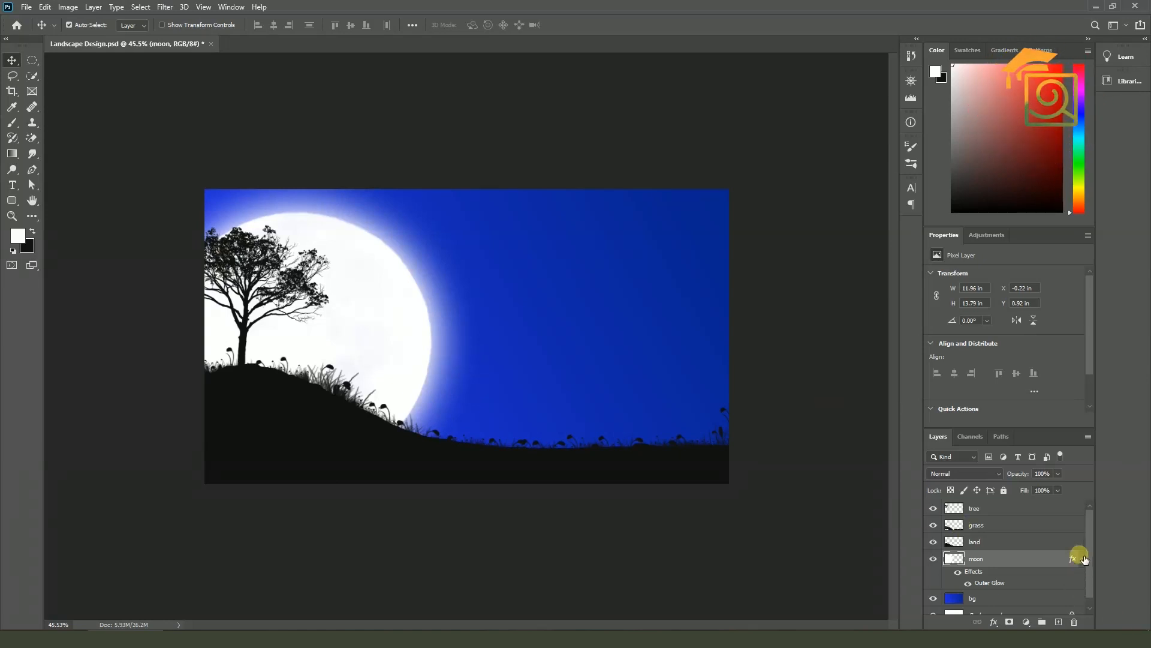
Collapse the moon layer's effects list and save the document
{"action": "left_click", "coordinate": [1085, 560]}
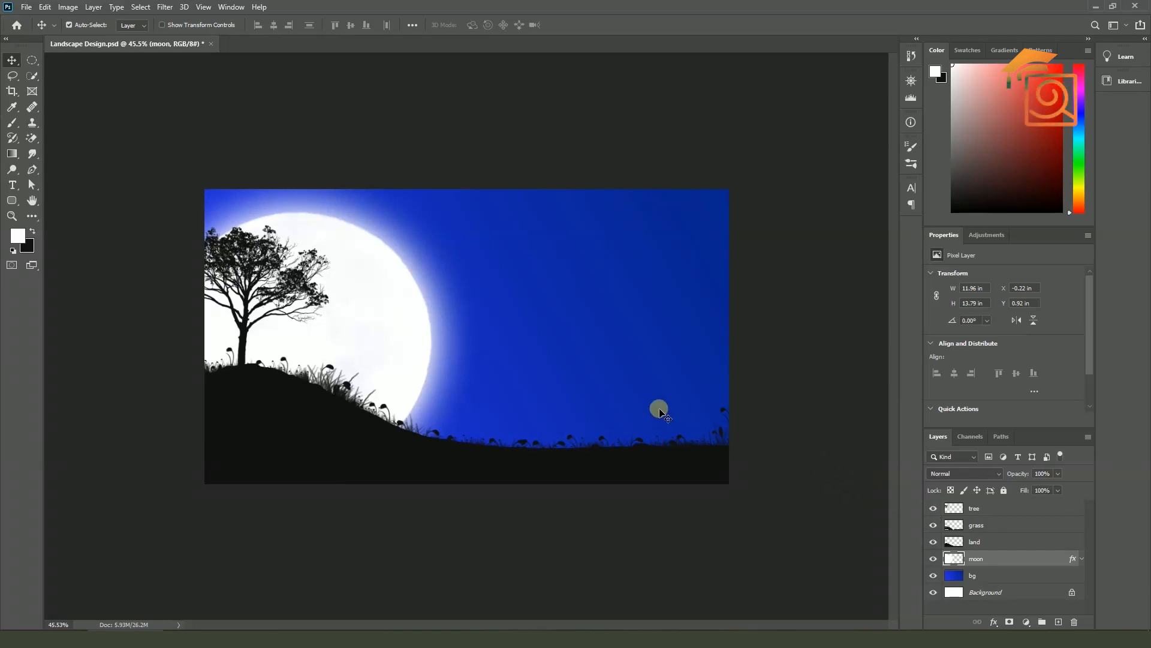
{"action": "key", "text": "ctrl+plus"}
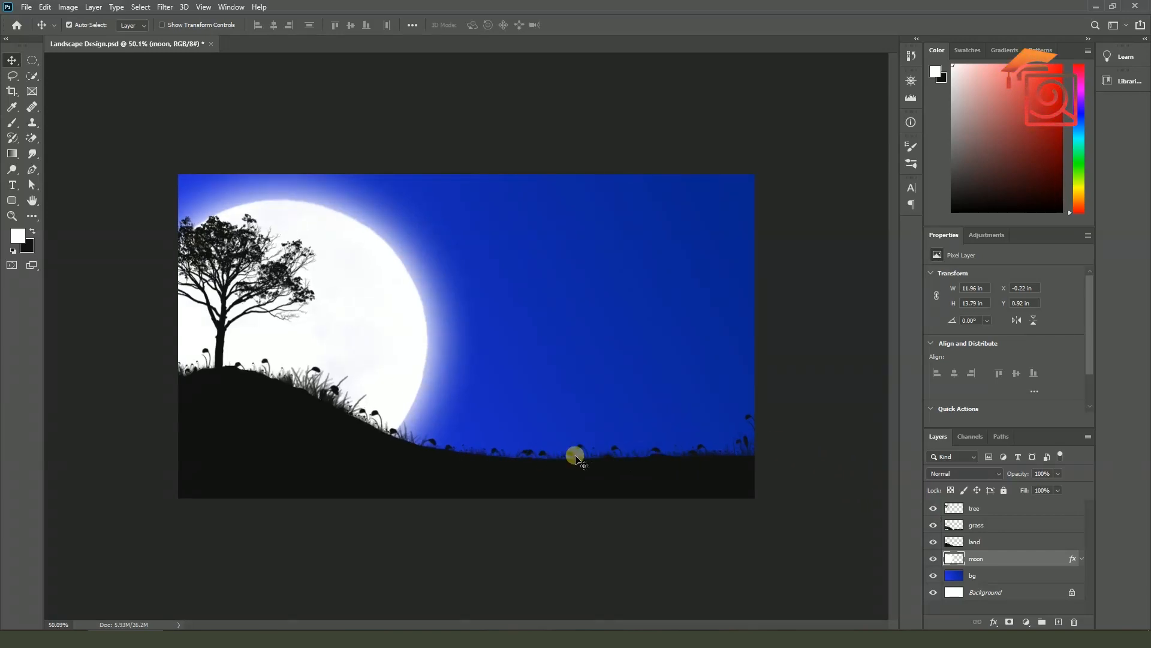
{"action": "key", "text": "ctrl+s"}
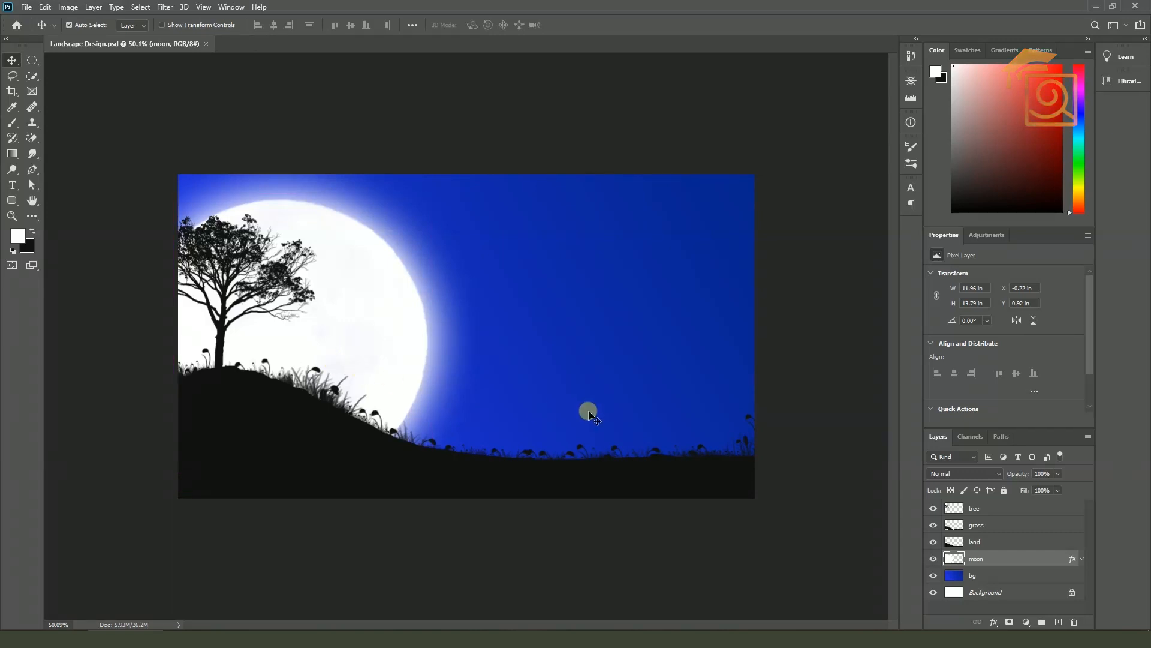
Add a new layer above the tree layer and name it couple
{"action": "left_click", "coordinate": [987, 508]}
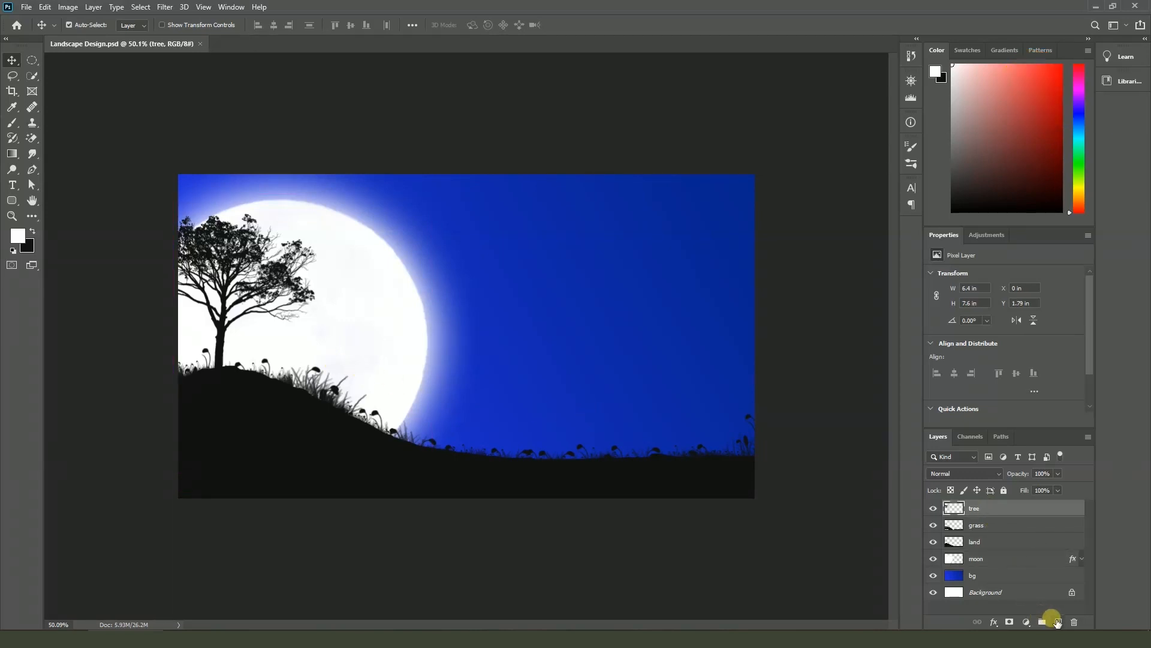
{"action": "left_click", "coordinate": [1057, 622]}
{"action": "double_click", "coordinate": [976, 508]}
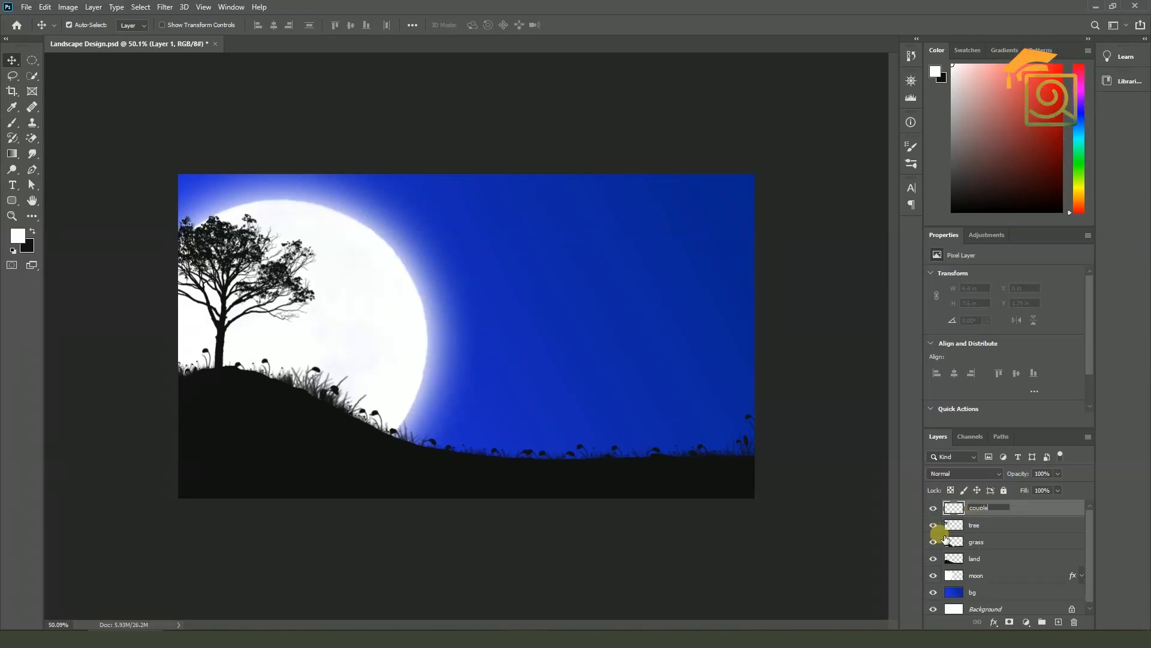
{"action": "key", "text": "Return"}
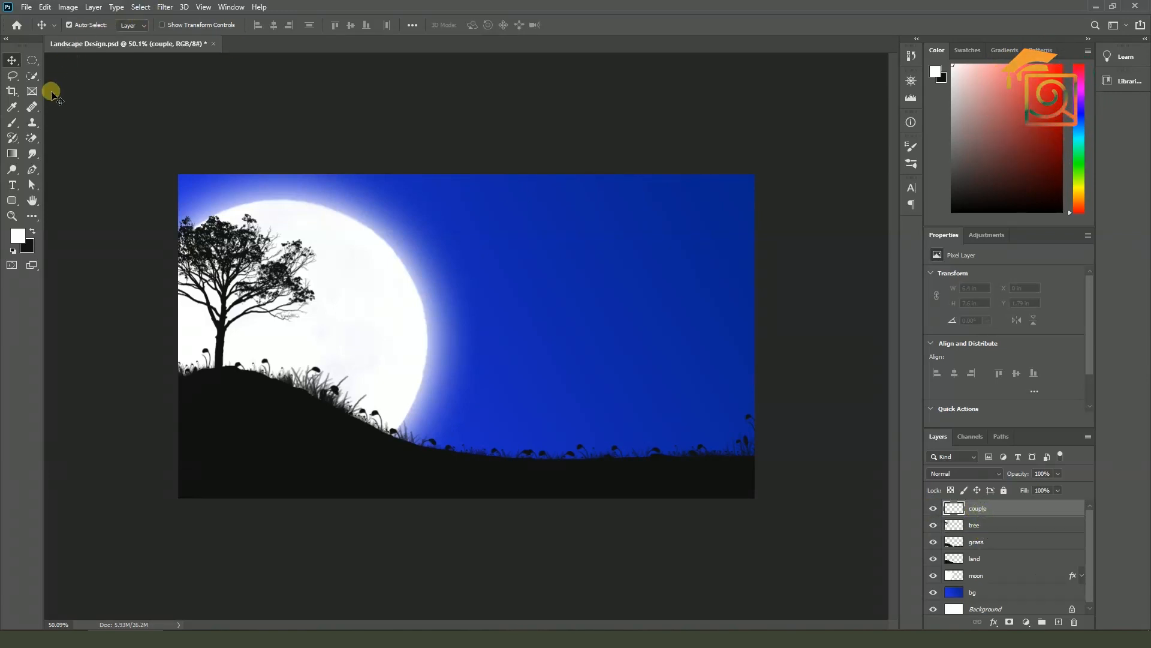
Look through the Brush tool's installed brush sets for one suited to the couple layer
{"action": "left_click", "coordinate": [13, 123]}
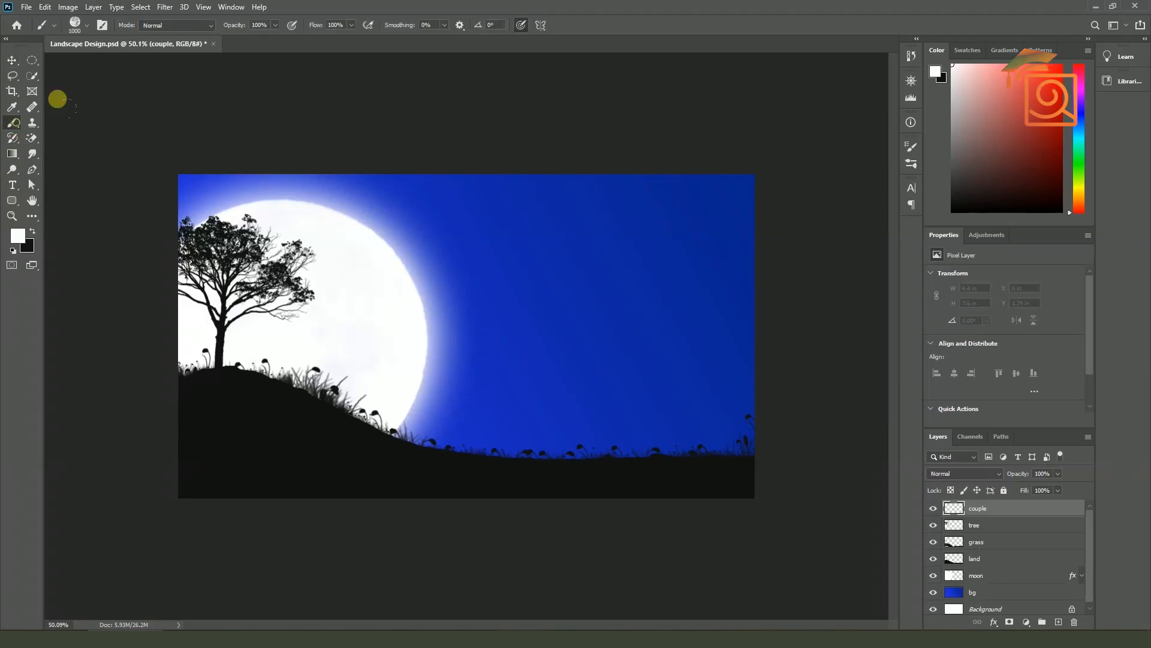
{"action": "left_click", "coordinate": [84, 24]}
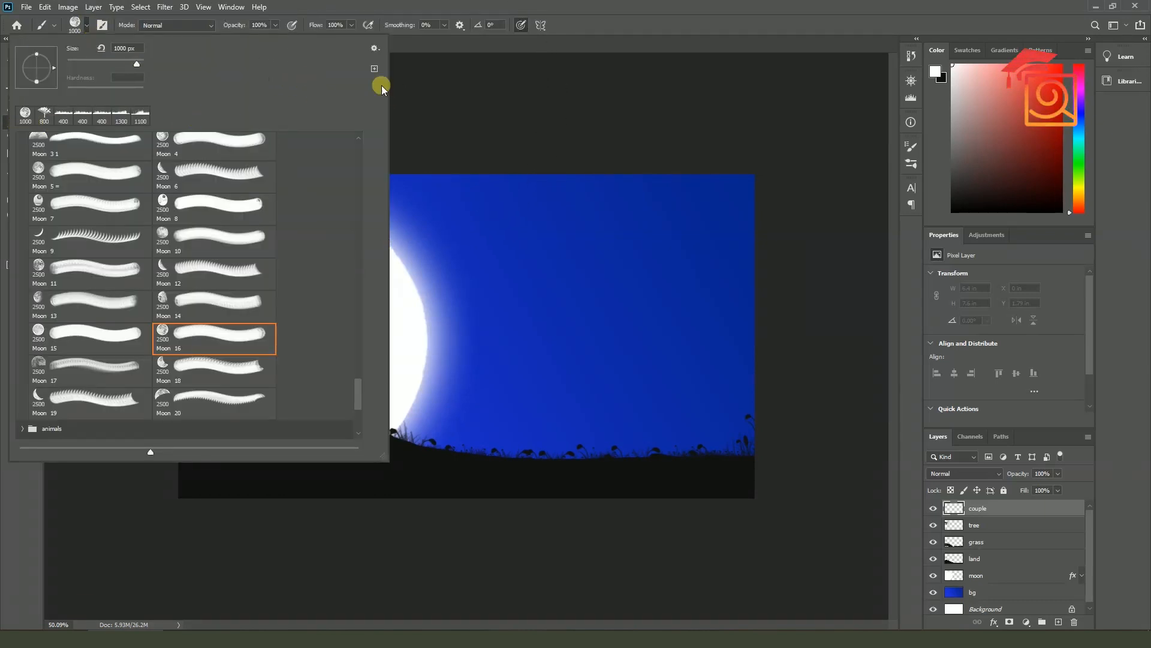
{"action": "left_click", "coordinate": [375, 48]}
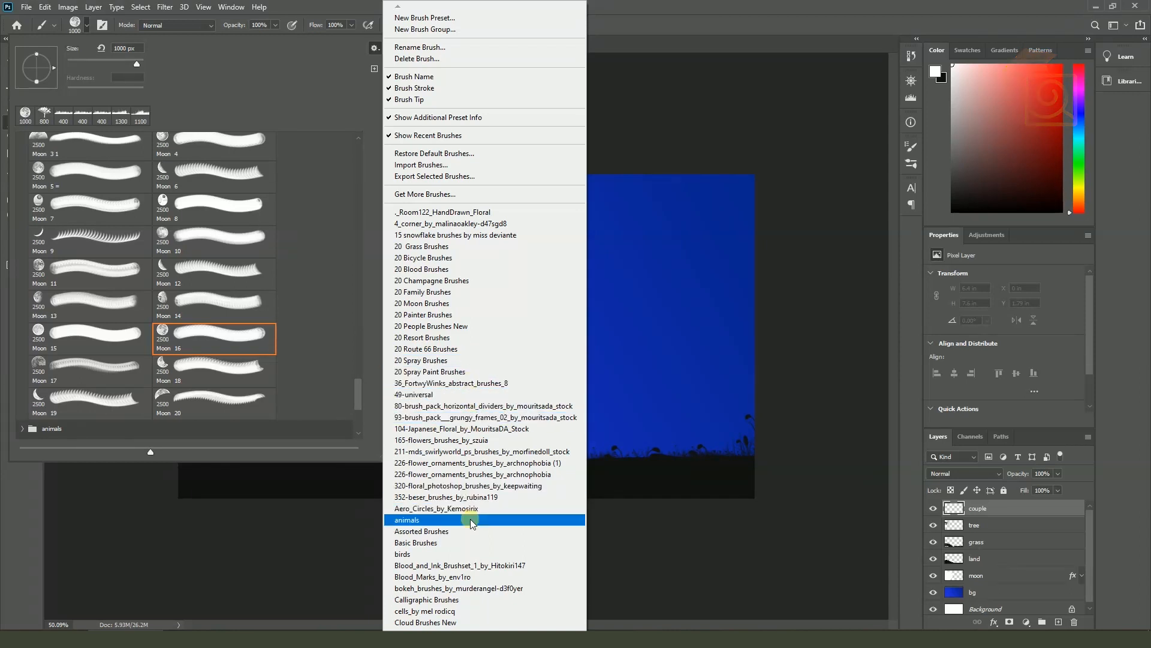
{"action": "scroll", "coordinate": [395, 627], "scroll_direction": "down", "scroll_amount": 1}
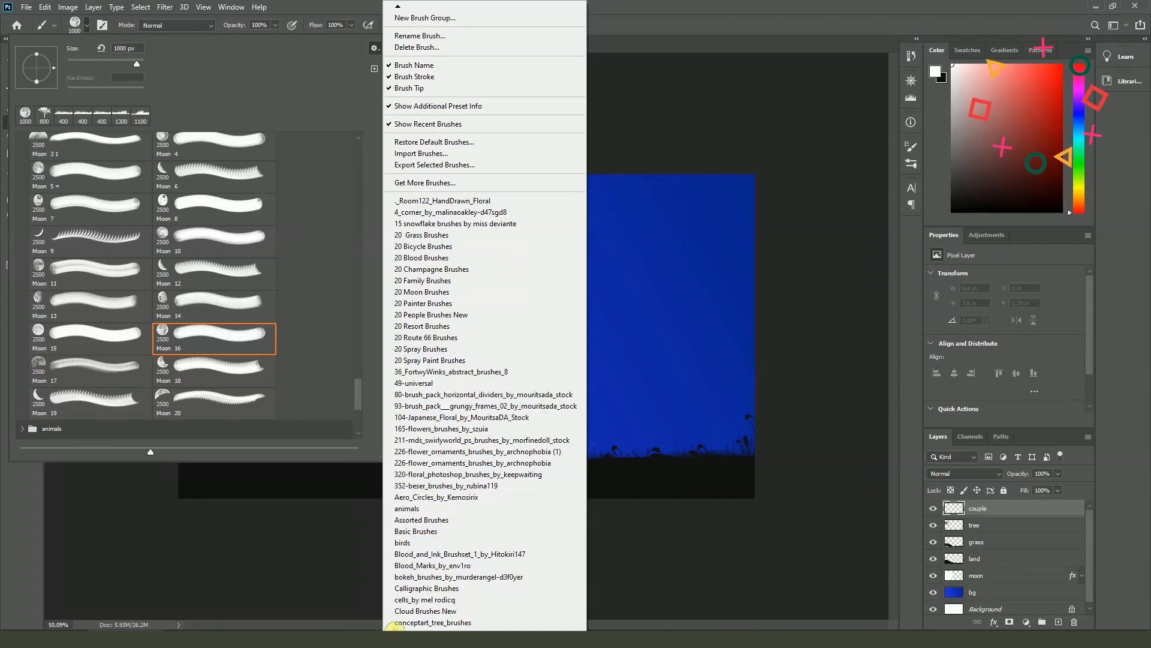
{"action": "scroll", "coordinate": [396, 627], "scroll_direction": "down", "scroll_amount": 3}
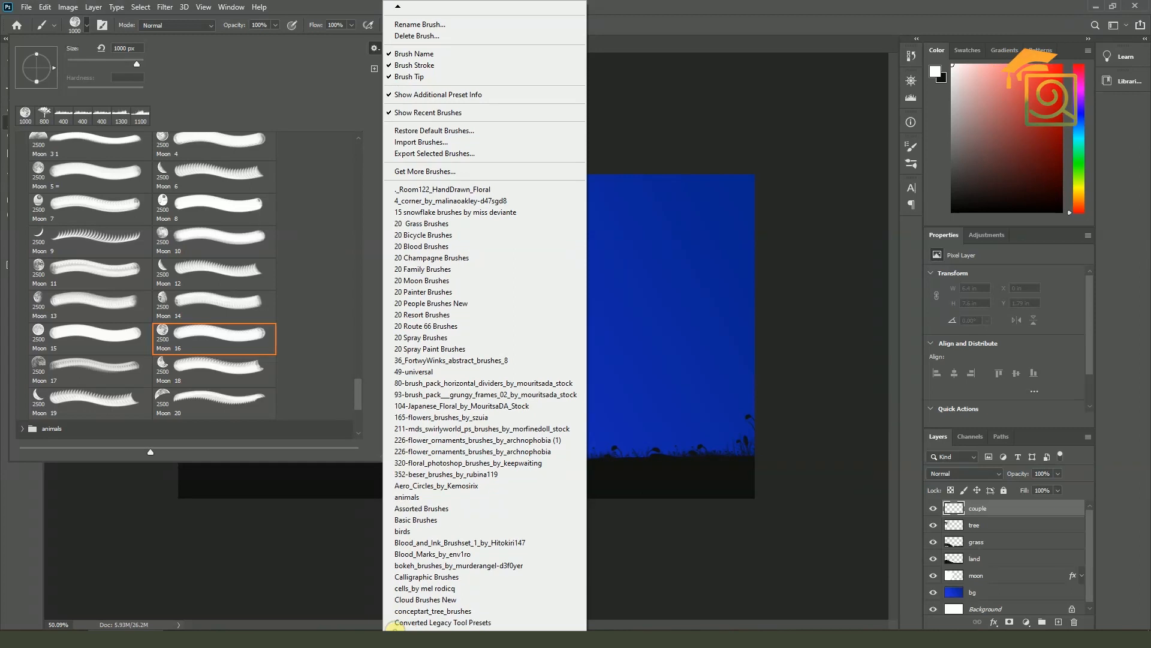
{"action": "scroll", "coordinate": [395, 627], "scroll_direction": "down", "scroll_amount": 4}
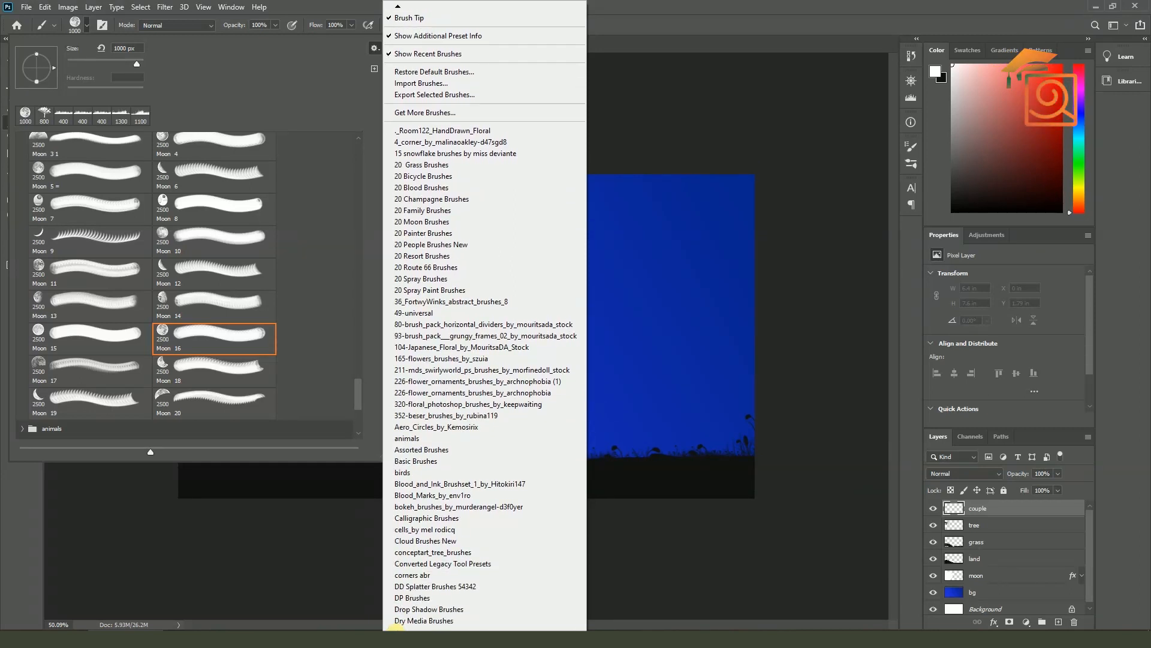
{"action": "scroll", "coordinate": [396, 626], "scroll_direction": "down", "scroll_amount": 1}
{"action": "key", "text": "Escape"}
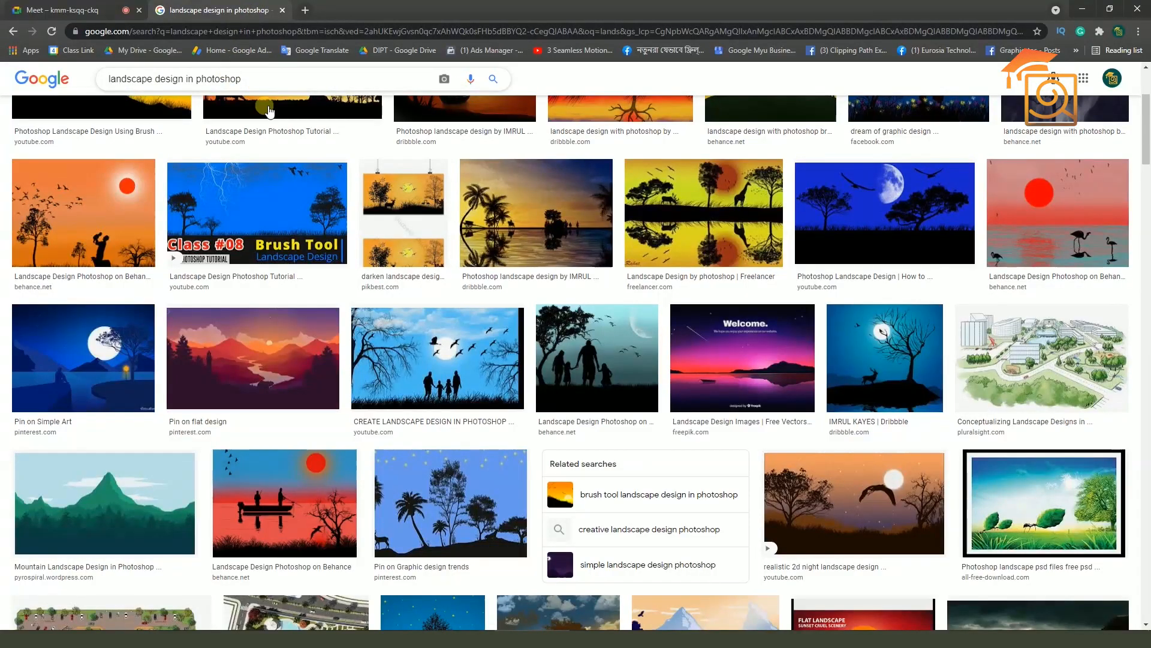
Switch to Chrome, search Google for brusheezy and open the Brusheezy website
{"action": "left_click", "coordinate": [168, 118]}
{"action": "triple_click", "coordinate": [253, 88]}
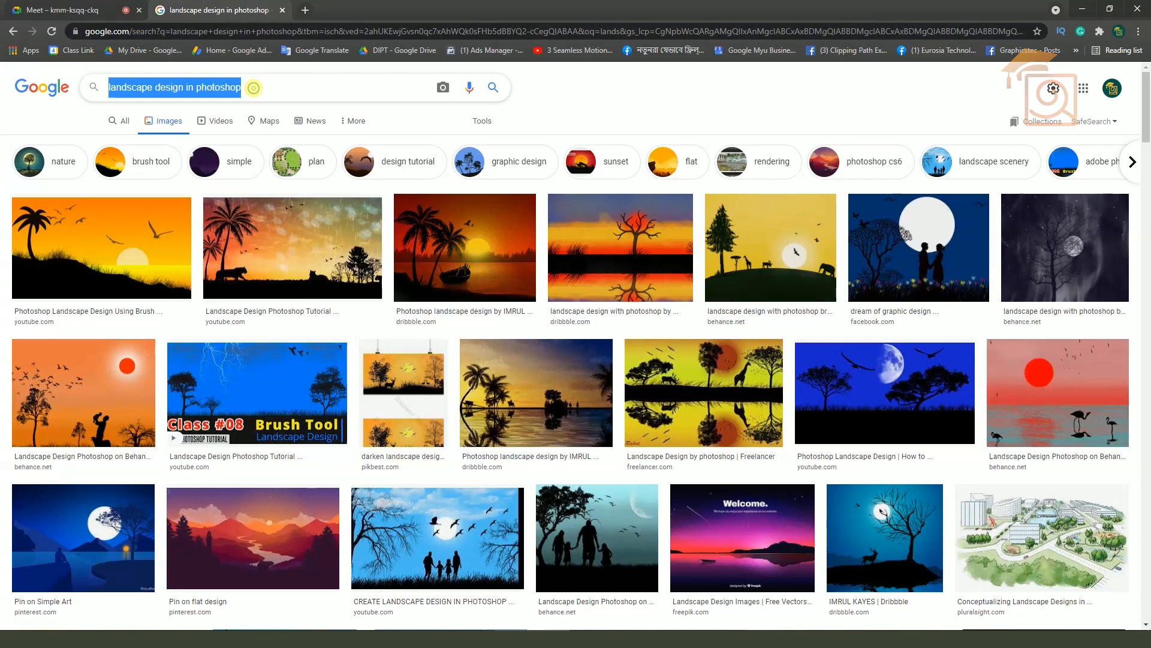
{"action": "left_click", "coordinate": [128, 119]}
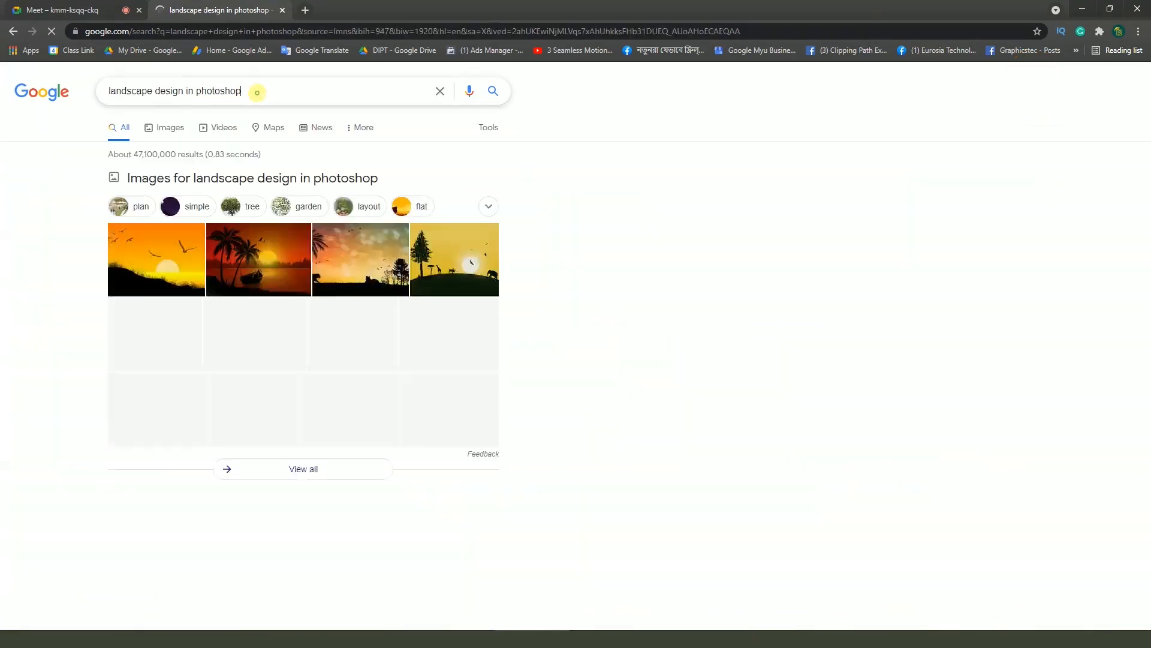
{"action": "triple_click", "coordinate": [257, 93]}
{"action": "type", "text": "bru"}
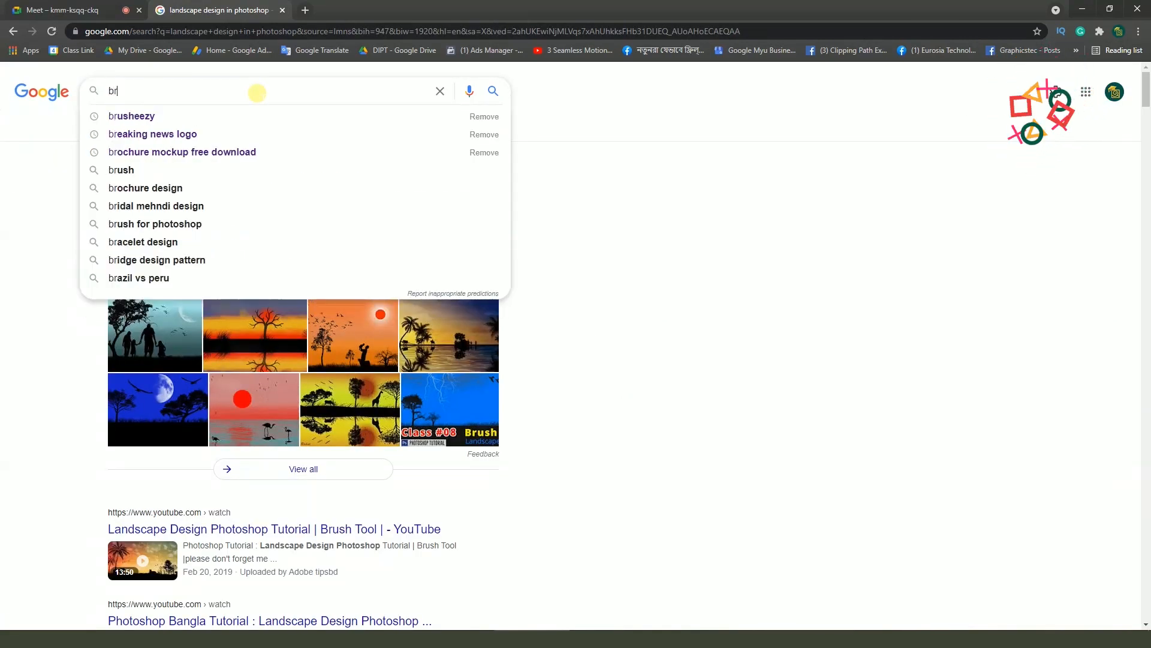
{"action": "left_click", "coordinate": [162, 122]}
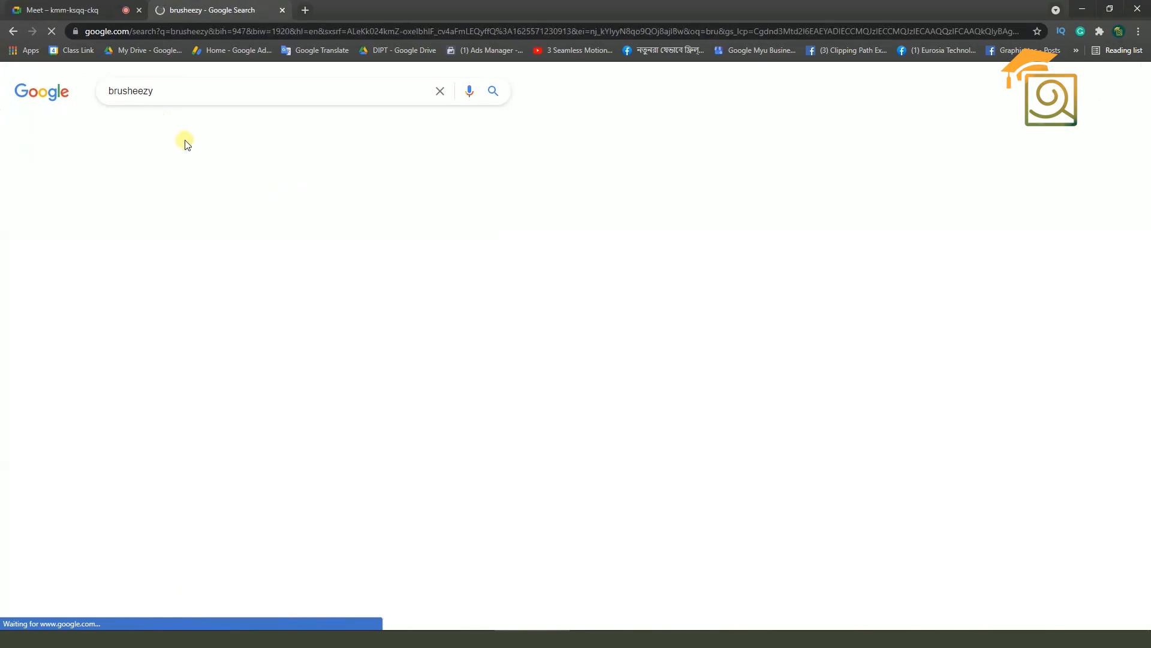
{"action": "left_click", "coordinate": [222, 198]}
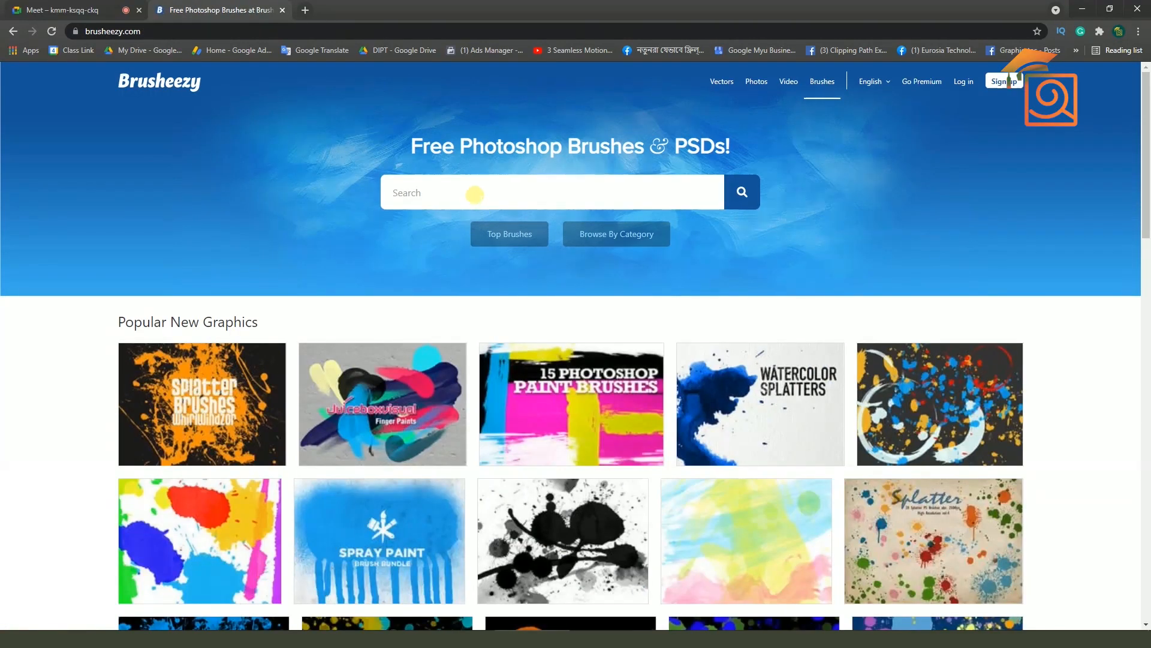
Search Brusheezy for "couple brush"
{"action": "left_click", "coordinate": [474, 194]}
{"action": "type", "text": "c"}
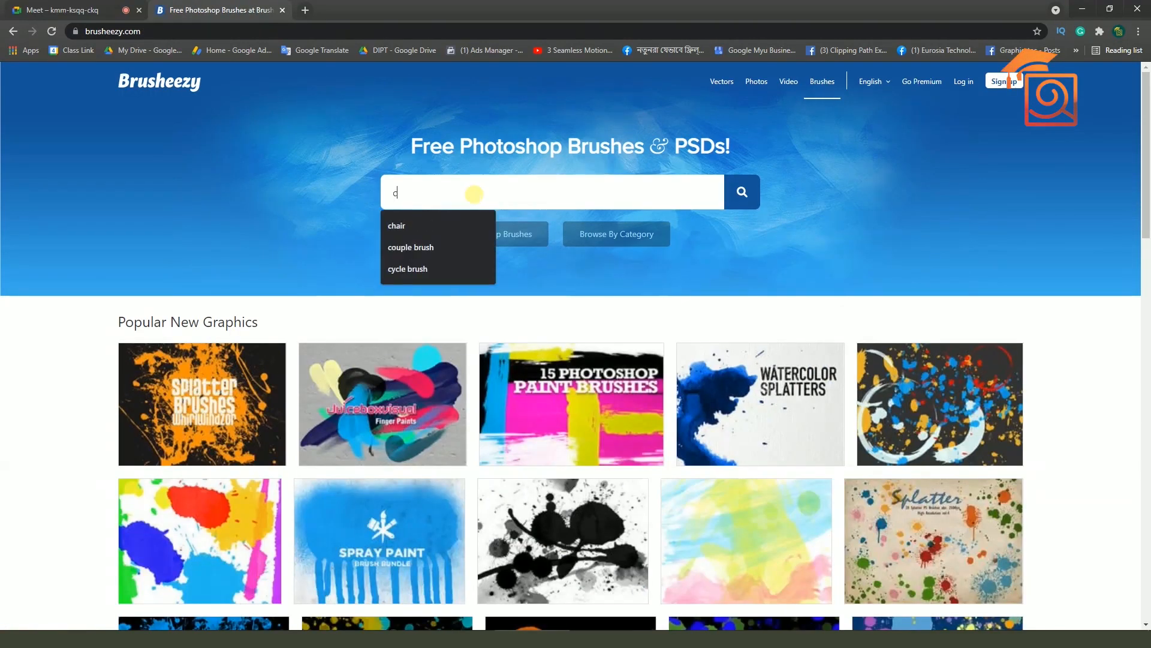
{"action": "type", "text": "ouple brush"}
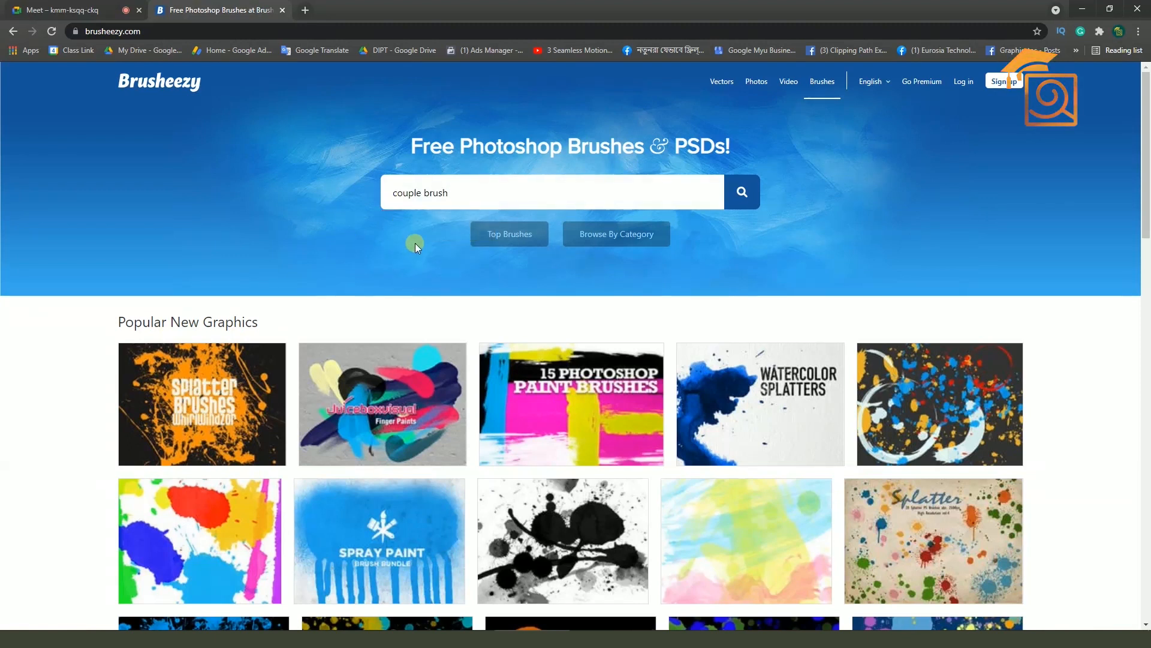
{"action": "left_click", "coordinate": [744, 192]}
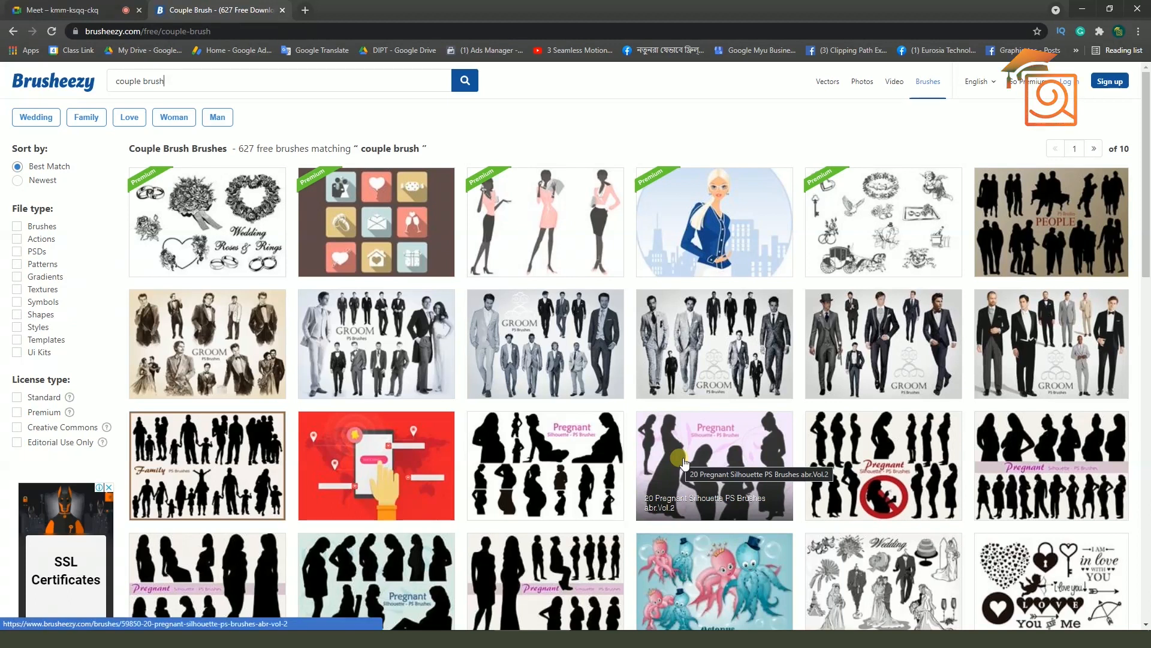
Browse the couple brush results and open the 20 People Silhouette PS Brushes Vol.2 page
{"action": "scroll", "coordinate": [684, 462], "scroll_direction": "down", "scroll_amount": 4}
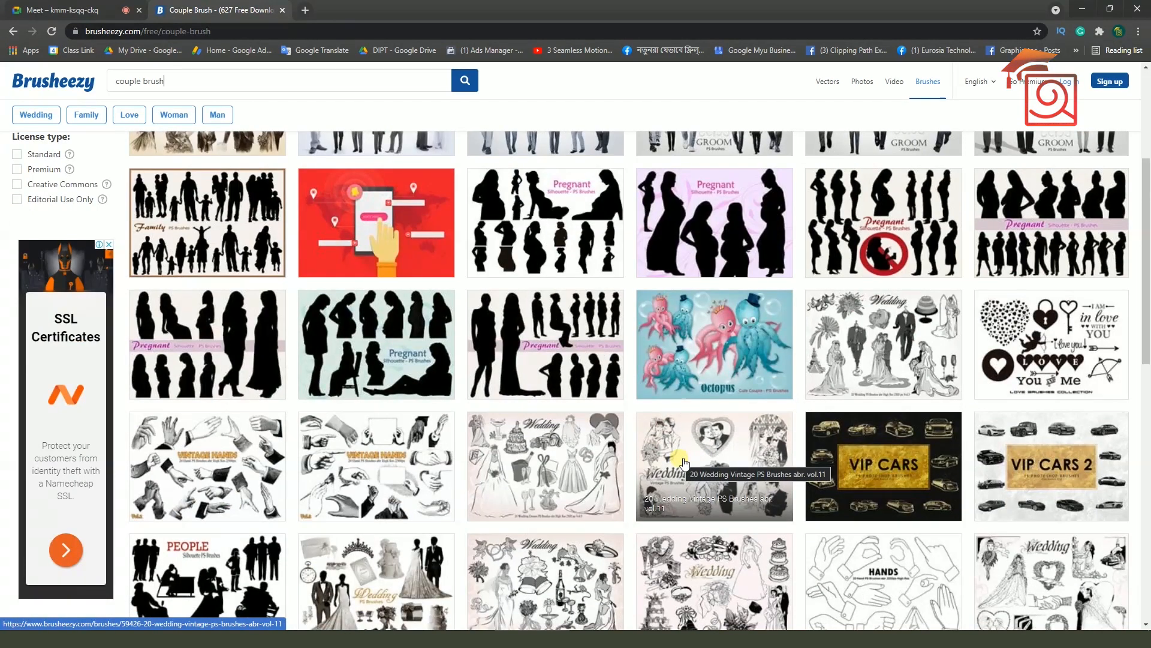
{"action": "scroll", "coordinate": [684, 461], "scroll_direction": "down", "scroll_amount": 5}
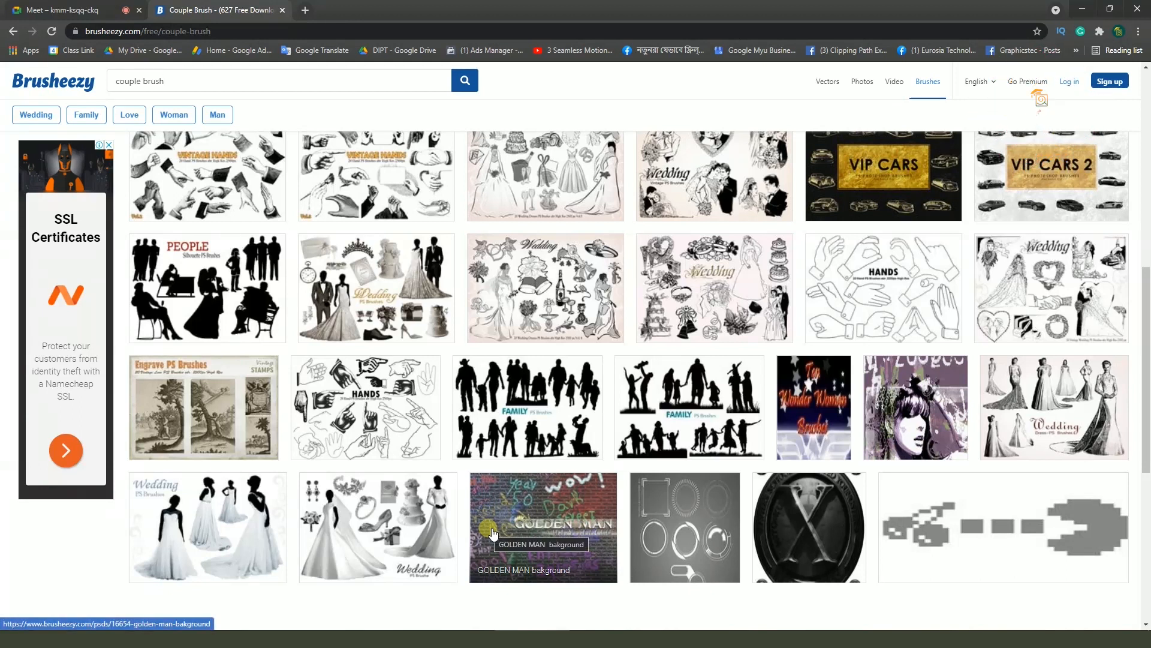
{"action": "scroll", "coordinate": [491, 530], "scroll_direction": "down", "scroll_amount": 3}
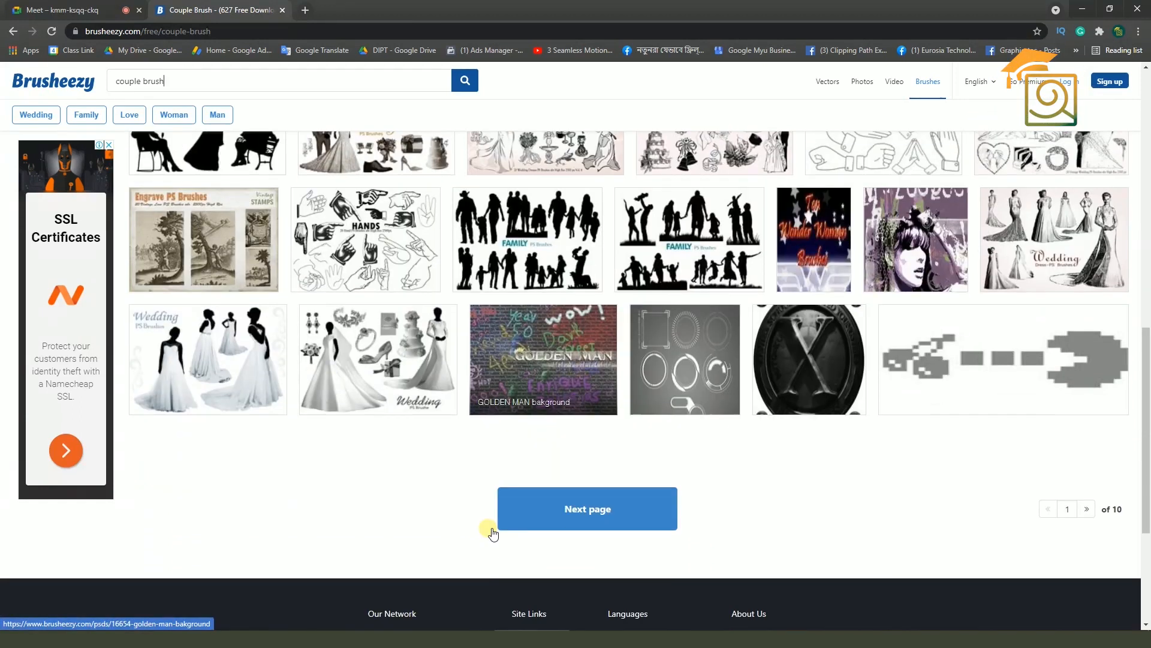
{"action": "scroll", "coordinate": [489, 529], "scroll_direction": "up", "scroll_amount": 2}
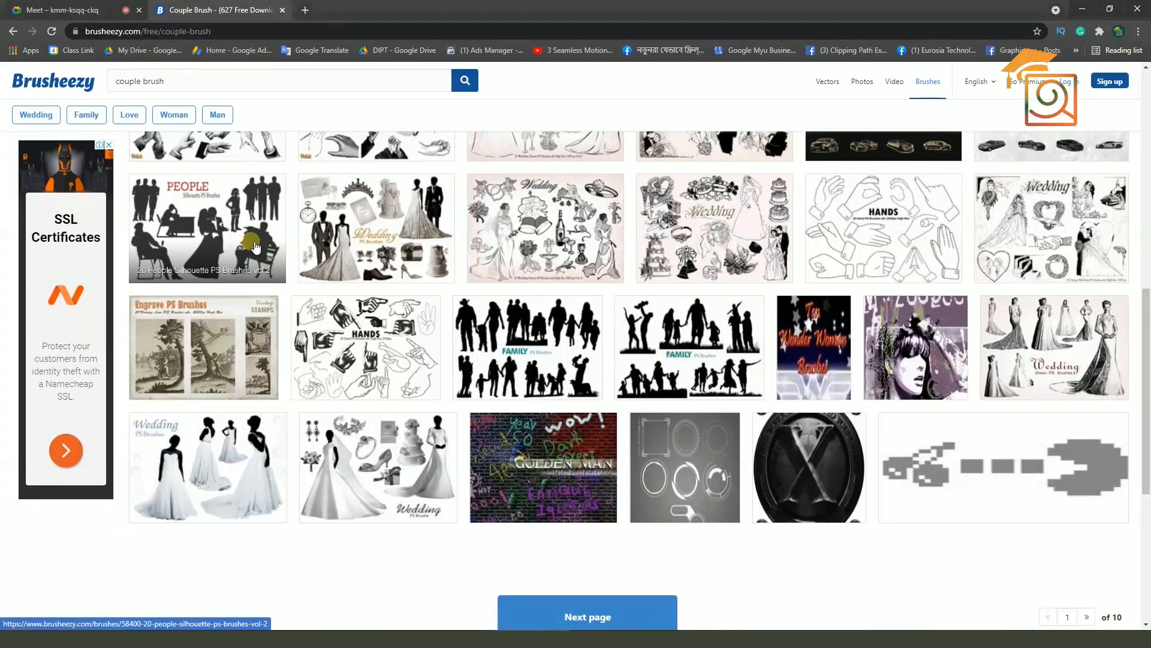
{"action": "left_click", "coordinate": [232, 210]}
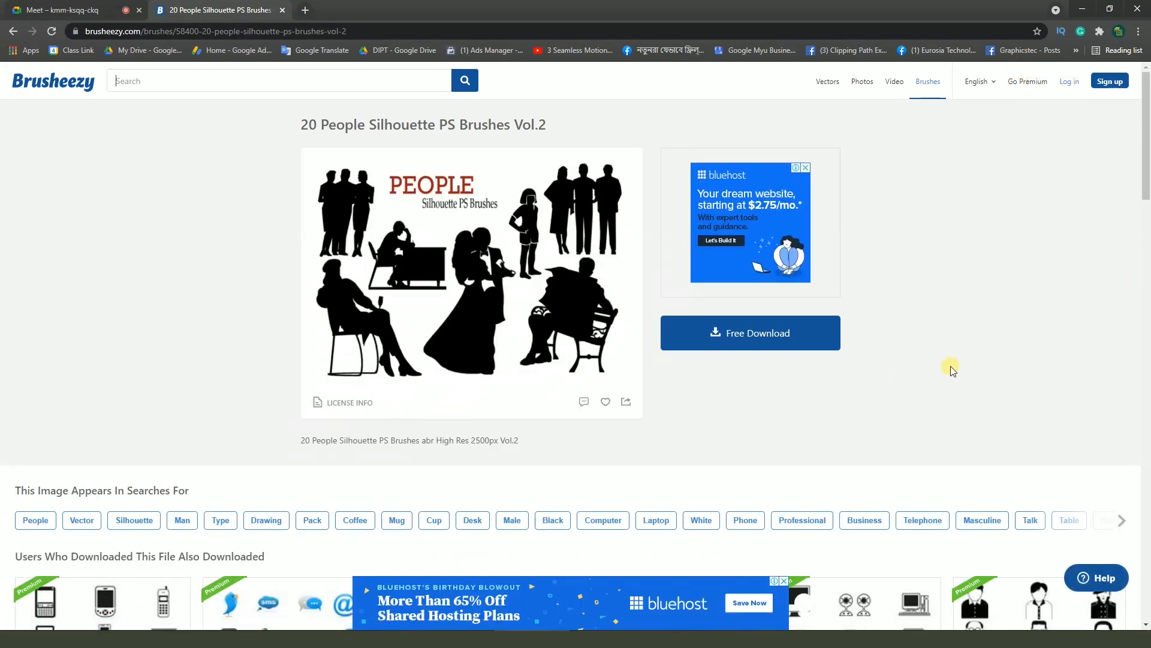
Look over the related brush packs, download the free 20 People Silhouette PS Brushes Vol.2 pack and dismiss the download pop-up
{"action": "scroll", "coordinate": [960, 372], "scroll_direction": "down", "scroll_amount": 9}
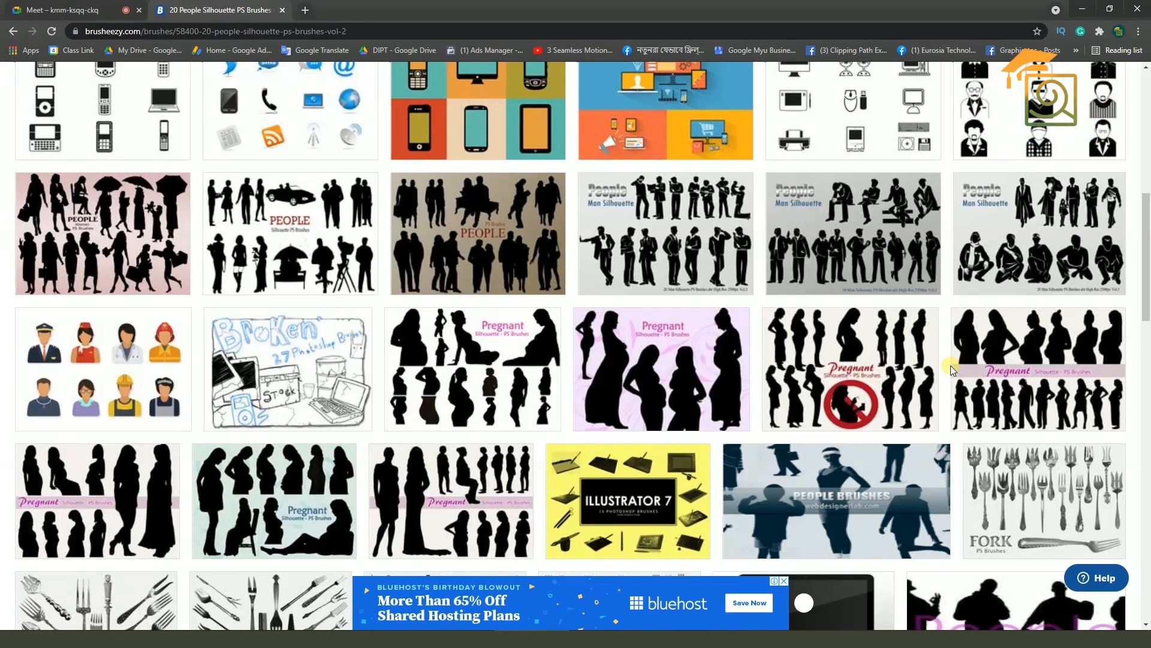
{"action": "scroll", "coordinate": [951, 365], "scroll_direction": "down", "scroll_amount": 4}
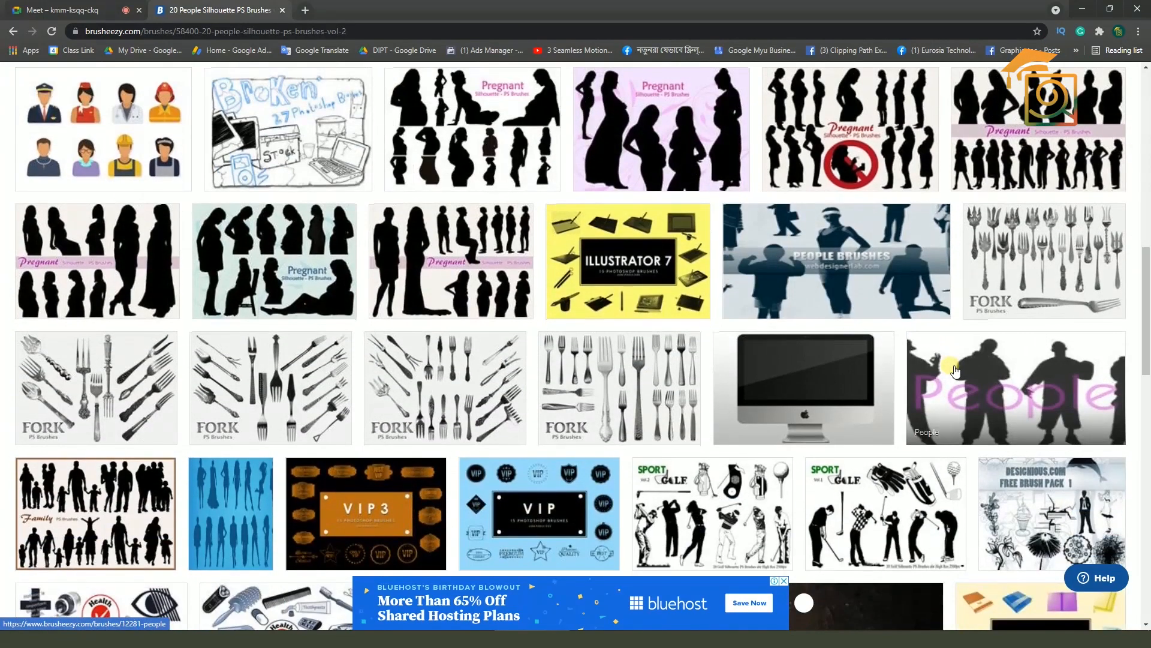
{"action": "scroll", "coordinate": [488, 327], "scroll_direction": "up", "scroll_amount": 13}
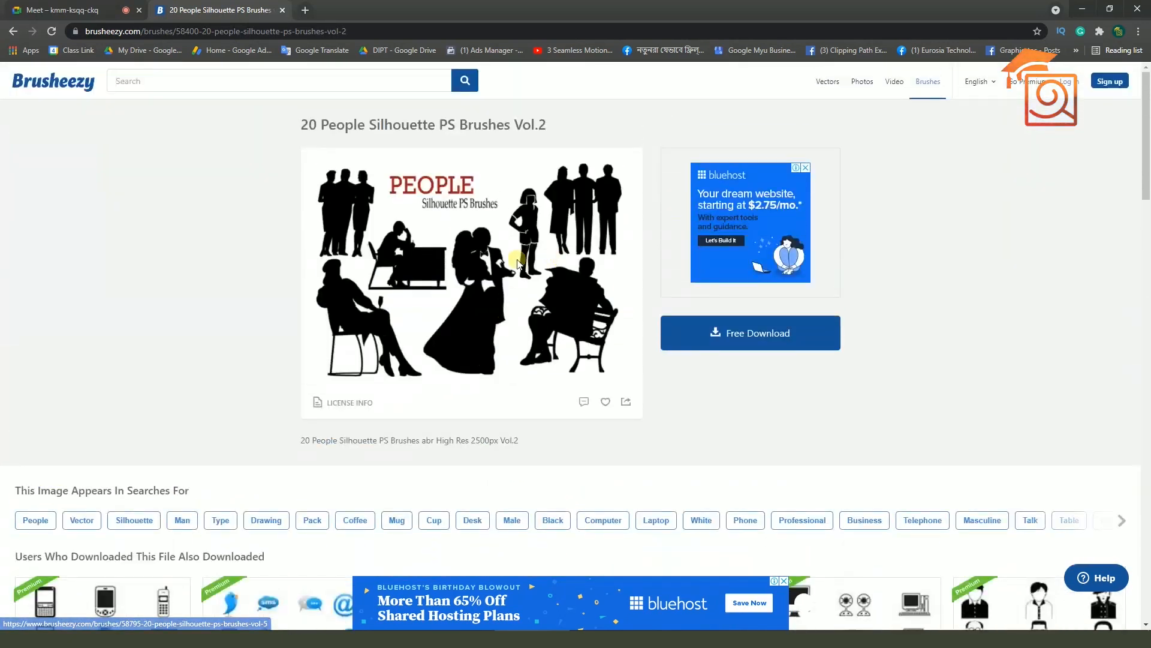
{"action": "left_click", "coordinate": [743, 340]}
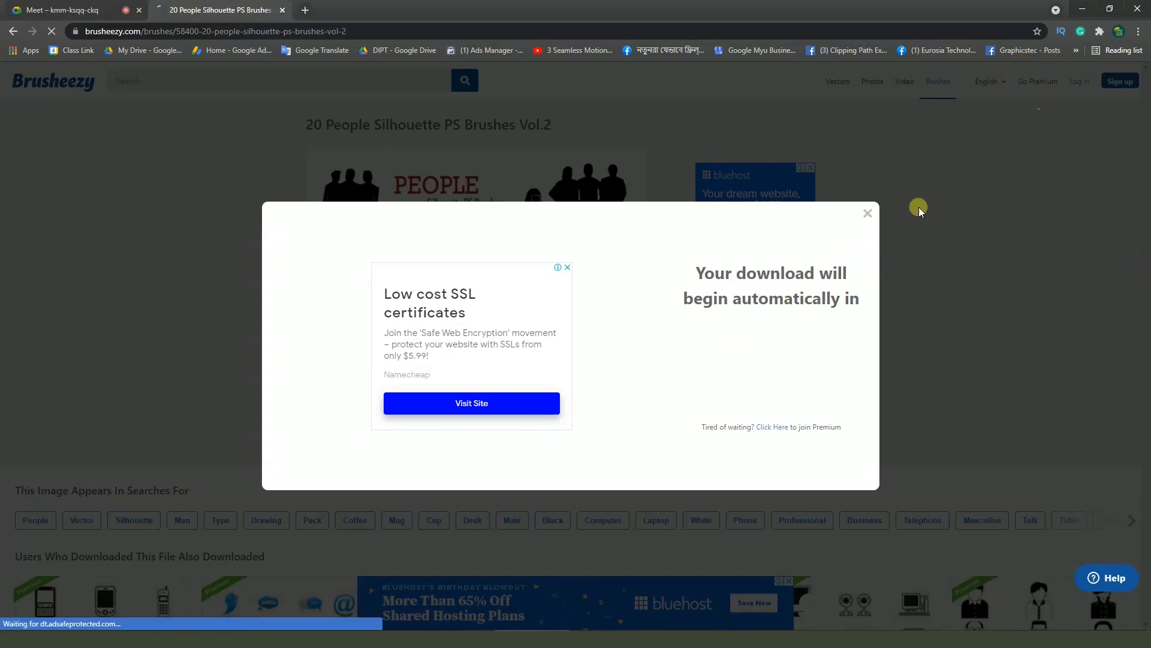
{"action": "triple_click", "coordinate": [869, 211]}
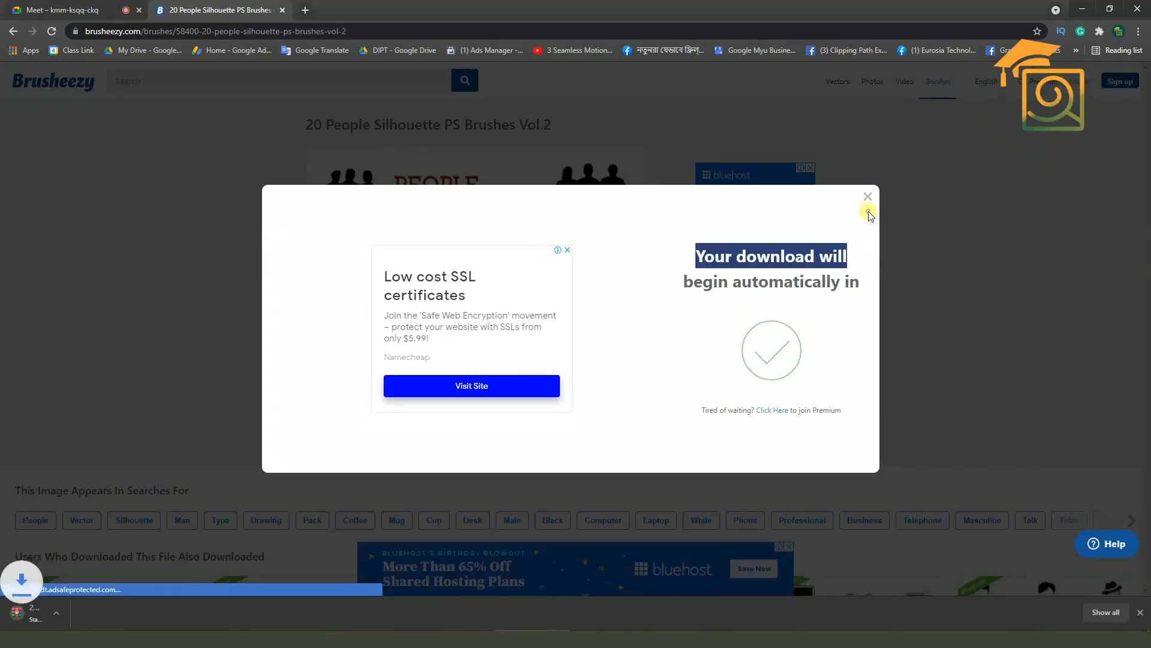
{"action": "left_click", "coordinate": [869, 198]}
Search Brusheezy for "bench brush"
{"action": "left_click", "coordinate": [336, 83]}
{"action": "type", "text": "bench brush"}
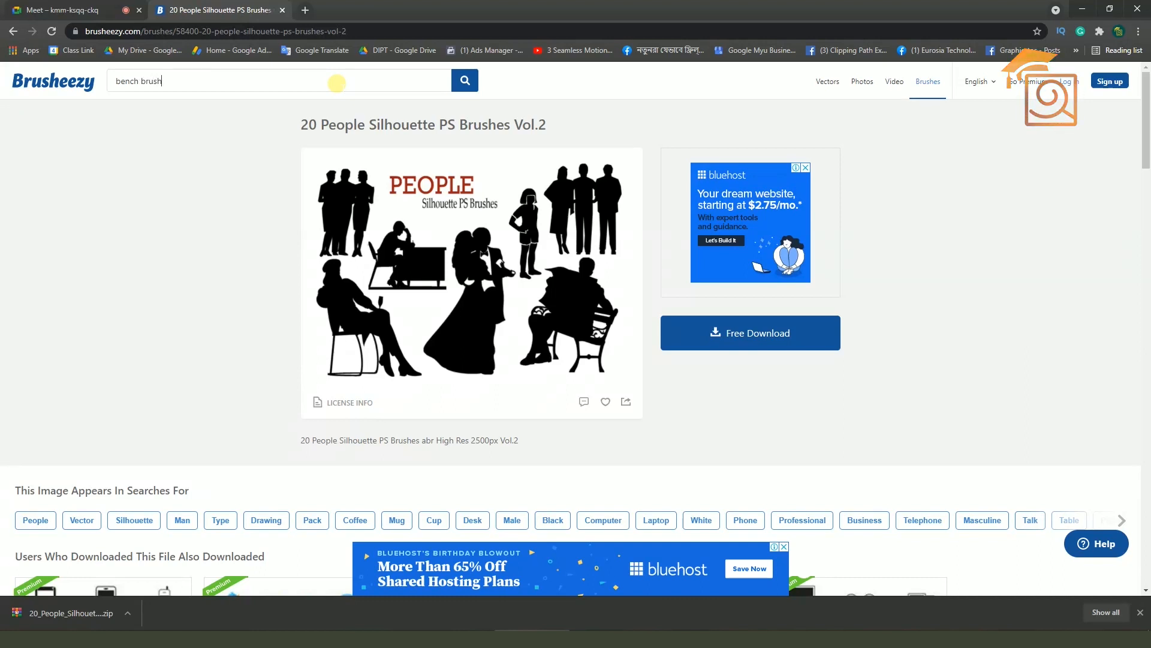
{"action": "key", "text": "Return"}
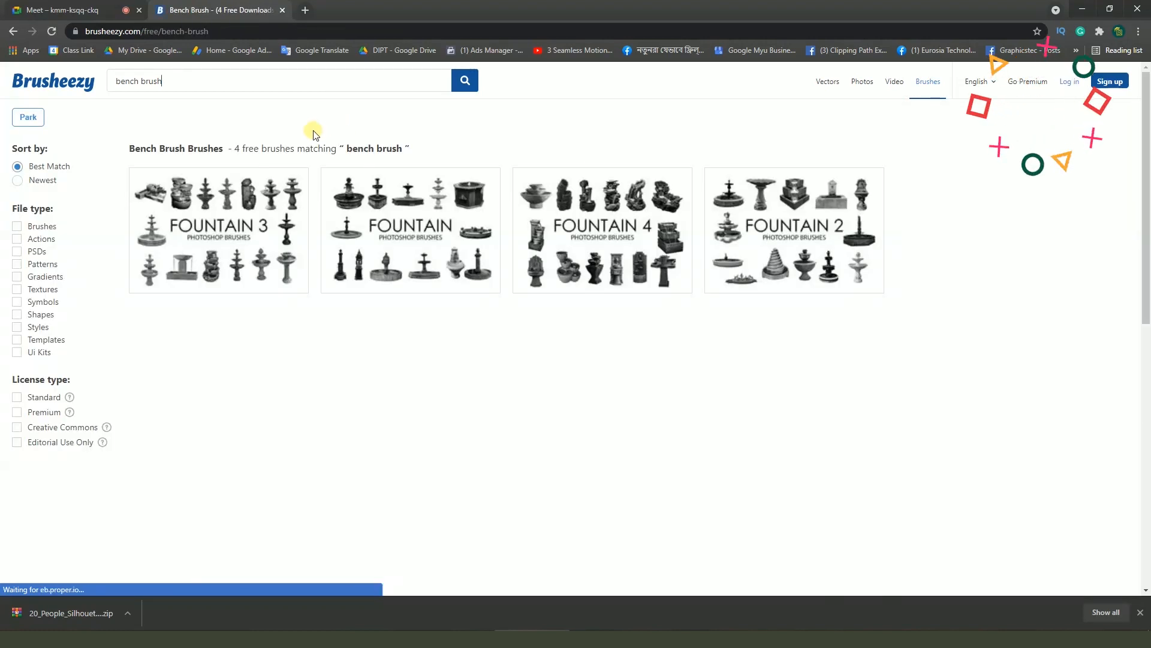
Search Brusheezy for "chair brush" and browse the results for a usable seat or bench silhouette
{"action": "double_click", "coordinate": [136, 80]}
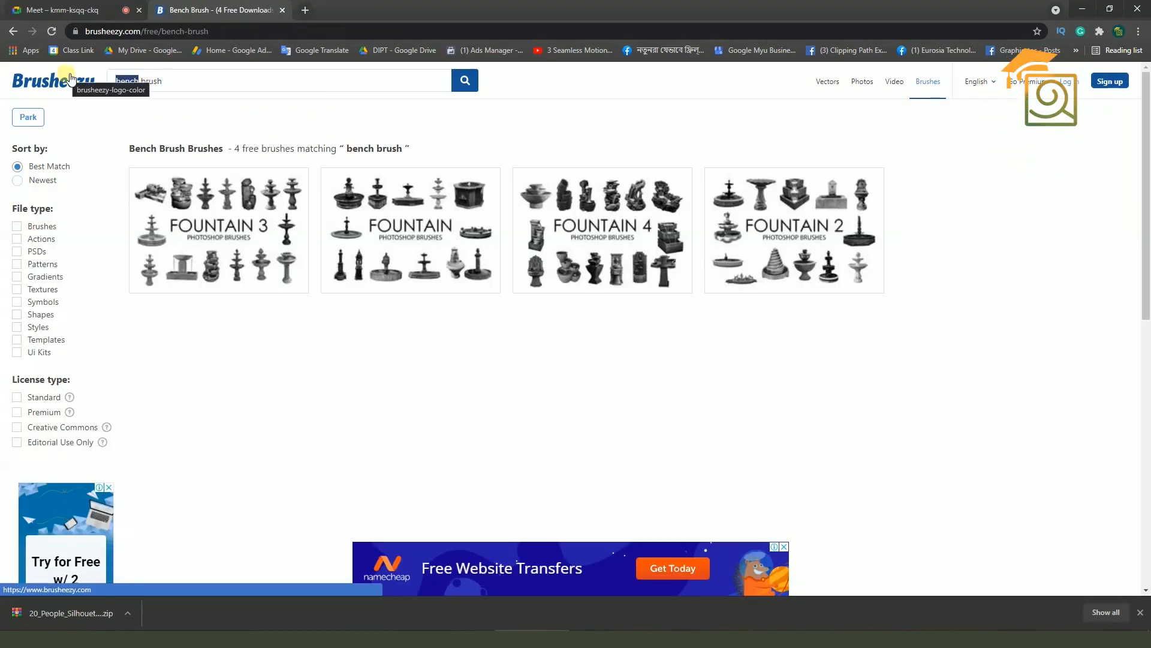
{"action": "type", "text": "cahir"}
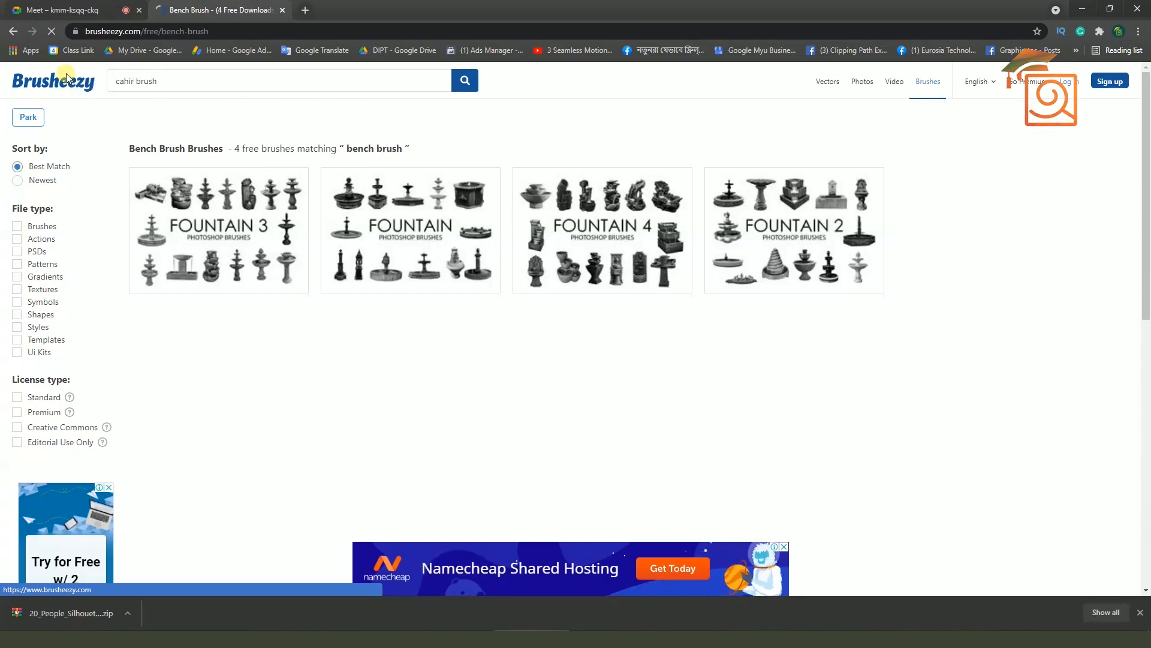
{"action": "key", "text": "Return"}
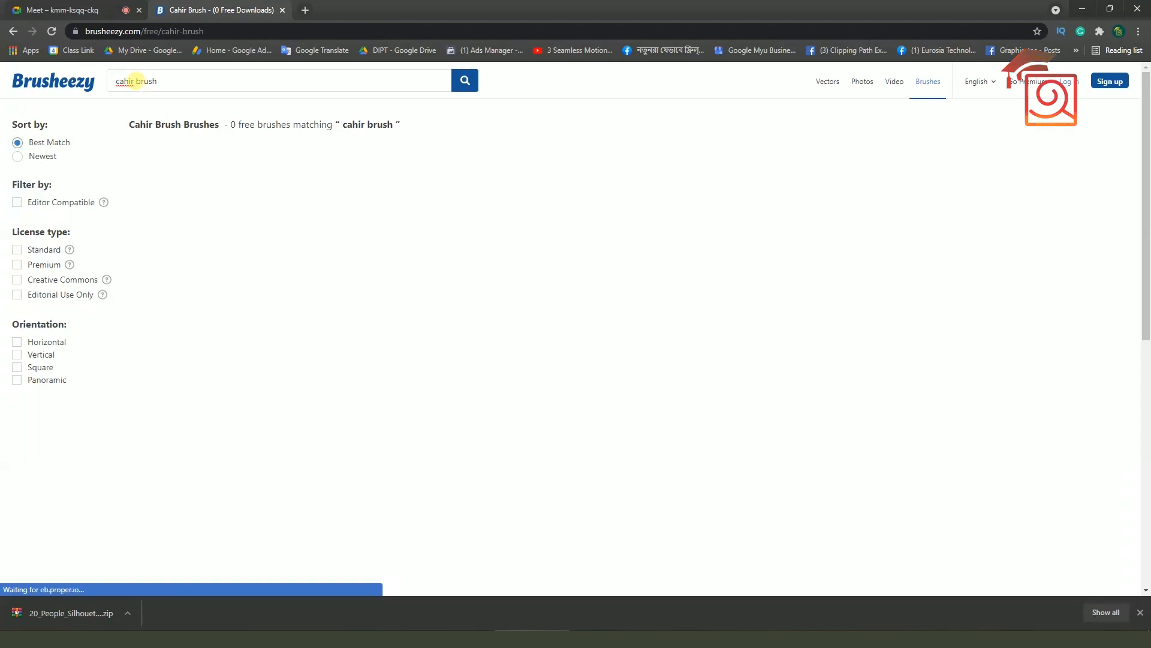
{"action": "double_click", "coordinate": [126, 81]}
{"action": "type", "text": "cxh"}
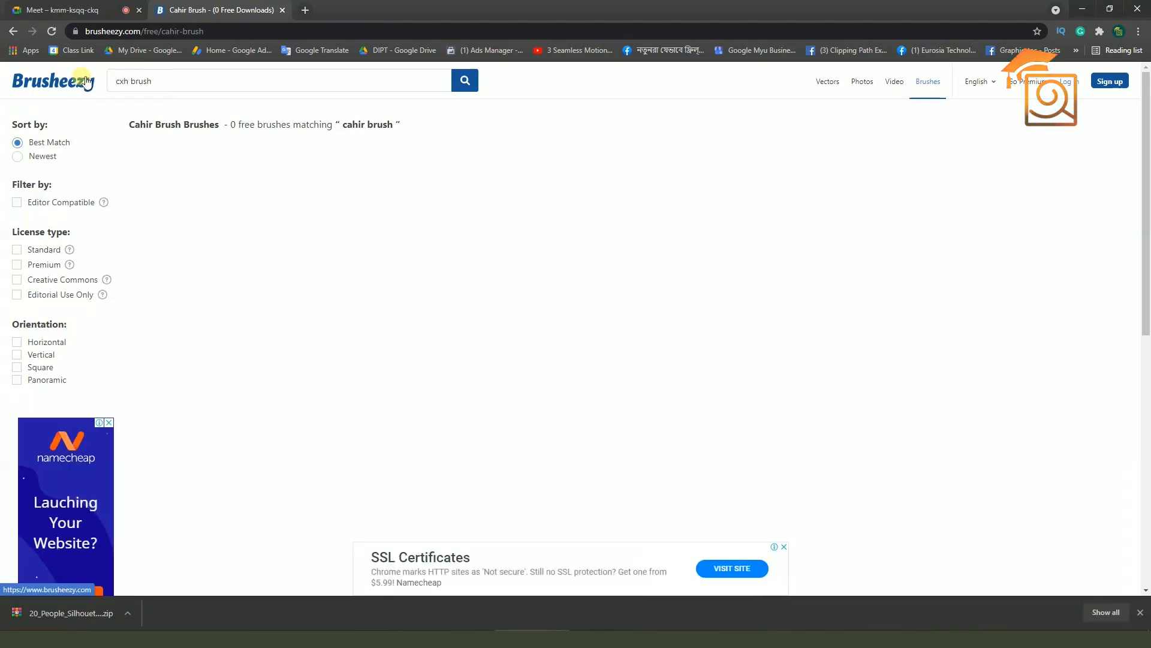
{"action": "type", "text": "ha"}
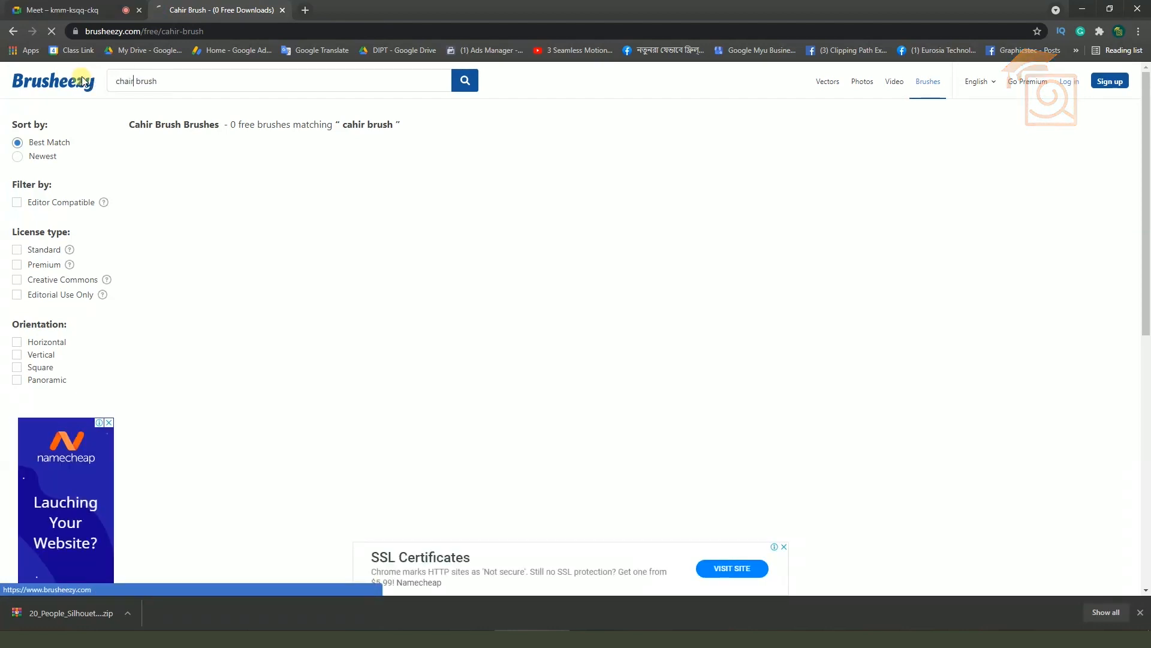
{"action": "type", "text": "ir"}
{"action": "key", "text": "Return"}
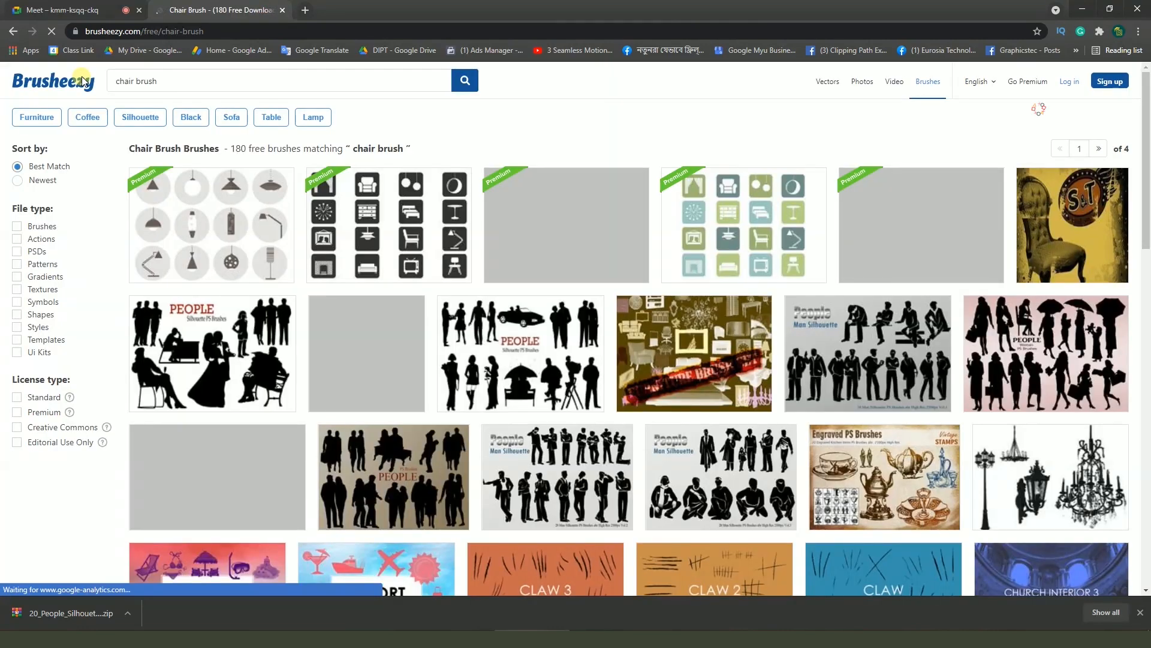
{"action": "scroll", "coordinate": [603, 252], "scroll_direction": "down", "scroll_amount": 4}
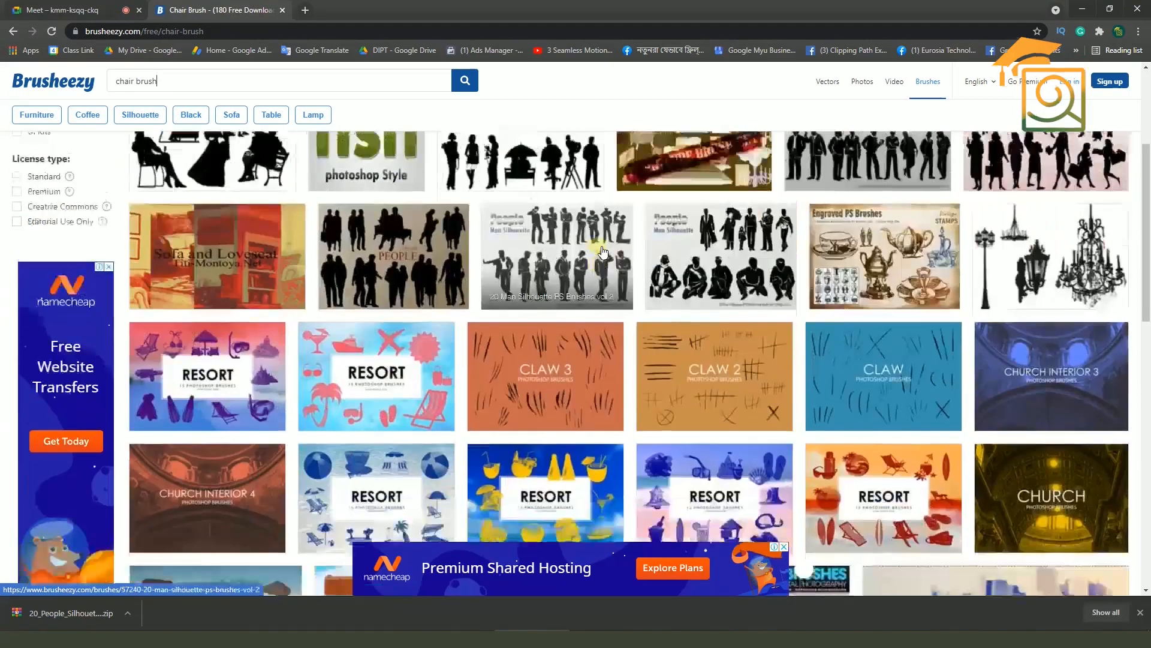
{"action": "scroll", "coordinate": [603, 252], "scroll_direction": "down", "scroll_amount": 5}
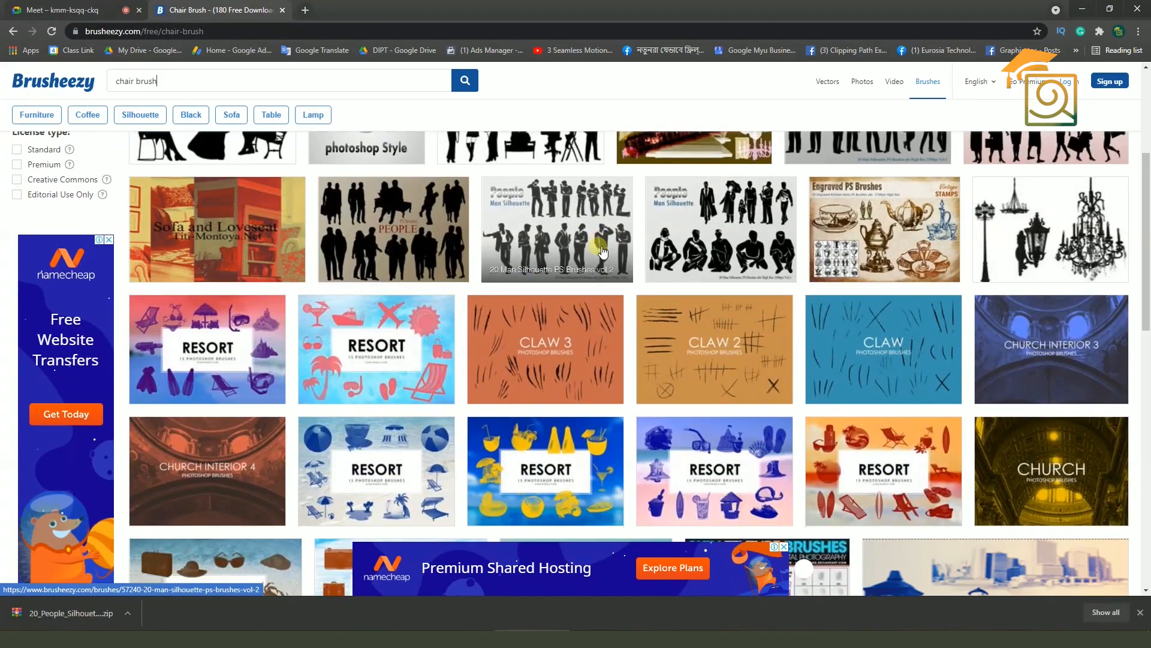
{"action": "scroll", "coordinate": [603, 251], "scroll_direction": "down", "scroll_amount": 5}
{"action": "scroll", "coordinate": [836, 353], "scroll_direction": "up", "scroll_amount": 13}
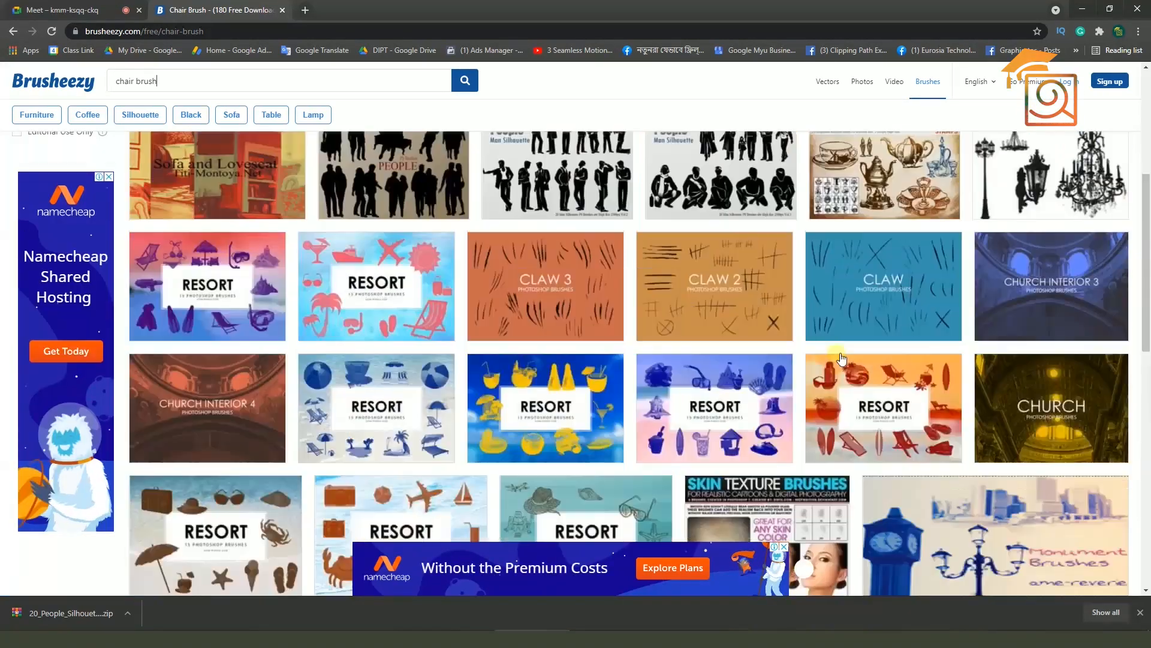
{"action": "scroll", "coordinate": [836, 358], "scroll_direction": "up", "scroll_amount": 1}
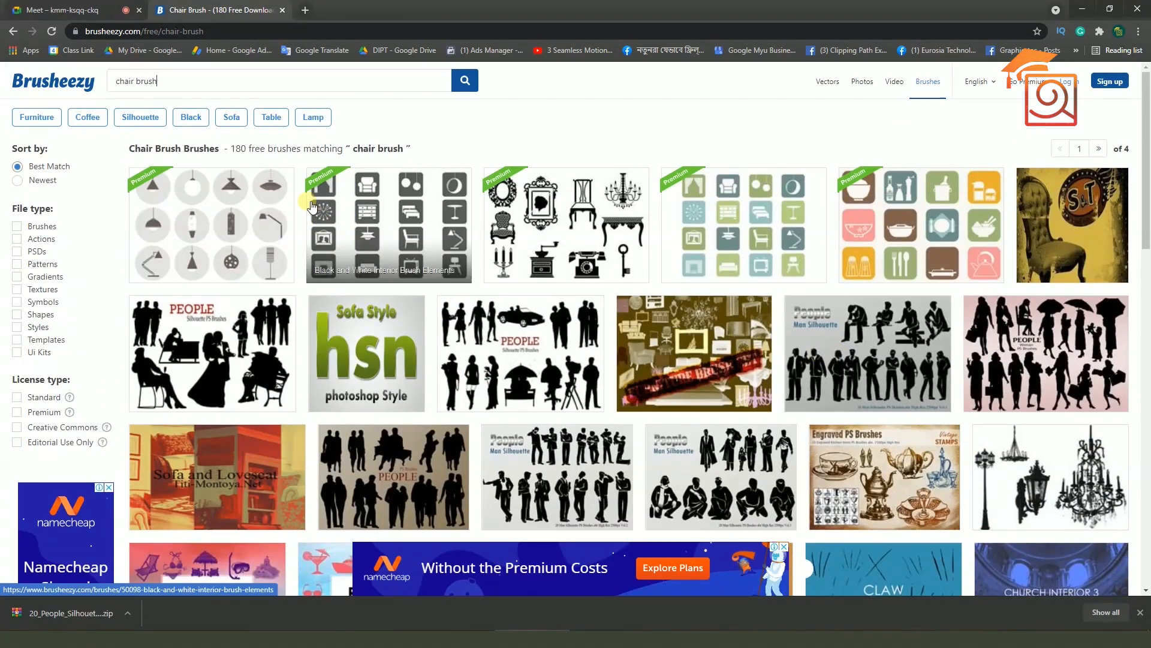
Search Brusheezy for "fench brush" and return to the chair brush results
{"action": "double_click", "coordinate": [124, 81]}
{"action": "type", "text": "fen"}
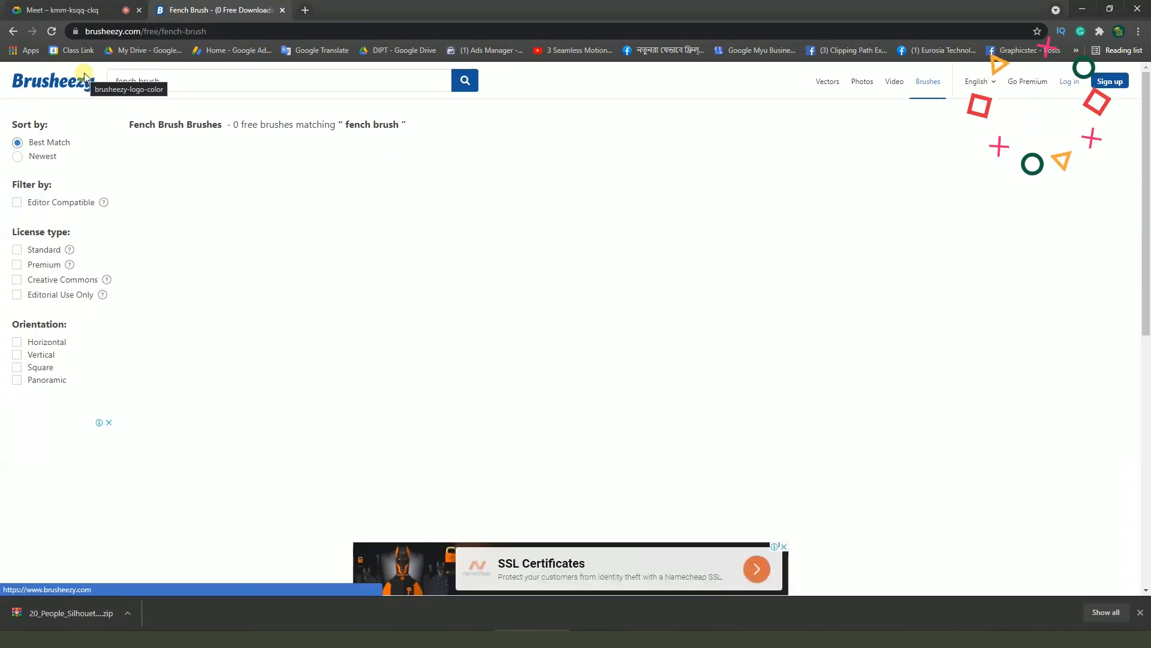
{"action": "scroll", "coordinate": [104, 232], "scroll_direction": "down", "scroll_amount": 5}
{"action": "scroll", "coordinate": [104, 233], "scroll_direction": "up", "scroll_amount": 5}
{"action": "left_click", "coordinate": [22, 29]}
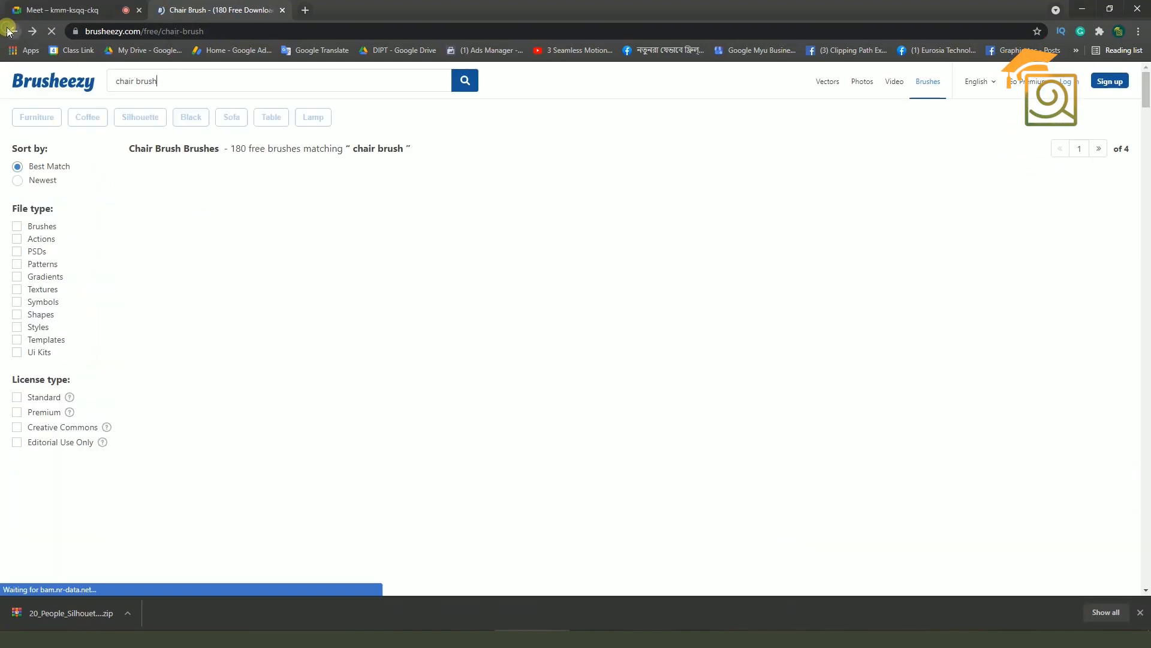
Open the Vintage Furniture Brush Pack page, look over its related packs and return to the chair brush results
{"action": "scroll", "coordinate": [595, 391], "scroll_direction": "down", "scroll_amount": 1}
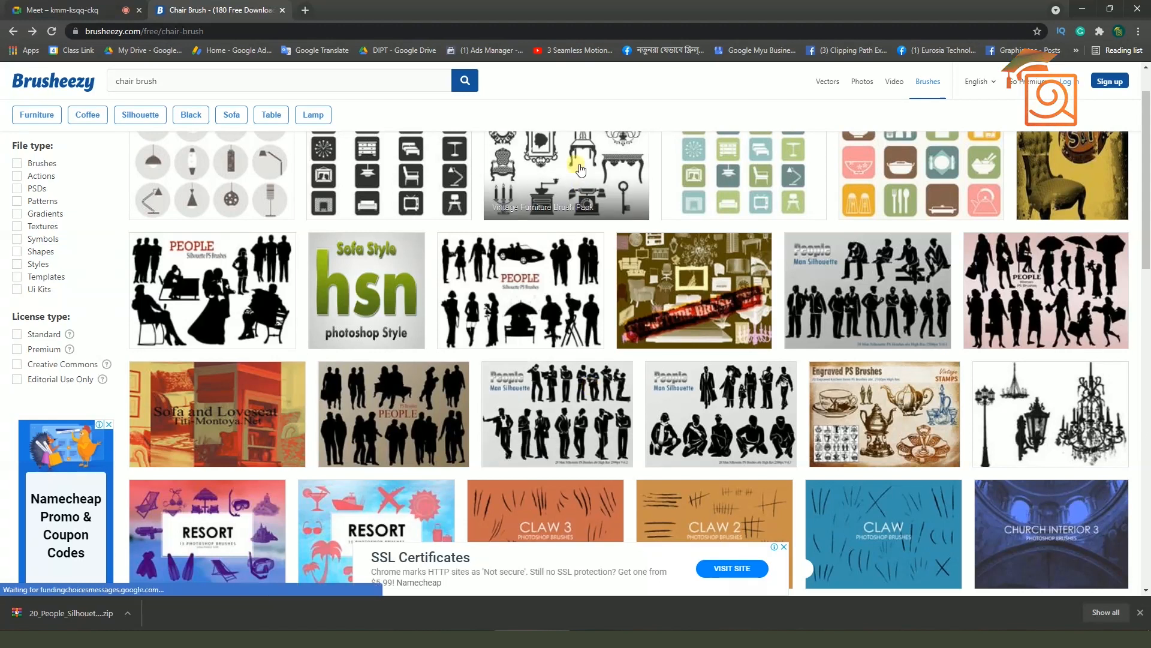
{"action": "left_click", "coordinate": [609, 161]}
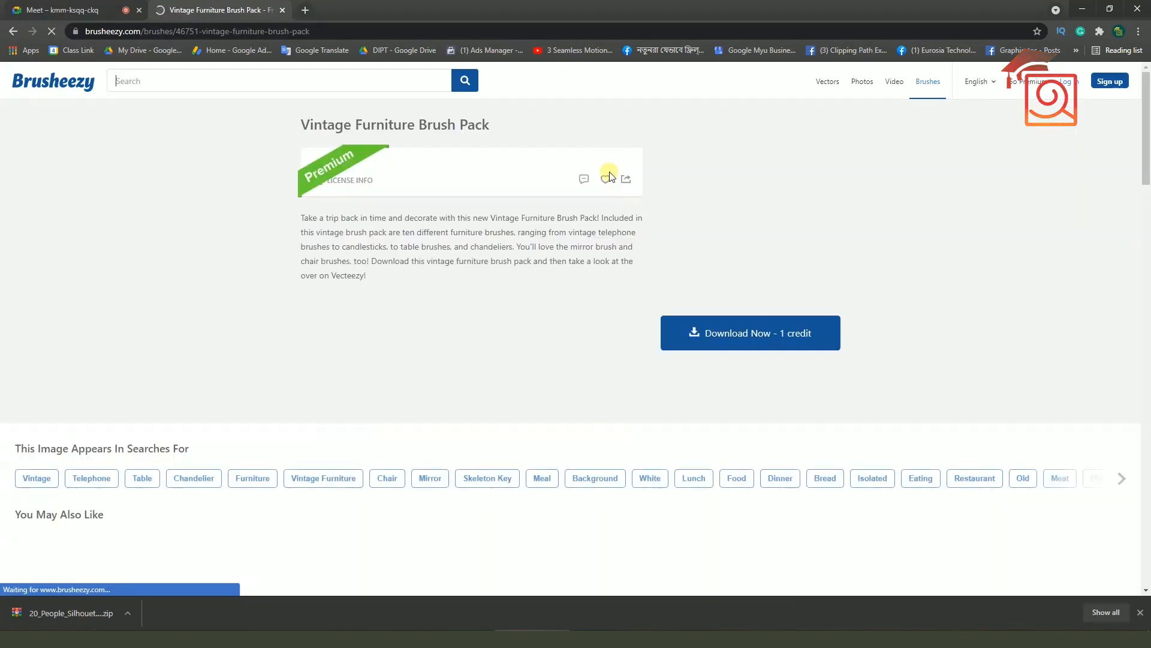
{"action": "scroll", "coordinate": [807, 420], "scroll_direction": "down", "scroll_amount": 4}
{"action": "scroll", "coordinate": [813, 426], "scroll_direction": "down", "scroll_amount": 8}
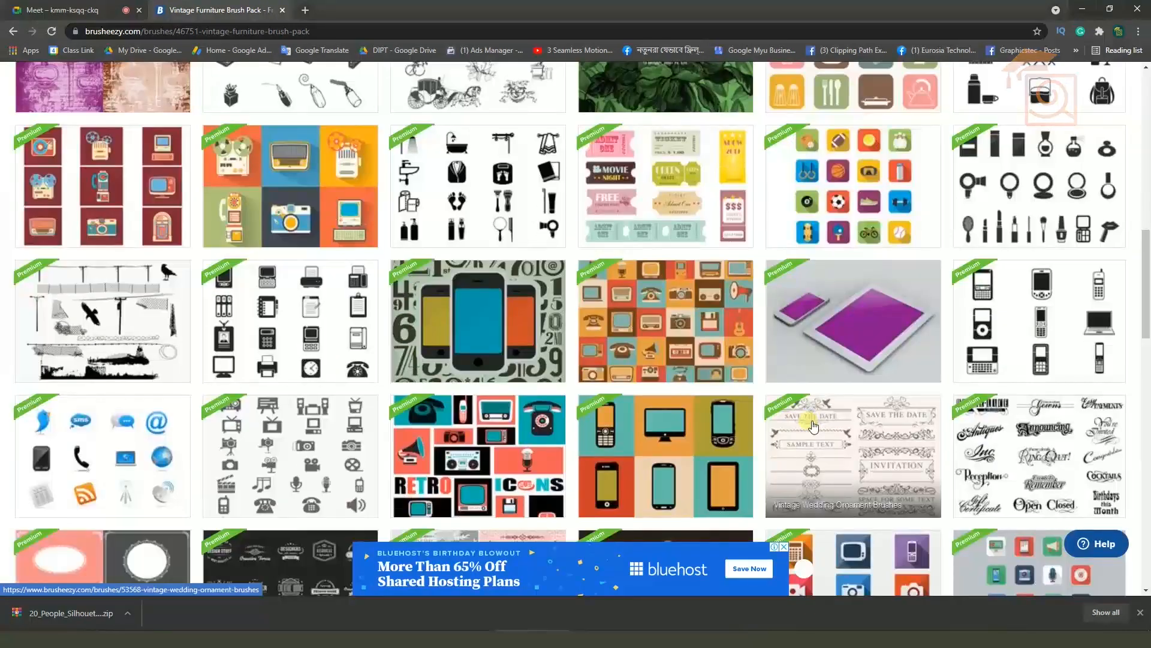
{"action": "scroll", "coordinate": [813, 426], "scroll_direction": "down", "scroll_amount": 1}
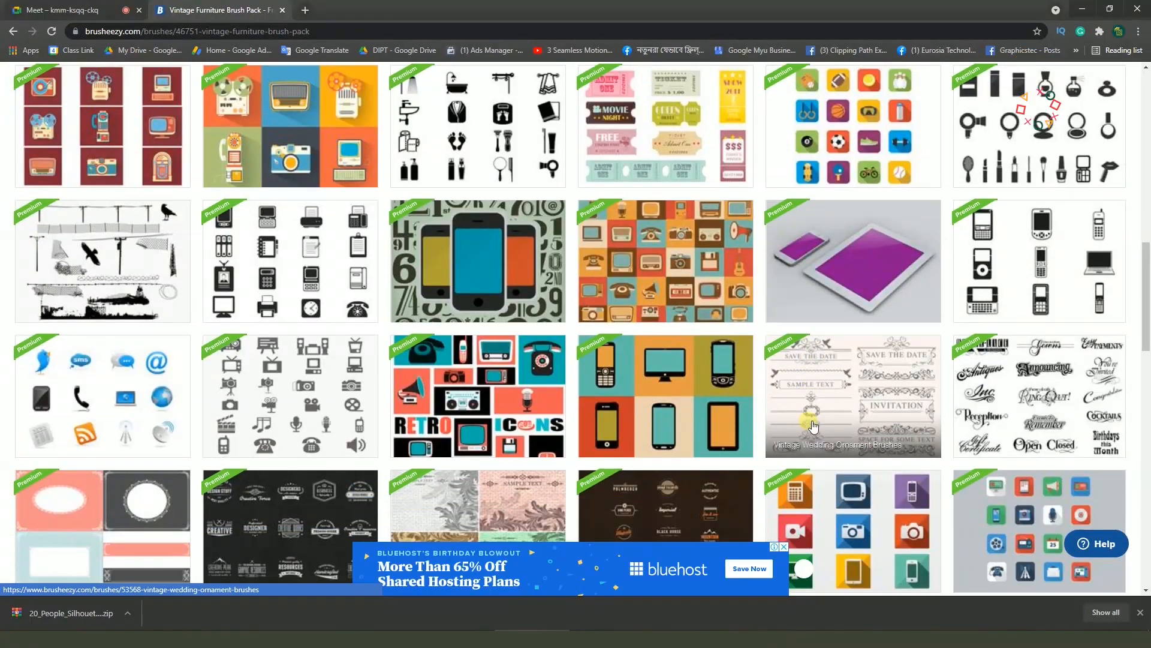
{"action": "scroll", "coordinate": [547, 334], "scroll_direction": "down", "scroll_amount": 5}
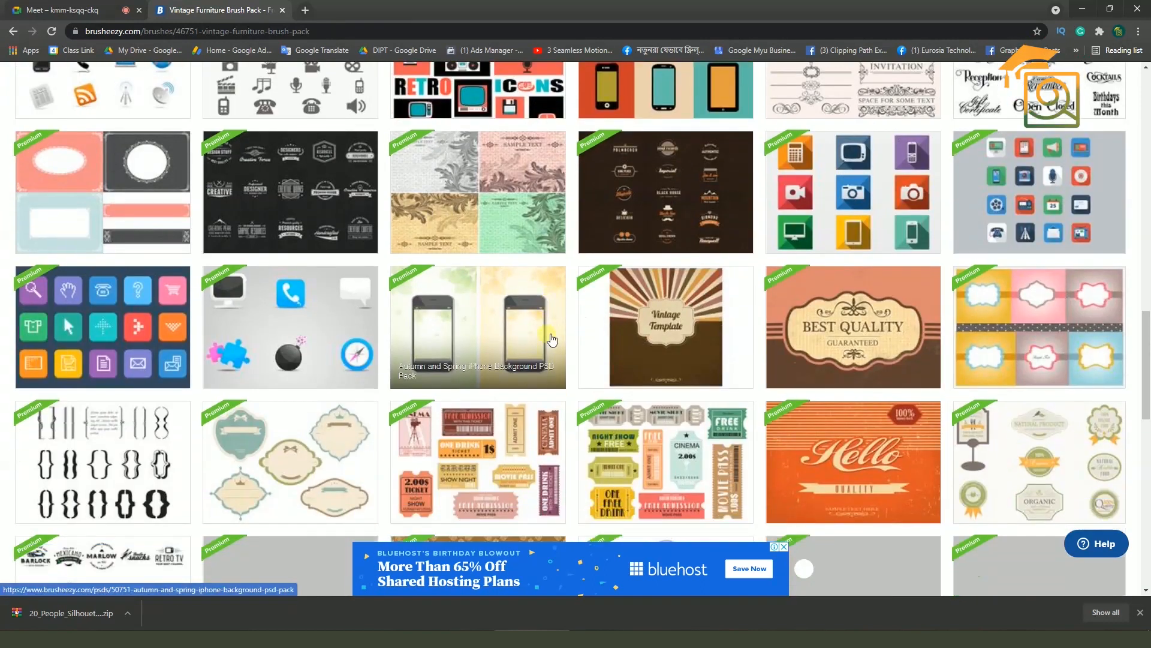
{"action": "scroll", "coordinate": [552, 340], "scroll_direction": "down", "scroll_amount": 7}
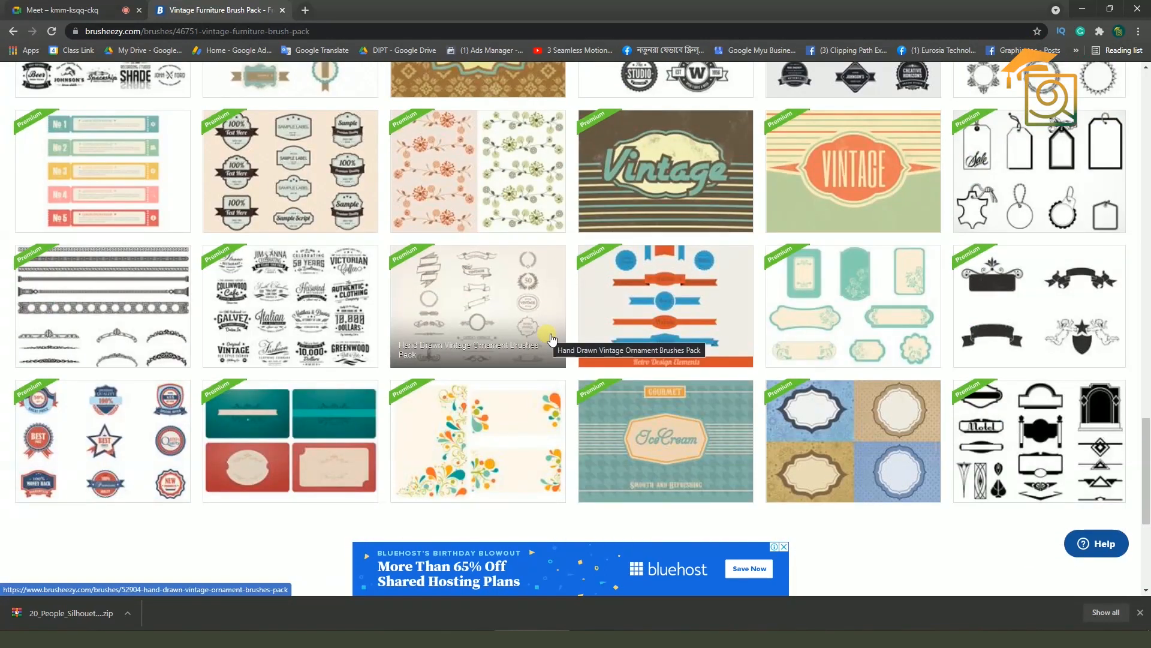
{"action": "scroll", "coordinate": [553, 339], "scroll_direction": "down", "scroll_amount": 3}
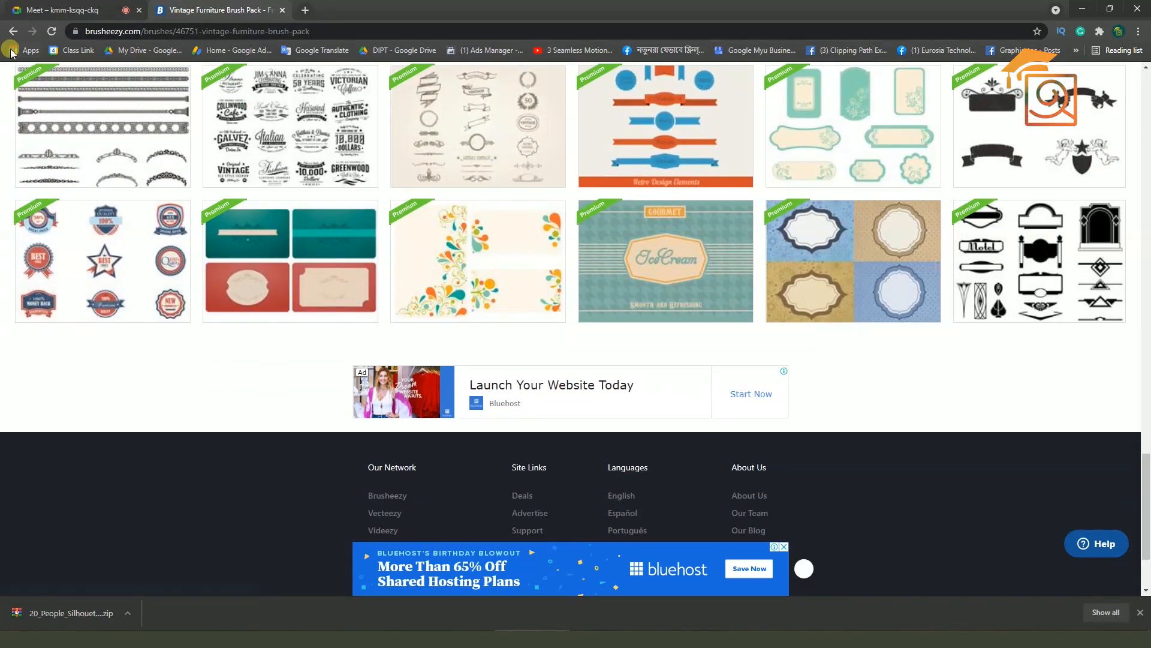
{"action": "left_click", "coordinate": [13, 34]}
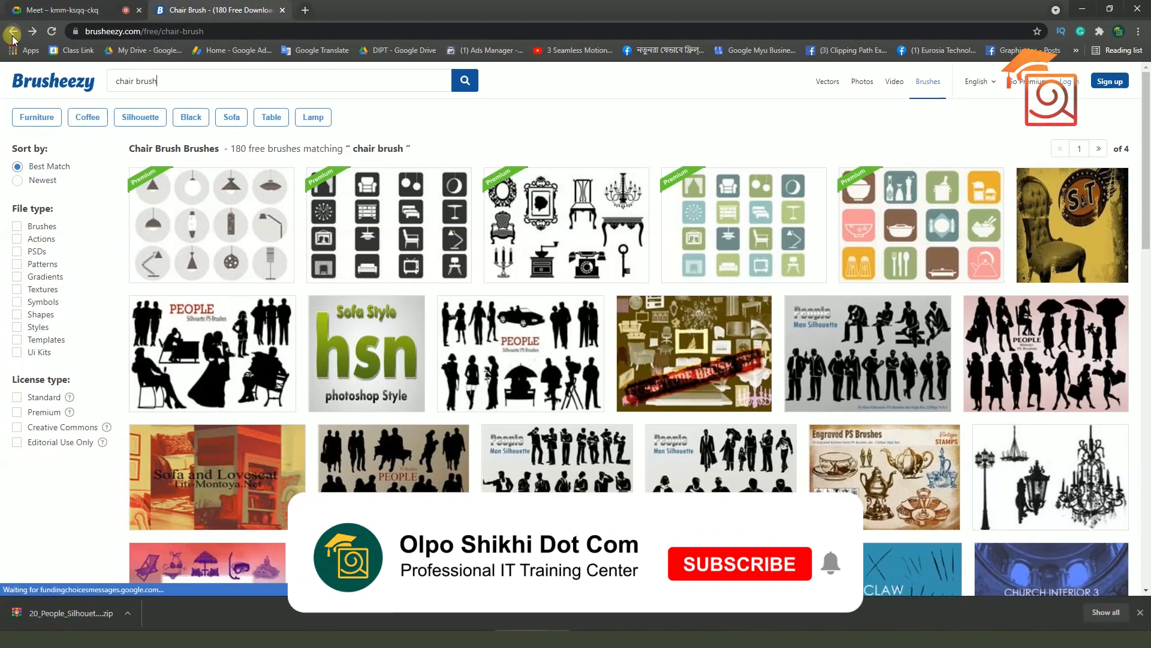
Open the 20 People Silhouette PS Brushes Vol.1 page and look over its preview and related brush packs
{"action": "left_click", "coordinate": [497, 366]}
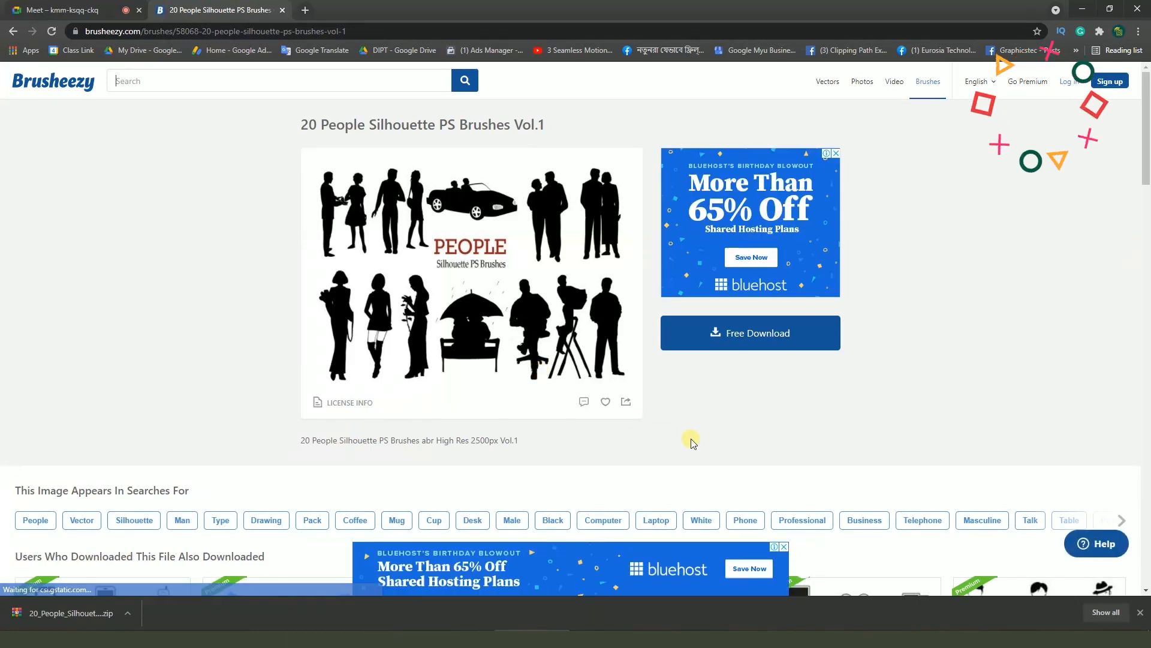
{"action": "scroll", "coordinate": [691, 439], "scroll_direction": "down", "scroll_amount": 4}
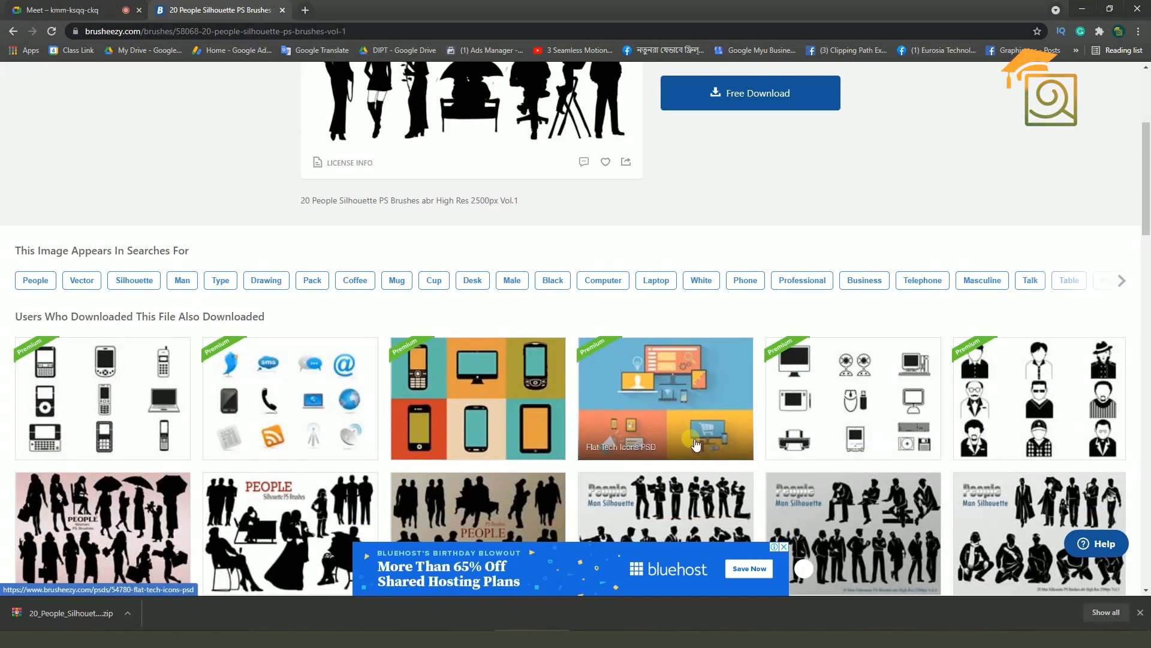
{"action": "scroll", "coordinate": [696, 444], "scroll_direction": "up", "scroll_amount": 2}
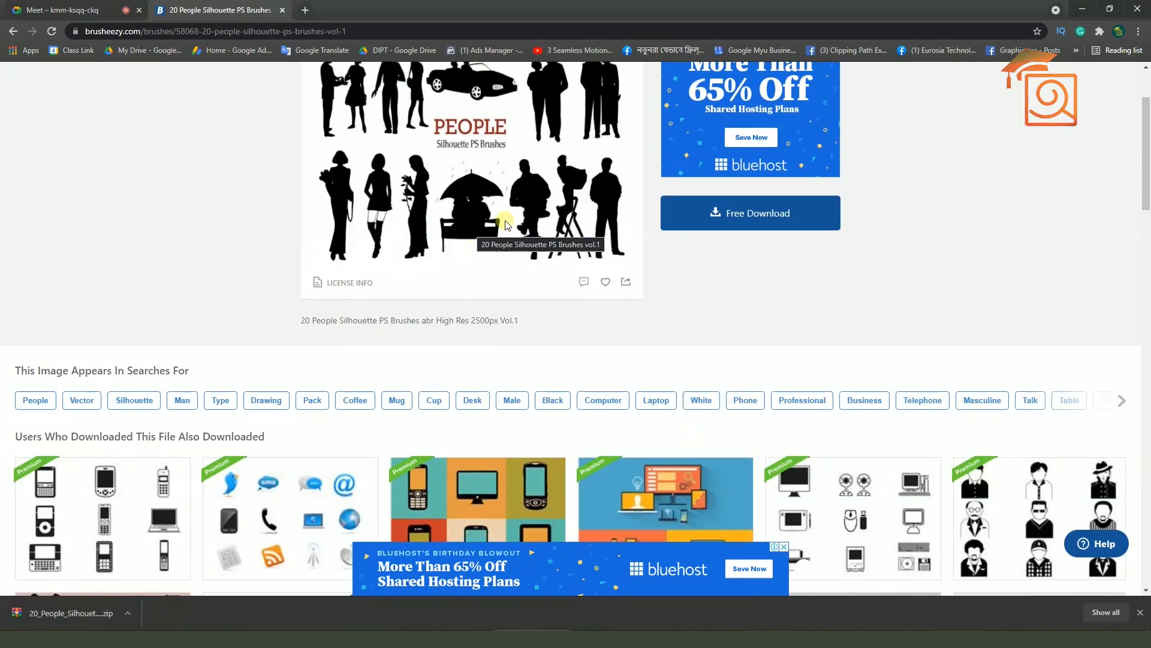
{"action": "scroll", "coordinate": [756, 306], "scroll_direction": "down", "scroll_amount": 8}
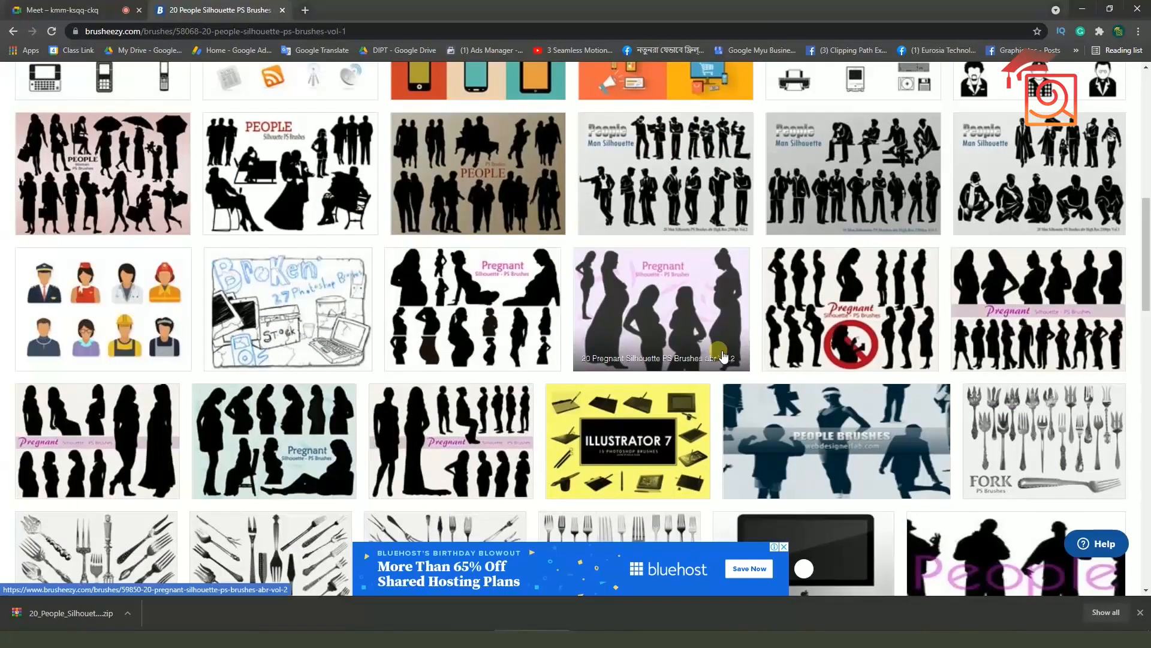
{"action": "scroll", "coordinate": [723, 354], "scroll_direction": "down", "scroll_amount": 3}
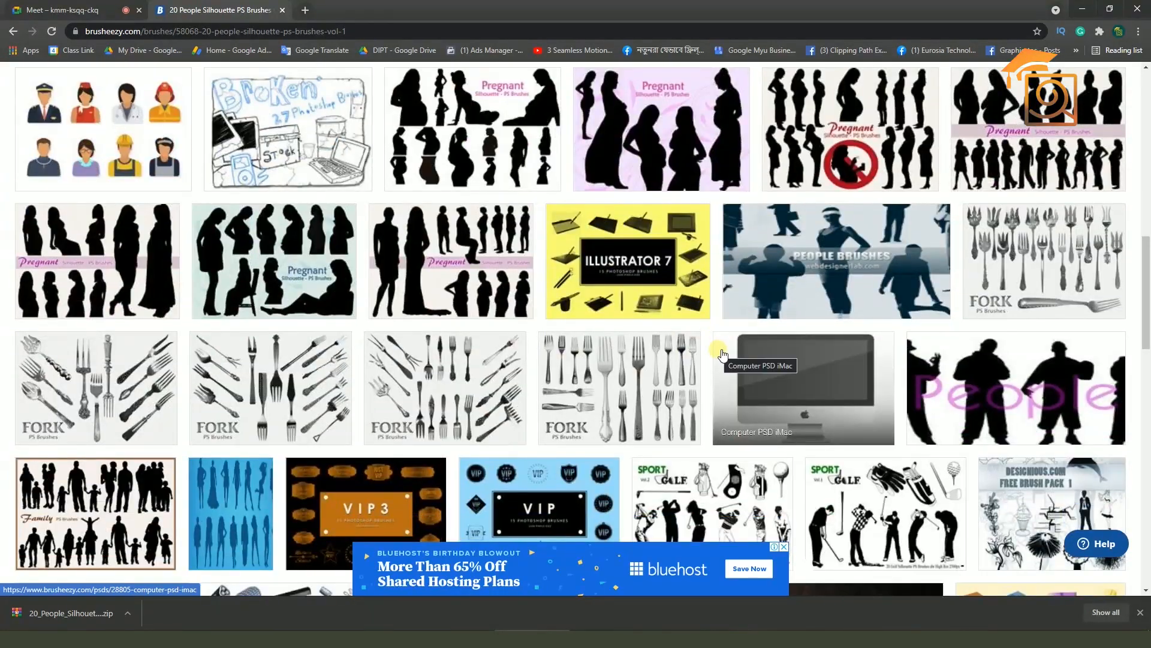
{"action": "scroll", "coordinate": [723, 354], "scroll_direction": "up", "scroll_amount": 11}
Download the free 20 People Silhouette PS Brushes Vol.1 pack, dismissing the account sign-up pop-up
{"action": "left_click", "coordinate": [748, 346]}
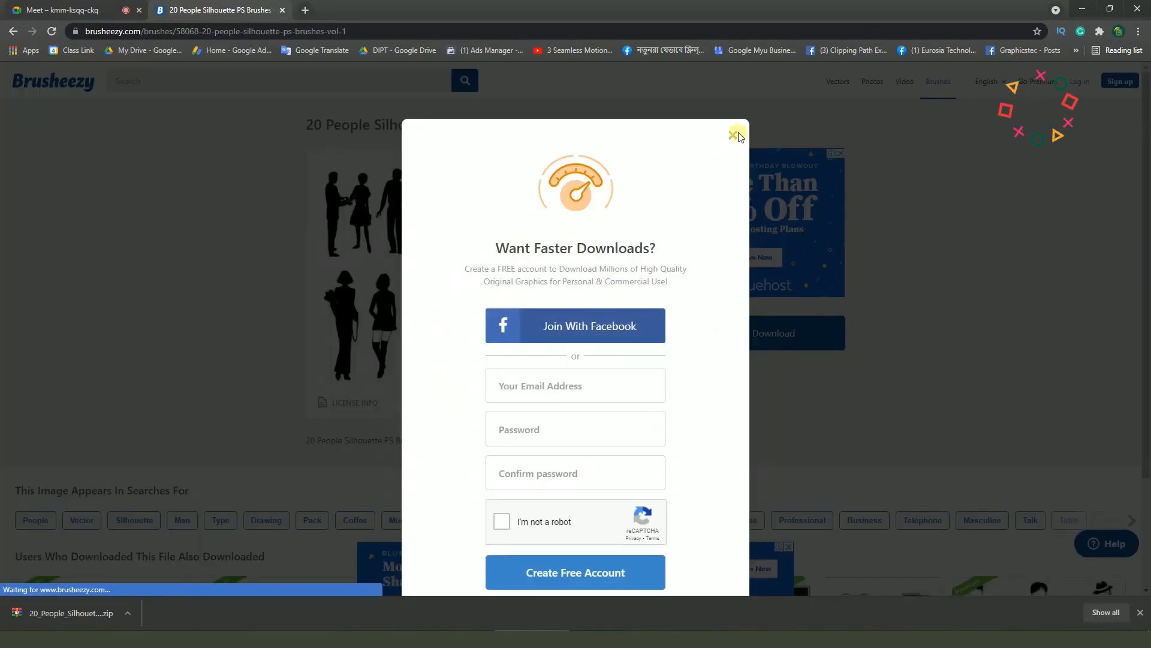
{"action": "left_click", "coordinate": [734, 137]}
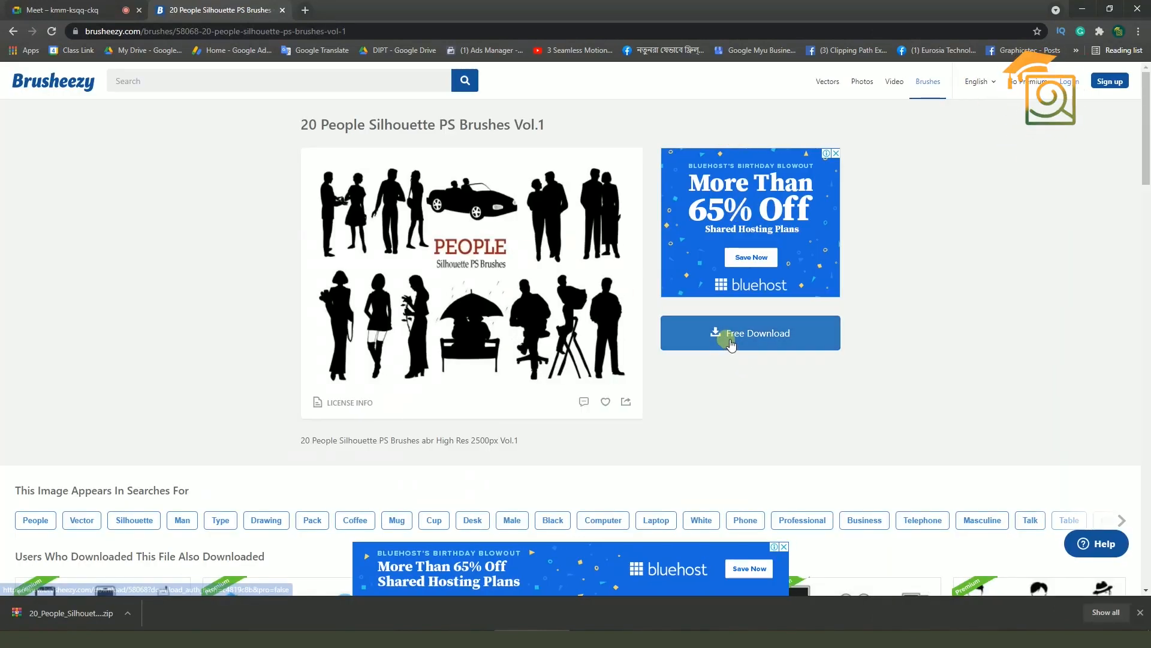
{"action": "left_click", "coordinate": [743, 351]}
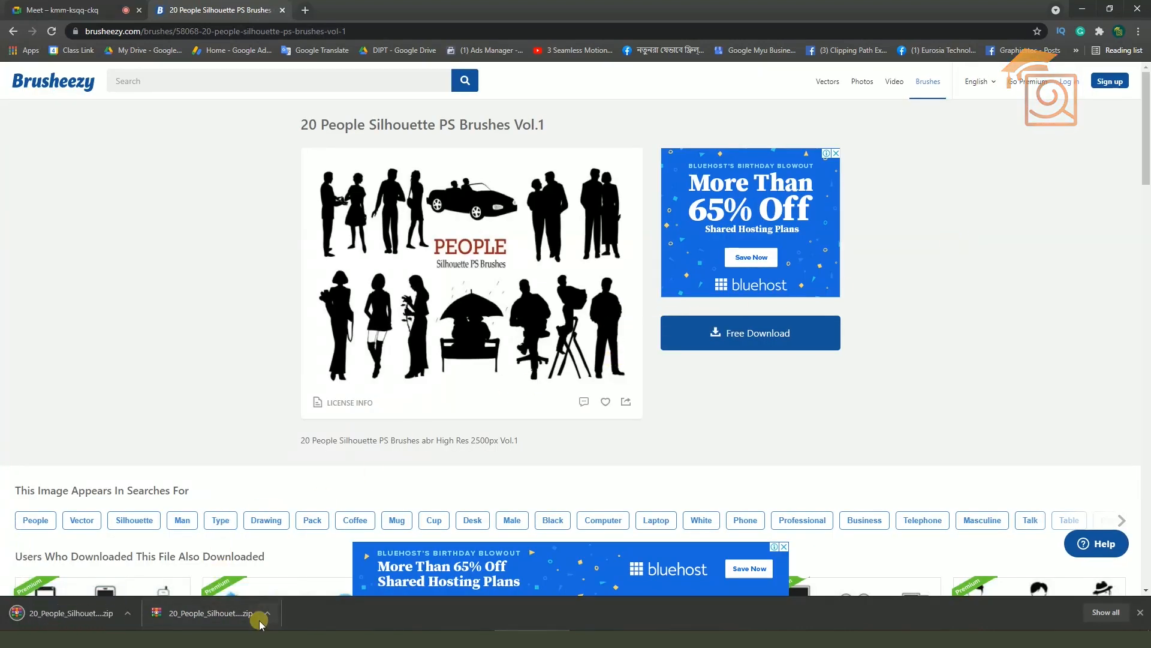
Copy the People Silhouette Vol.1 and Vol.2 zip archives from the Downloads folder to an empty area of the desktop
{"action": "left_click", "coordinate": [263, 614]}
{"action": "left_click", "coordinate": [287, 570]}
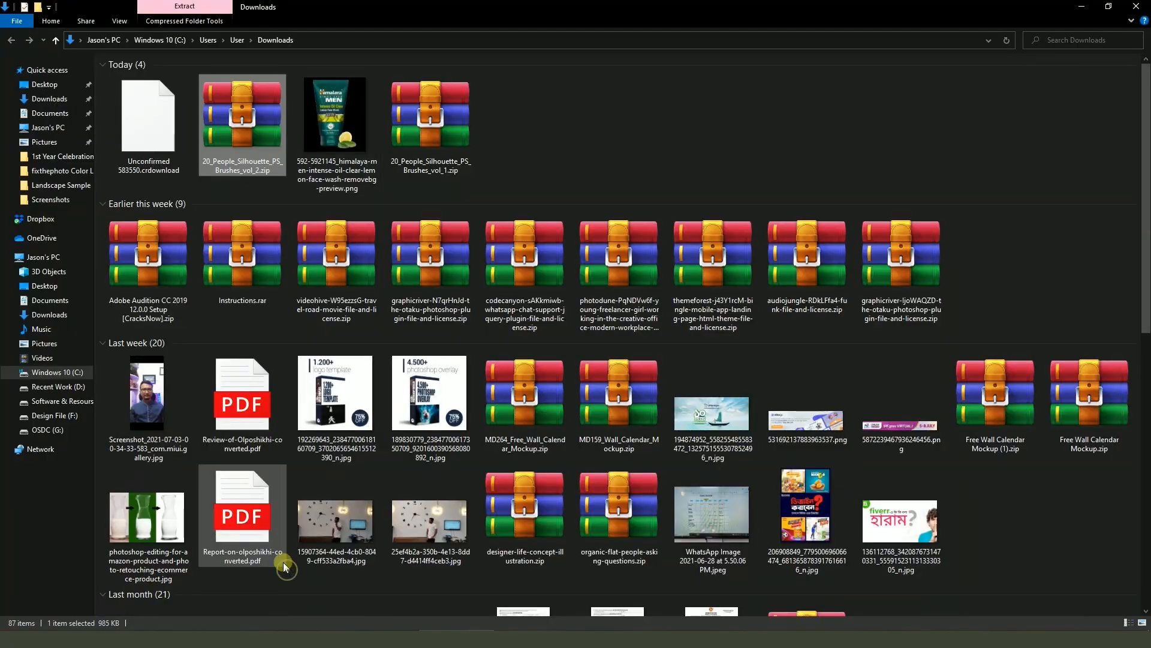
{"action": "left_click", "coordinate": [48, 99]}
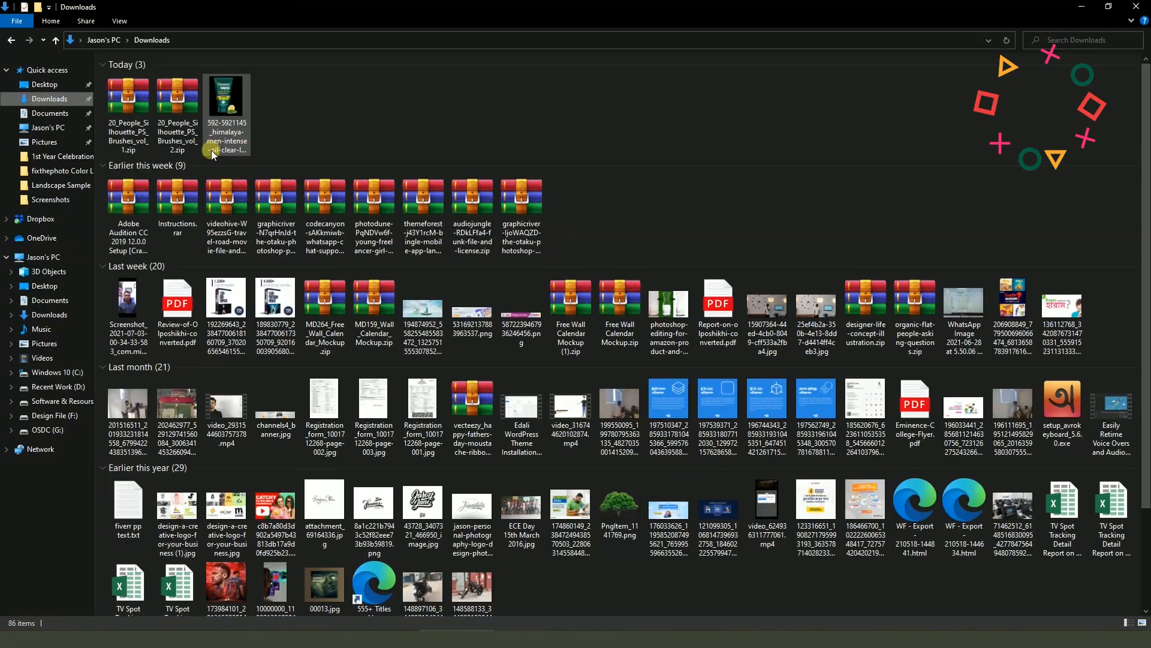
{"action": "left_click", "coordinate": [130, 102], "text": "ctrl"}
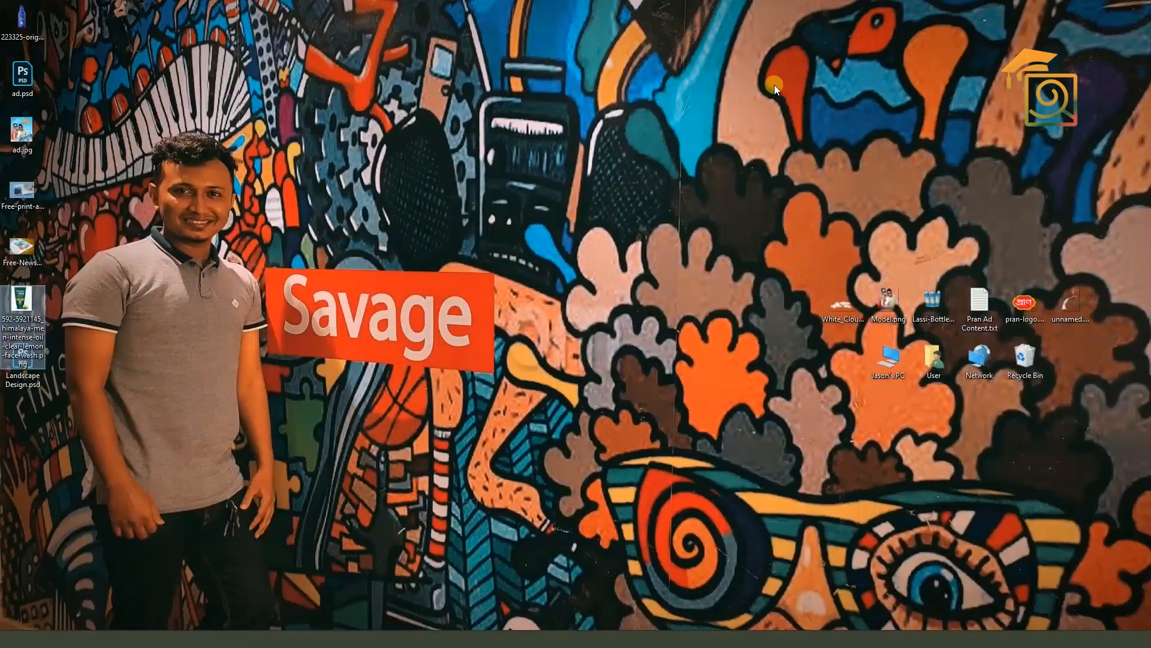
{"action": "key", "text": "ctrl+v"}
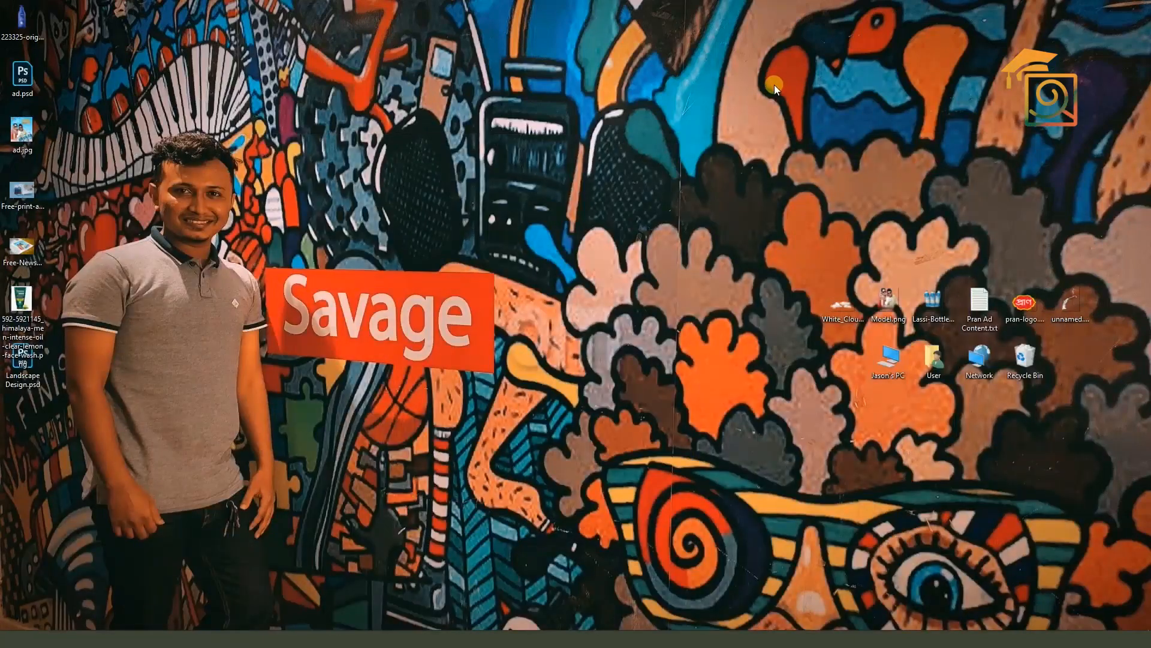
{"action": "left_click_drag", "start_coordinate": [23, 413], "coordinate": [612, 75]}
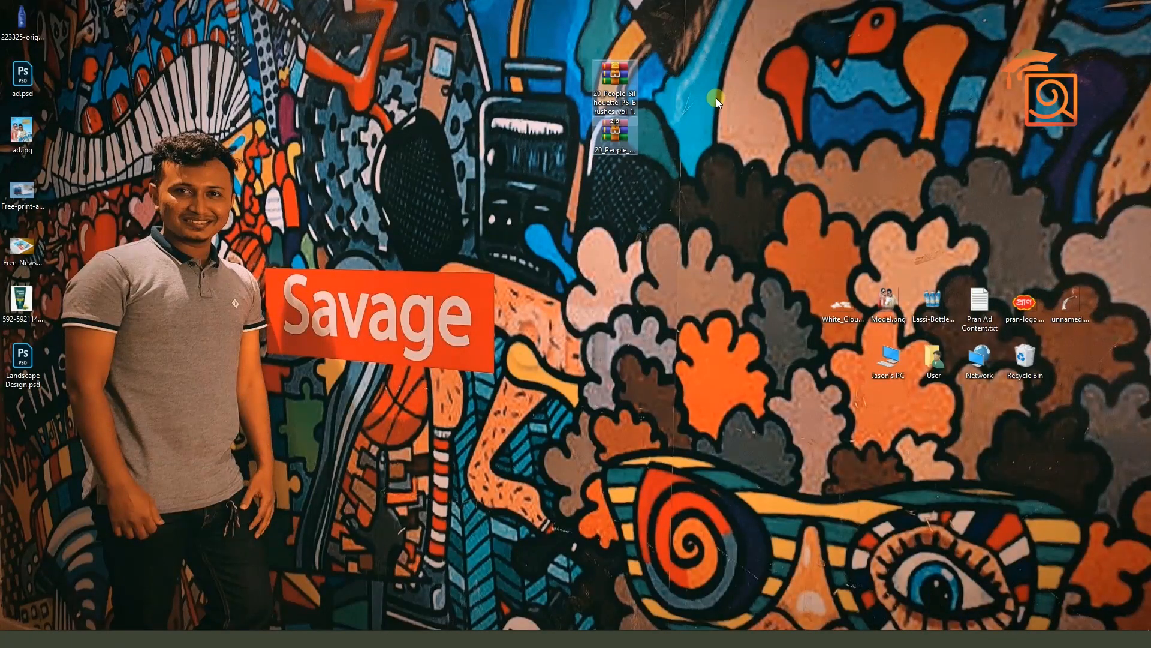
Extract the two People Silhouette zip archives onto the desktop and place the vol.2 folder beside the vol.1 folder
{"action": "right_click", "coordinate": [595, 62]}
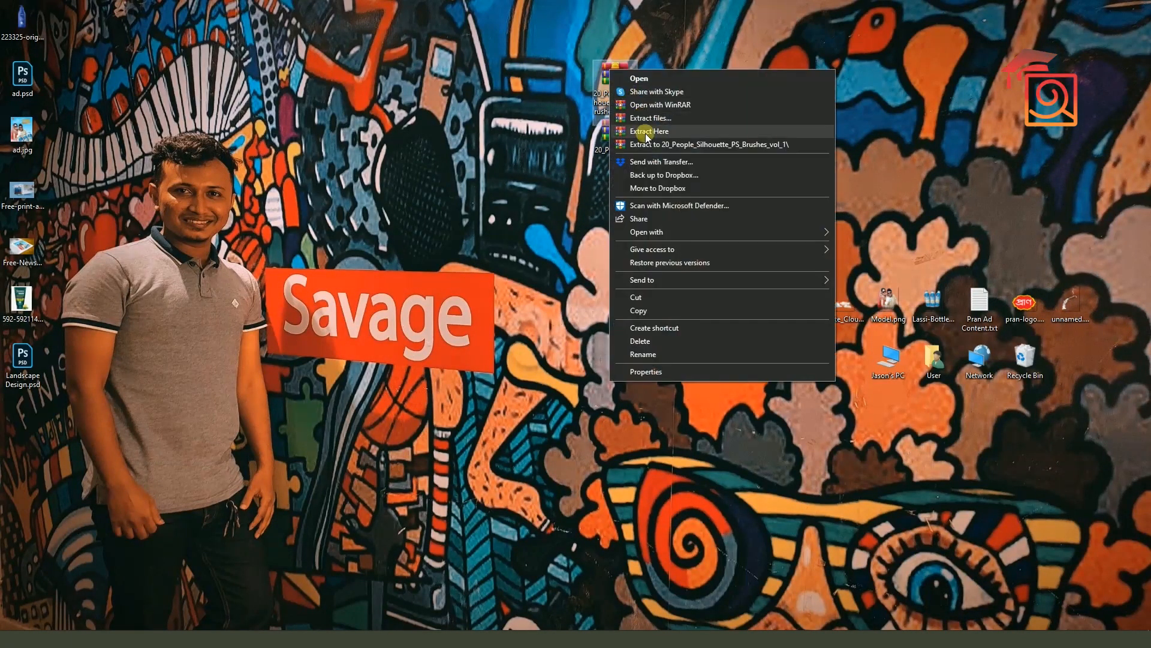
{"action": "left_click", "coordinate": [644, 131]}
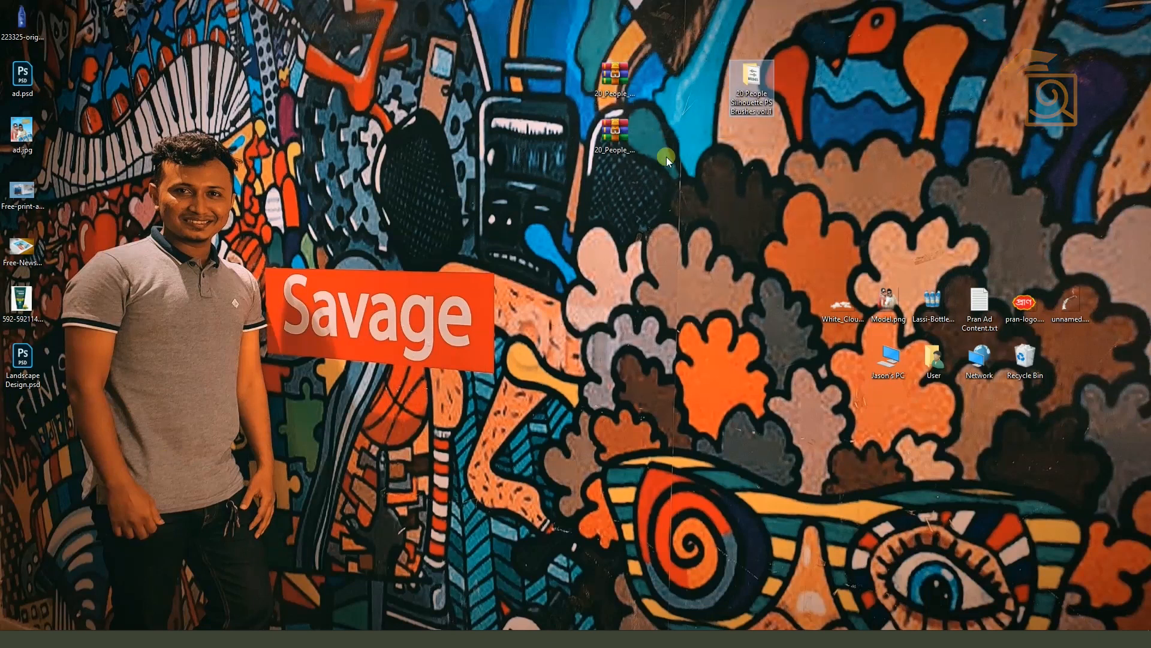
{"action": "right_click", "coordinate": [612, 138]}
{"action": "left_click", "coordinate": [642, 197]}
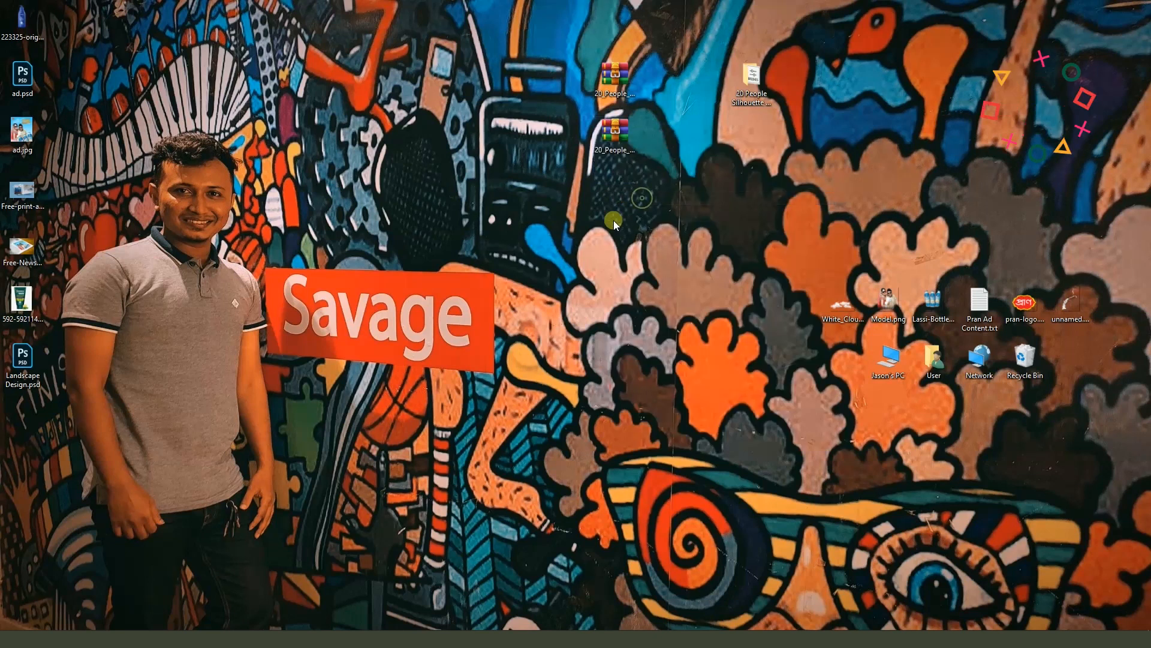
{"action": "mouse_move", "coordinate": [23, 414]}
{"action": "left_mouse_down"}
{"action": "mouse_move", "coordinate": [104, 369]}
{"action": "mouse_move", "coordinate": [402, 305]}
{"action": "mouse_move", "coordinate": [796, 84]}
{"action": "left_mouse_up"}
{"action": "double_click", "coordinate": [796, 84]}
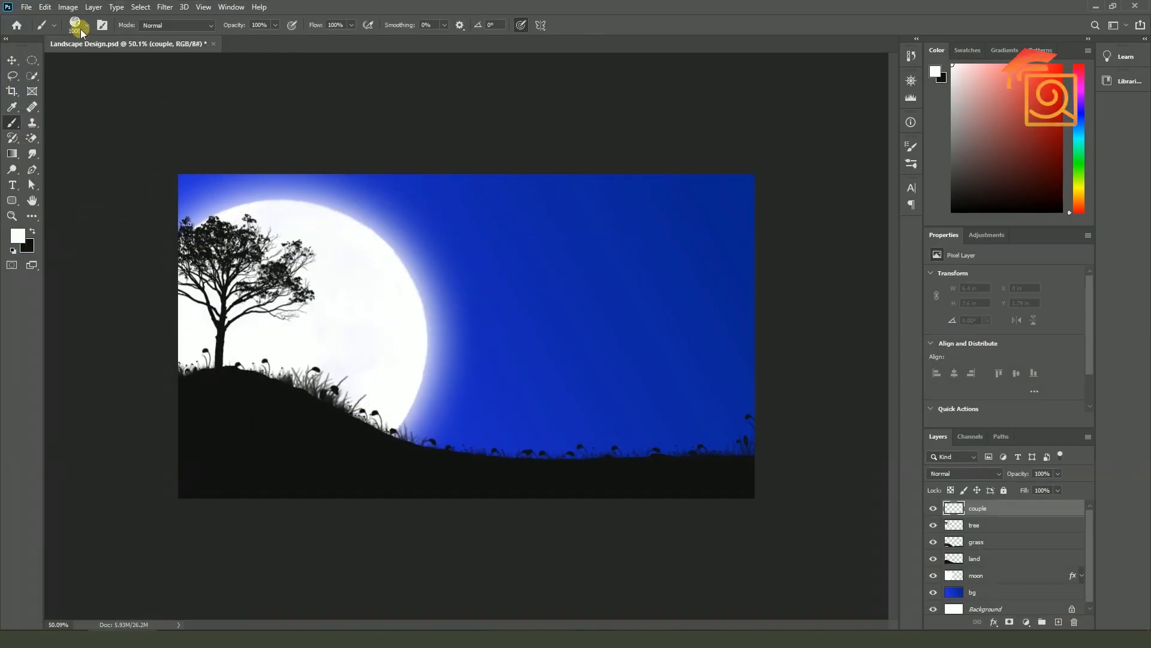
Import the 20 People Brushes.abr file from the 20 People Silhouette PS Brushes vol.2 desktop folder into the brush presets
{"action": "left_click", "coordinate": [53, 25]}
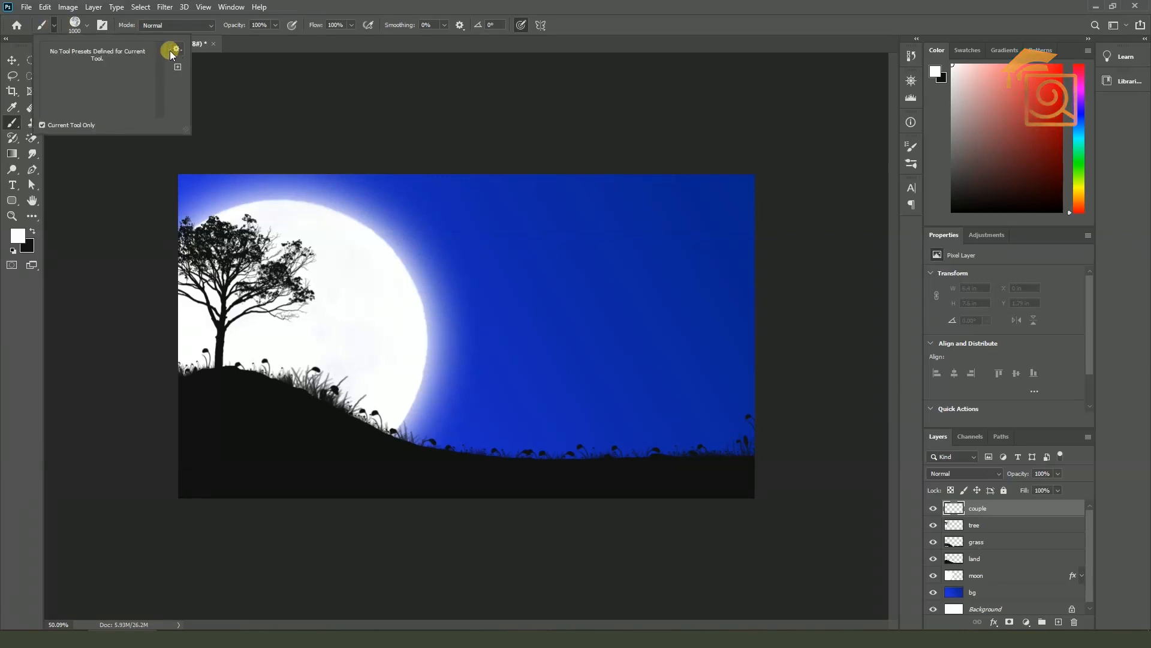
{"action": "left_click", "coordinate": [87, 25]}
{"action": "left_click", "coordinate": [378, 50]}
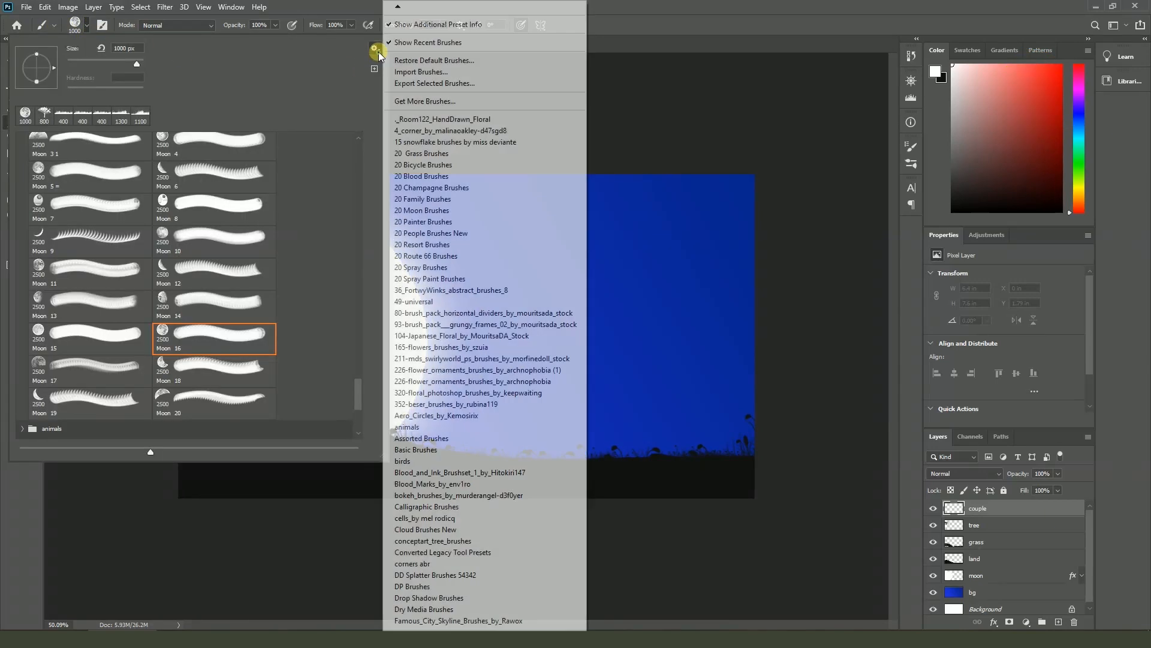
{"action": "left_click", "coordinate": [416, 72]}
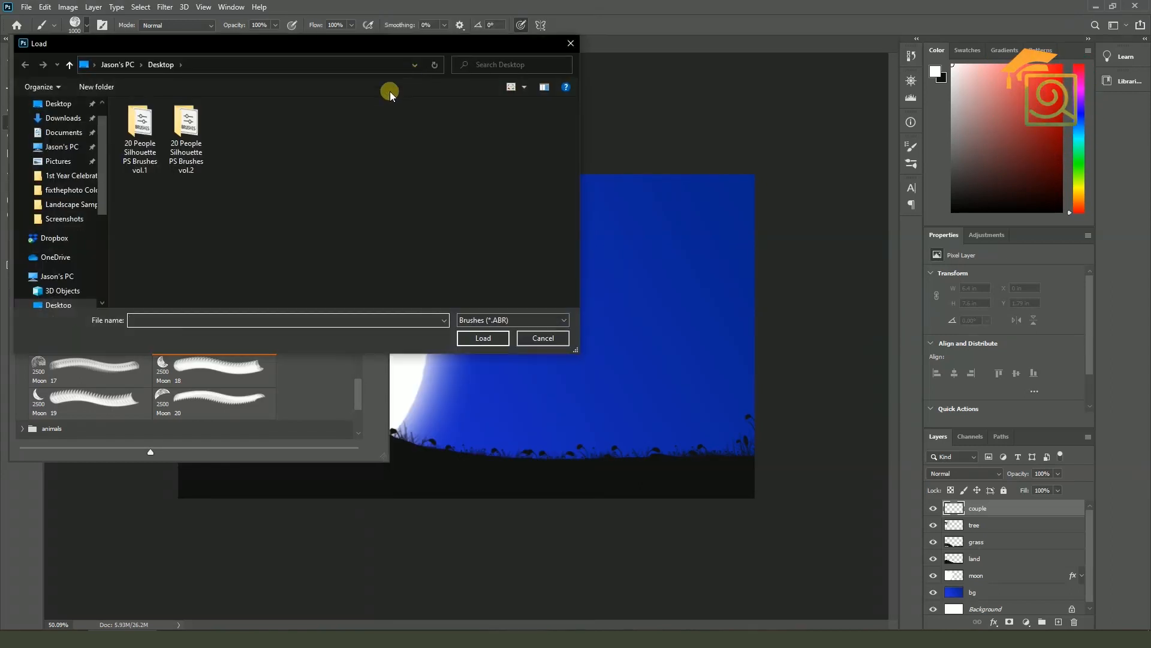
{"action": "double_click", "coordinate": [198, 139]}
{"action": "left_click", "coordinate": [167, 121]}
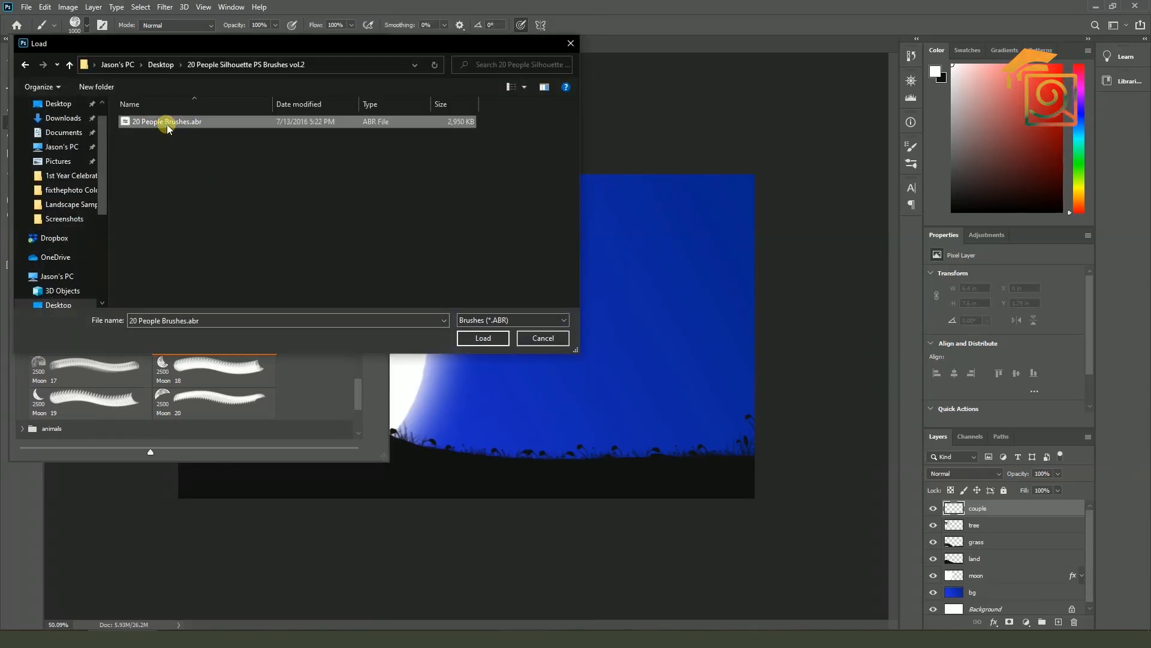
{"action": "left_click", "coordinate": [487, 340]}
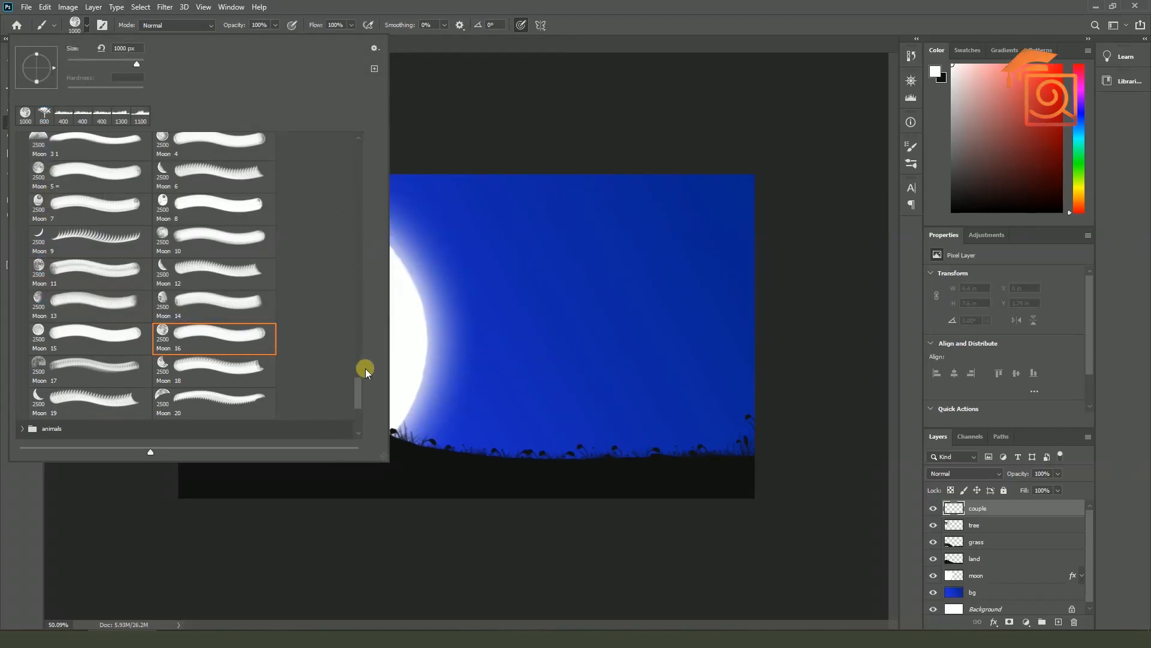
Expand the 20 People Brushes 2 group and choose its People 4 couple brush
{"action": "left_click", "coordinate": [24, 431]}
{"action": "scroll", "coordinate": [108, 406], "scroll_direction": "down", "scroll_amount": 4}
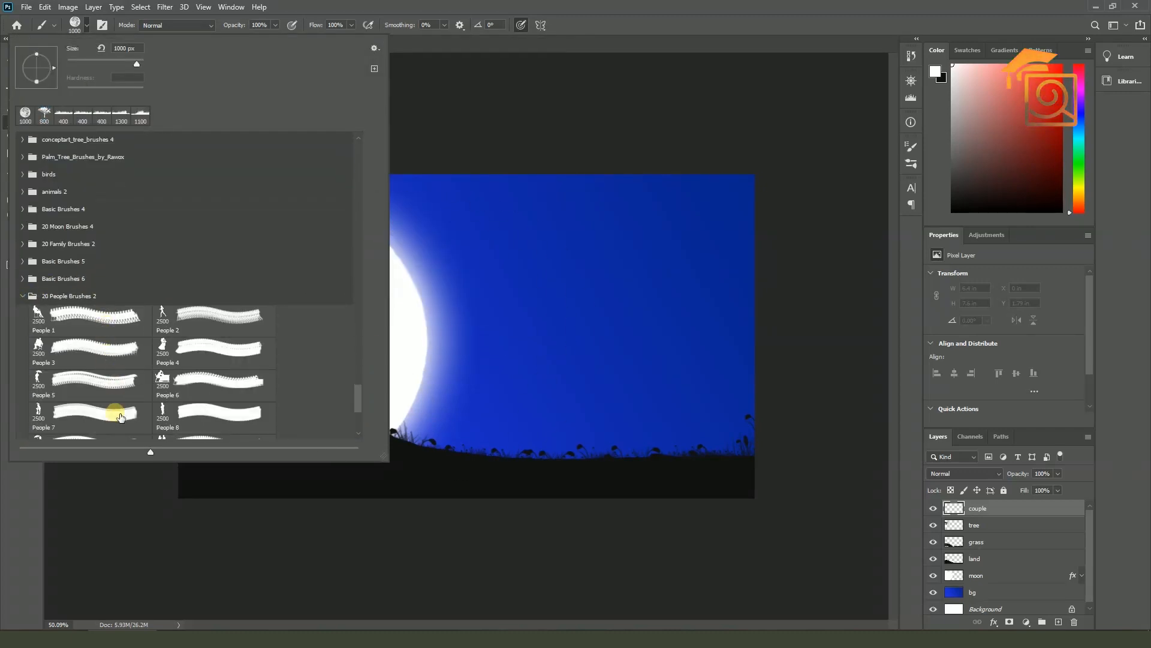
{"action": "scroll", "coordinate": [126, 414], "scroll_direction": "down", "scroll_amount": 1}
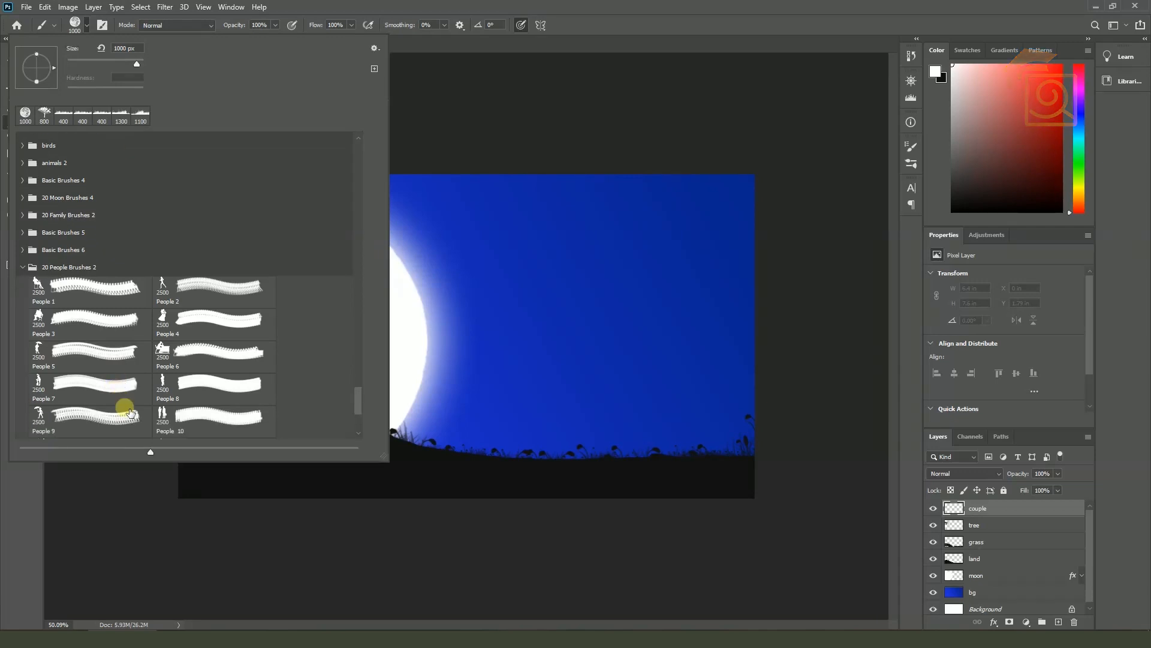
{"action": "scroll", "coordinate": [168, 340], "scroll_direction": "down", "scroll_amount": 1}
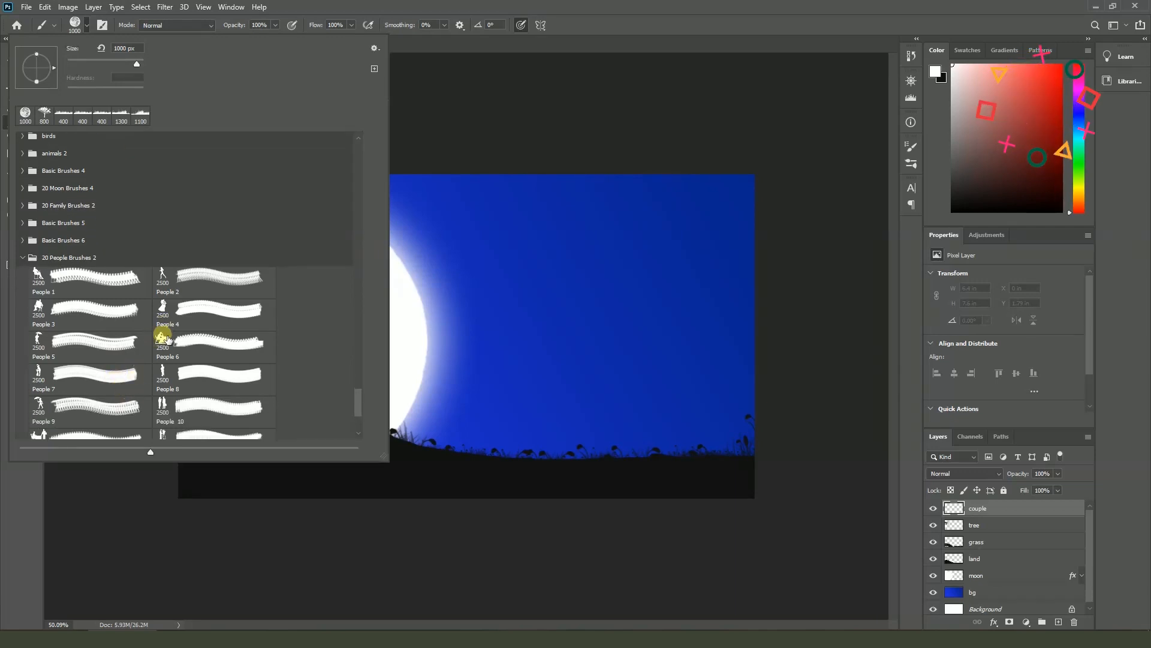
{"action": "scroll", "coordinate": [168, 339], "scroll_direction": "down", "scroll_amount": 1}
{"action": "double_click", "coordinate": [167, 338]}
Reduce the couple brush to 400 px and swap the foreground and background colours so that it paints in black
{"action": "key", "text": "bracketleft"}
{"action": "key", "text": "bracketleft"}
{"action": "key", "text": "bracketleft"}
{"action": "key", "text": "bracketleft"}
{"action": "key", "text": "bracketleft"}
{"action": "key", "text": "bracketleft"}
{"action": "key", "text": "bracketleft"}
{"action": "key", "text": "bracketleft"}
{"action": "key", "text": "bracketleft"}
{"action": "key", "text": "bracketleft"}
{"action": "key", "text": "bracketleft"}
{"action": "key", "text": "bracketleft"}
{"action": "key", "text": "bracketleft"}
{"action": "key", "text": "bracketleft"}
{"action": "key", "text": "bracketleft"}
{"action": "key", "text": "bracketleft"}
{"action": "key", "text": "bracketleft"}
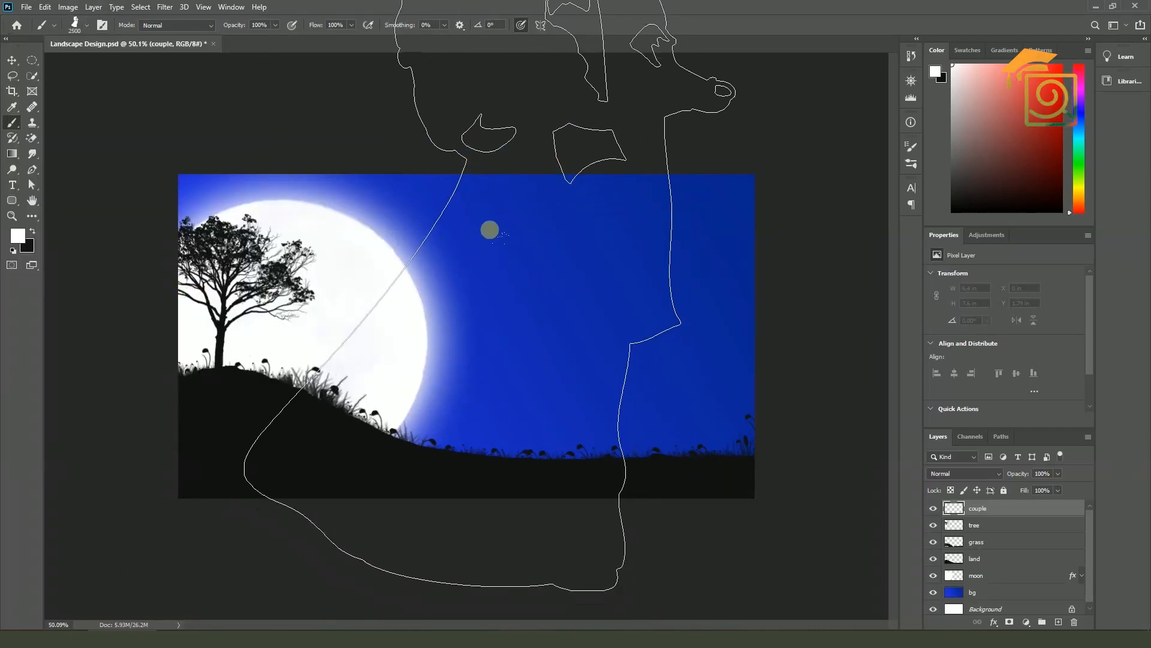
{"action": "key", "text": "bracketleft"}
{"action": "key", "text": "bracketleft"}
{"action": "key", "text": "bracketleft"}
{"action": "key", "text": "bracketleft"}
{"action": "key", "text": "bracketleft"}
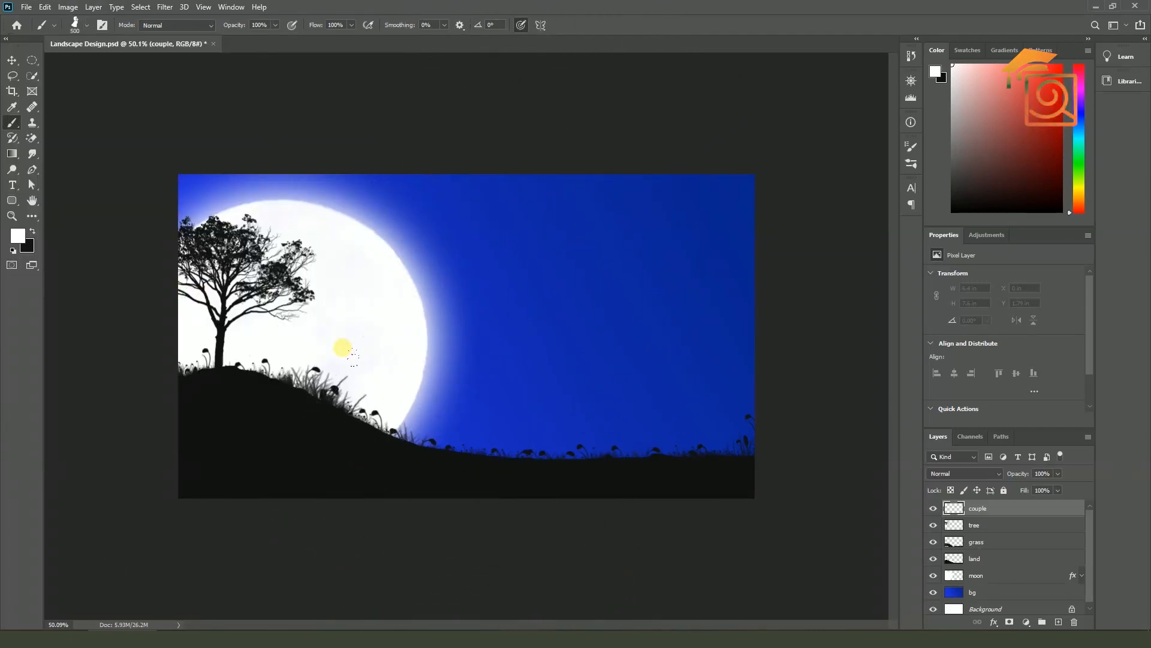
{"action": "left_click", "coordinate": [32, 238]}
{"action": "key", "text": "bracketright"}
{"action": "key", "text": "bracketright"}
{"action": "key", "text": "bracketright"}
{"action": "key", "text": "bracketleft"}
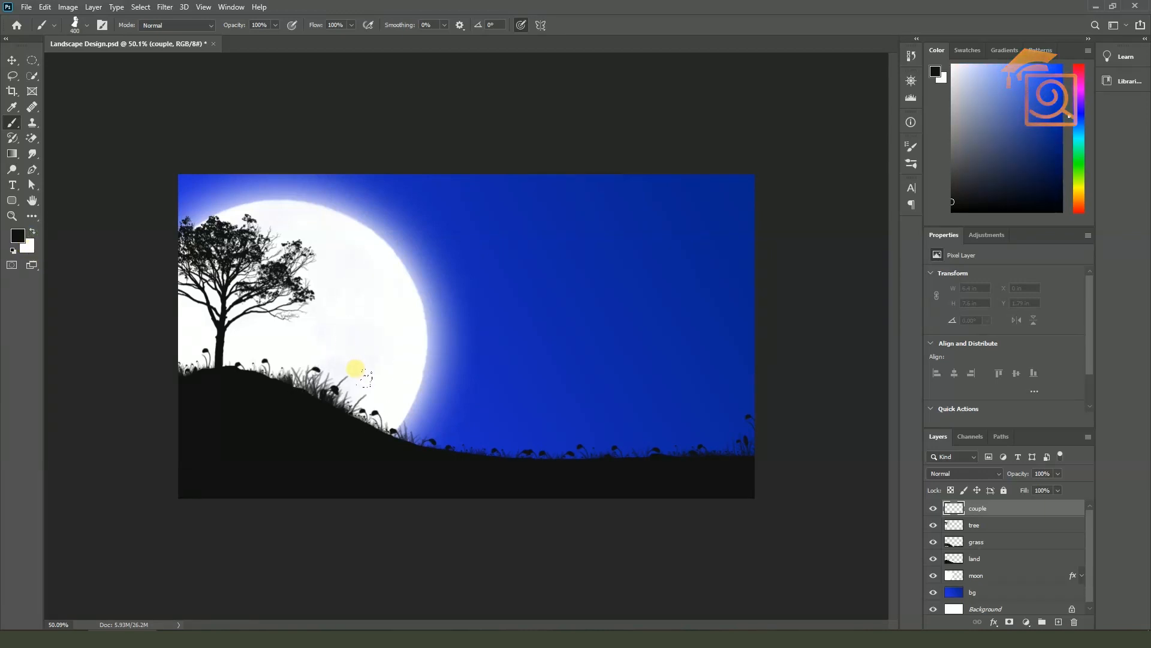
Try stamping the couple silhouette at 400 px on the hill slope in front of the moon and undo it
{"action": "left_click", "coordinate": [358, 370]}
{"action": "scroll", "coordinate": [595, 353], "scroll_direction": "down", "scroll_amount": 2}
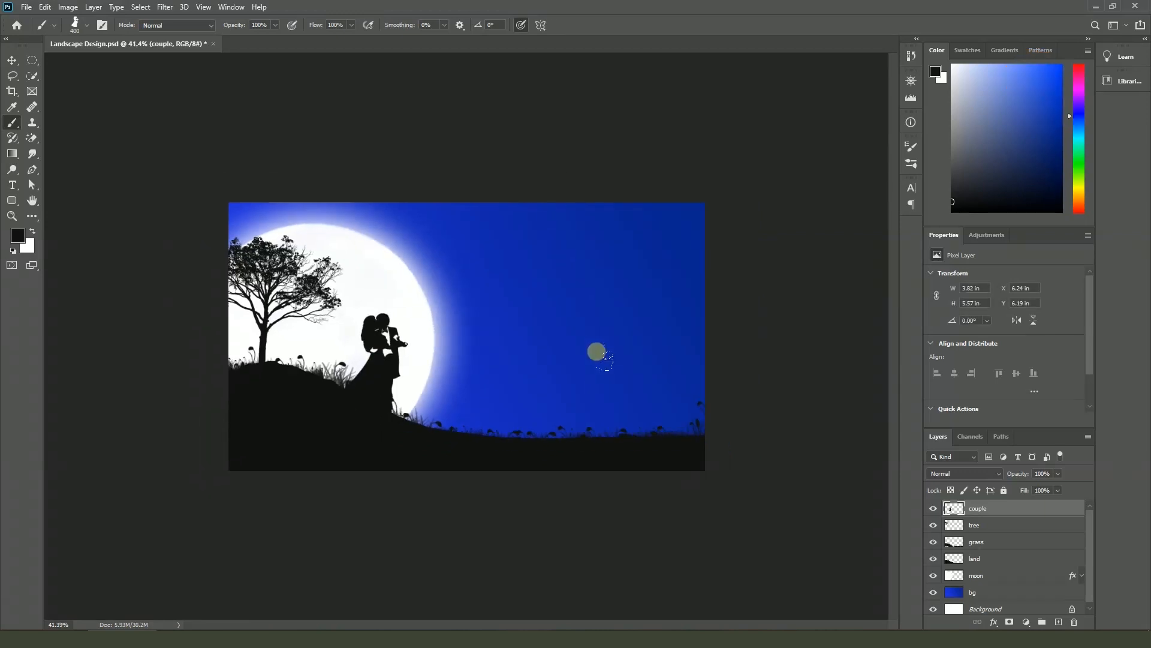
{"action": "key", "text": "ctrl+z"}
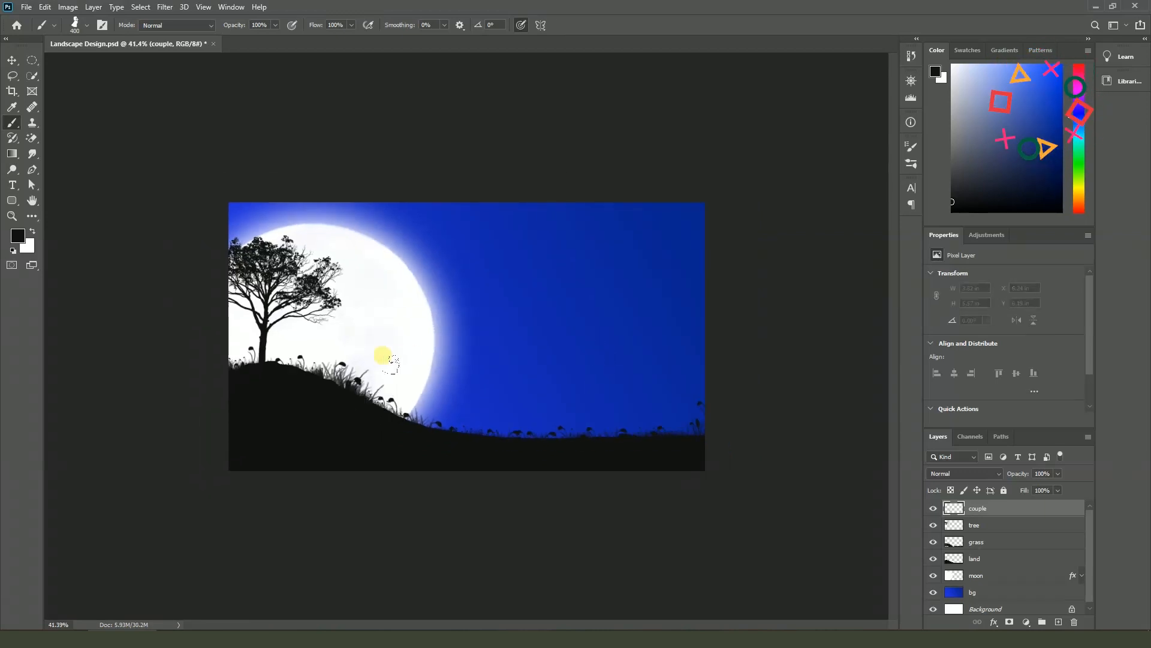
Stamp the black couple silhouette at 300 px on the hill slope in front of the moon, on the couple layer
{"action": "scroll", "coordinate": [384, 355], "scroll_direction": "up", "scroll_amount": 2}
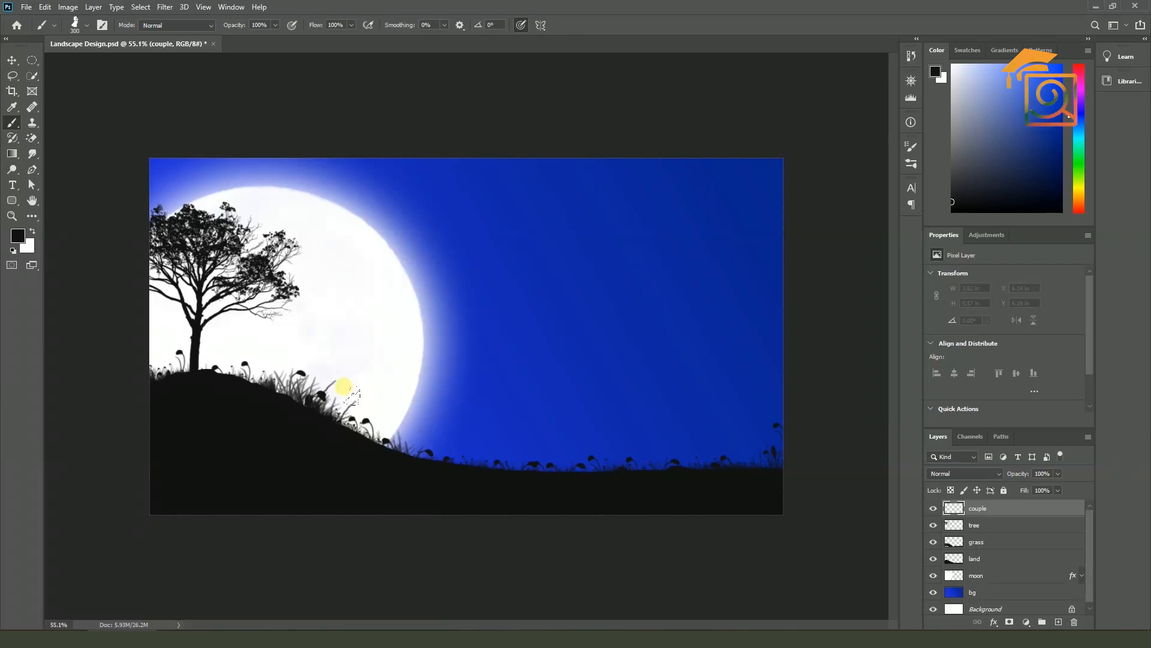
{"action": "left_click", "coordinate": [344, 387]}
{"action": "scroll", "coordinate": [635, 309], "scroll_direction": "down", "scroll_amount": 2}
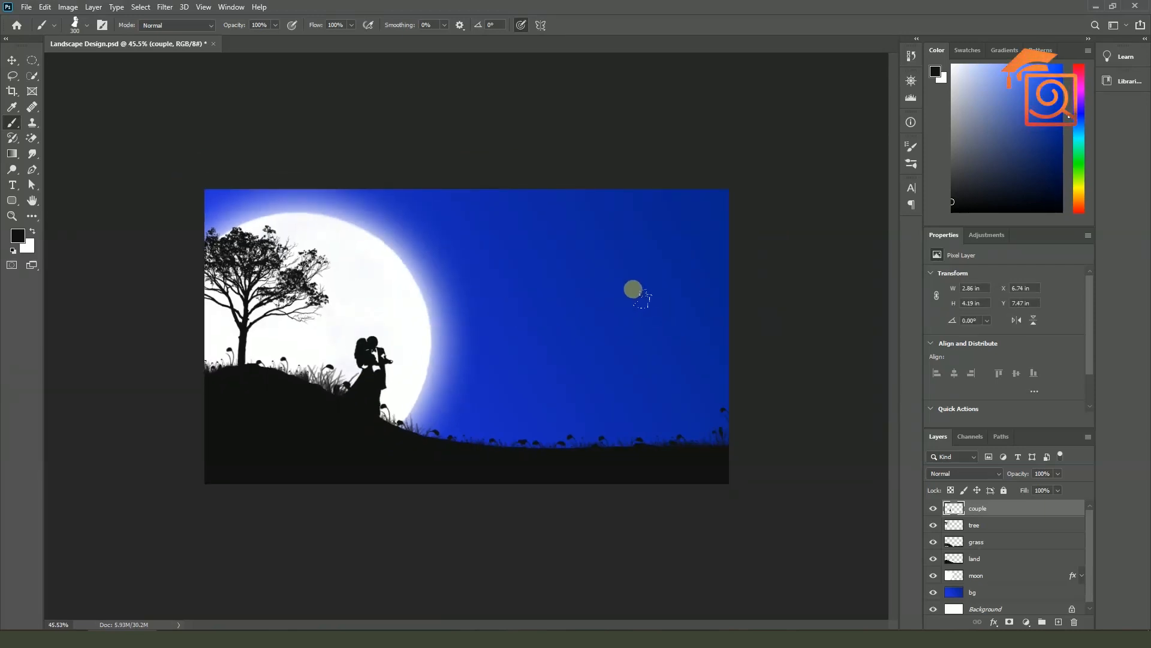
{"action": "left_click", "coordinate": [12, 60]}
{"action": "scroll", "coordinate": [466, 324], "scroll_direction": "up", "scroll_amount": 1}
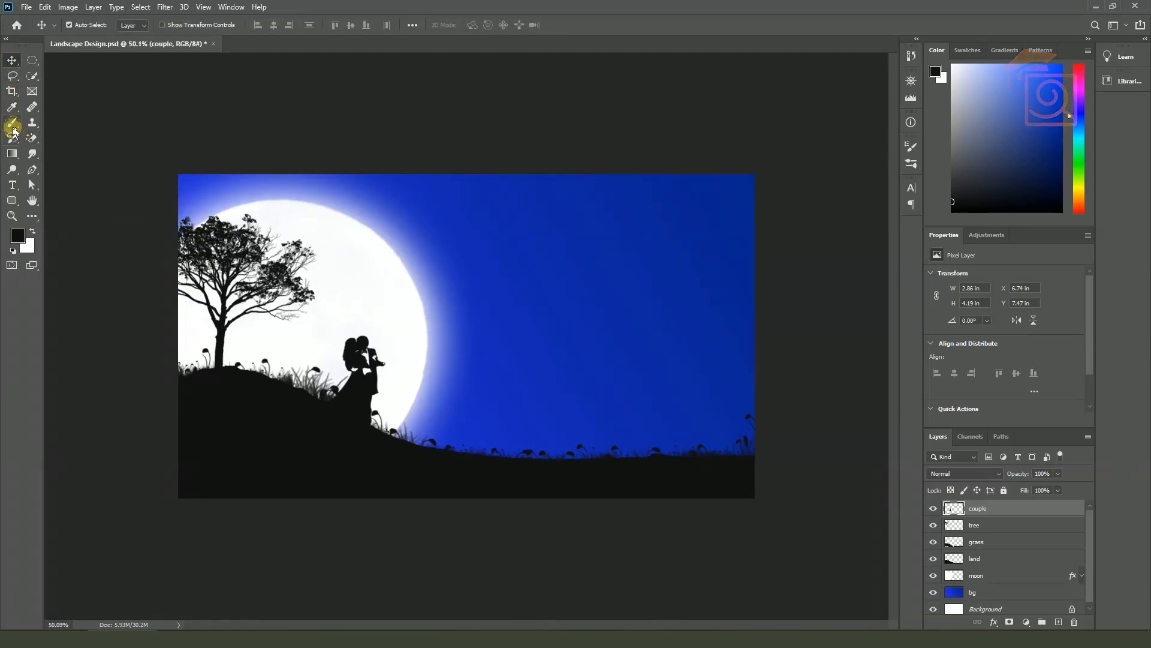
Return to the Brush tool and add a new layer named couple-2 above the couple layer
{"action": "left_click", "coordinate": [13, 127]}
{"action": "left_click", "coordinate": [1058, 622]}
{"action": "double_click", "coordinate": [984, 509]}
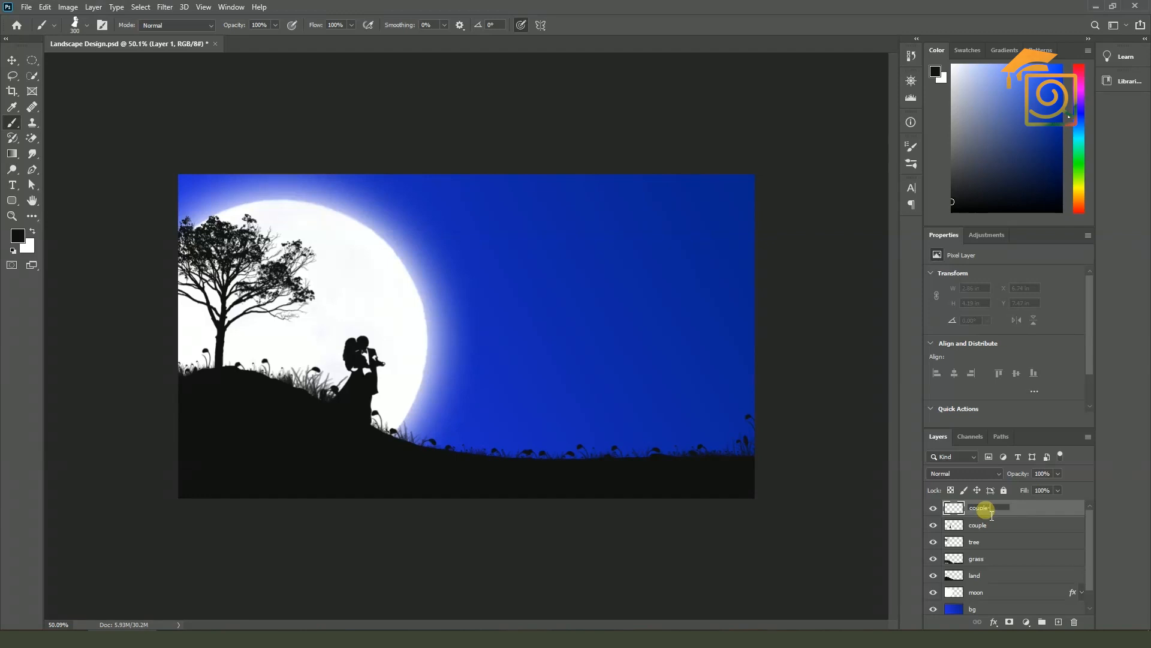
{"action": "type", "text": "couple-2"}
{"action": "key", "text": "Return"}
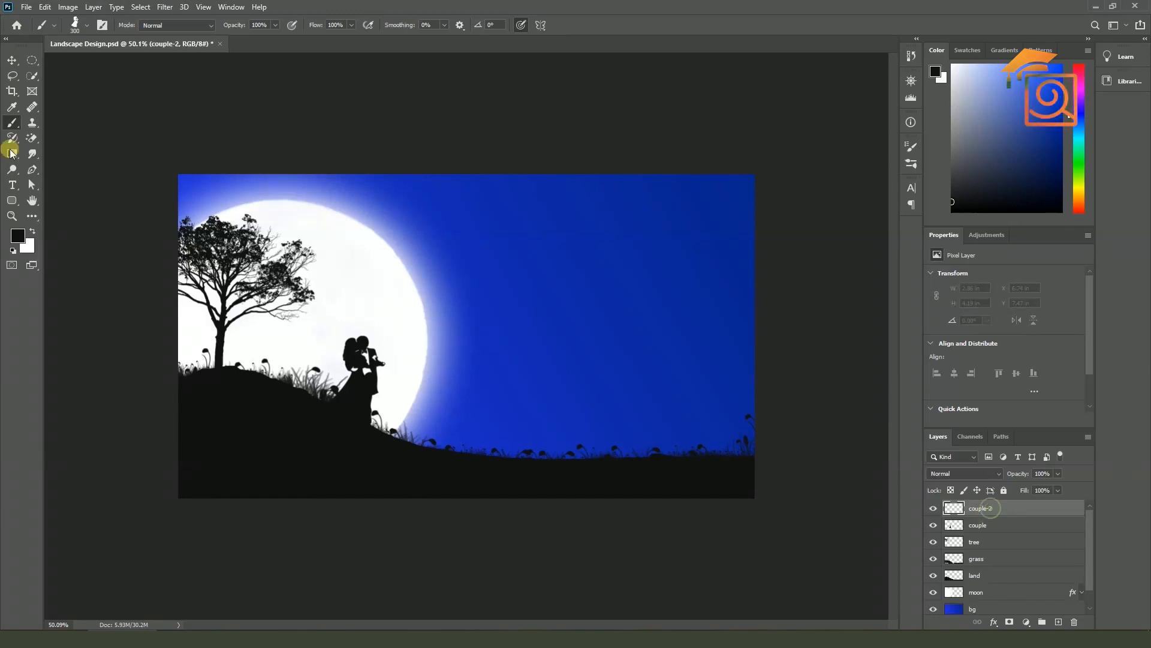
Import the 20 People Brushes.abr file from the 20 People Silhouette PS Brushes vol.1 desktop folder into the brush presets
{"action": "left_click", "coordinate": [87, 25]}
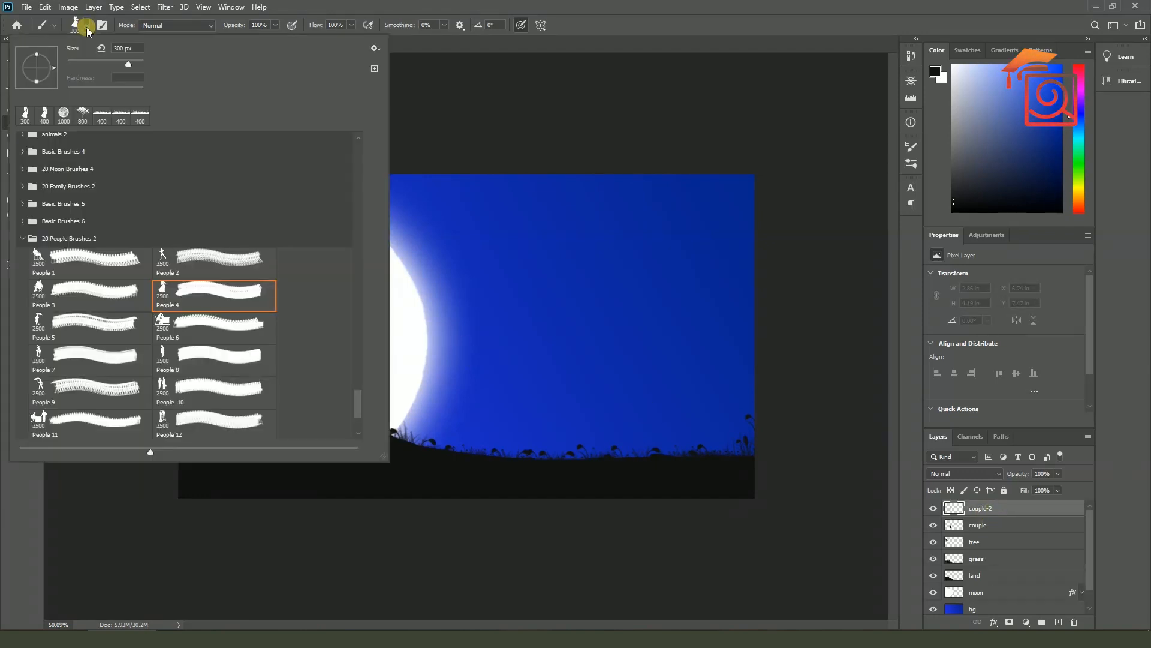
{"action": "left_click", "coordinate": [376, 50]}
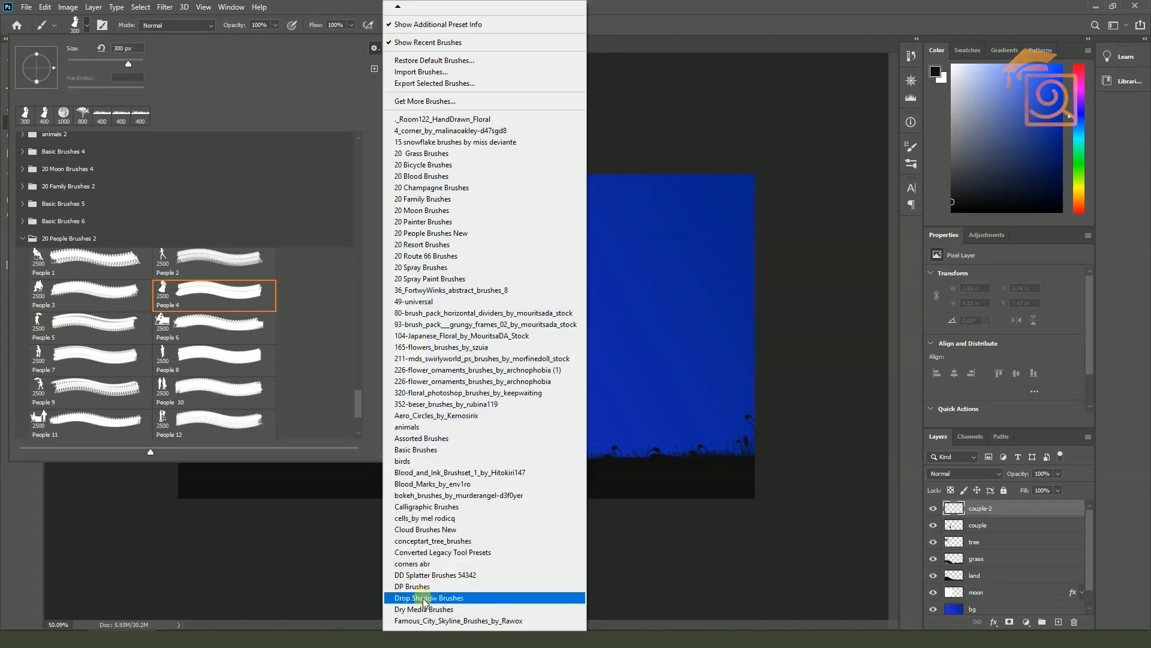
{"action": "left_click", "coordinate": [414, 73]}
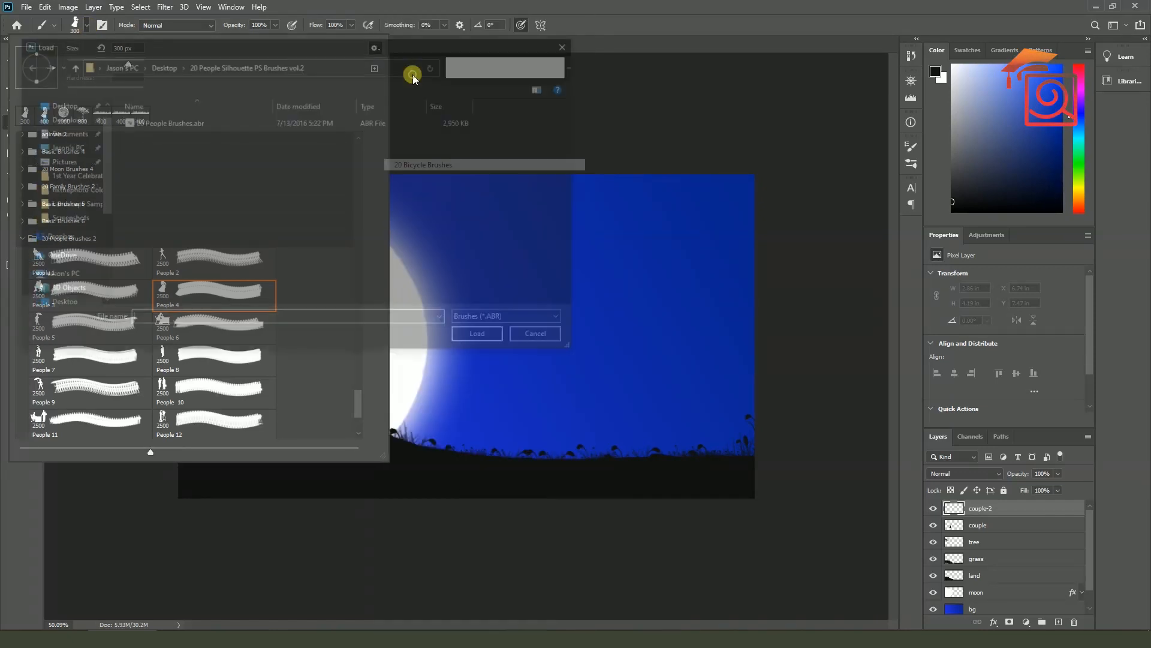
{"action": "left_click", "coordinate": [70, 65]}
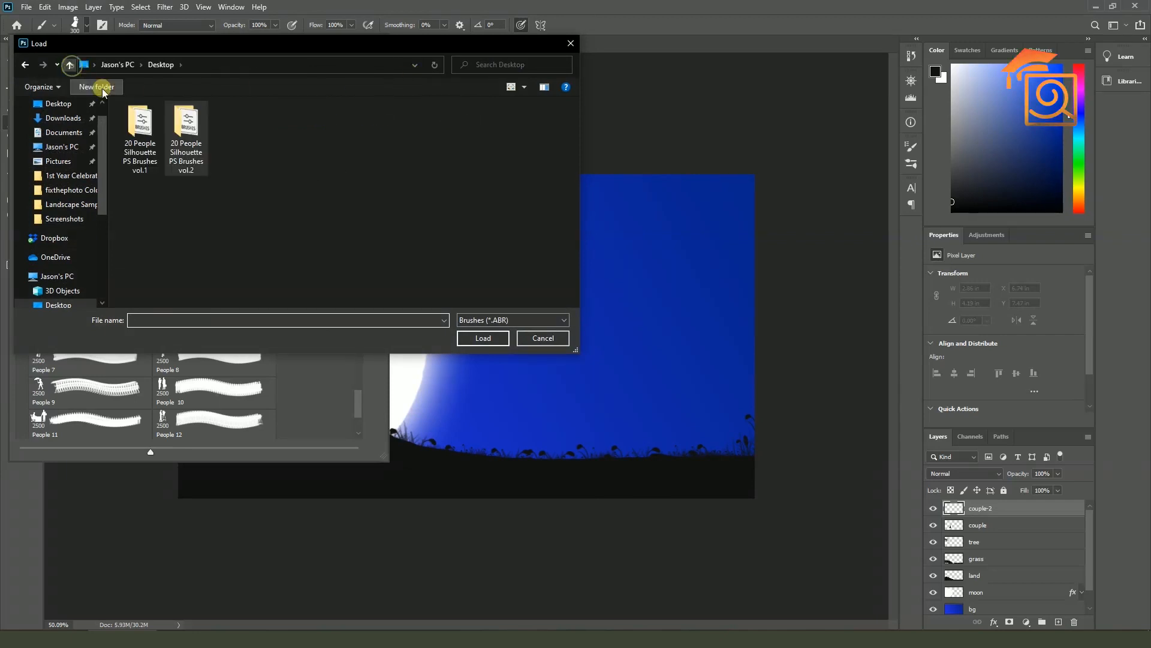
{"action": "double_click", "coordinate": [144, 135]}
{"action": "left_click", "coordinate": [227, 133]}
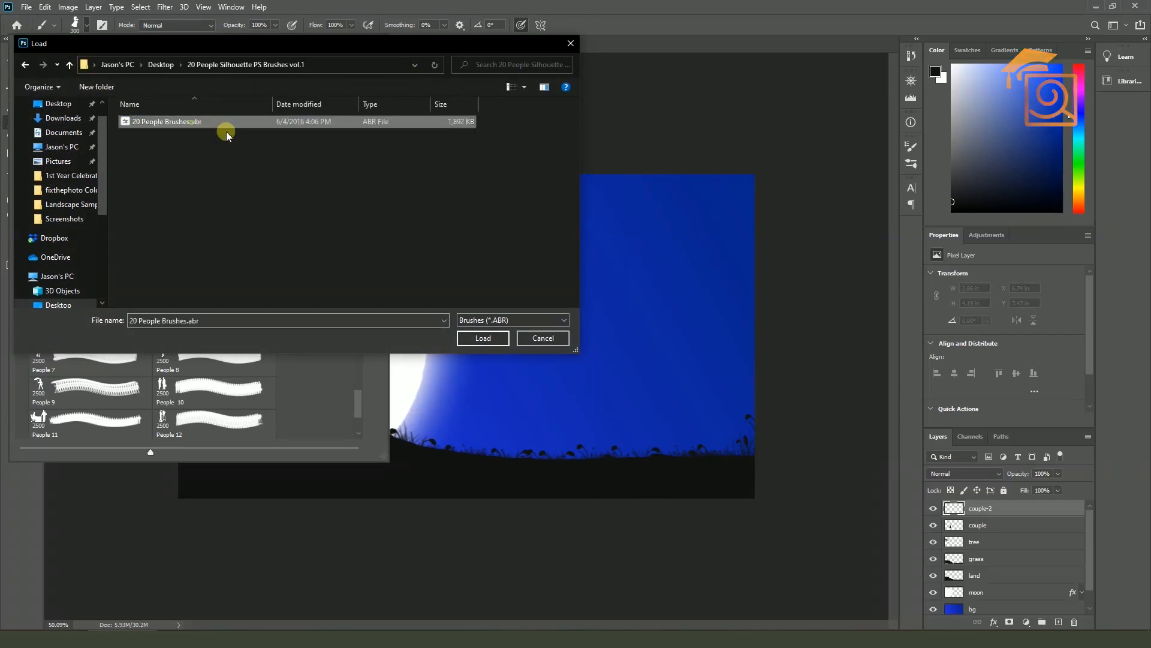
{"action": "left_click", "coordinate": [503, 337]}
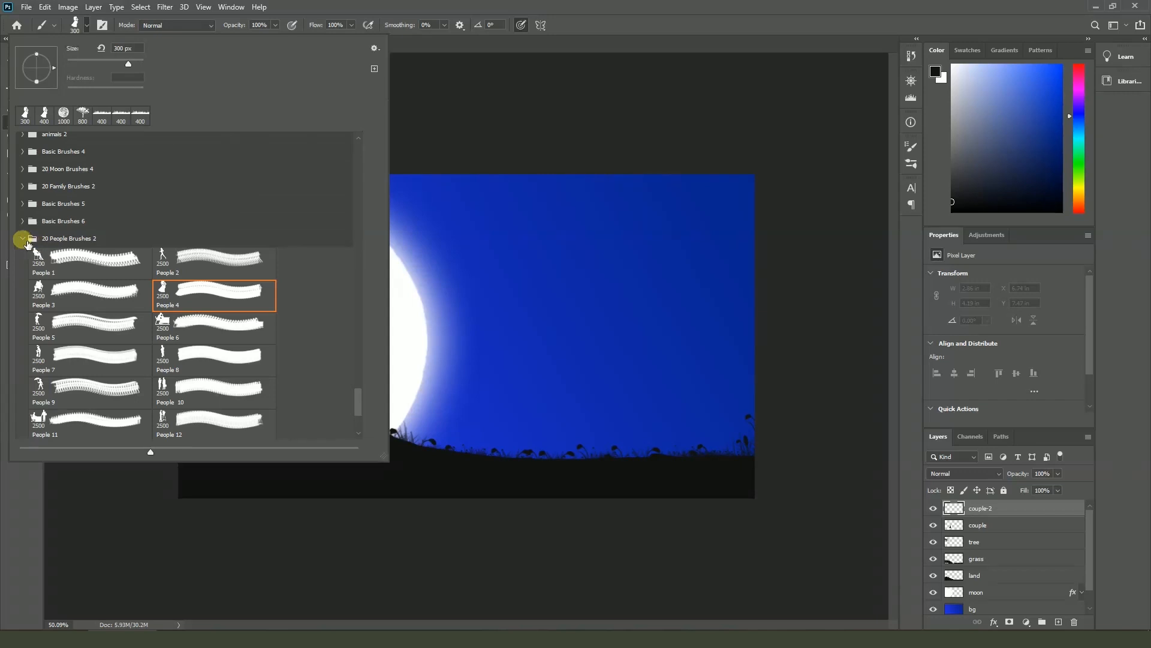
Expand the 20 People Brushes 3 group, try its People 4 umbrella brush and choose the People 2 car brush instead
{"action": "left_click", "coordinate": [27, 240]}
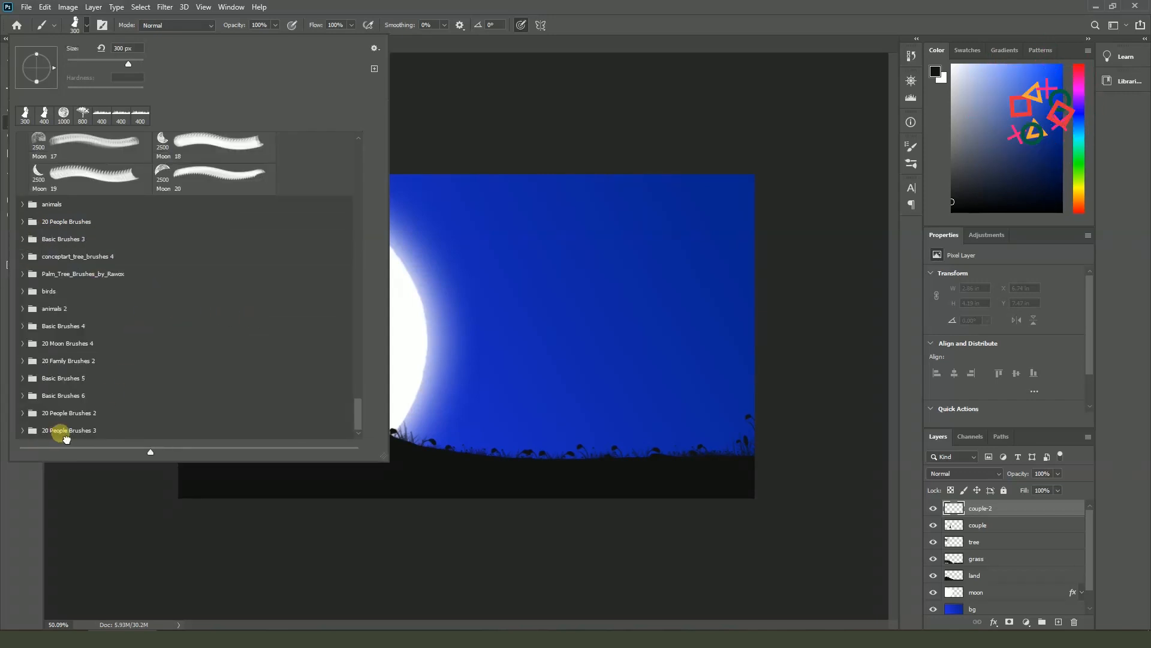
{"action": "left_click", "coordinate": [24, 431]}
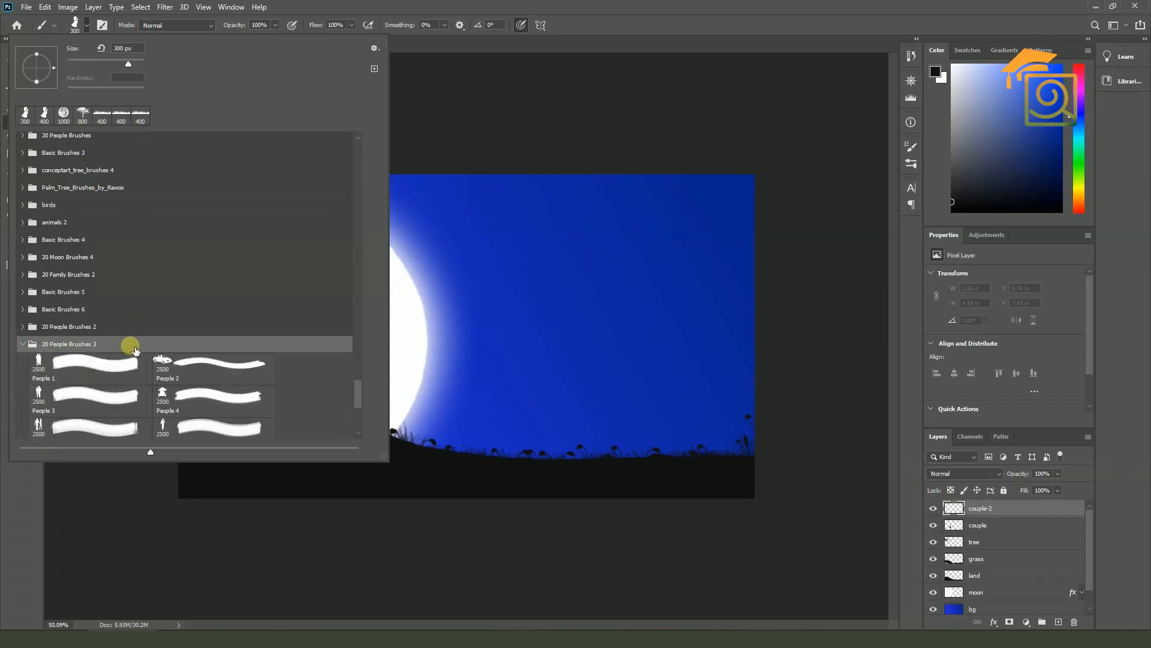
{"action": "scroll", "coordinate": [135, 350], "scroll_direction": "down", "scroll_amount": 2}
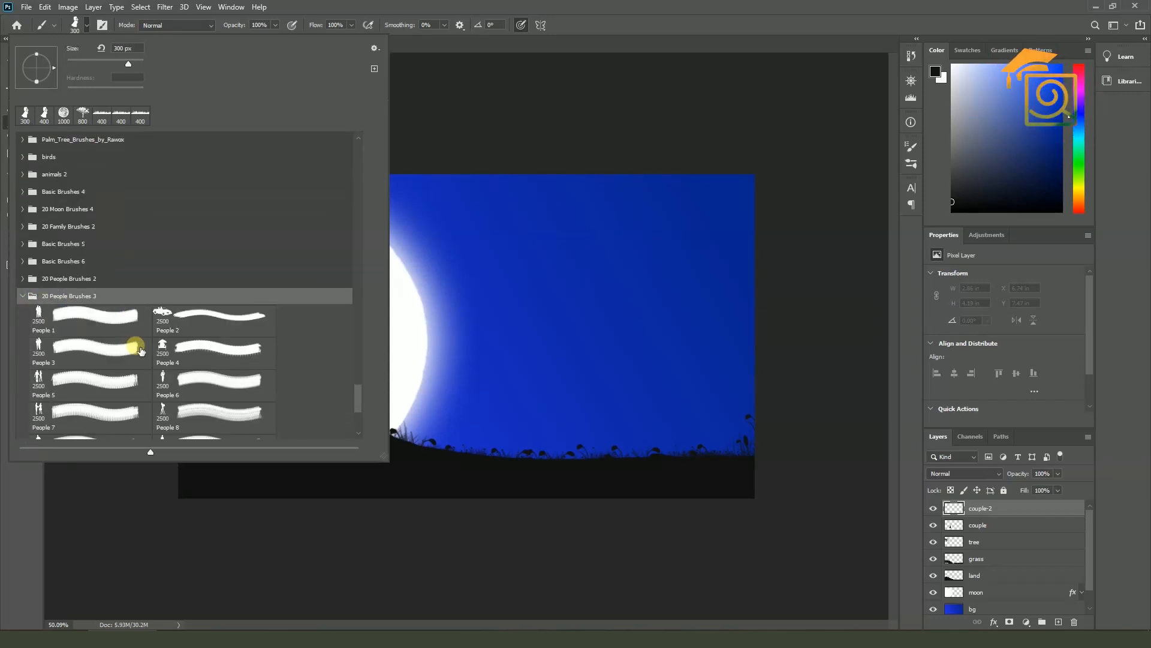
{"action": "double_click", "coordinate": [192, 355]}
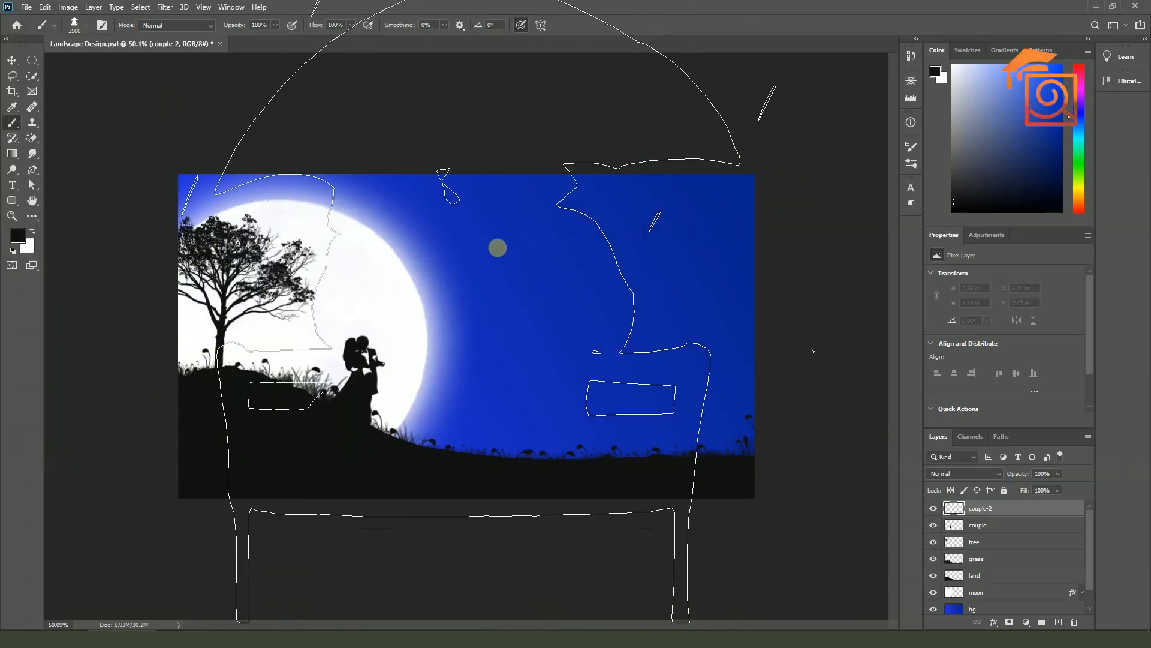
{"action": "left_click", "coordinate": [84, 24]}
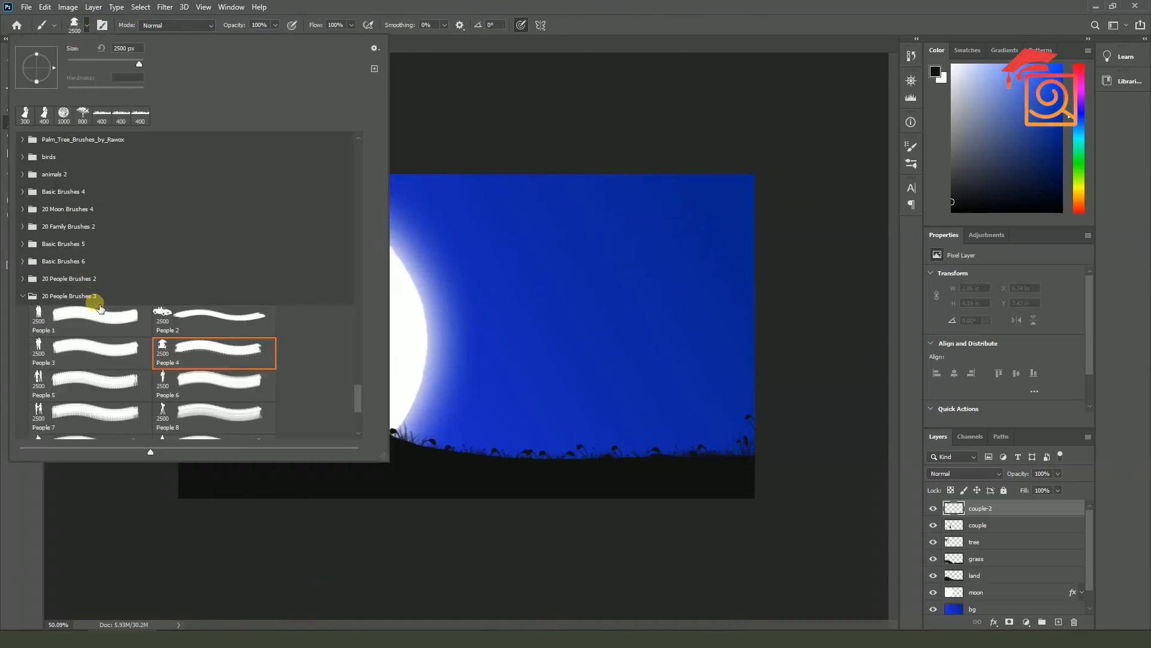
{"action": "double_click", "coordinate": [165, 318]}
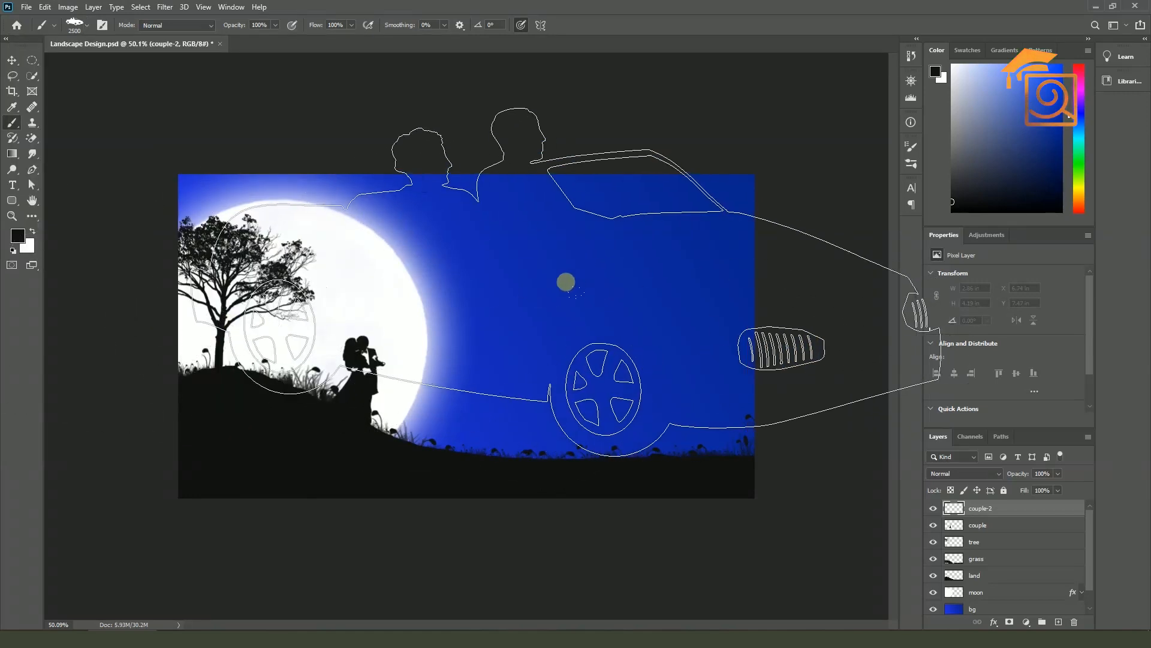
Try stamping the People 2 car silhouette at 700 px on the flat ground right of the moon, and undo the stamp
{"action": "key", "text": "bracketleft"}
{"action": "key", "text": "bracketleft"}
{"action": "key", "text": "bracketleft"}
{"action": "key", "text": "bracketleft"}
{"action": "key", "text": "bracketleft"}
{"action": "key", "text": "bracketleft"}
{"action": "key", "text": "bracketleft"}
{"action": "key", "text": "bracketleft"}
{"action": "key", "text": "bracketleft"}
{"action": "key", "text": "bracketleft"}
{"action": "key", "text": "bracketleft"}
{"action": "key", "text": "bracketleft"}
{"action": "key", "text": "bracketleft"}
{"action": "key", "text": "bracketleft"}
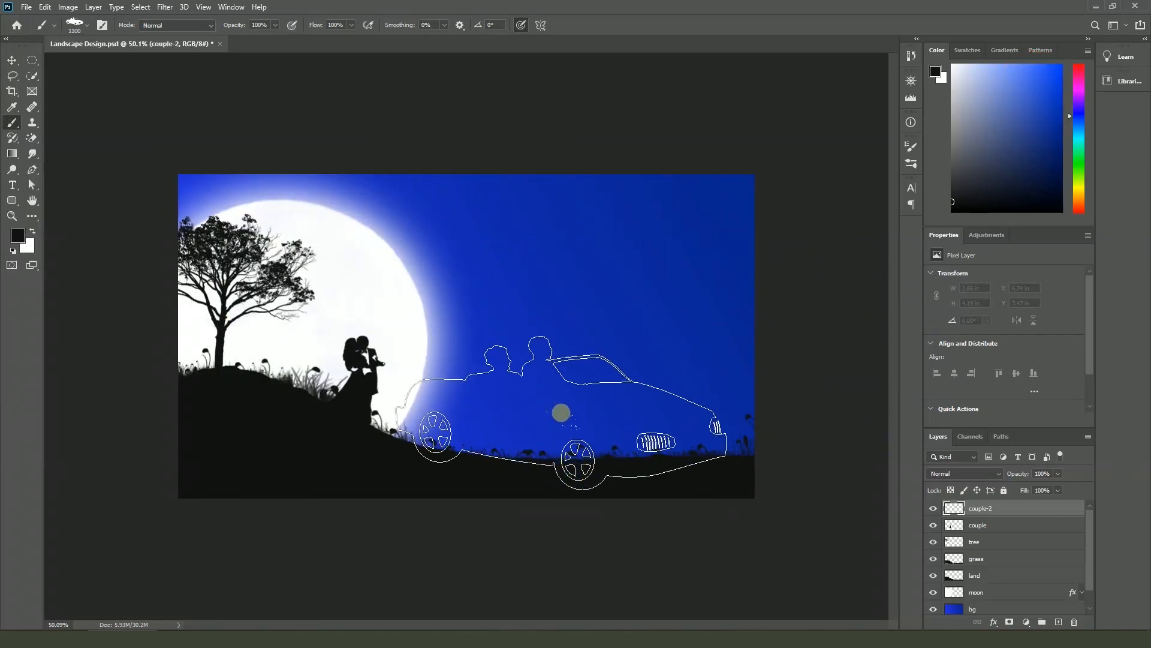
{"action": "key", "text": "bracketleft"}
{"action": "key", "text": "bracketleft"}
{"action": "key", "text": "bracketleft"}
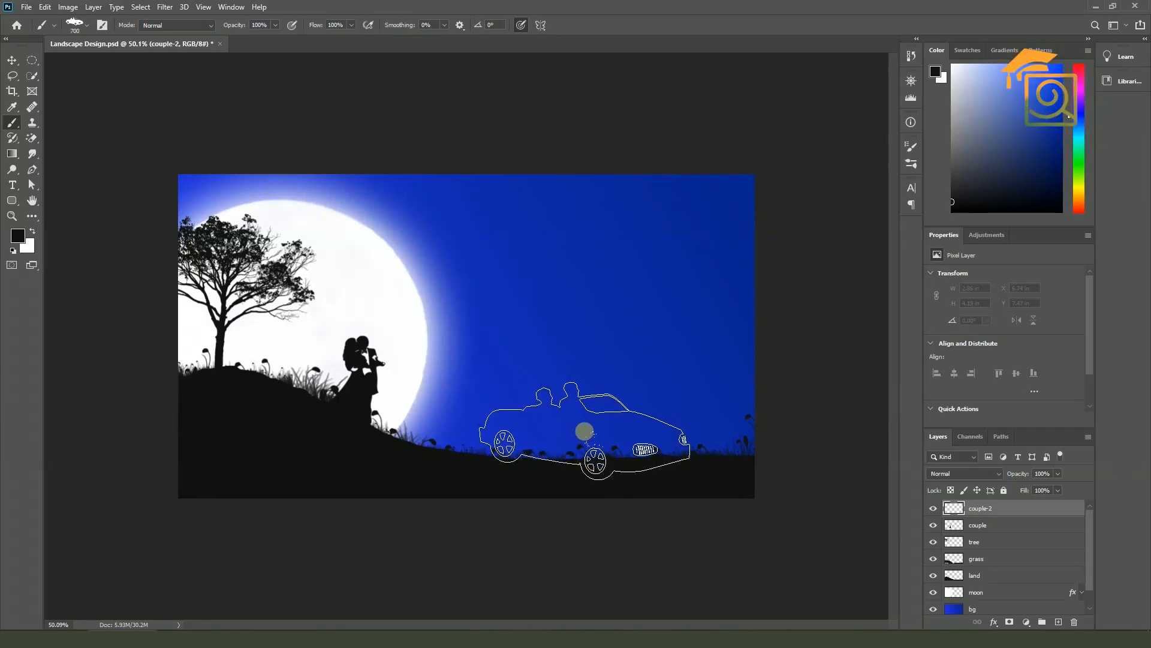
{"action": "left_click", "coordinate": [580, 422]}
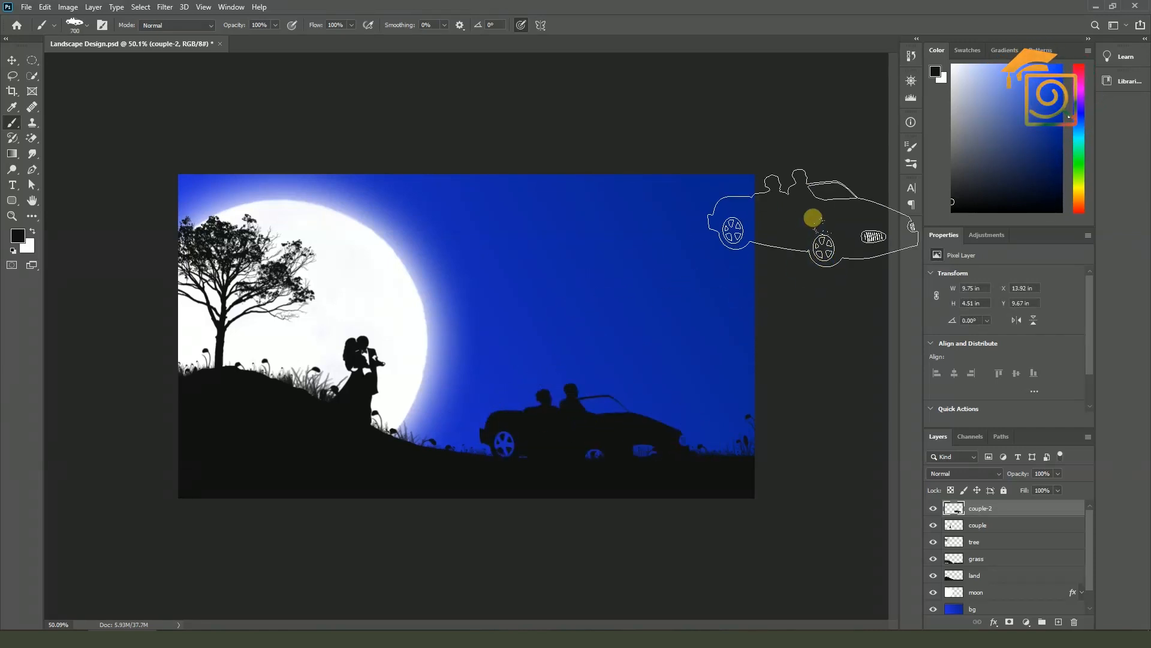
{"action": "key", "text": "ctrl+z"}
Stamp the People 4 couple-under-umbrella bench silhouette at 400 px on the flat ground right of the moon, on the couple-2 layer
{"action": "left_click", "coordinate": [86, 27]}
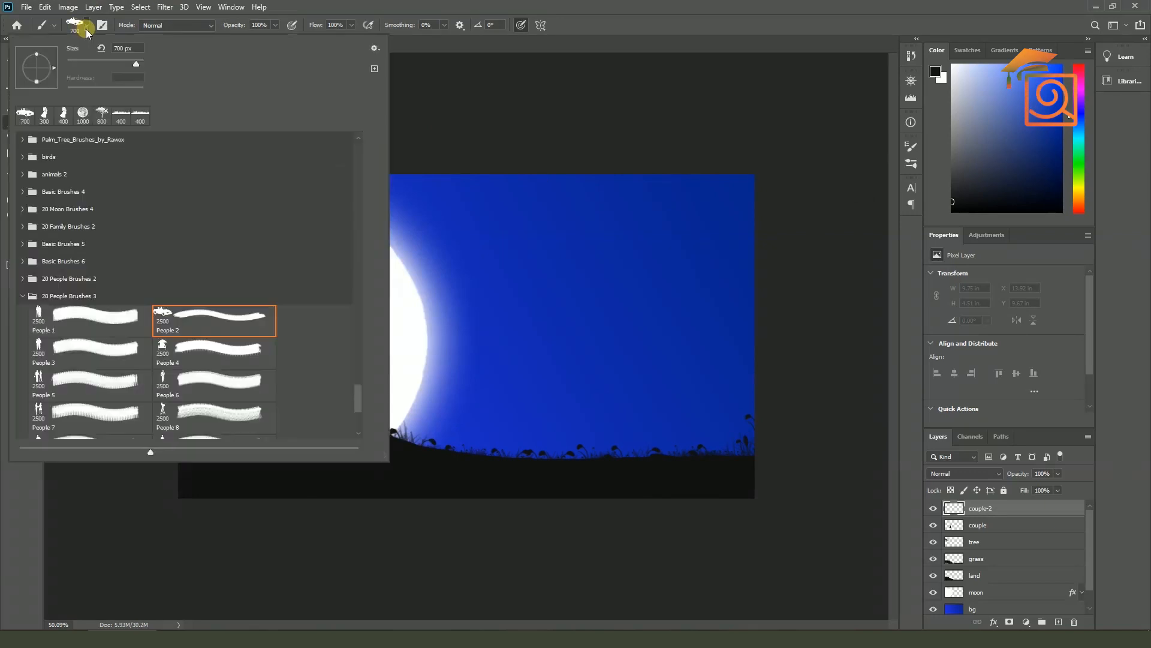
{"action": "double_click", "coordinate": [202, 351]}
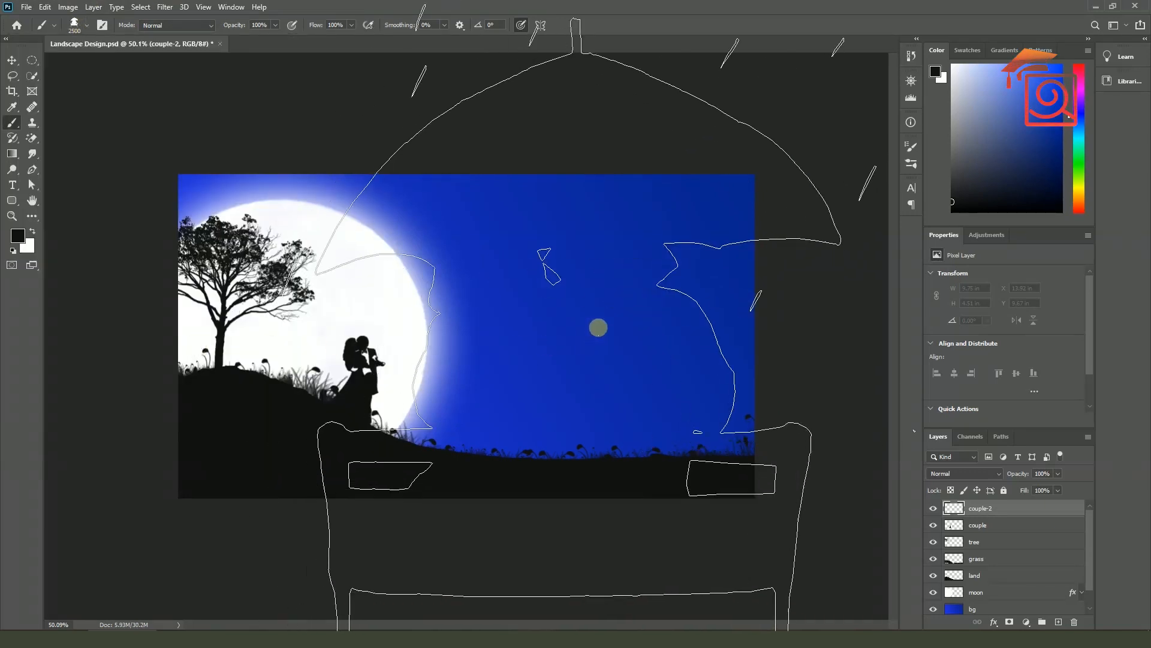
{"action": "key", "text": "comma"}
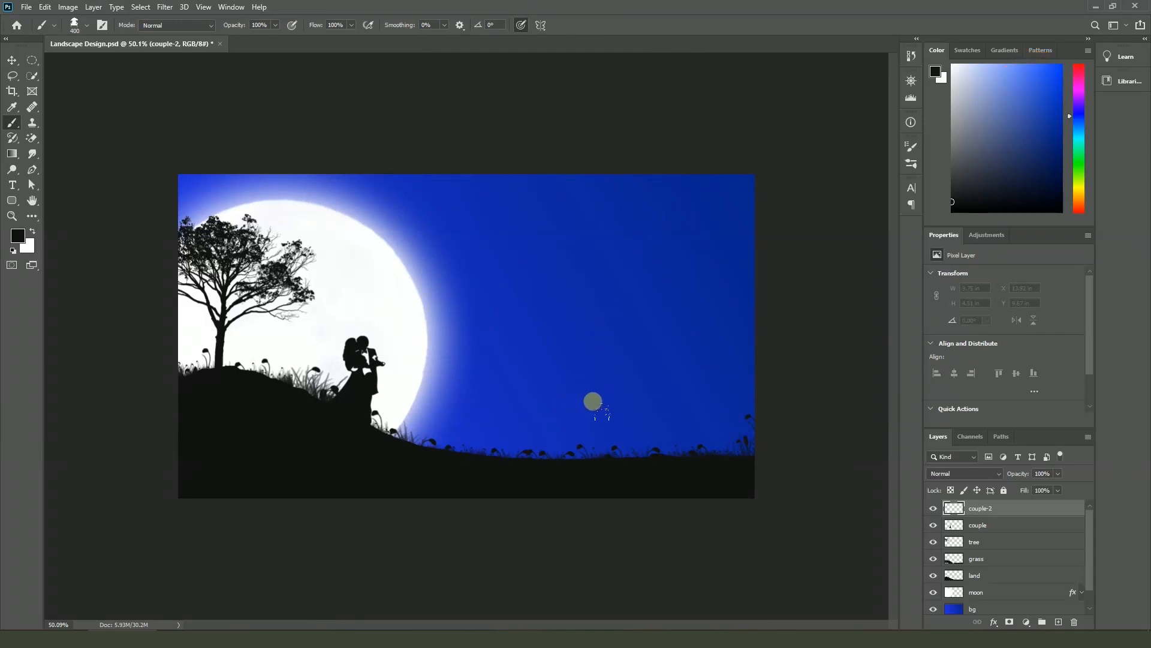
{"action": "left_click", "coordinate": [592, 401]}
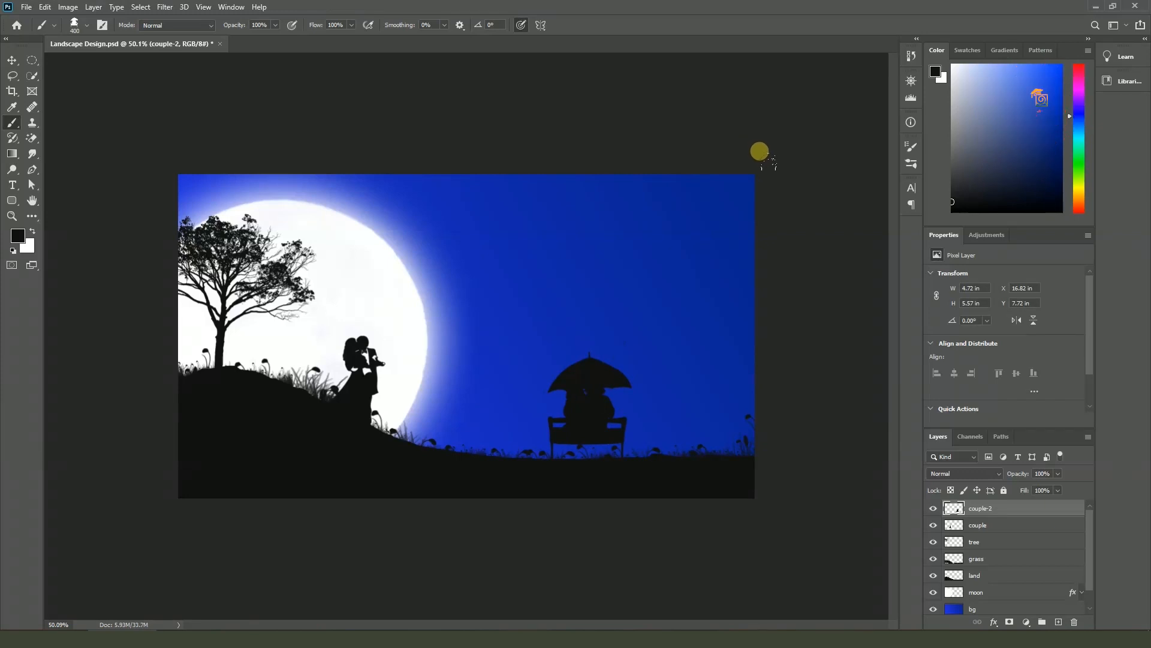
Outline the umbrella, couple and raindrops above the bench with the Polygonal Lasso, delete them from the couple-2 layer, and deselect
{"action": "scroll", "coordinate": [793, 260], "scroll_direction": "up", "scroll_amount": 1}
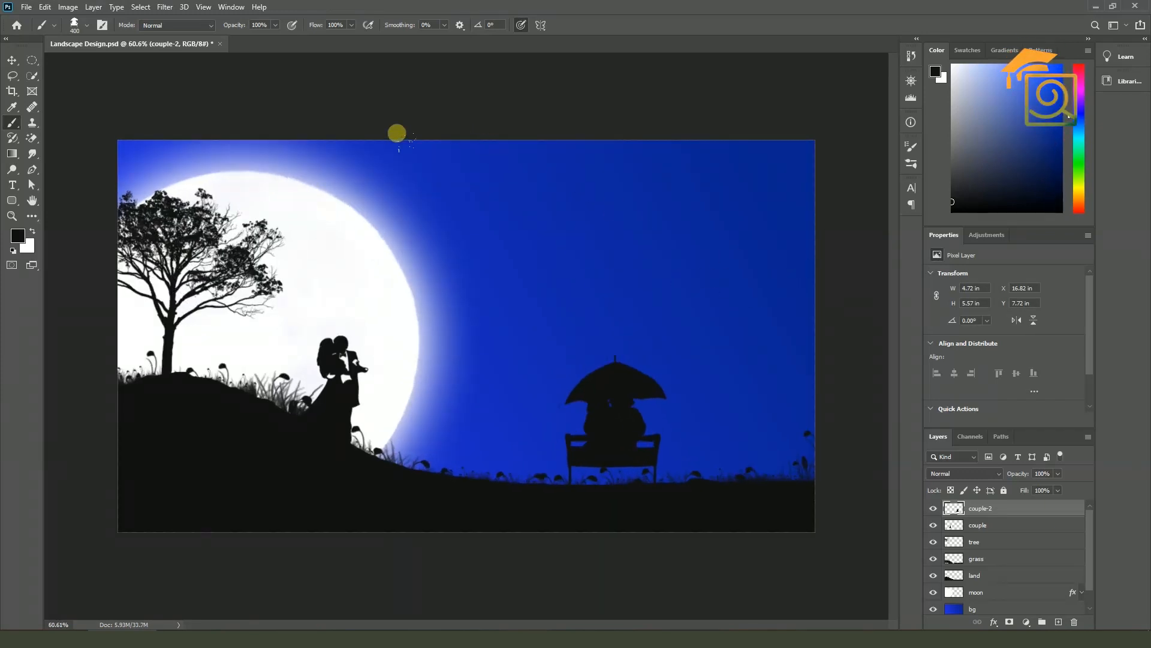
{"action": "left_click", "coordinate": [13, 78]}
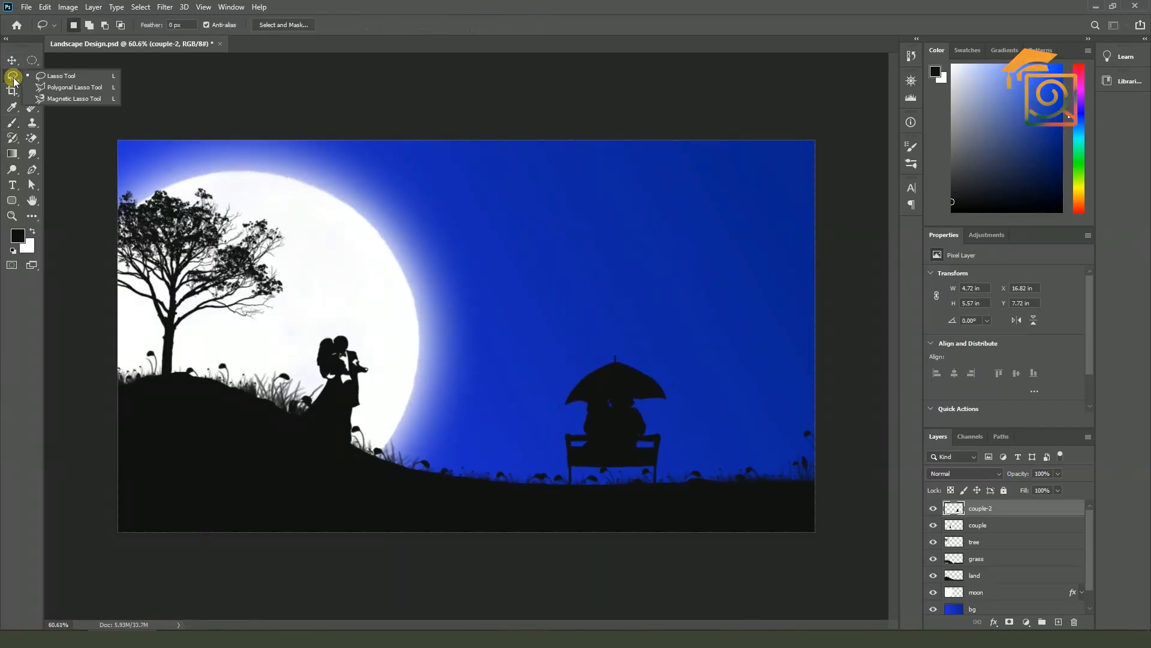
{"action": "left_click", "coordinate": [63, 87]}
{"action": "scroll", "coordinate": [664, 432], "scroll_direction": "up", "scroll_amount": 3}
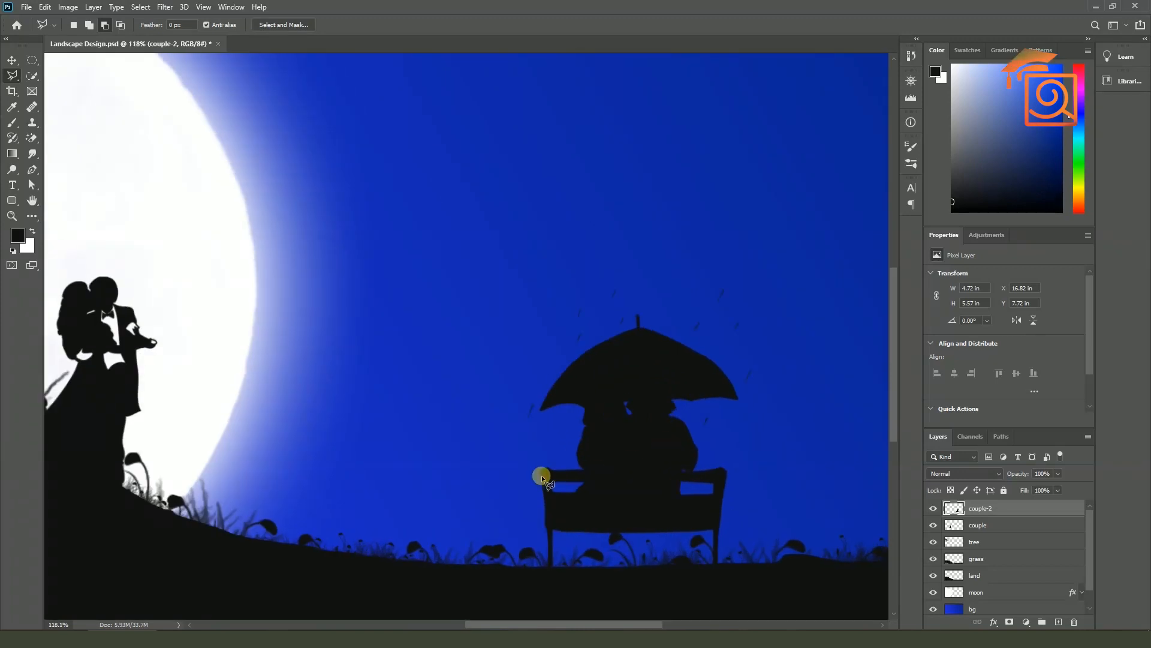
{"action": "scroll", "coordinate": [585, 473], "scroll_direction": "up", "scroll_amount": 2}
{"action": "left_click", "coordinate": [582, 470]}
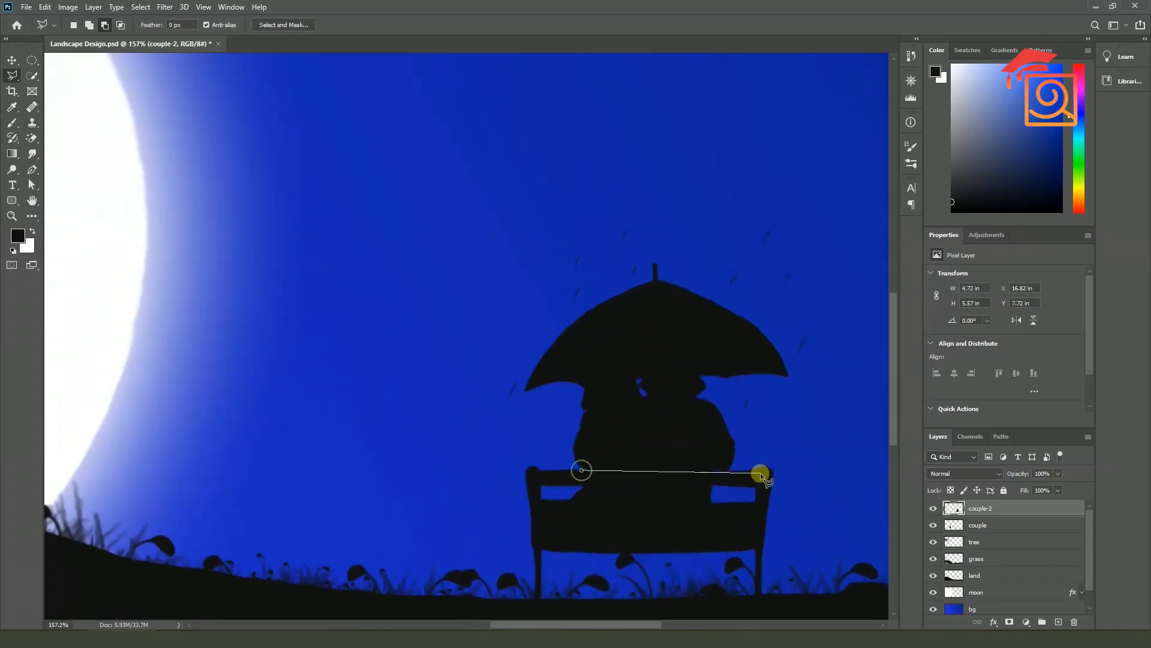
{"action": "left_click", "coordinate": [738, 470]}
{"action": "left_click", "coordinate": [847, 138]}
{"action": "left_click", "coordinate": [474, 147]}
{"action": "left_click", "coordinate": [292, 312]}
{"action": "left_click", "coordinate": [420, 438]}
{"action": "left_click", "coordinate": [580, 470]}
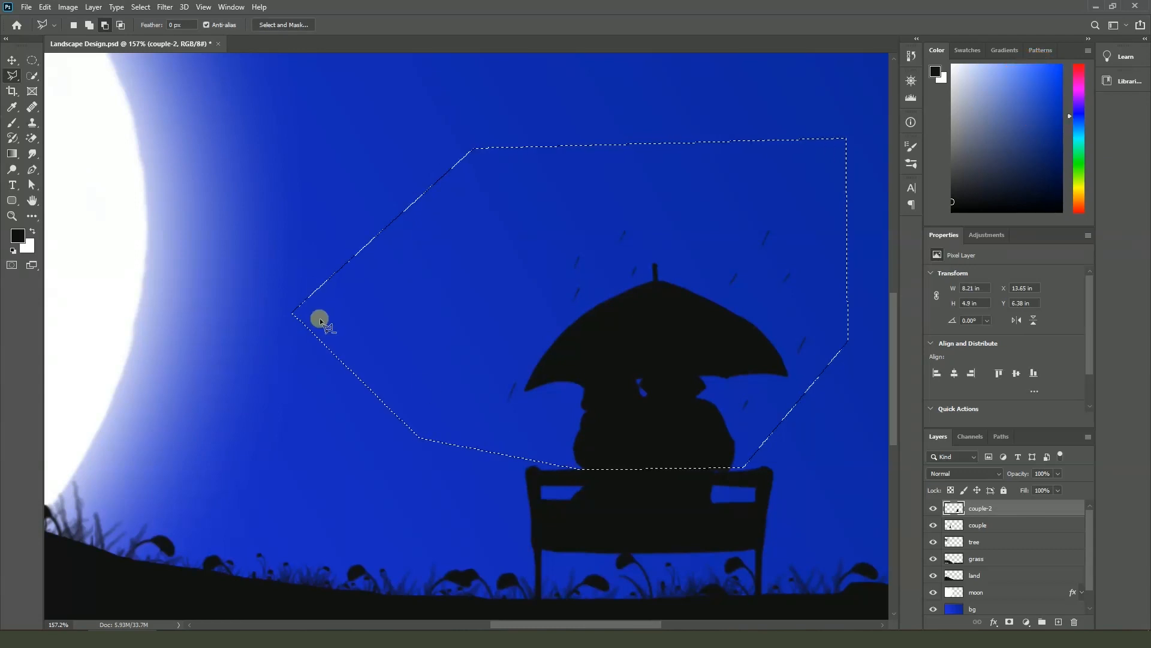
{"action": "key", "text": "Delete"}
{"action": "key", "text": "ctrl+d"}
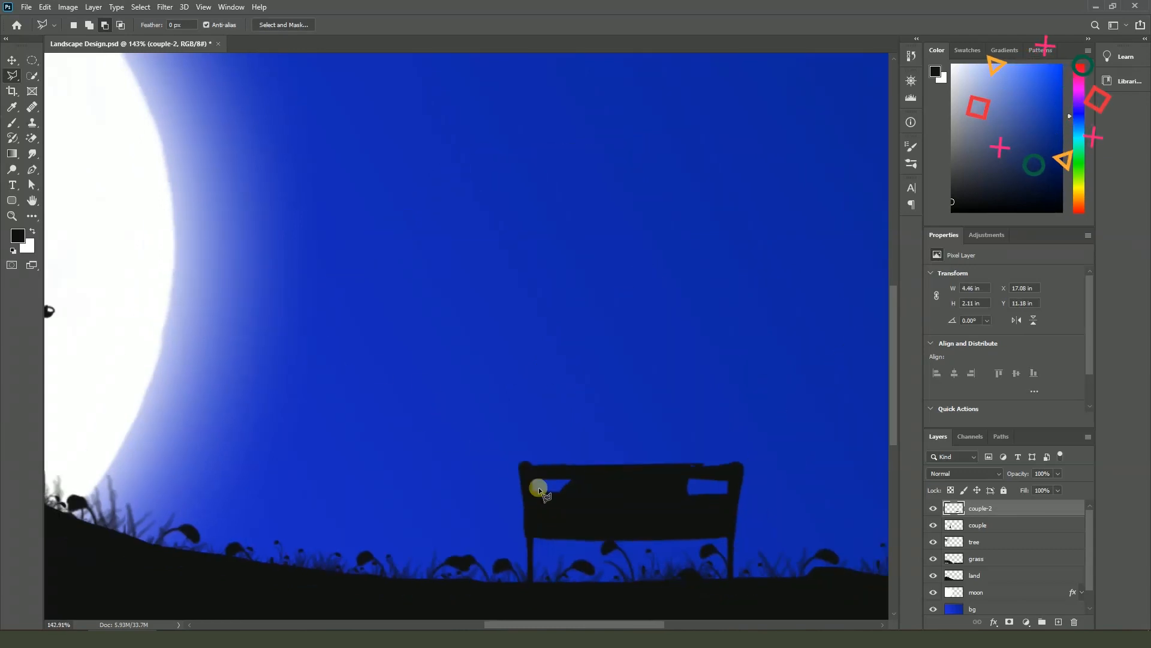
Trim the leftover silhouette along the bench's top edge with a Polygonal Lasso selection, and deselect
{"action": "scroll", "coordinate": [661, 509], "scroll_direction": "up", "scroll_amount": 3}
{"action": "left_click", "coordinate": [737, 441]}
{"action": "left_click", "coordinate": [533, 436]}
{"action": "left_click", "coordinate": [602, 389]}
{"action": "left_click", "coordinate": [778, 373]}
{"action": "left_click", "coordinate": [736, 441]}
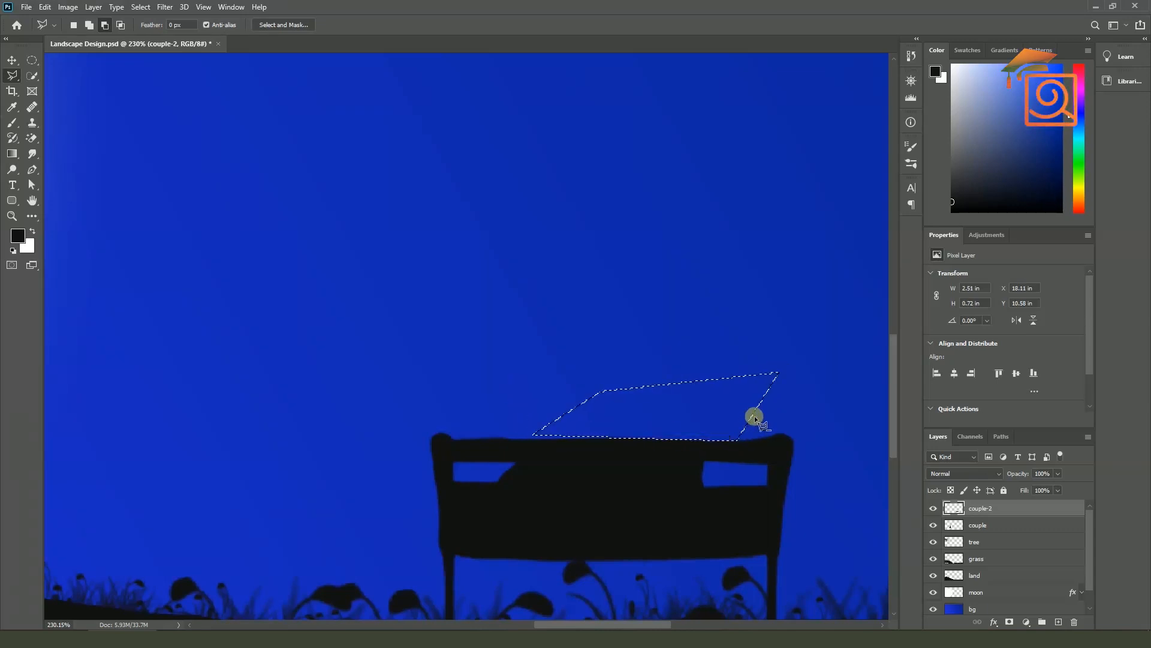
{"action": "key", "text": "ctrl+d"}
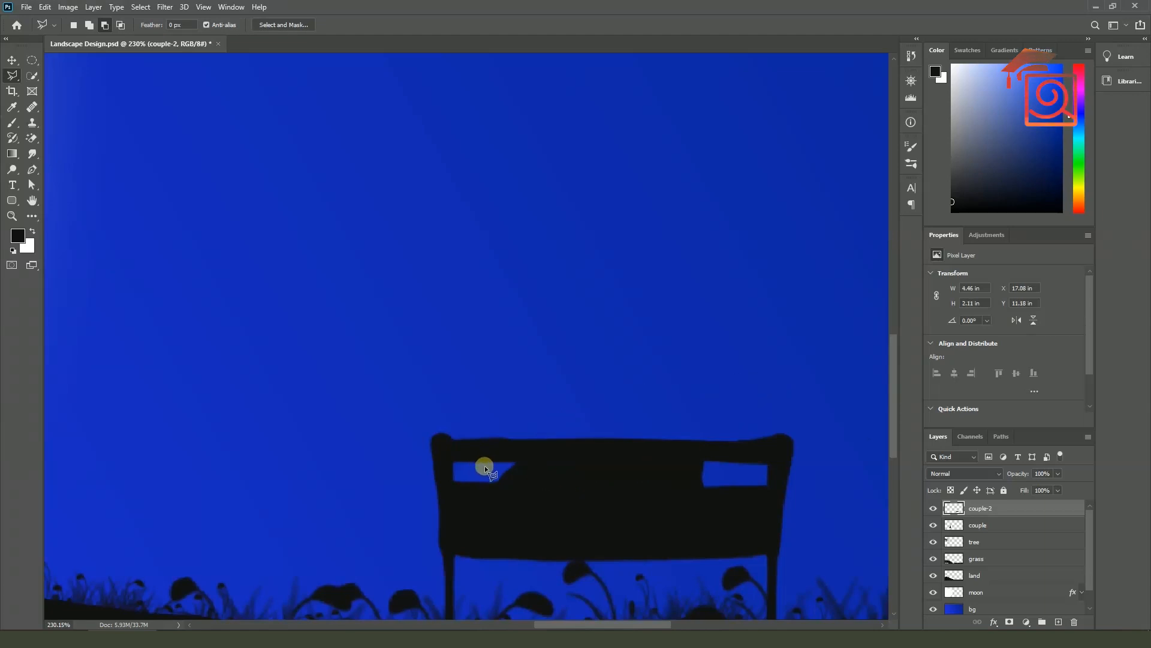
Cut a continuous gap through the bench backrest between its two side openings using a Polygonal Lasso selection, and deselect
{"action": "left_click", "coordinate": [483, 463]}
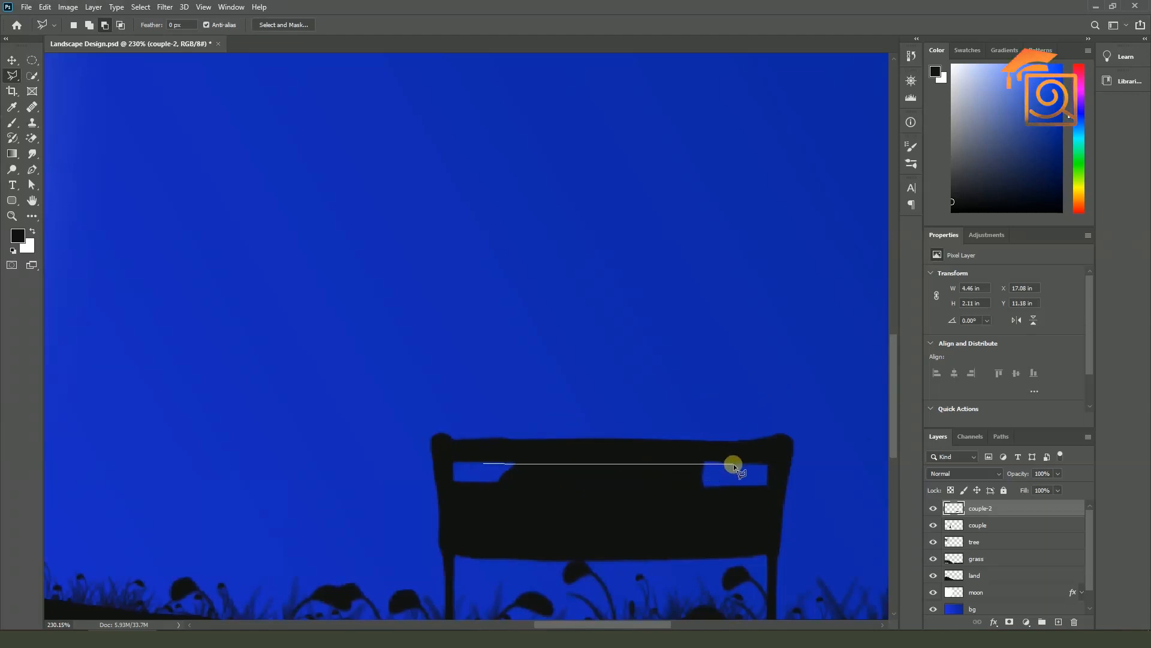
{"action": "left_click", "coordinate": [717, 485]}
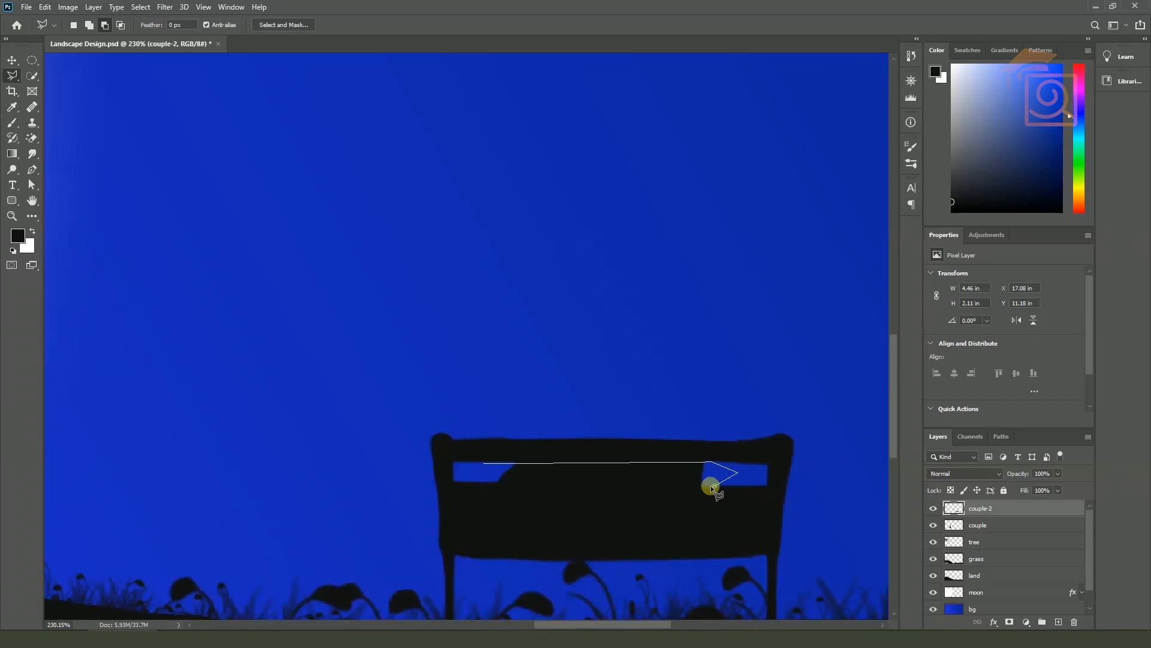
{"action": "left_click", "coordinate": [487, 466]}
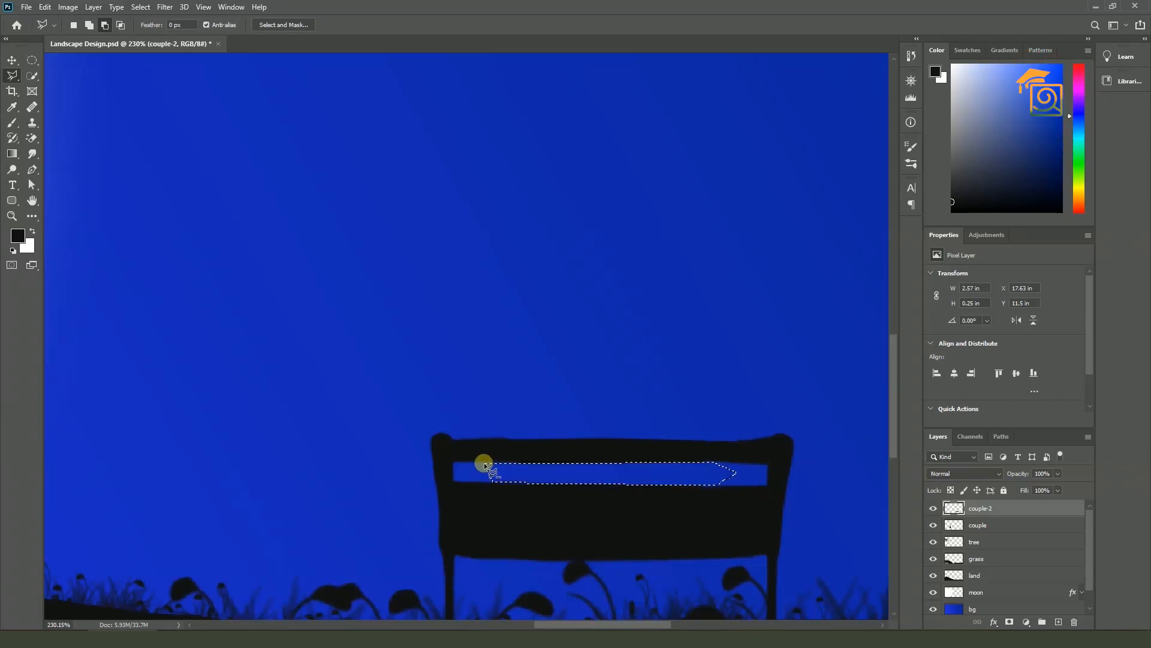
{"action": "scroll", "coordinate": [488, 371], "scroll_direction": "down", "scroll_amount": 5}
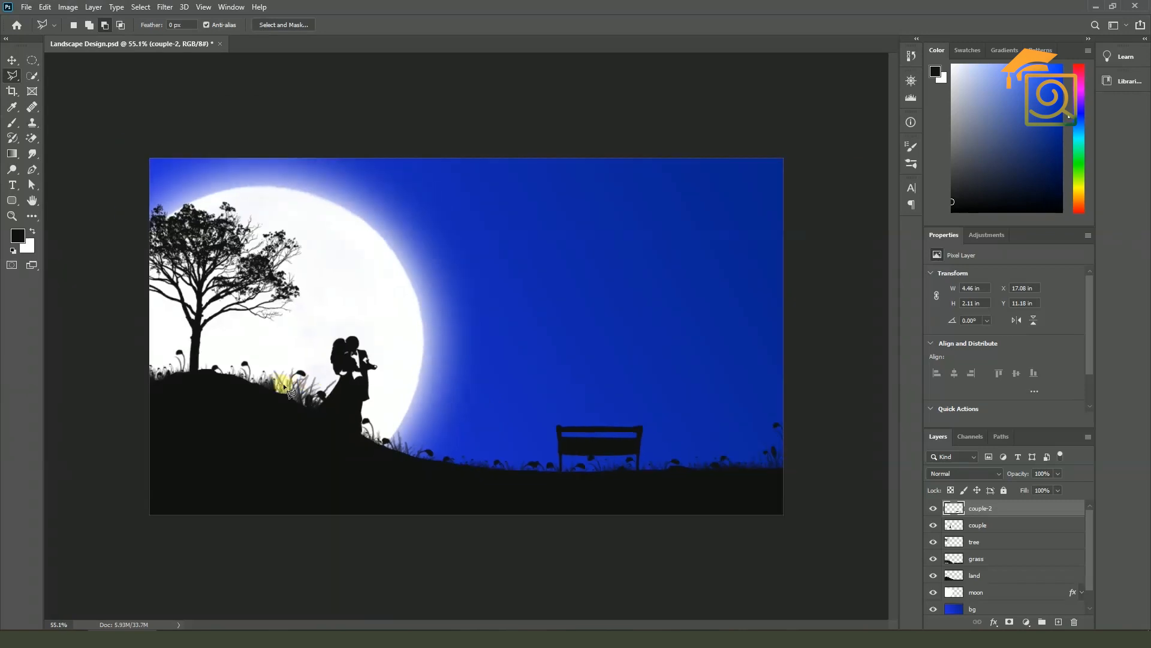
Add a new layer named bird above the couple-2 layer and save the document
{"action": "left_click", "coordinate": [12, 60]}
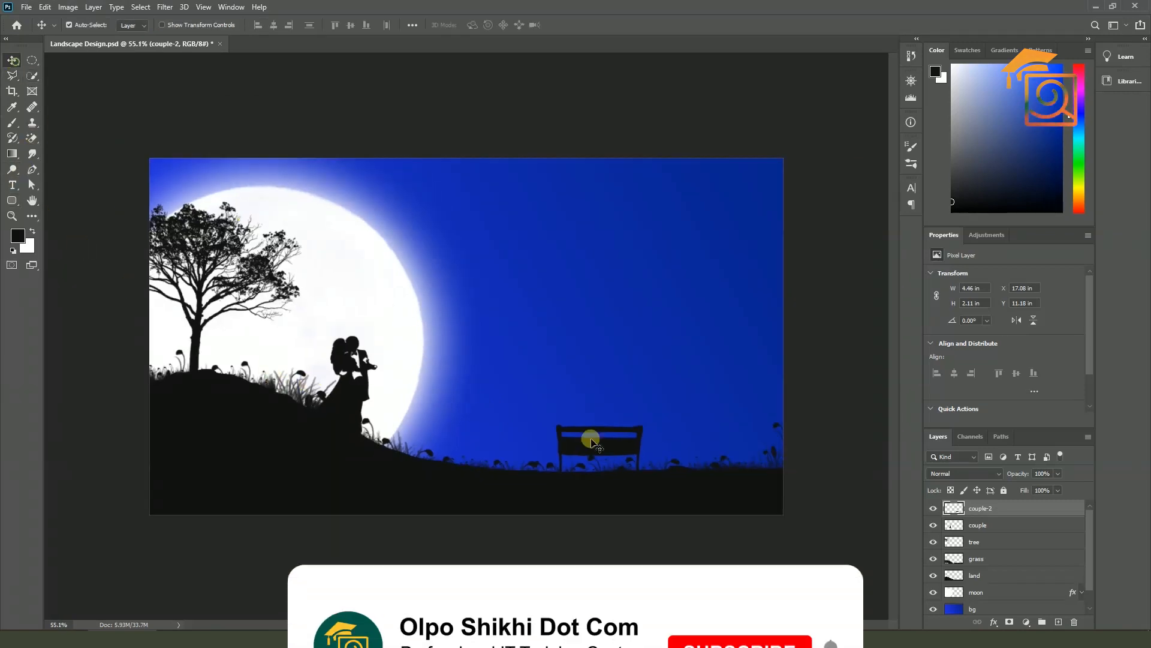
{"action": "left_click", "coordinate": [1059, 622]}
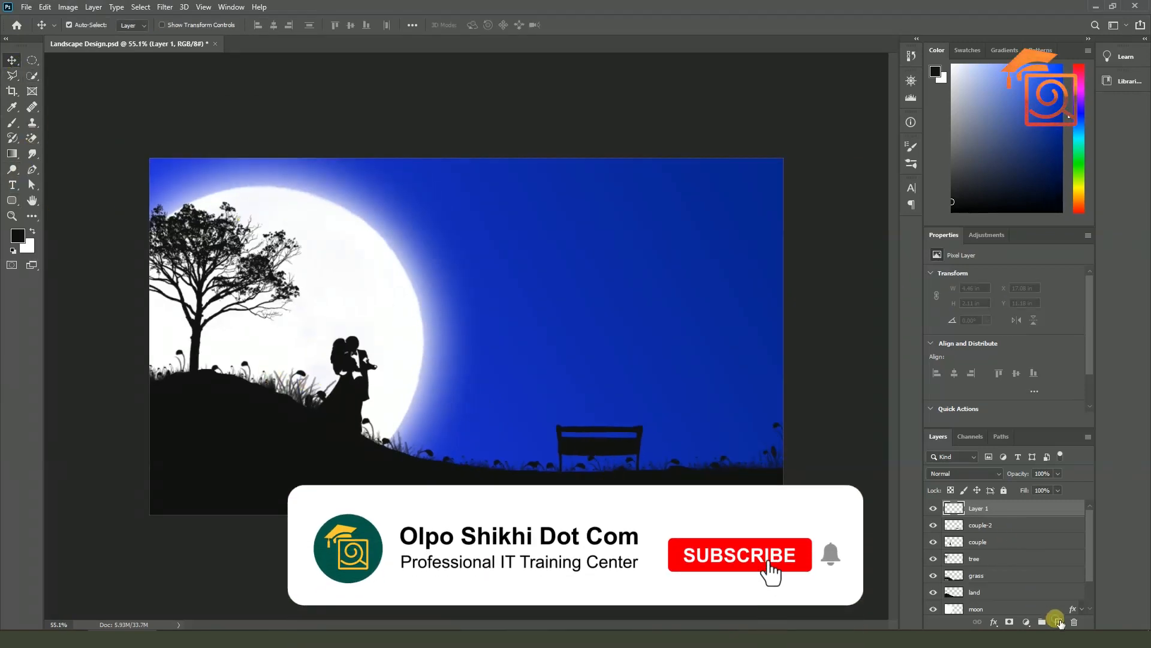
{"action": "double_click", "coordinate": [996, 508]}
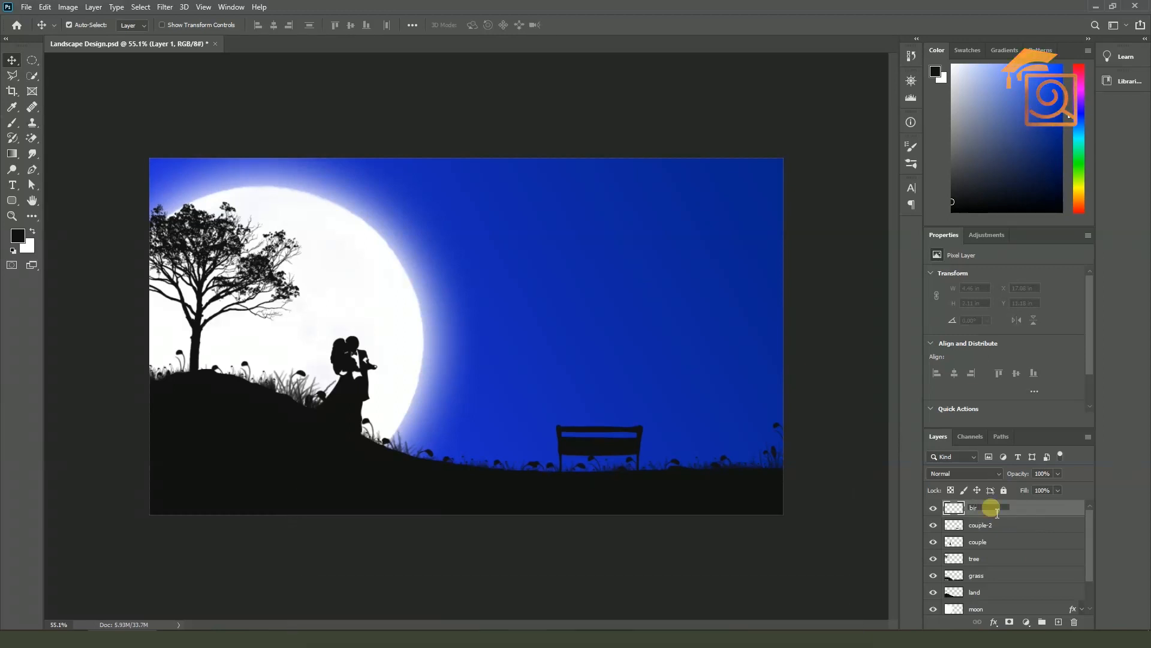
{"action": "type", "text": "bird"}
{"action": "key", "text": "Return"}
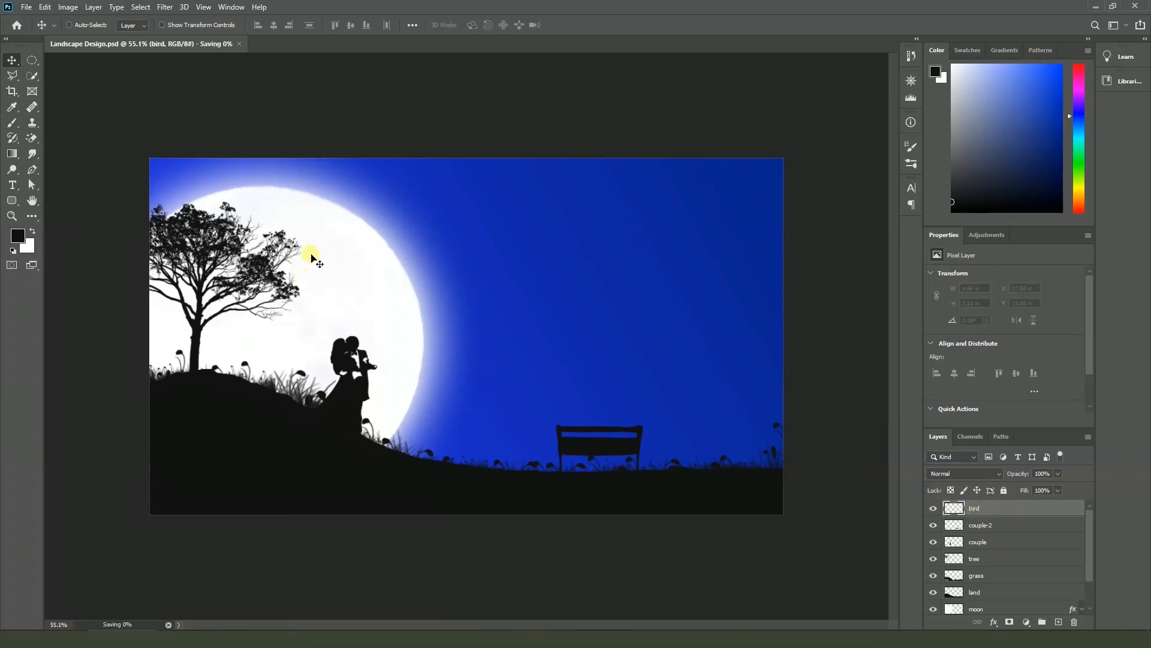
Switch to the Brush tool and choose brush 11, the three flying birds, from the birds brush group
{"action": "left_click", "coordinate": [13, 124]}
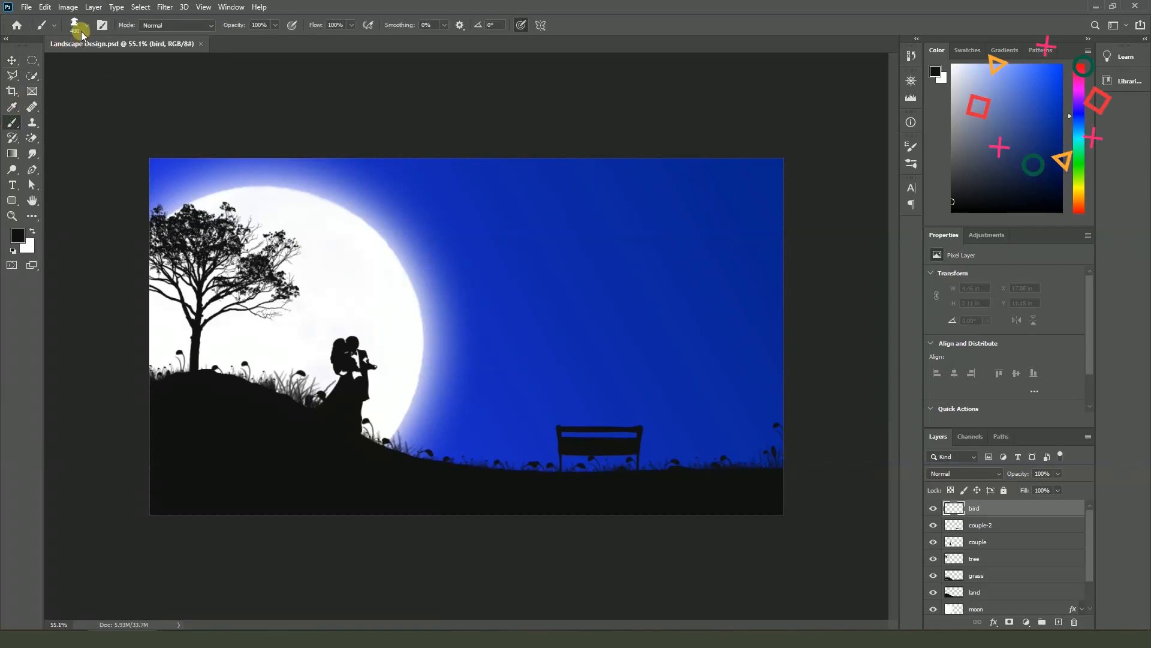
{"action": "left_click", "coordinate": [78, 25]}
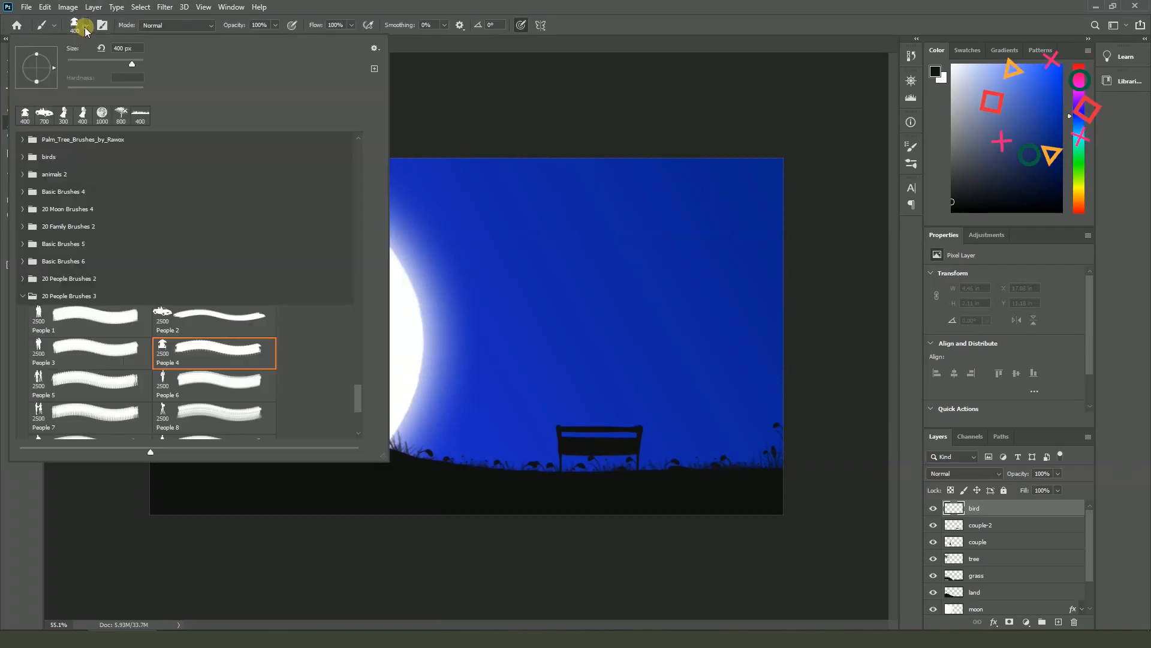
{"action": "left_click", "coordinate": [32, 294]}
{"action": "left_click", "coordinate": [29, 293]}
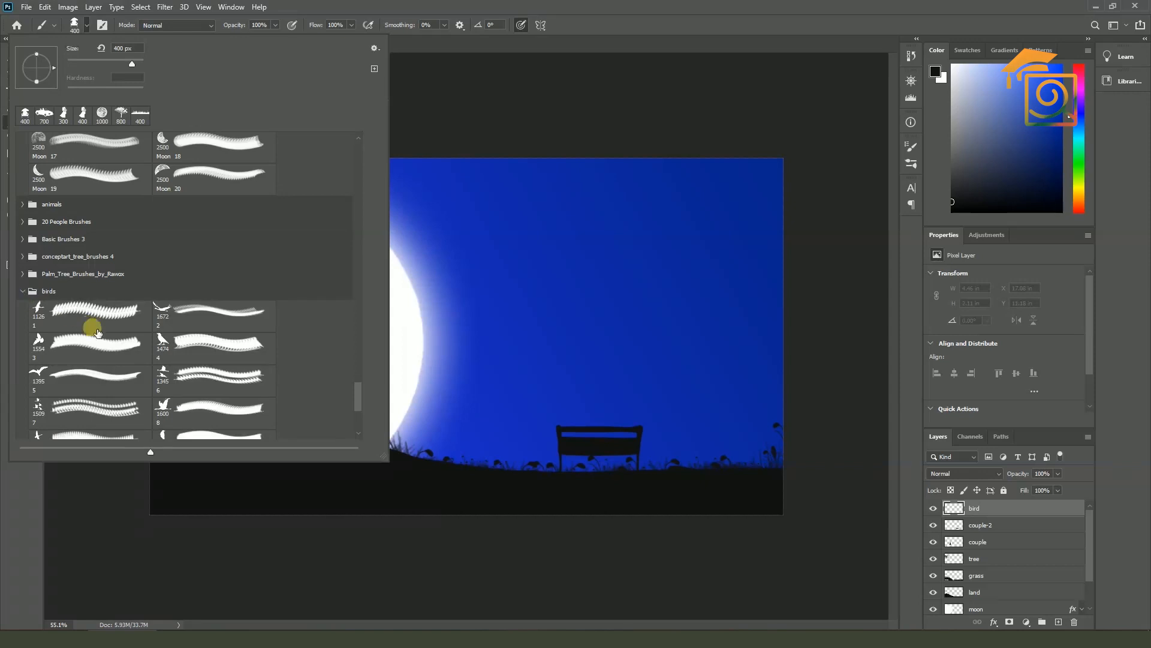
{"action": "scroll", "coordinate": [128, 355], "scroll_direction": "down", "scroll_amount": 2}
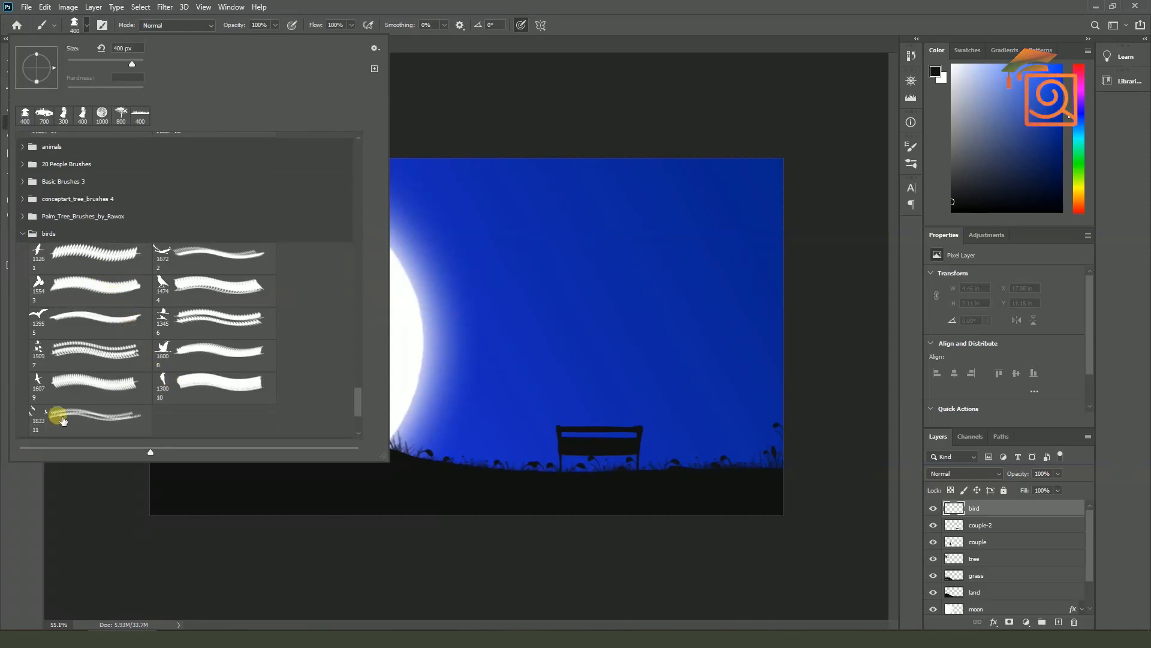
{"action": "left_click", "coordinate": [60, 415]}
Reduce the brush to 200 px and stamp the flying birds in black over the moon's right side on the bird layer
{"action": "key", "text": "bracketleft"}
{"action": "key", "text": "bracketleft"}
{"action": "key", "text": "bracketleft"}
{"action": "key", "text": "bracketleft"}
{"action": "key", "text": "bracketleft"}
{"action": "key", "text": "bracketleft"}
{"action": "key", "text": "bracketleft"}
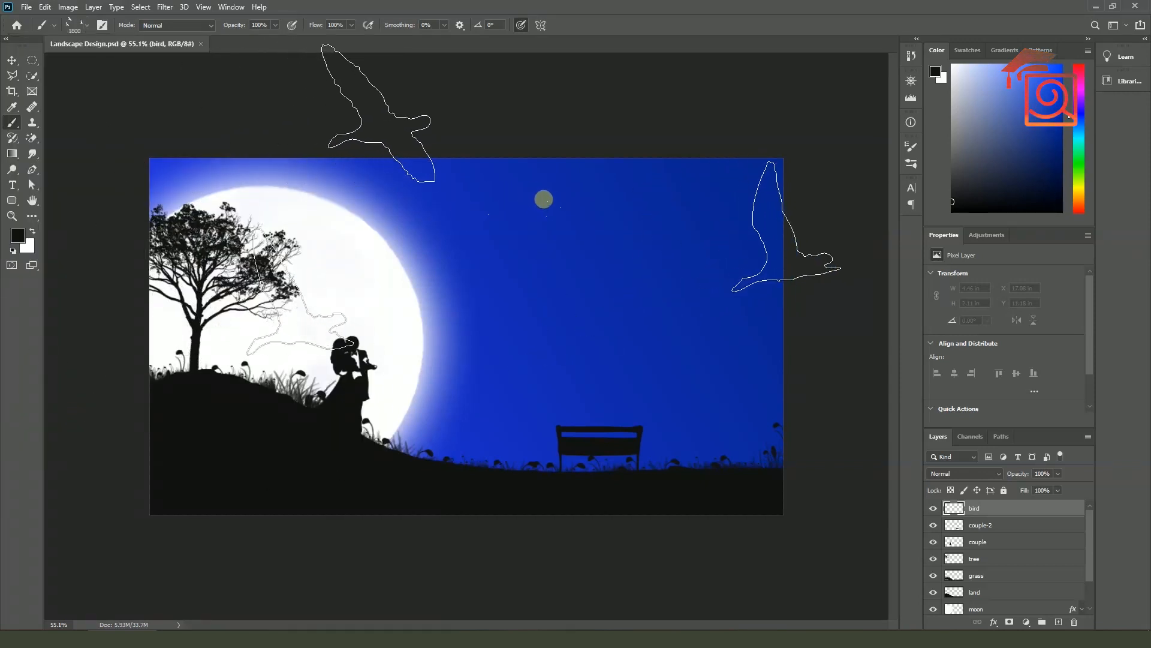
{"action": "key", "text": "bracketleft"}
{"action": "key", "text": "bracketleft"}
{"action": "key", "text": "bracketleft"}
{"action": "key", "text": "bracketleft"}
{"action": "key", "text": "bracketleft"}
{"action": "key", "text": "bracketleft"}
{"action": "key", "text": "bracketleft"}
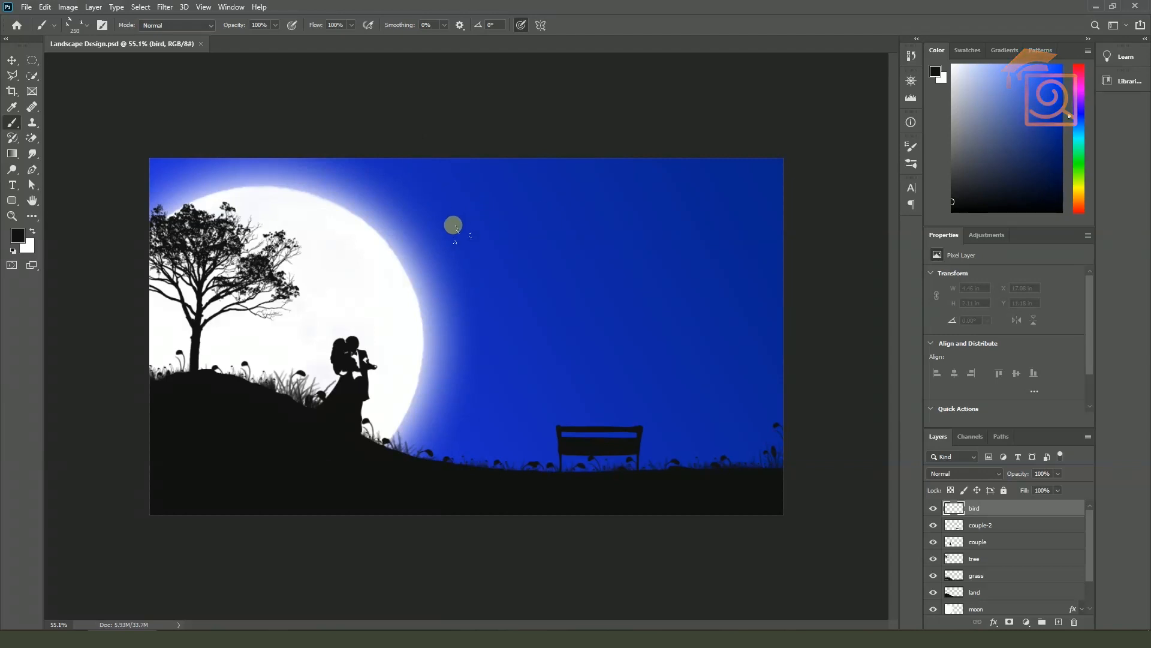
{"action": "left_click", "coordinate": [384, 260]}
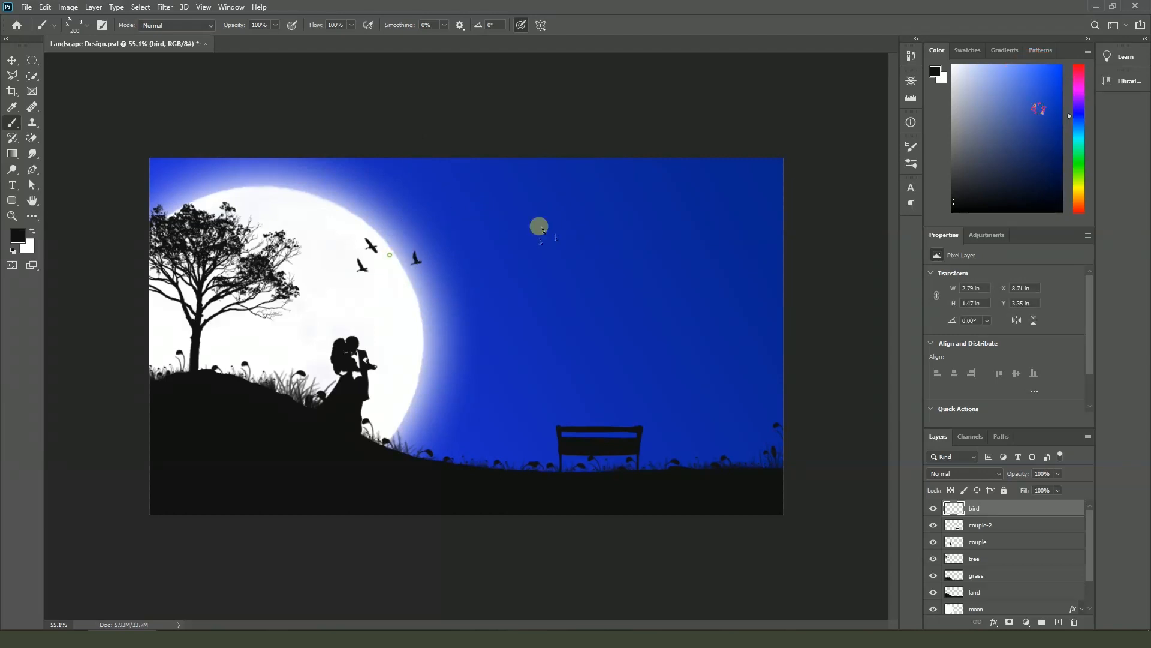
Save the document and add a new layer named star above the bird layer
{"action": "scroll", "coordinate": [641, 239], "scroll_direction": "down", "scroll_amount": 2}
{"action": "scroll", "coordinate": [658, 238], "scroll_direction": "up", "scroll_amount": 1}
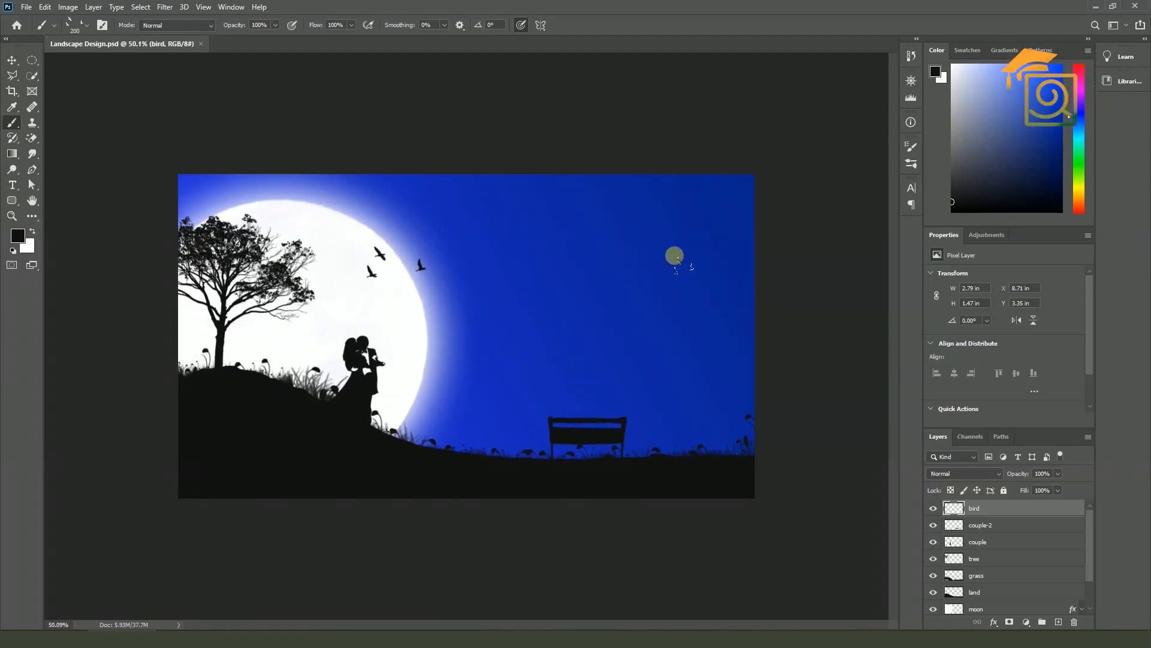
{"action": "left_click", "coordinate": [1057, 622]}
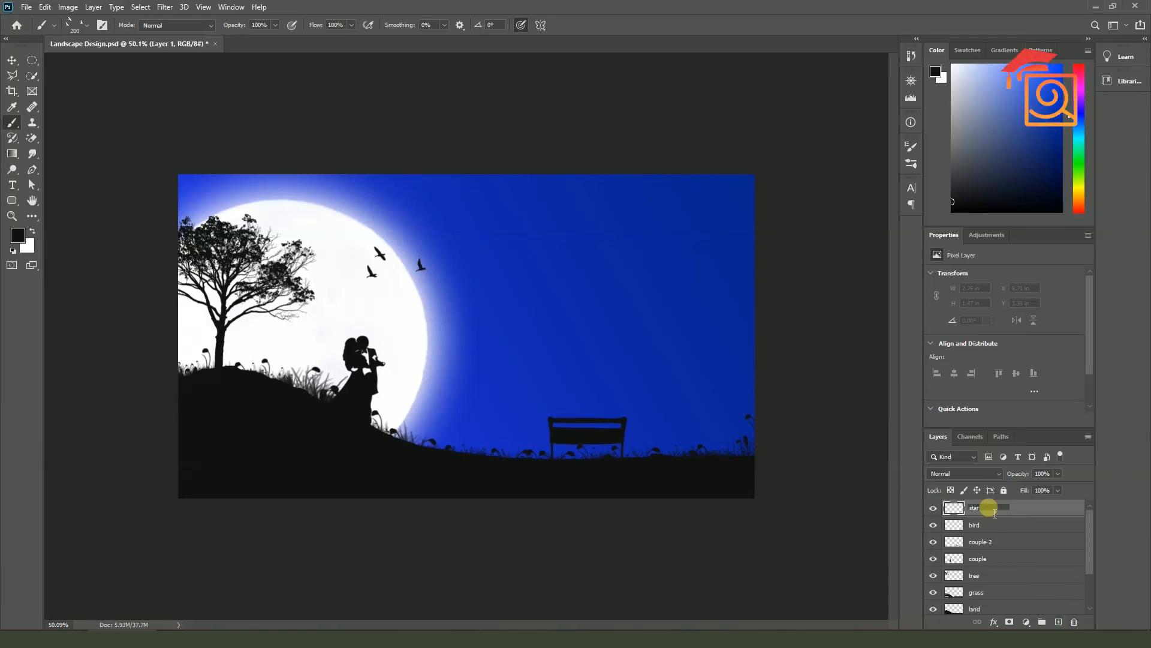
{"action": "key", "text": "Return"}
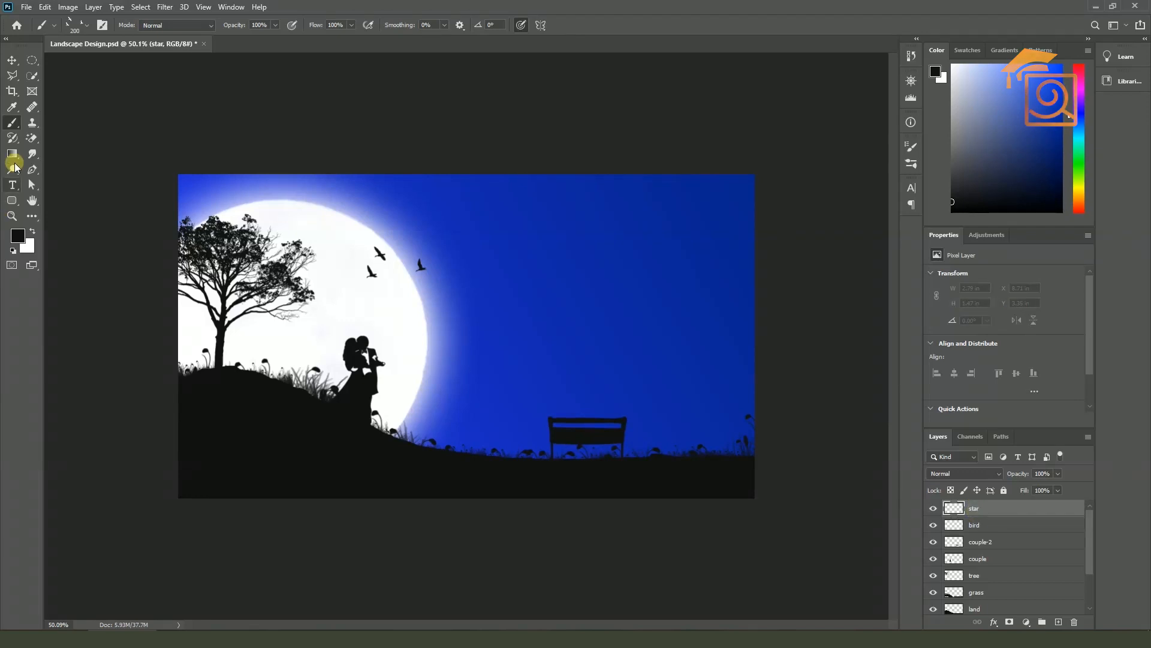
Load the Star Sparkler Photoshop Brushes 4 set into the brush presets and collapse the birds group
{"action": "left_click", "coordinate": [88, 25]}
{"action": "left_click", "coordinate": [375, 48]}
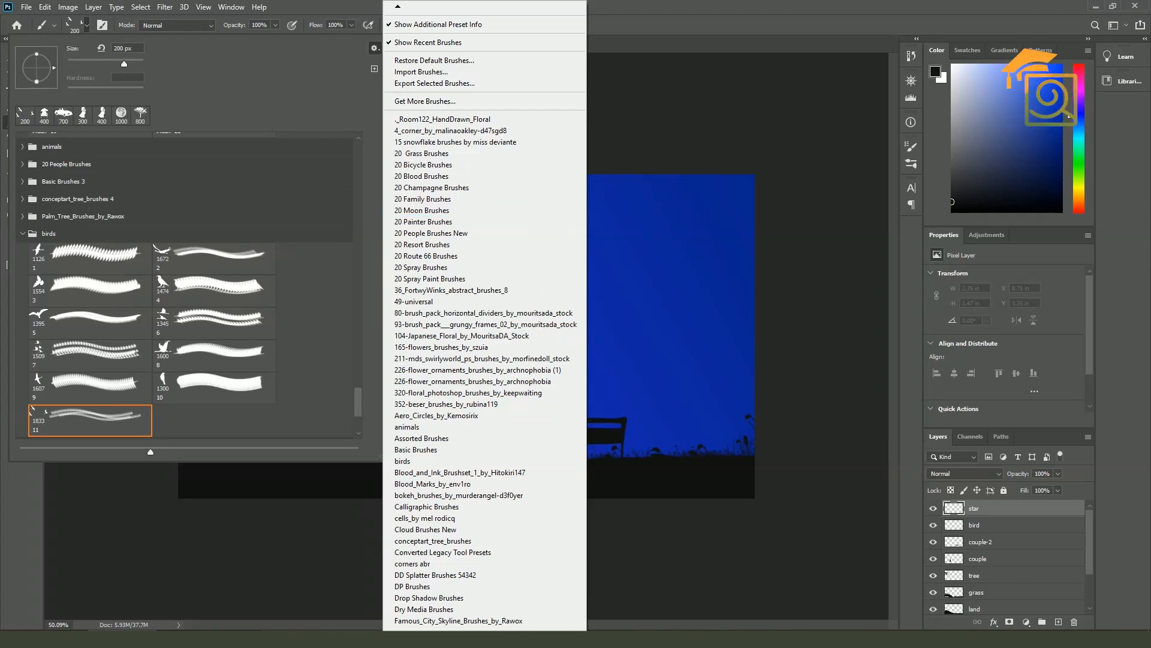
{"action": "left_click", "coordinate": [213, 351]}
{"action": "left_click", "coordinate": [374, 48]}
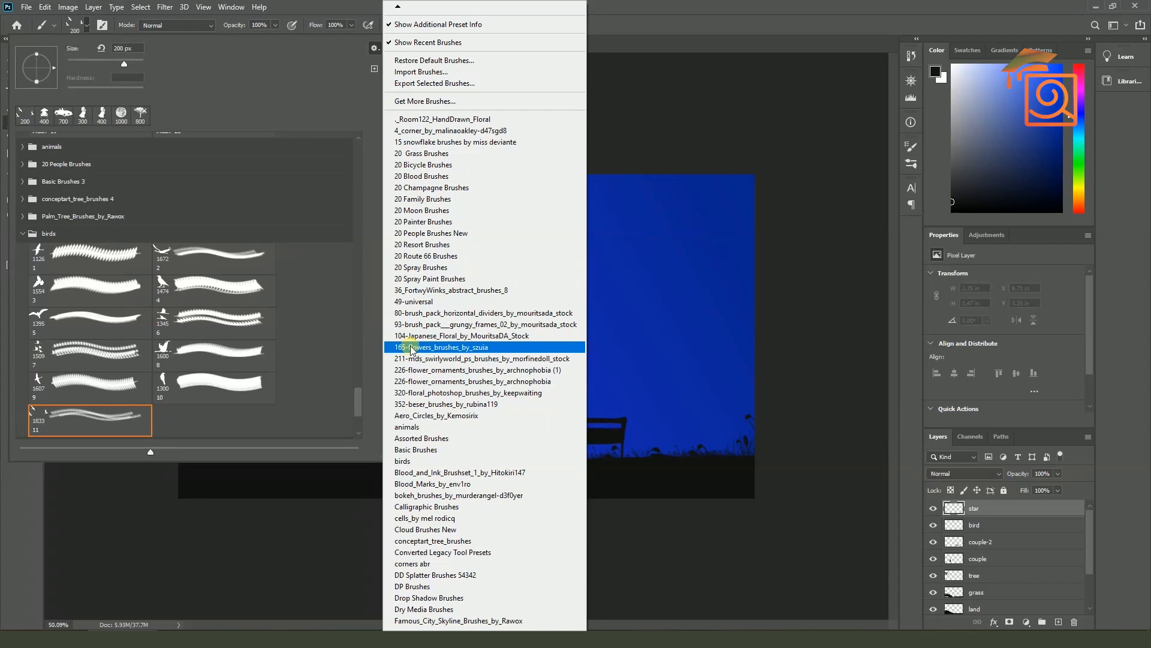
{"action": "mouse_move", "coordinate": [397, 627]}
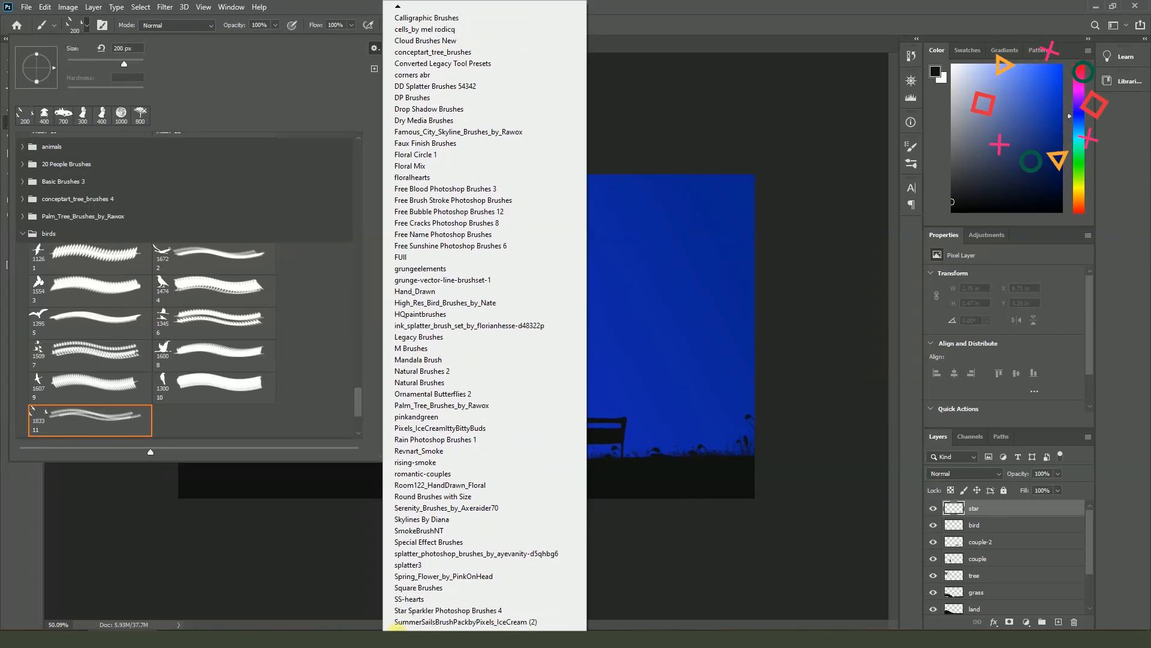
{"action": "left_click", "coordinate": [424, 610]}
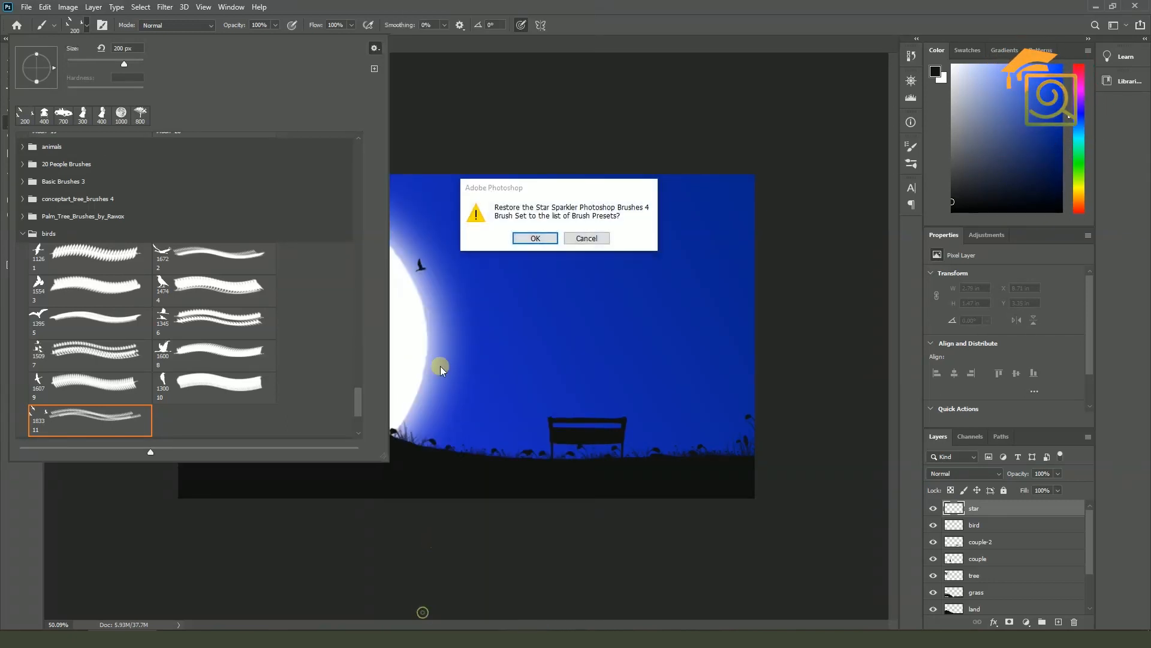
{"action": "left_click", "coordinate": [546, 240]}
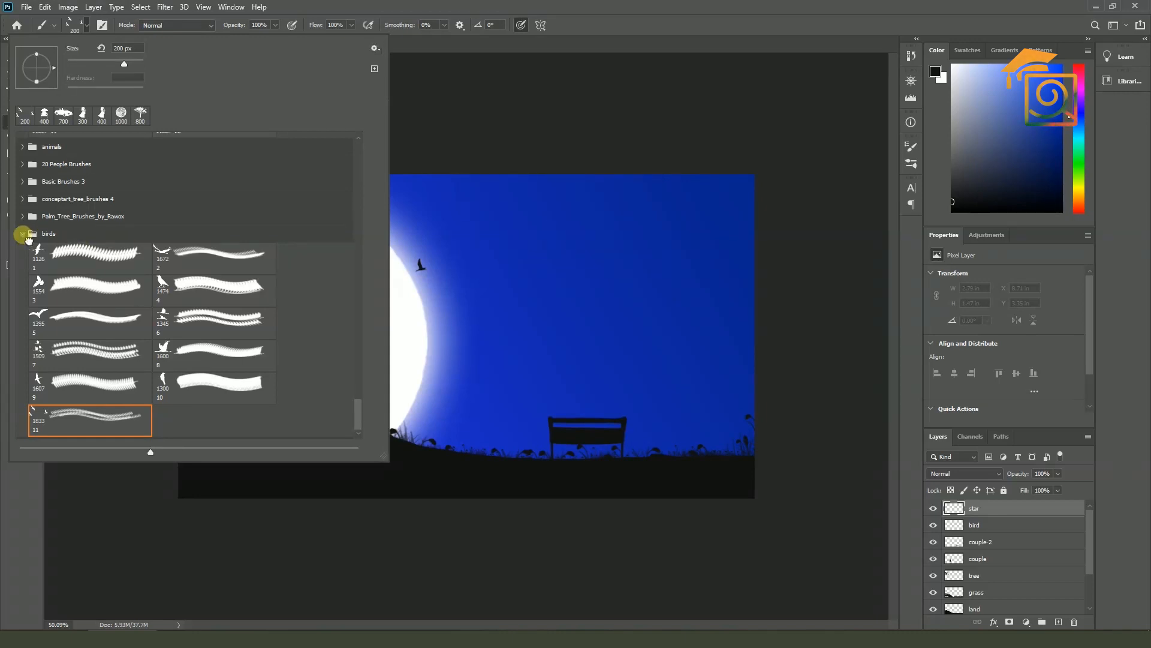
{"action": "left_click", "coordinate": [22, 233]}
{"action": "left_click", "coordinate": [64, 429]}
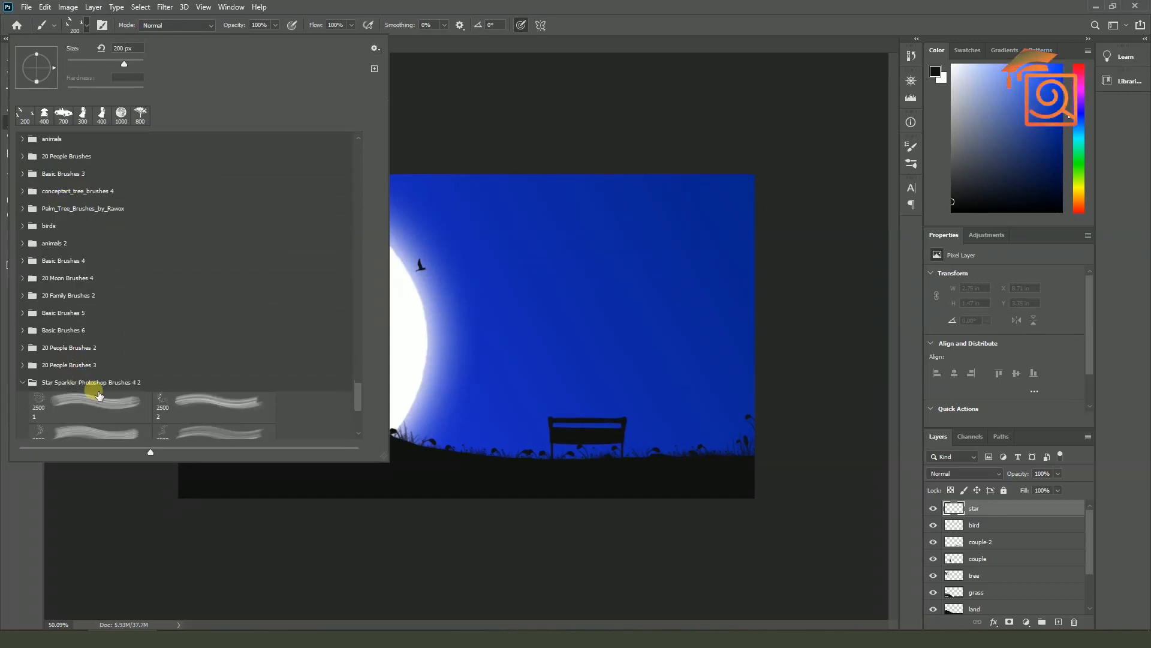
{"action": "scroll", "coordinate": [100, 394], "scroll_direction": "down", "scroll_amount": 5}
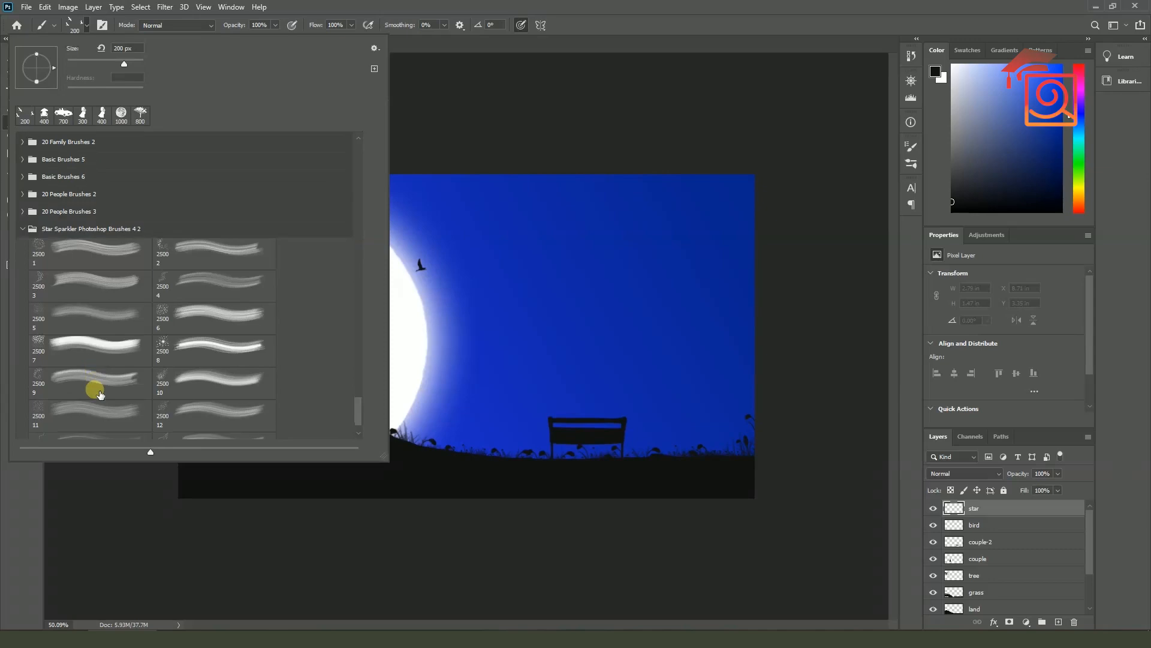
Try out star brushes 6, 13 and 12 from the Star Sparkler group over the canvas
{"action": "double_click", "coordinate": [165, 289]}
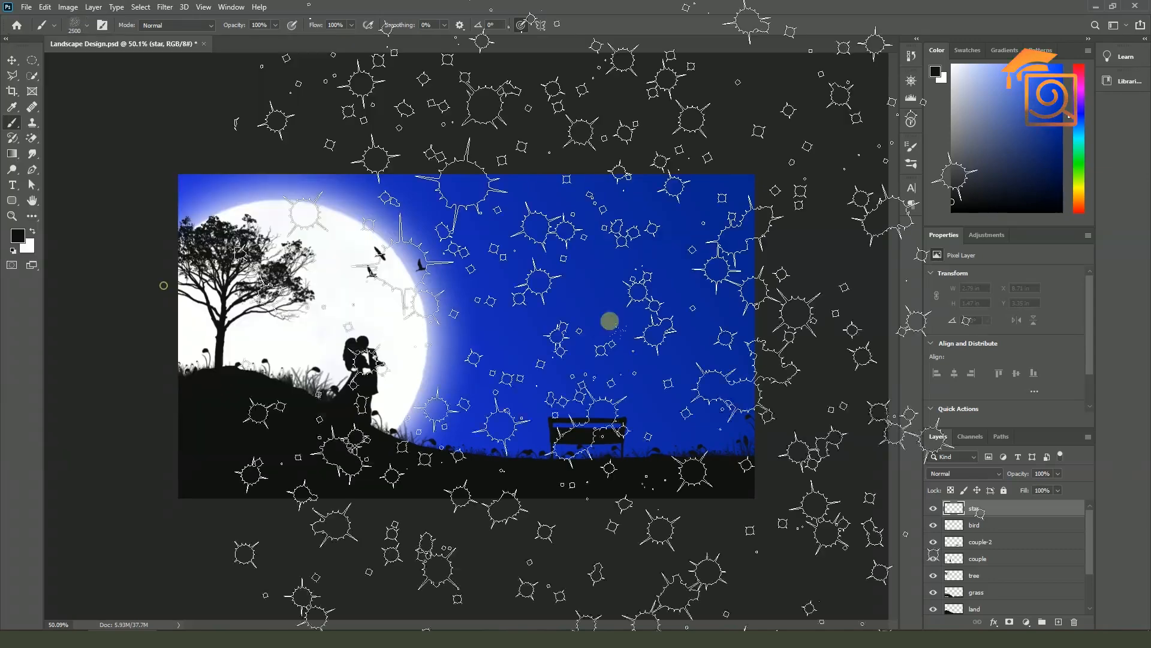
{"action": "key", "text": "bracketleft"}
{"action": "key", "text": "bracketleft"}
{"action": "key", "text": "bracketleft"}
{"action": "key", "text": "bracketleft"}
{"action": "key", "text": "bracketleft"}
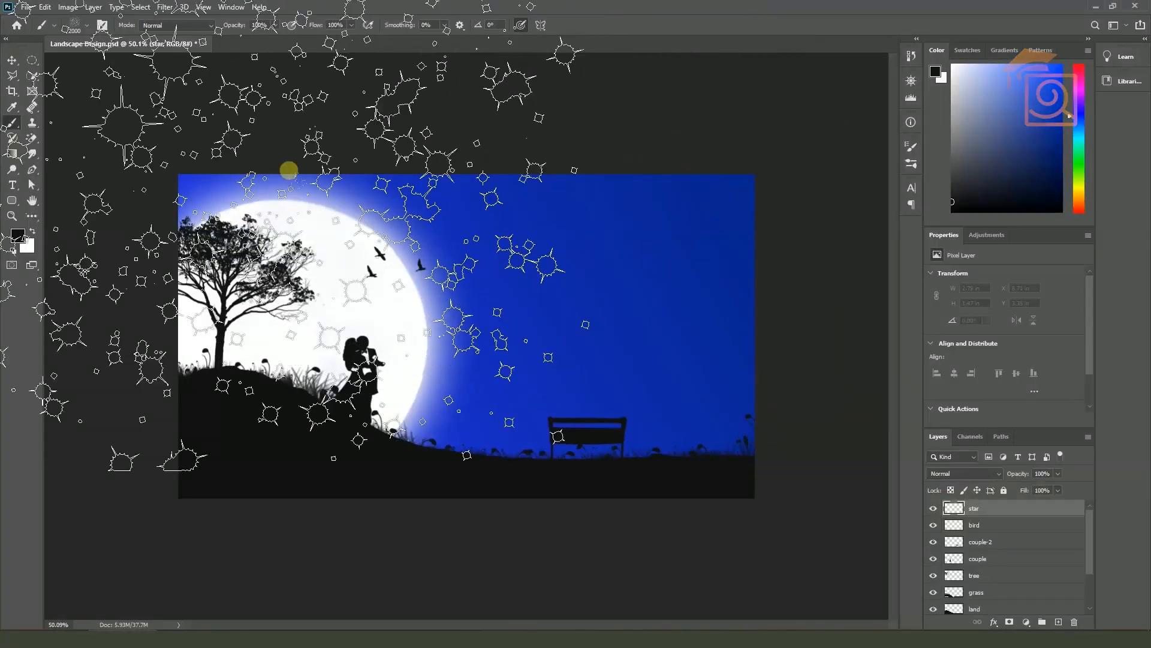
{"action": "left_click", "coordinate": [89, 26]}
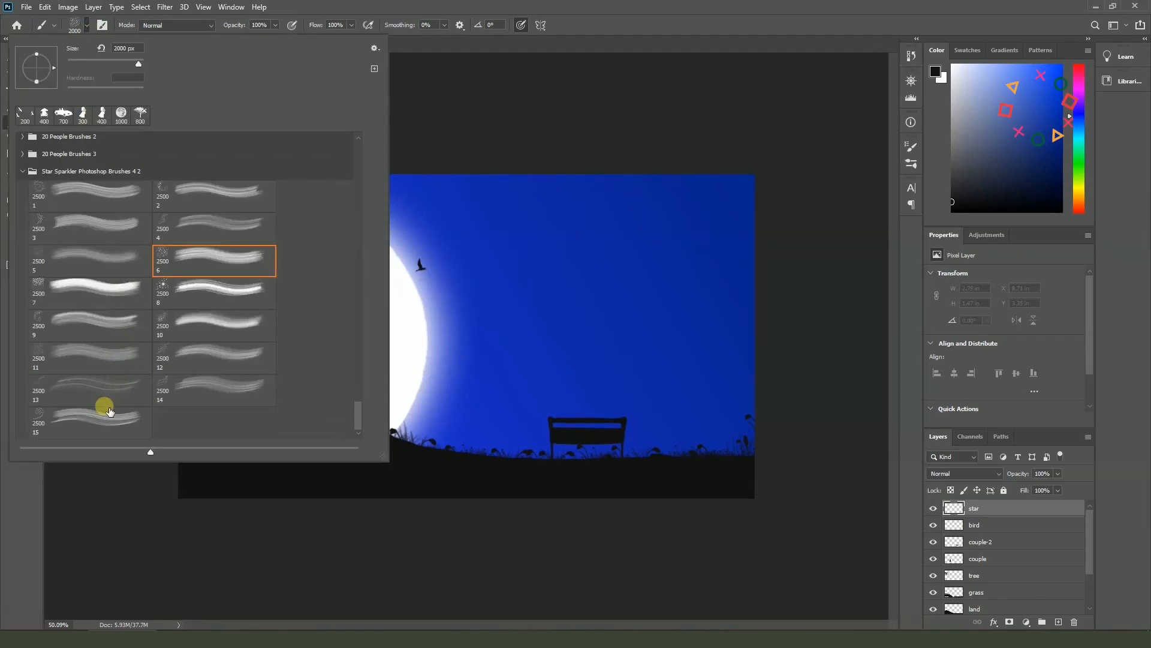
{"action": "double_click", "coordinate": [98, 385]}
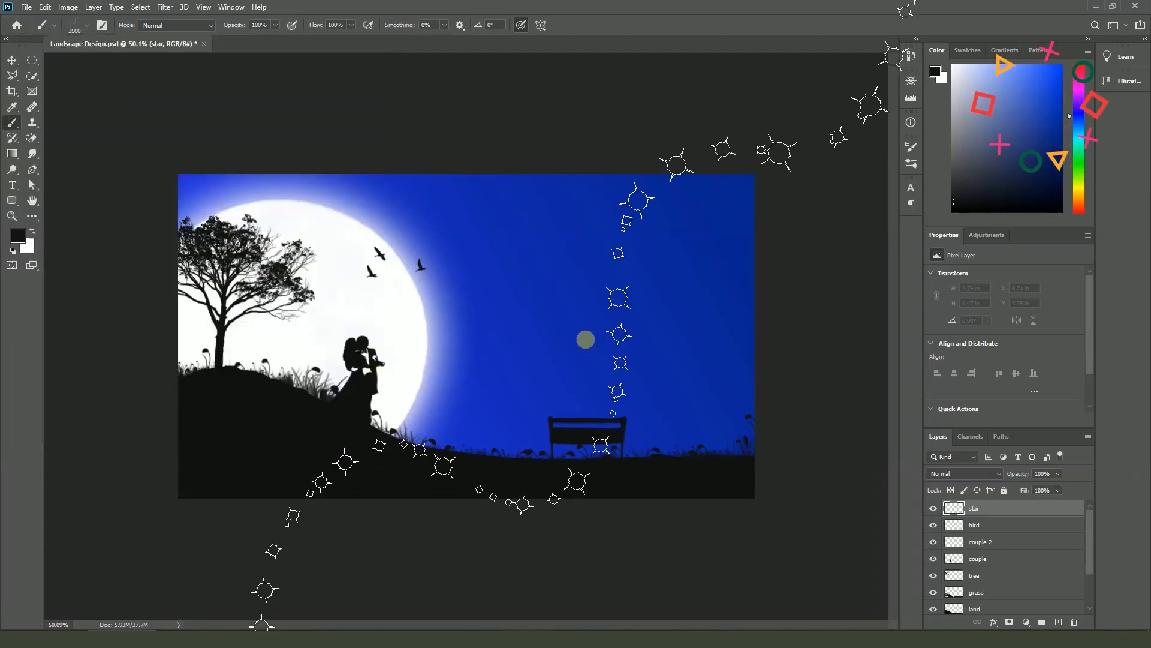
{"action": "left_click", "coordinate": [88, 27]}
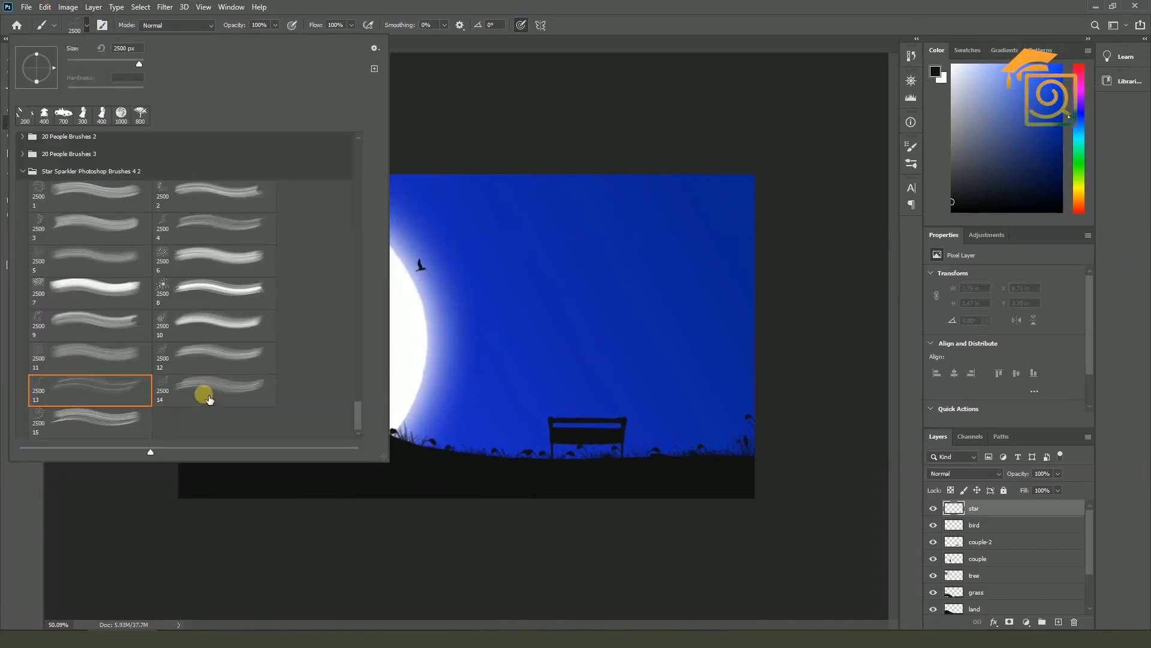
{"action": "double_click", "coordinate": [180, 347]}
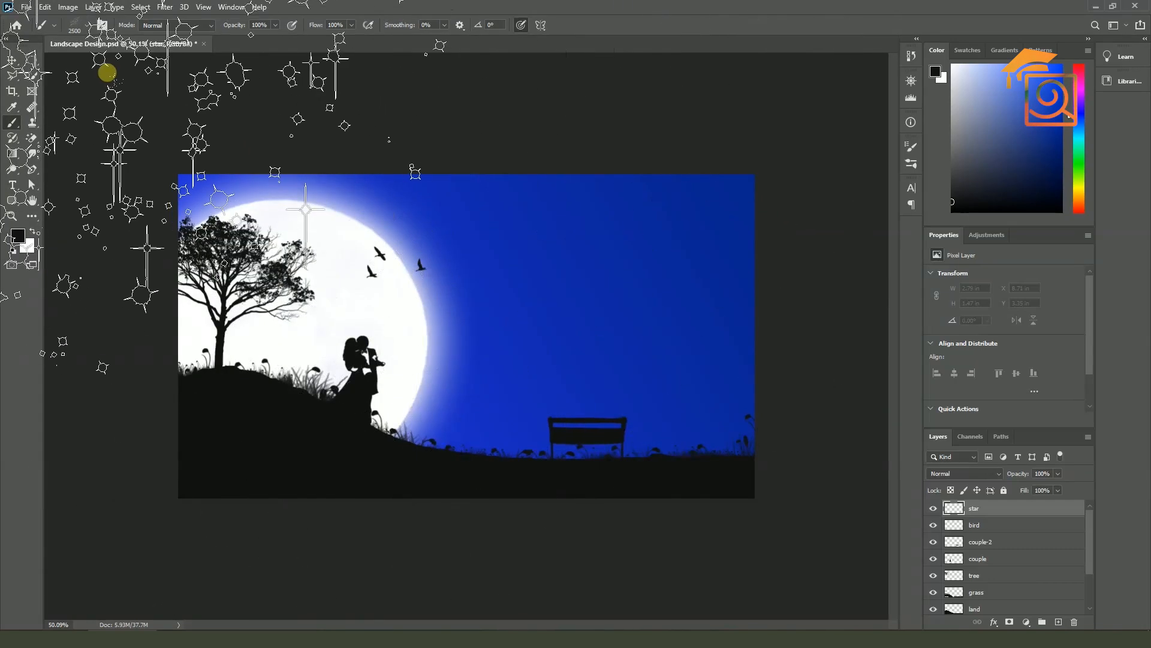
Choose brush 7 from the Star Sparkler group and reduce its size to 1100 px
{"action": "left_click", "coordinate": [87, 26]}
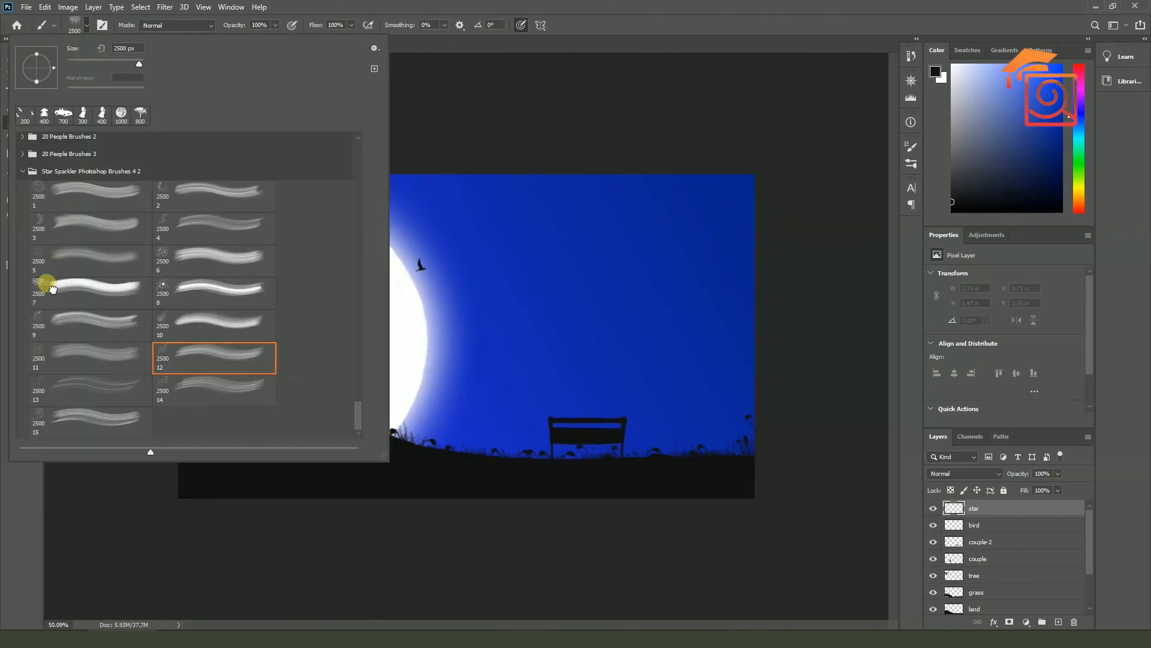
{"action": "double_click", "coordinate": [53, 289]}
{"action": "scroll", "coordinate": [450, 257], "scroll_direction": "down", "scroll_amount": 3}
{"action": "key", "text": "bracketleft"}
{"action": "scroll", "coordinate": [484, 282], "scroll_direction": "up", "scroll_amount": 2}
{"action": "key", "text": "bracketleft"}
{"action": "key", "text": "bracketleft"}
{"action": "key", "text": "bracketleft"}
{"action": "key", "text": "bracketleft"}
{"action": "key", "text": "bracketleft"}
{"action": "key", "text": "bracketleft"}
{"action": "key", "text": "bracketleft"}
{"action": "key", "text": "bracketleft"}
{"action": "key", "text": "bracketleft"}
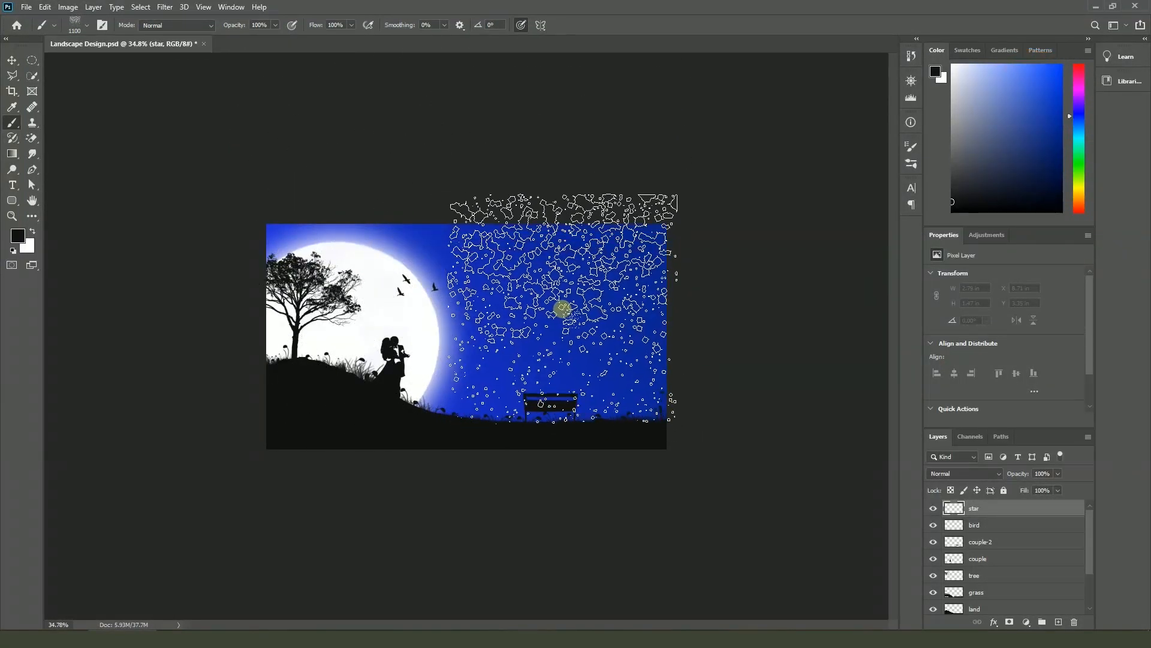
Undo the trial black star stamp and stamp stars in white over the right and left halves of the picture on the star layer
{"action": "left_click", "coordinate": [562, 309]}
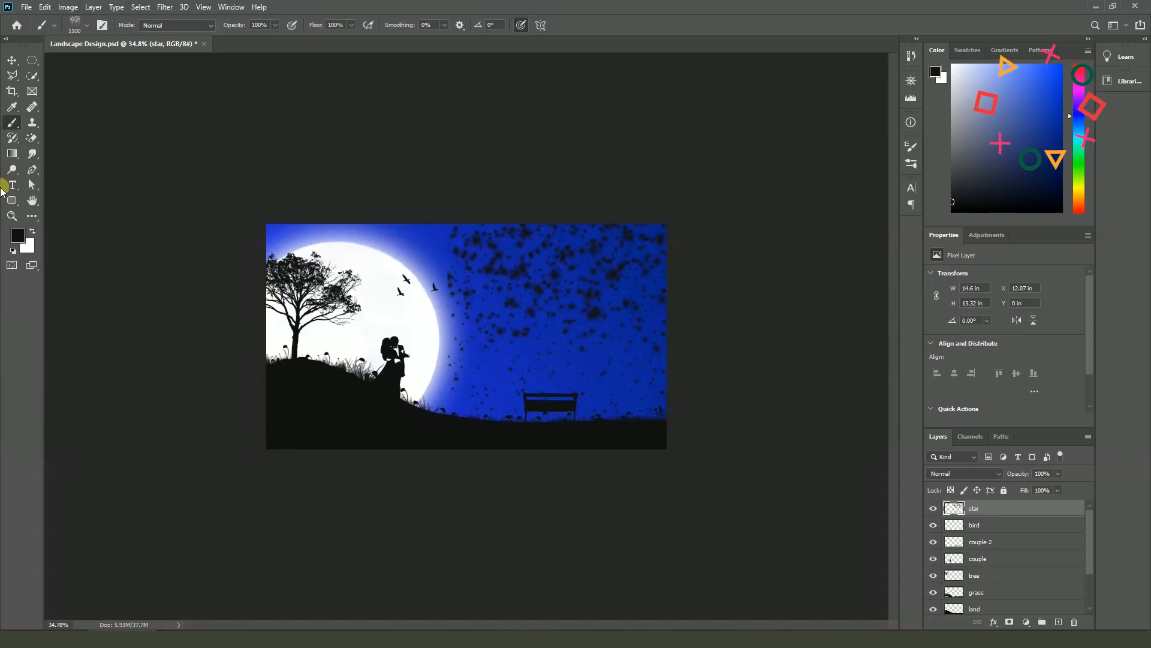
{"action": "key", "text": "ctrl+z"}
{"action": "left_click", "coordinate": [32, 231]}
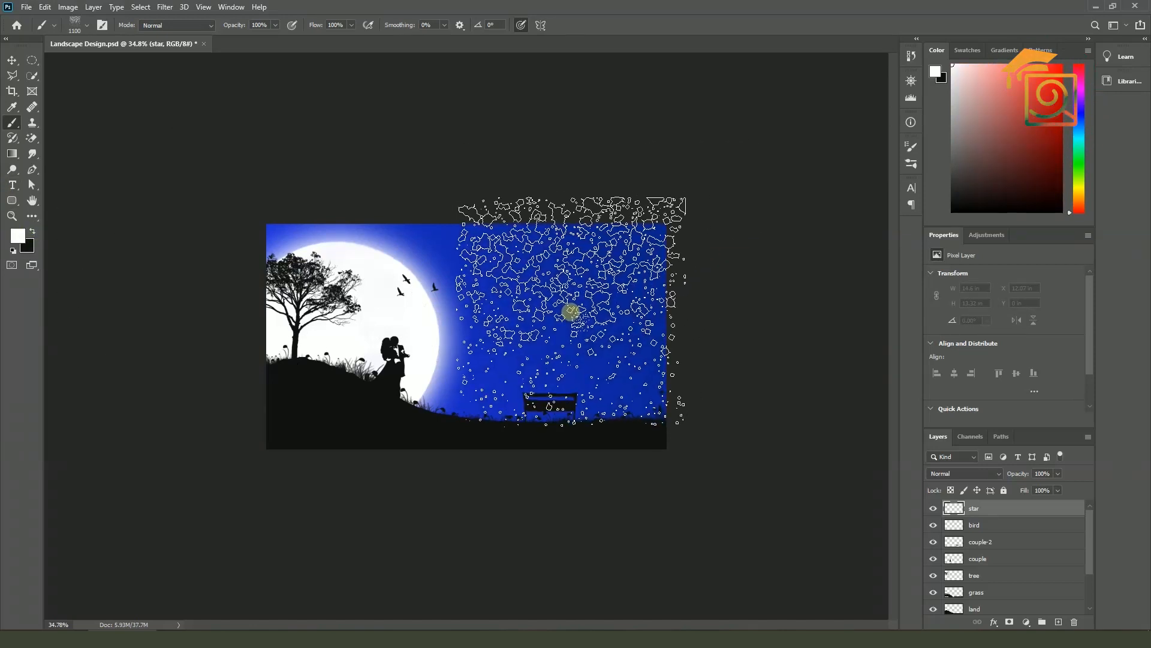
{"action": "left_click", "coordinate": [569, 308]}
{"action": "left_click", "coordinate": [359, 312]}
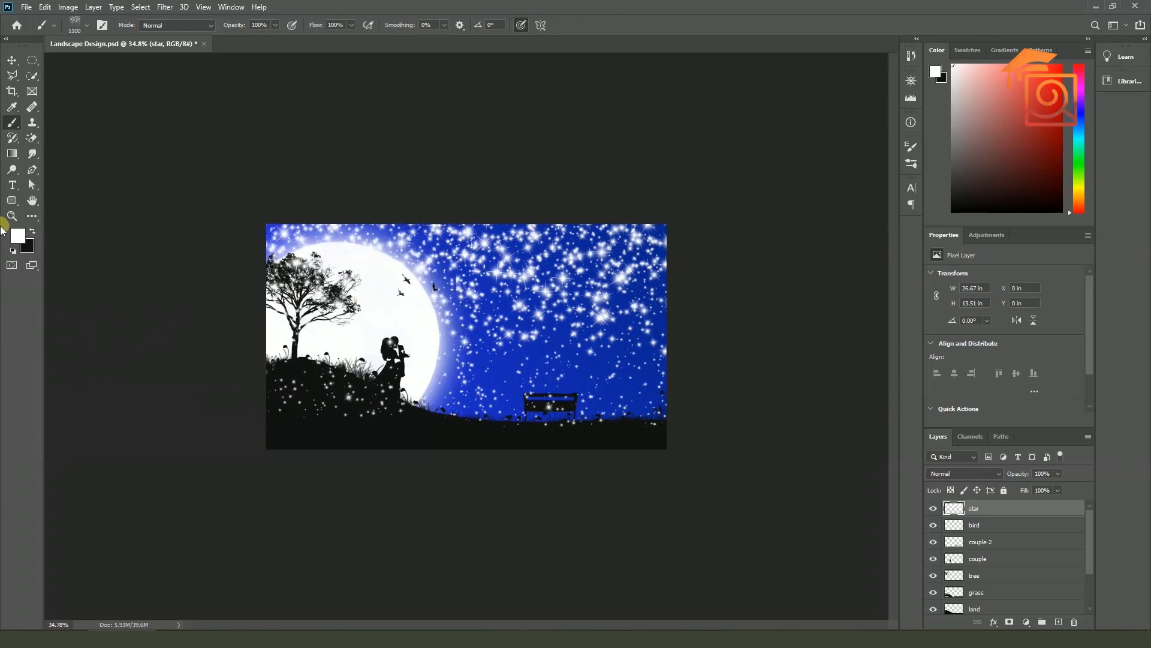
Lower the star layer's opacity to 28% and place the layer directly below the land layer
{"action": "left_click", "coordinate": [13, 67]}
{"action": "scroll", "coordinate": [510, 249], "scroll_direction": "up", "scroll_amount": 1}
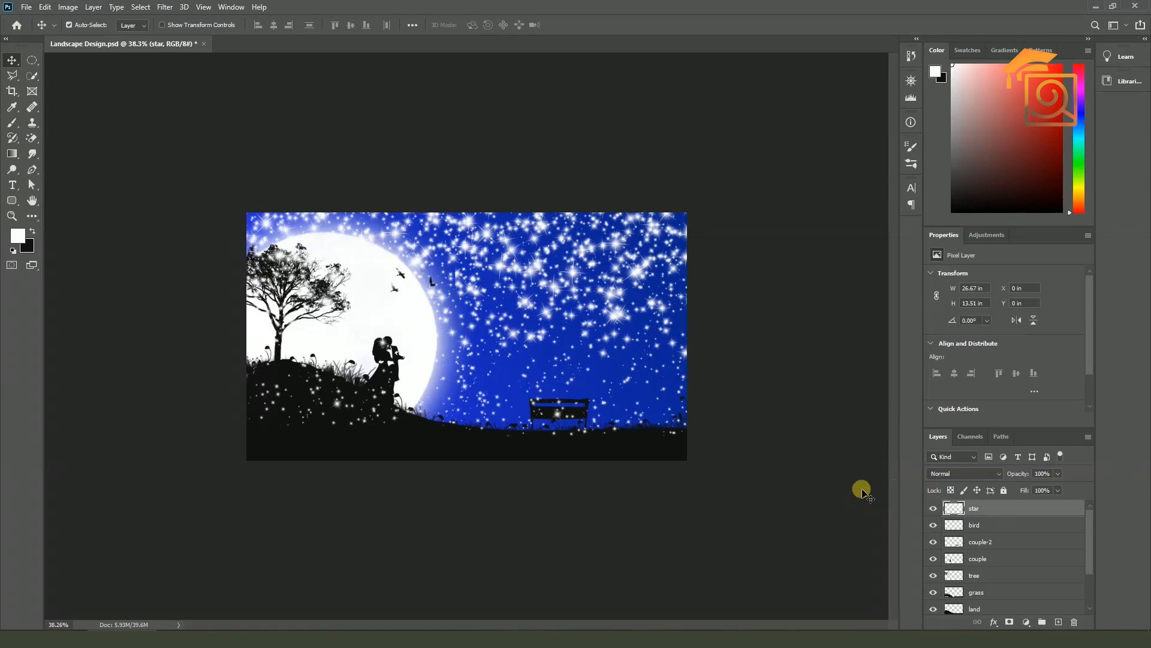
{"action": "left_click", "coordinate": [1058, 473]}
{"action": "left_click_drag", "start_coordinate": [1027, 483], "coordinate": [980, 610]}
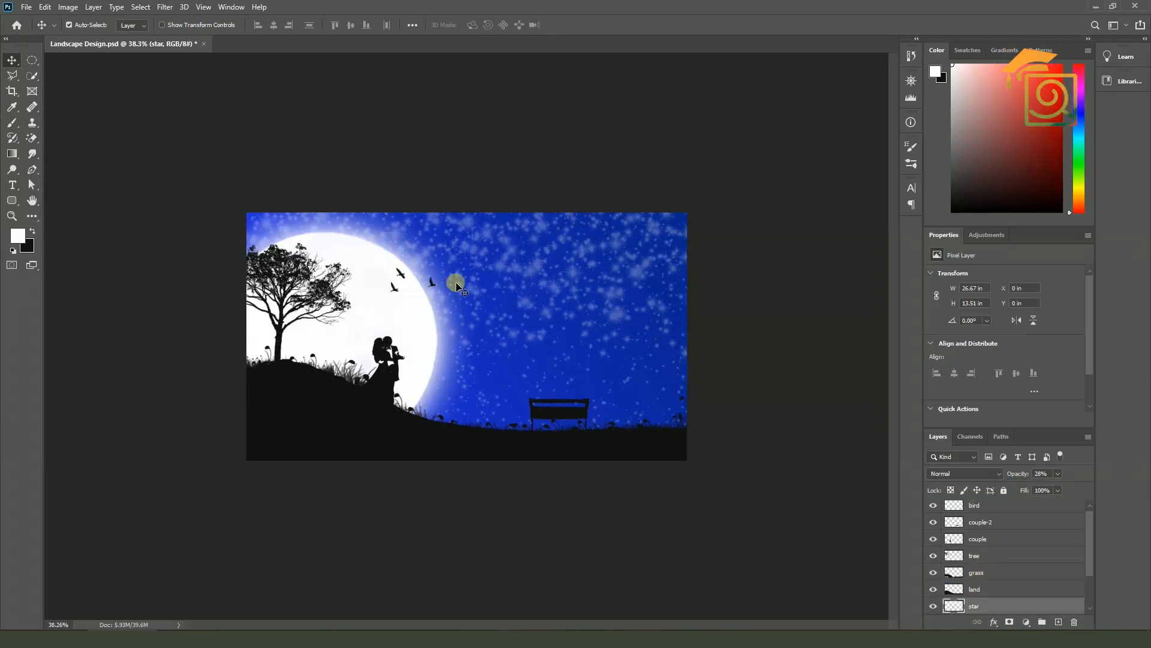
Move the stars upward in the sky with the Move tool, to about Y -1.17 in
{"action": "mouse_move", "coordinate": [537, 268]}
{"action": "left_mouse_down"}
{"action": "mouse_move", "coordinate": [537, 218]}
{"action": "mouse_move", "coordinate": [538, 250]}
{"action": "left_mouse_up"}
{"action": "scroll", "coordinate": [661, 336], "scroll_direction": "up", "scroll_amount": 2}
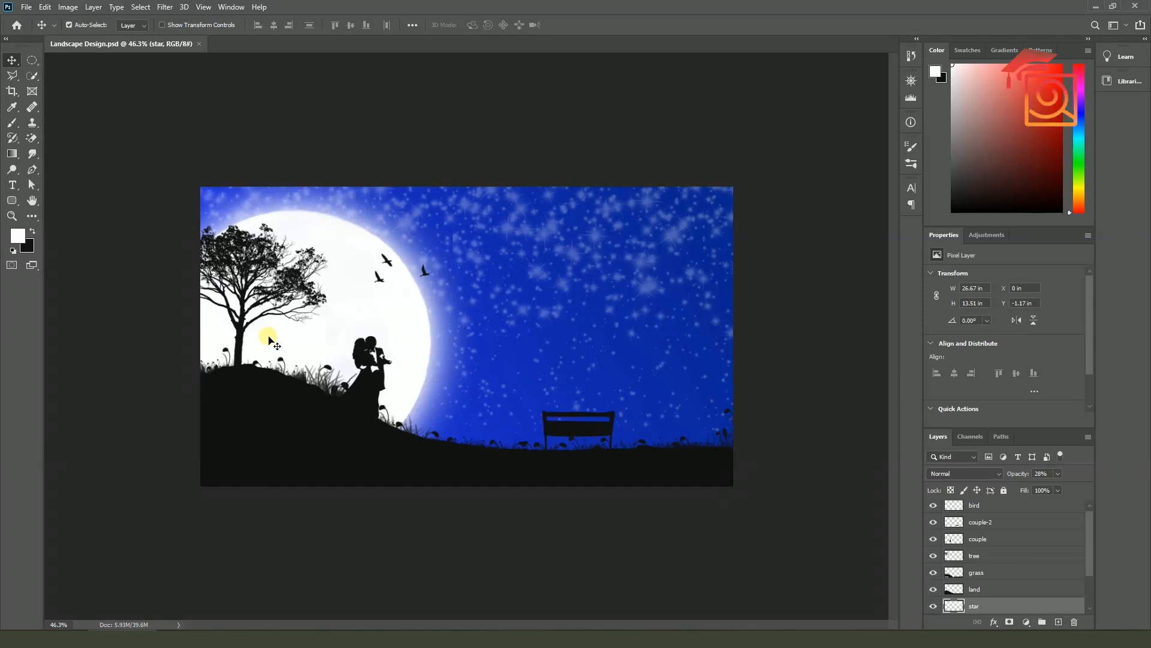
{"action": "scroll", "coordinate": [470, 336], "scroll_direction": "up", "scroll_amount": 1}
Save a JPEG copy as Landscape Design.jpg on the Desktop with quality 12 (Maximum) and the Baseline ("Standard") format
{"action": "left_click", "coordinate": [38, 8]}
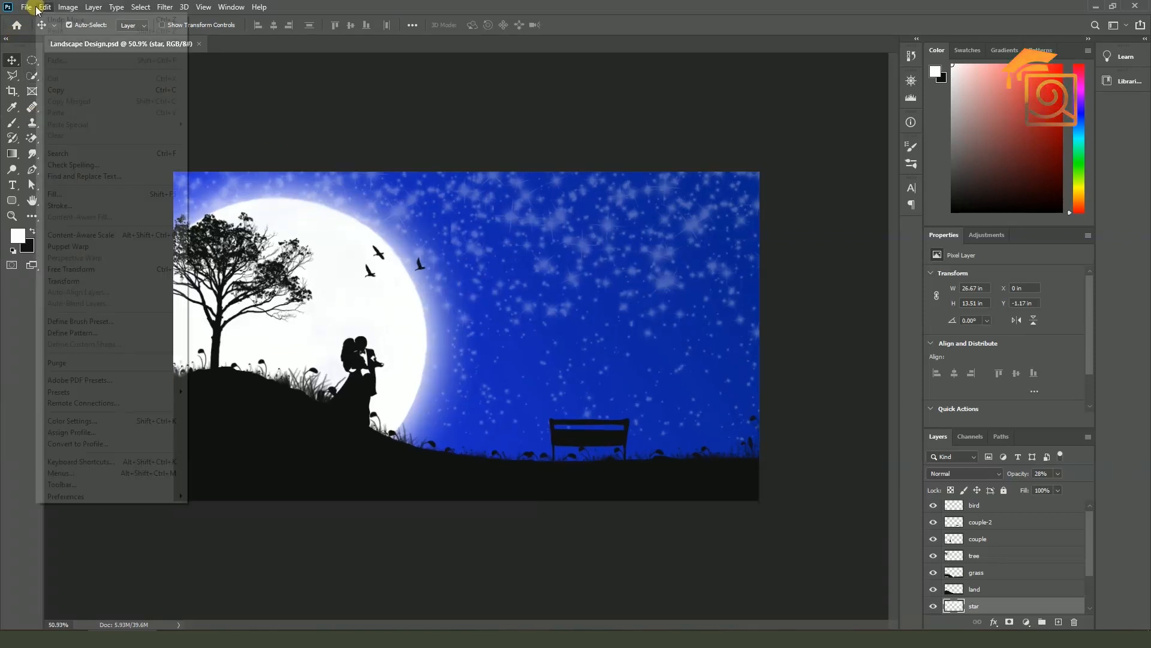
{"action": "left_click", "coordinate": [25, 6]}
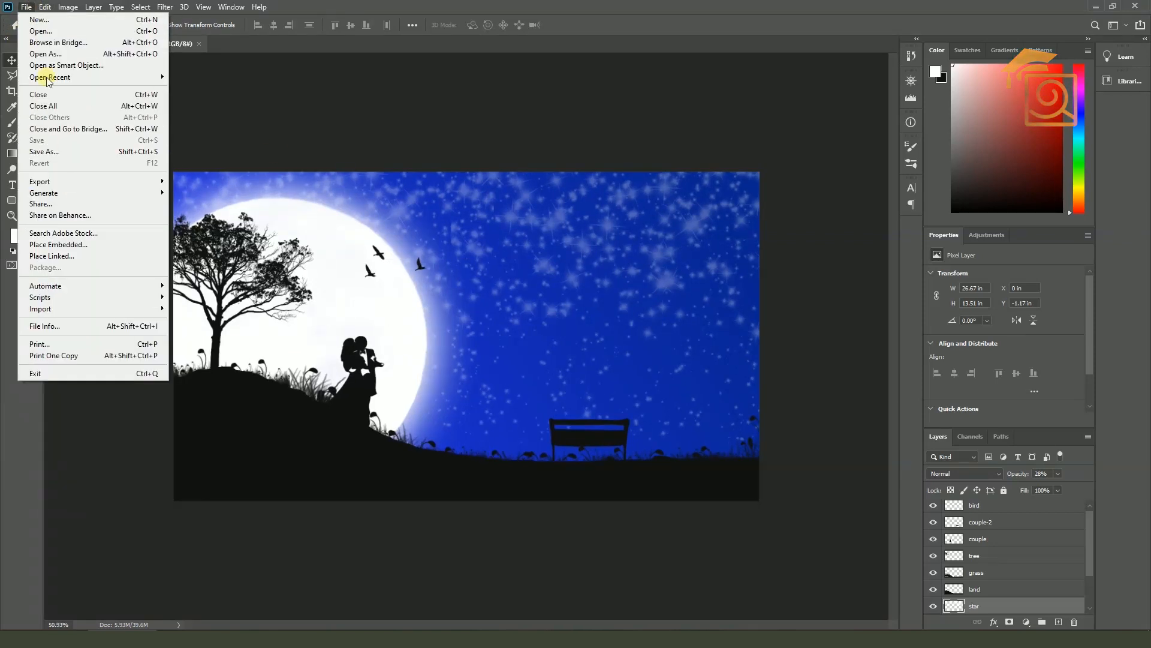
{"action": "left_click", "coordinate": [45, 152]}
{"action": "left_click", "coordinate": [520, 407]}
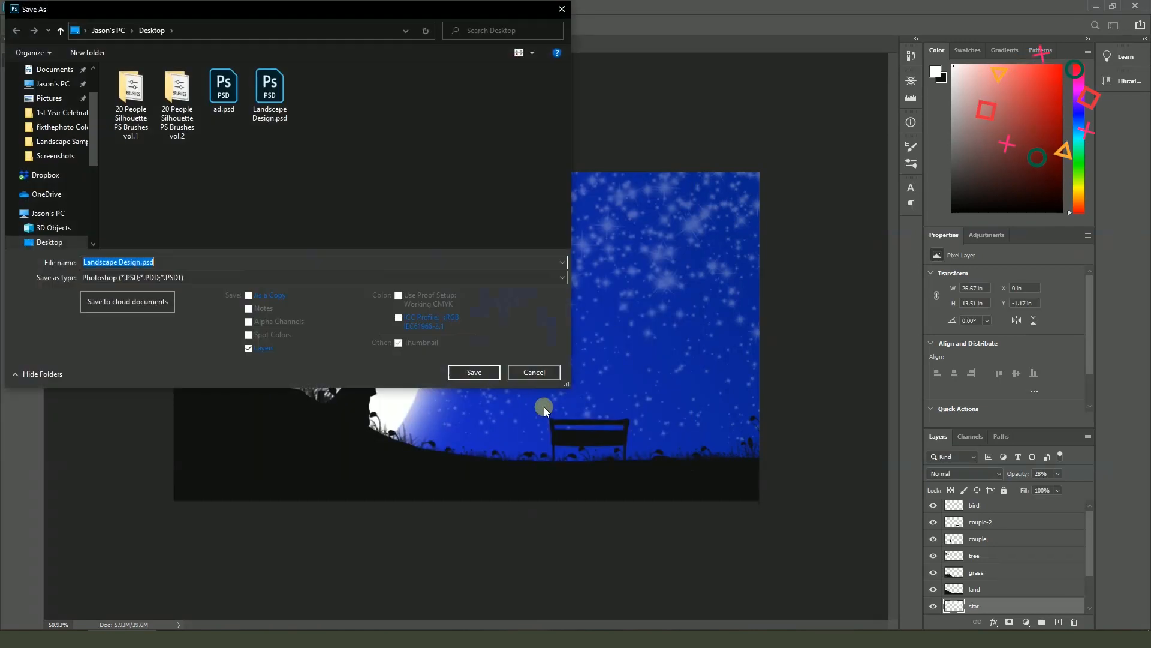
{"action": "left_click", "coordinate": [150, 277]}
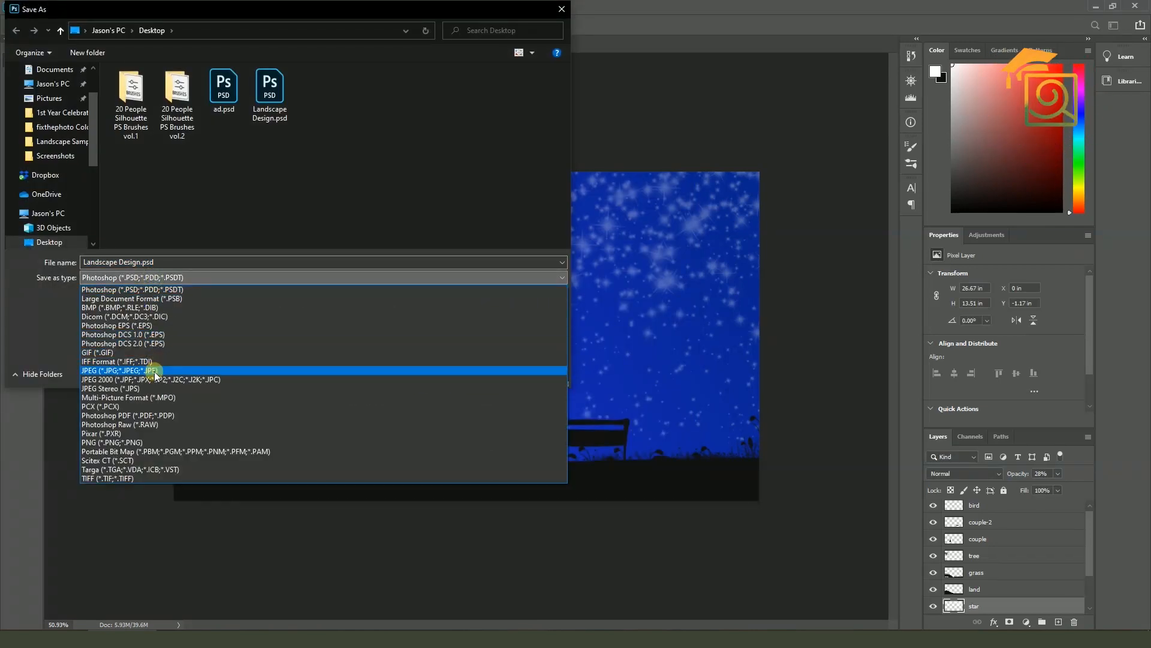
{"action": "left_click", "coordinate": [149, 368]}
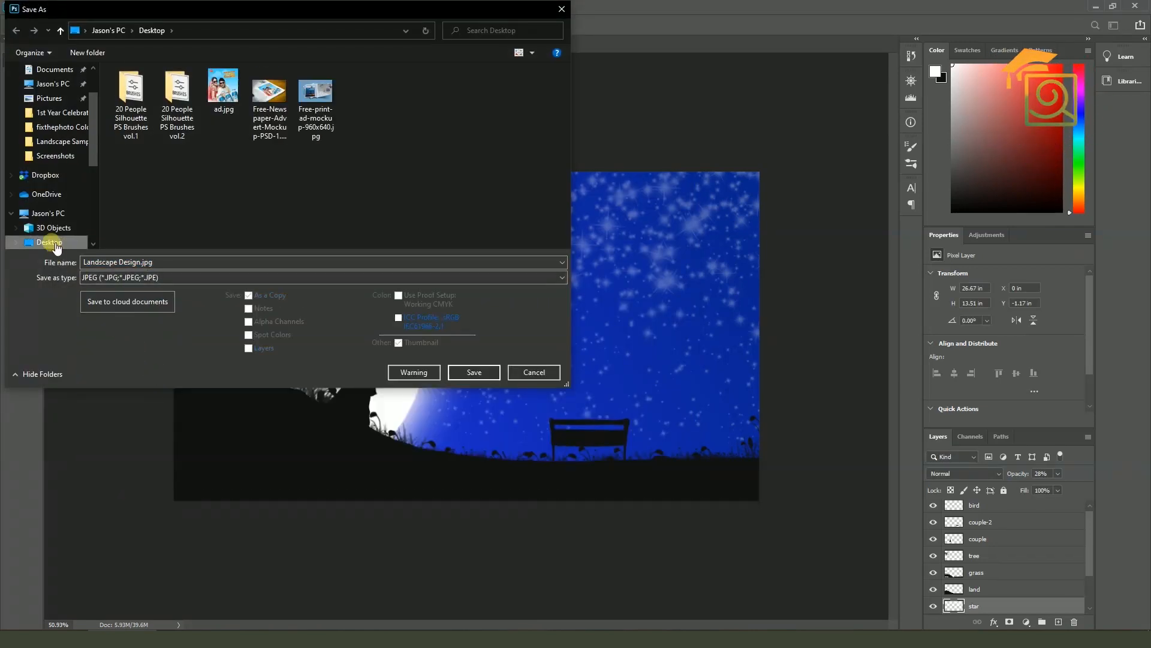
{"action": "left_click", "coordinate": [481, 373]}
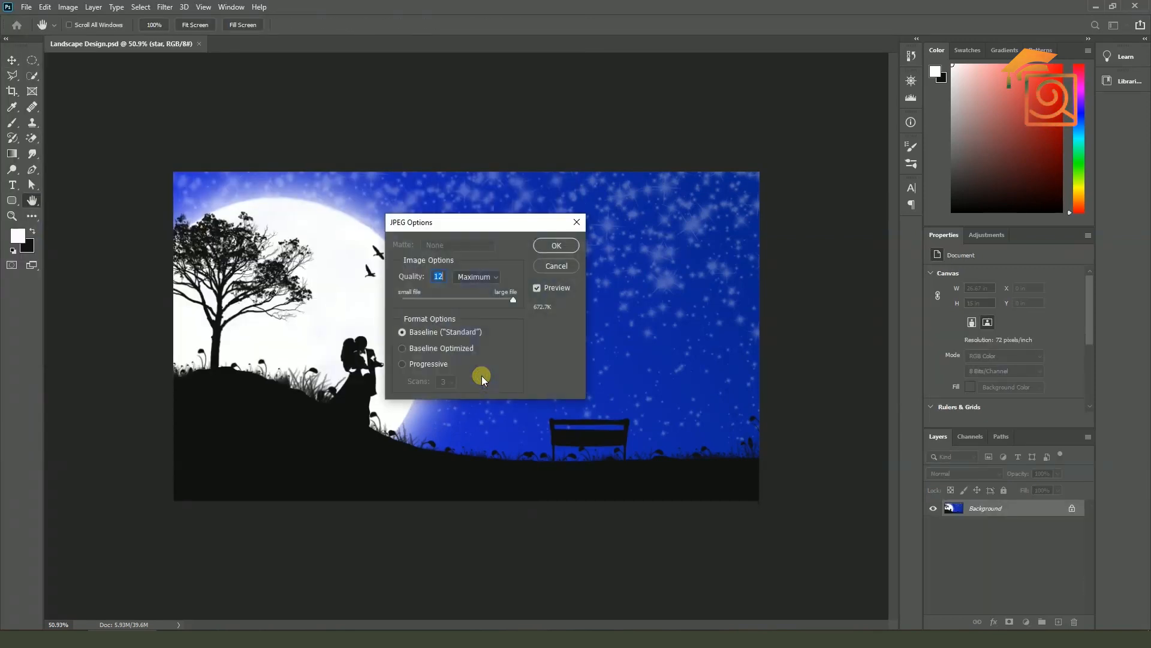
{"action": "left_click", "coordinate": [550, 252]}
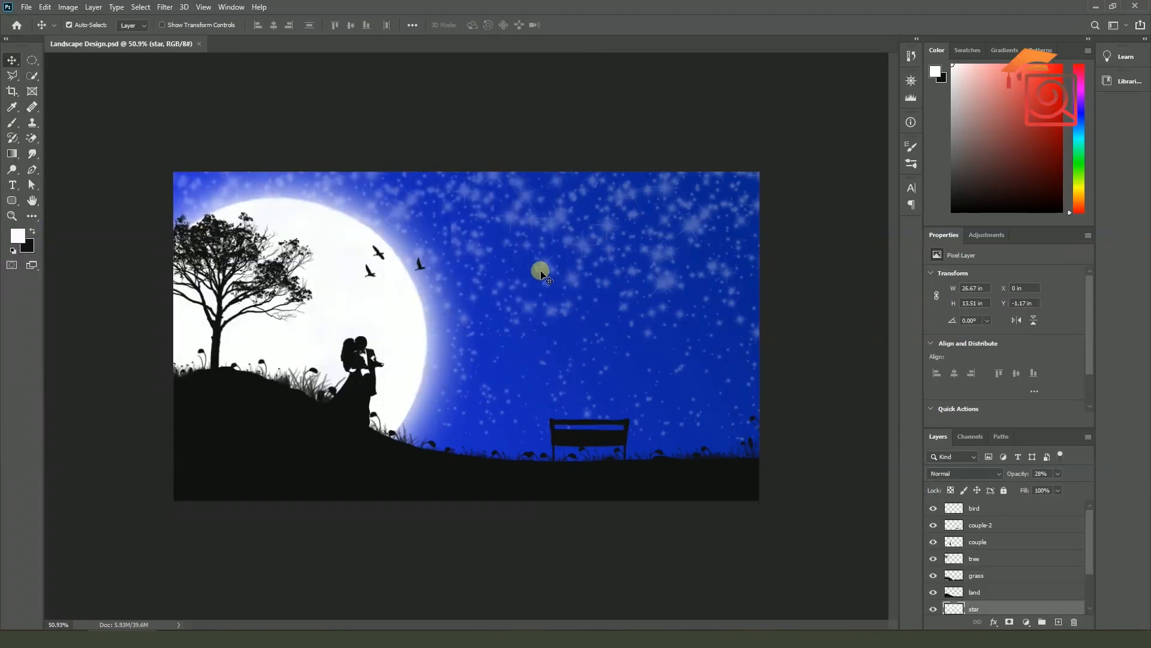
Go to the Windows desktop, preview the exported Landscape Design.jpg, and set it as the desktop background
{"action": "key", "text": "super+d"}
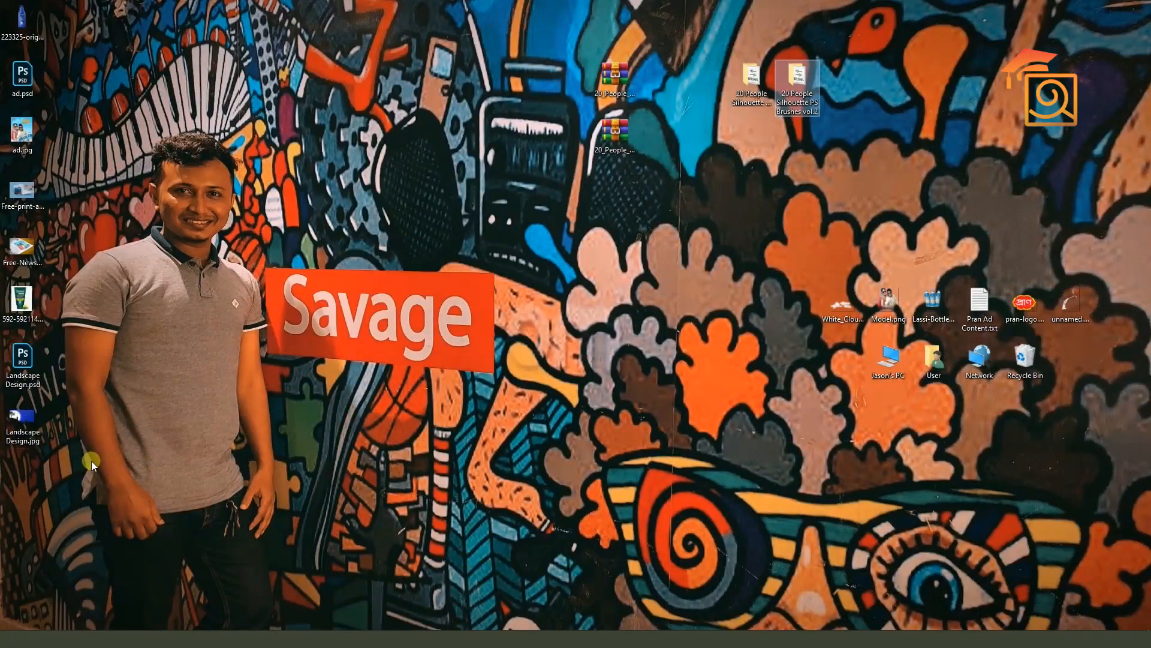
{"action": "double_click", "coordinate": [22, 420]}
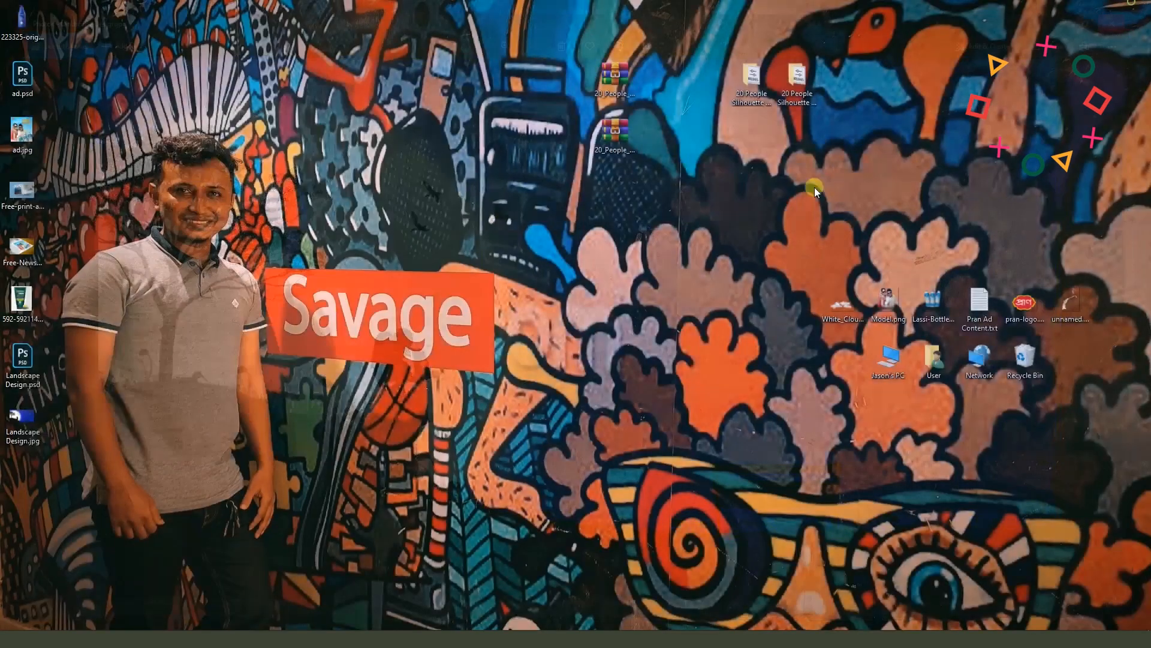
{"action": "left_click", "coordinate": [1138, 10]}
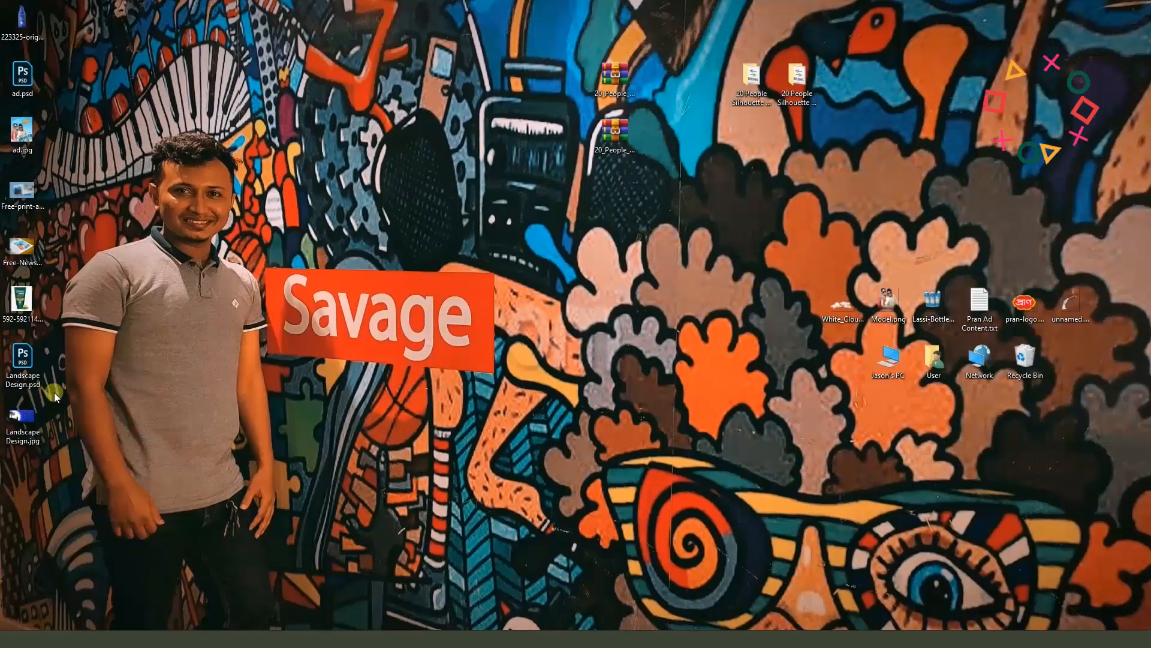
{"action": "right_click", "coordinate": [38, 420]}
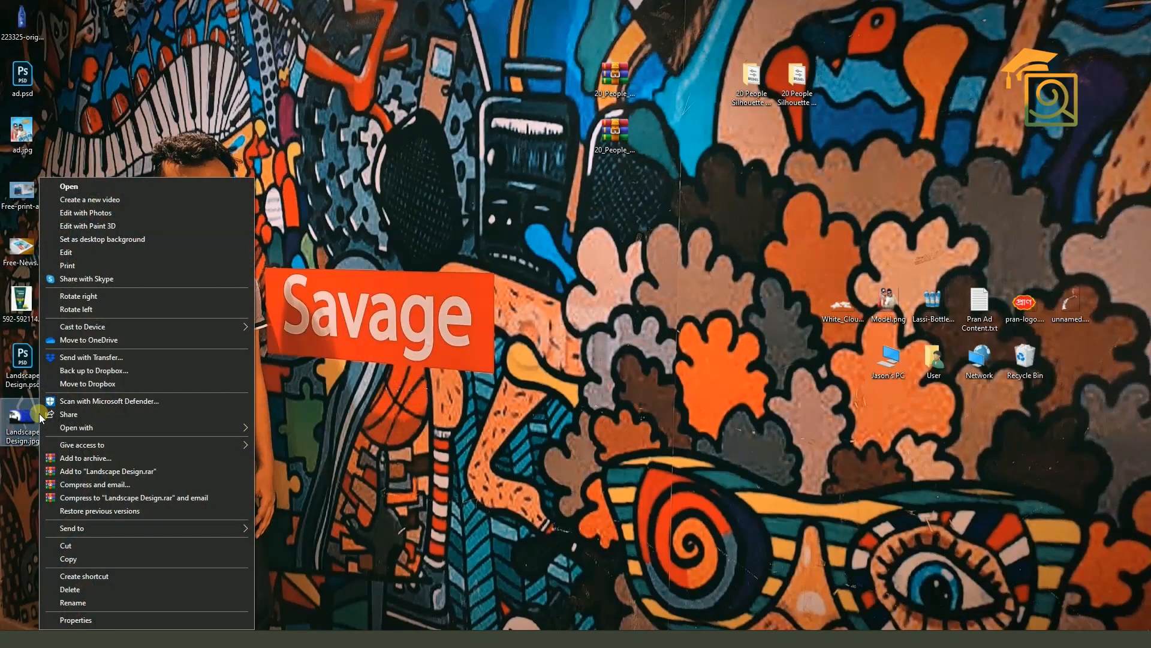
{"action": "left_click", "coordinate": [111, 240]}
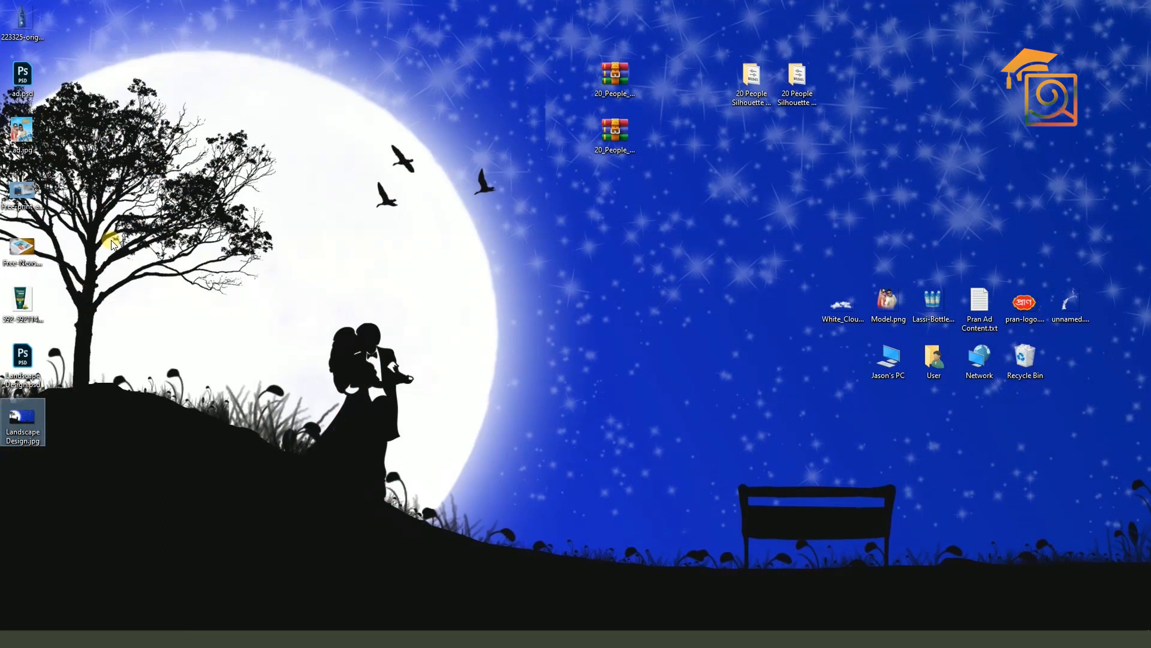